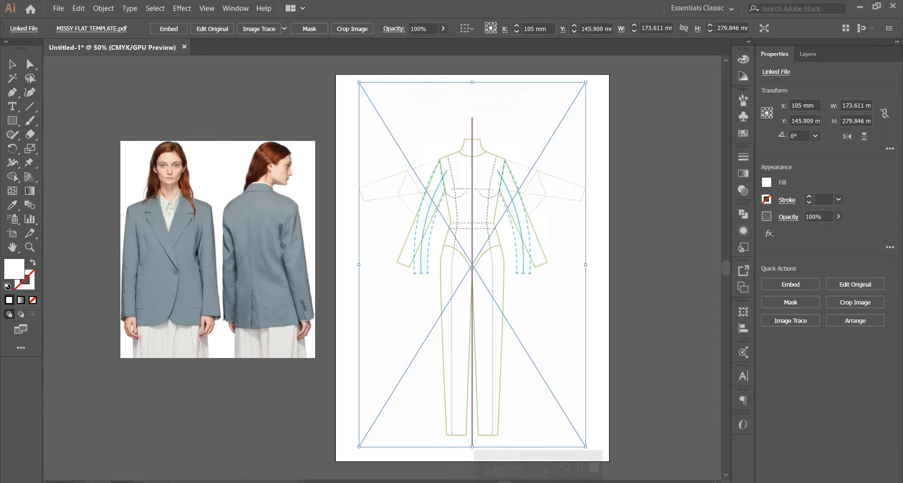
Step: Create a new layer above Layer 1 and lock Layer 1, which holds the jacket photos and the body template
left_click(641, 196)
left_click(523, 179)
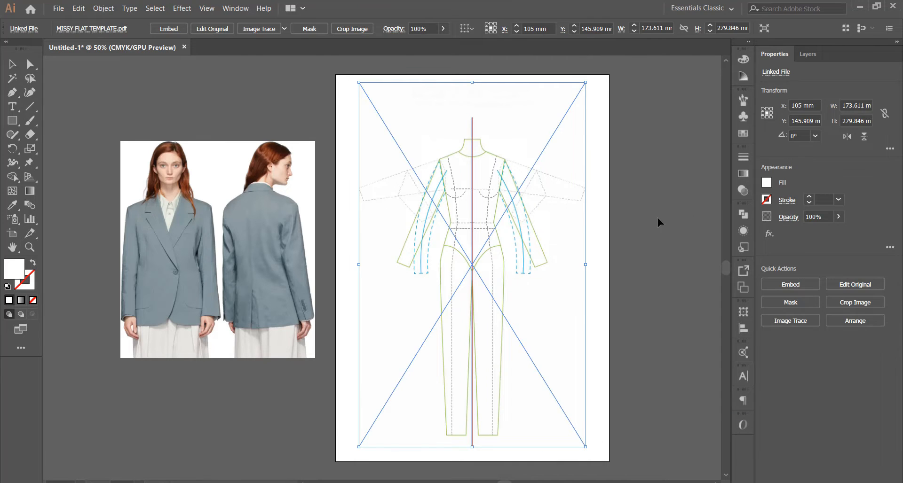
left_click(807, 54)
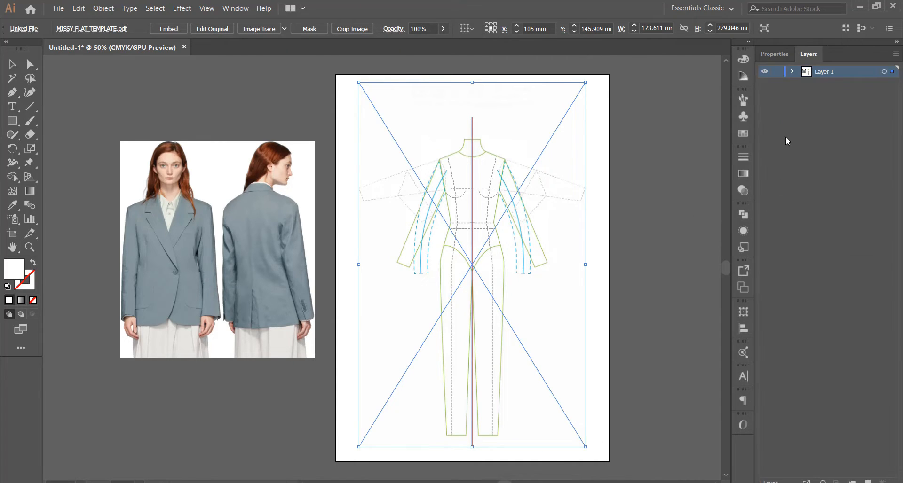
left_click(868, 481)
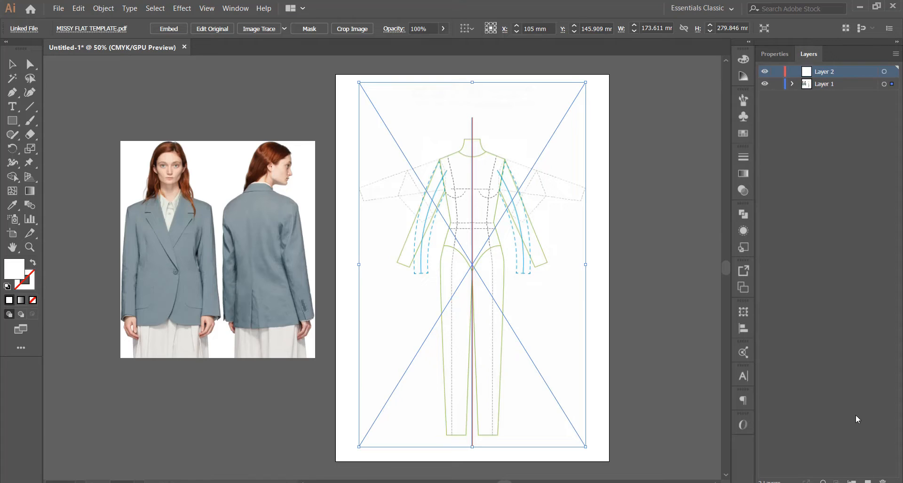
left_click(777, 83)
left_click(844, 84)
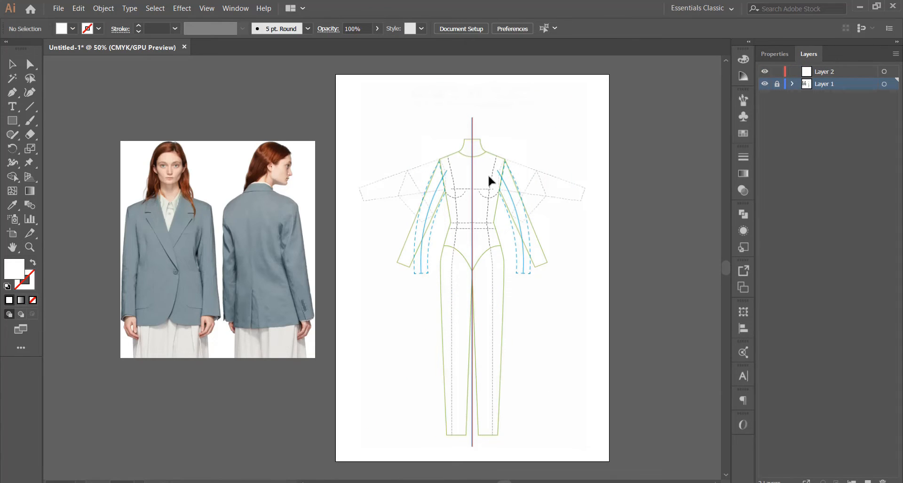
left_click(792, 84)
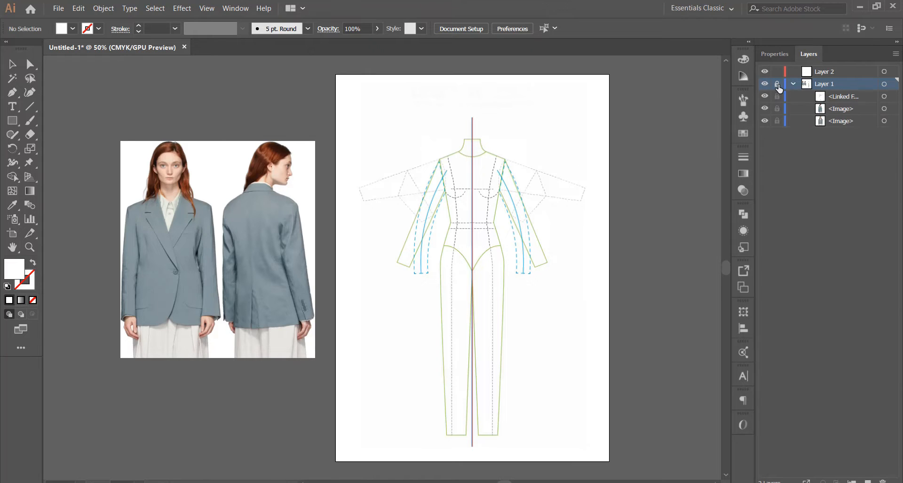
left_click(777, 84)
left_click(777, 87)
scroll(184, 233, "up", 3)
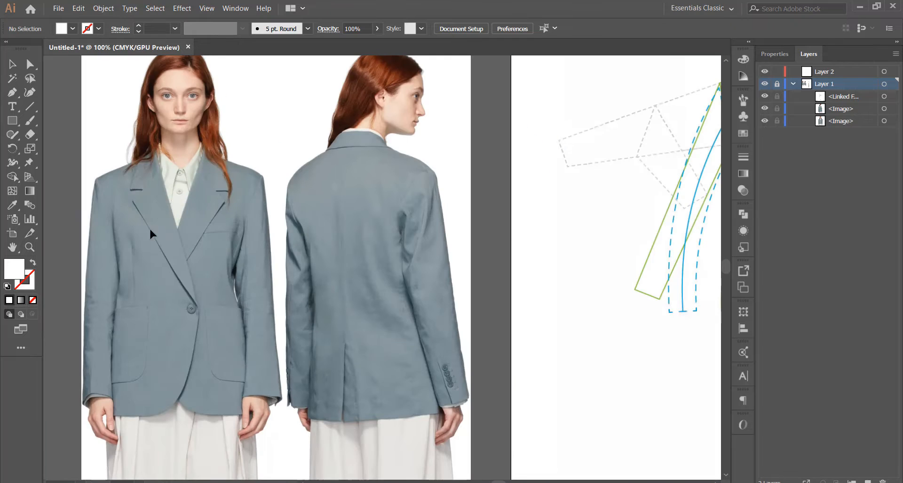
scroll(201, 230, "down", 4)
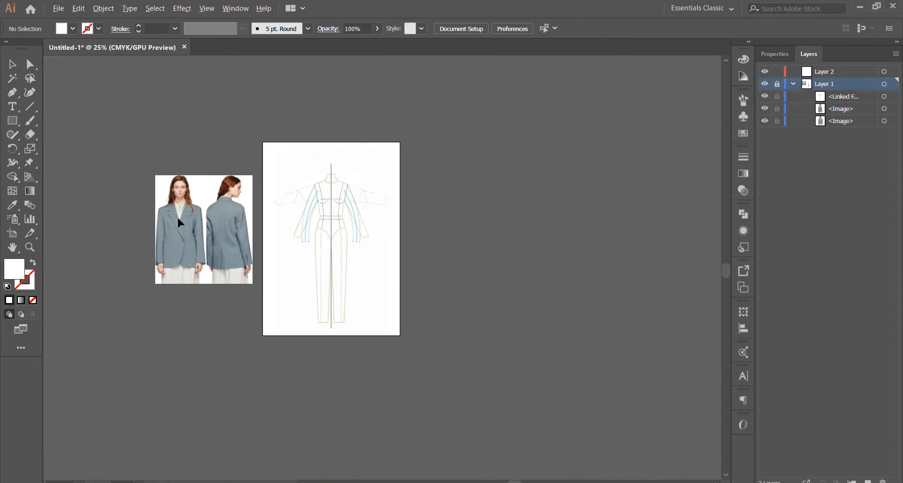
scroll(177, 216, "up", 4)
scroll(188, 251, "down", 4)
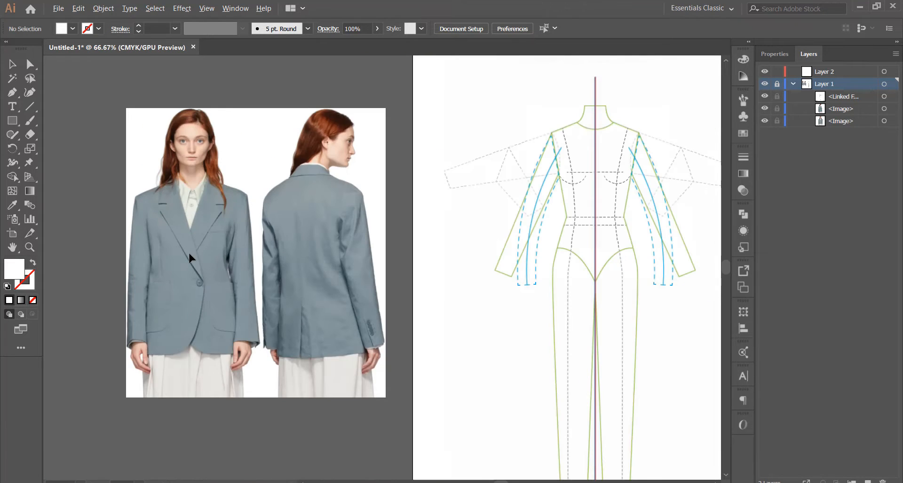
scroll(243, 249, "up", 2)
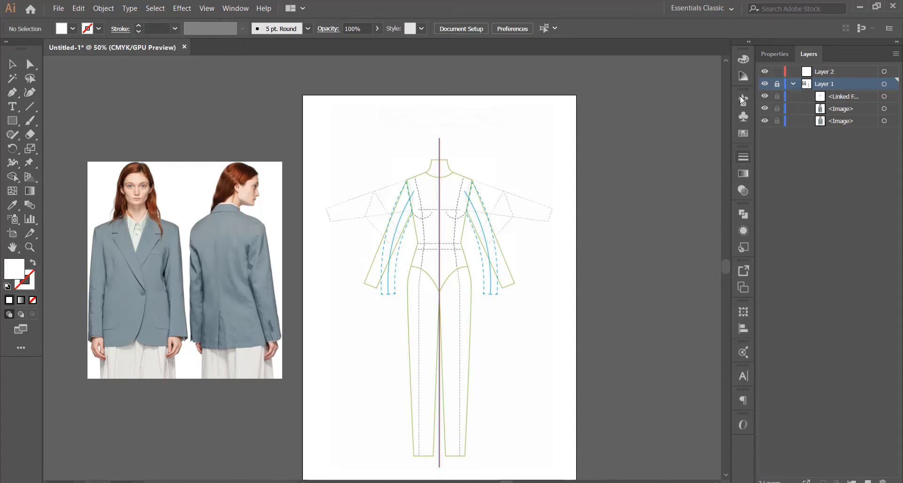
Step: Try to lower the opacity of the linked body template to 72%
left_click(820, 101)
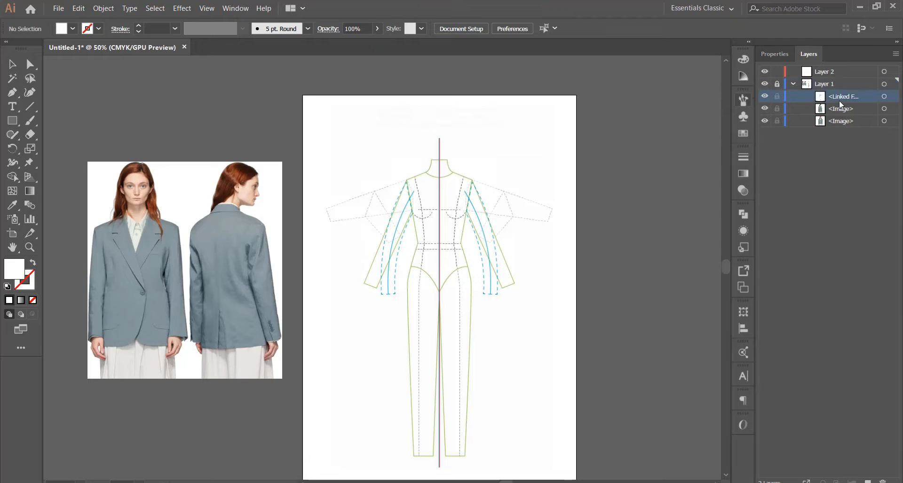
left_click(329, 30)
left_click_drag(322, 50, 310, 65)
Step: Unlock Layer 1 and select the linked body template on it
left_click(777, 84)
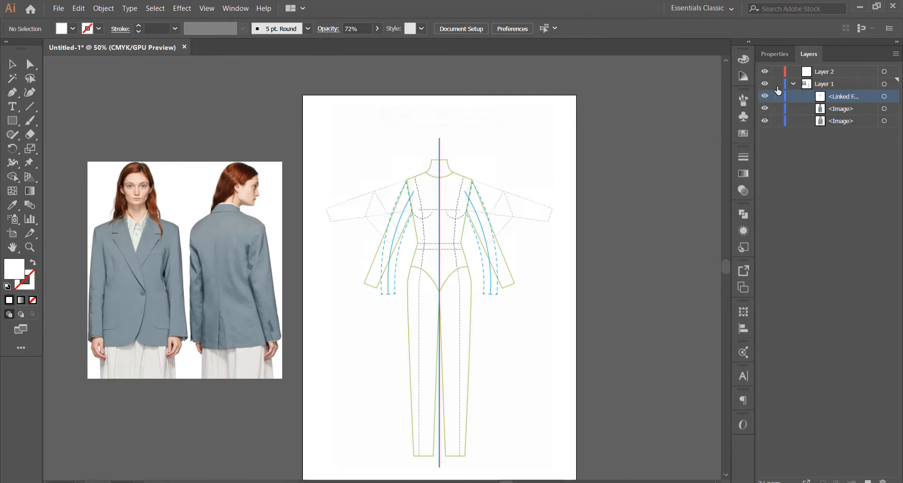
left_click(892, 96)
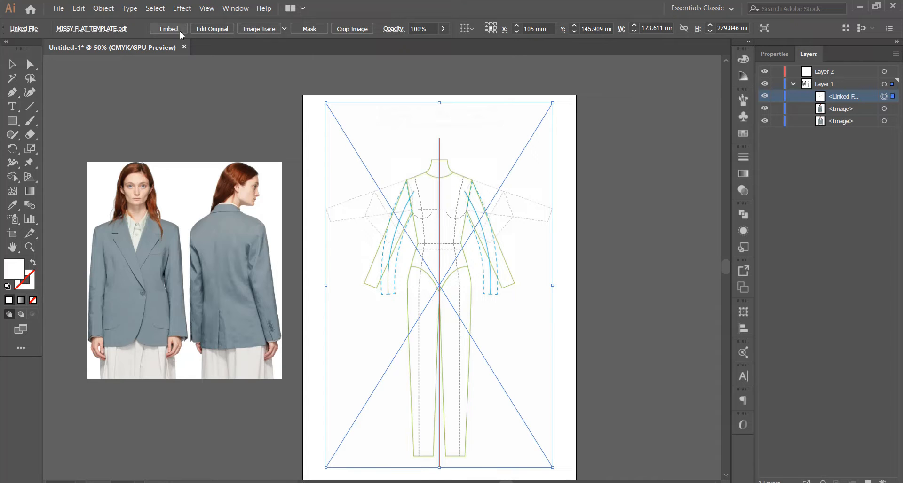
Step: Try embedding the linked body template PDF in the document, dismiss the font notices and undo the embedding
left_click(170, 29)
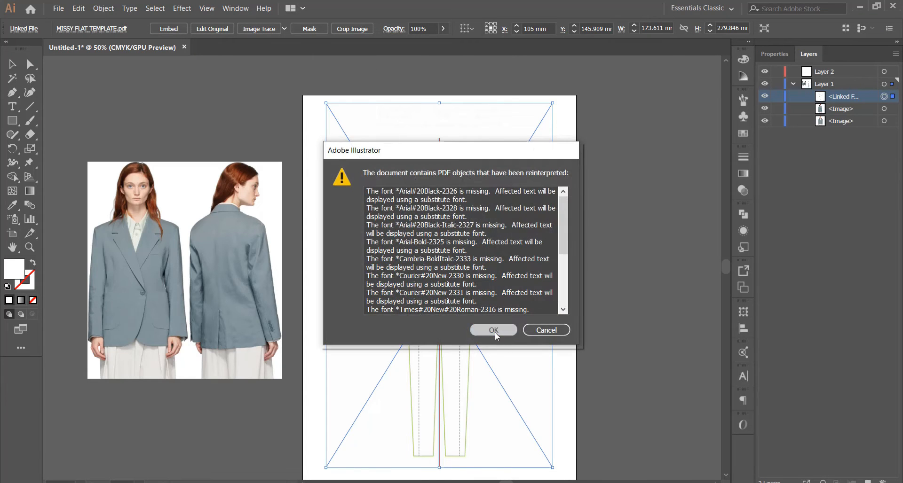
left_click(494, 331)
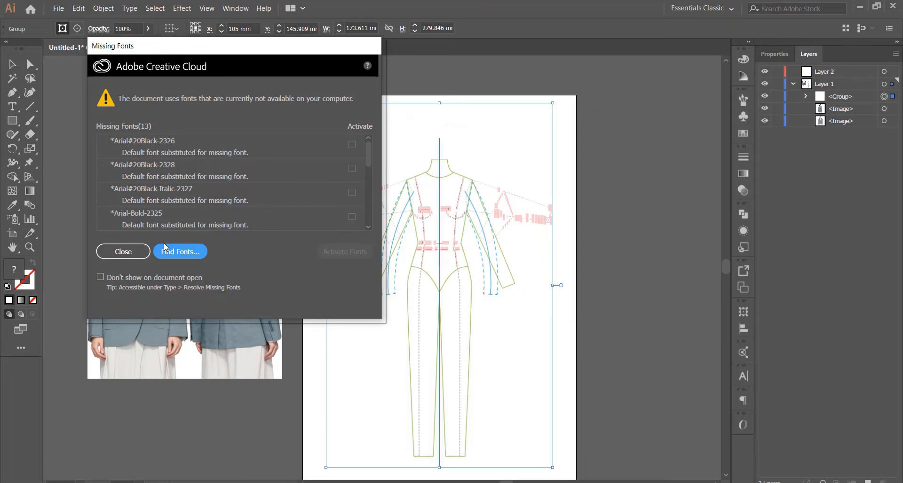
left_click(141, 252)
key("ctrl+z")
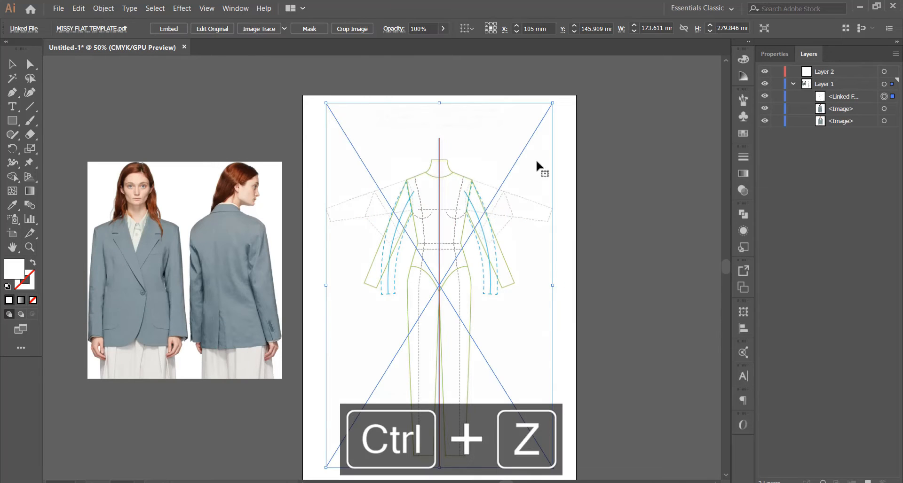
Step: Set the opacity of the linked body template to 50%
left_click(443, 29)
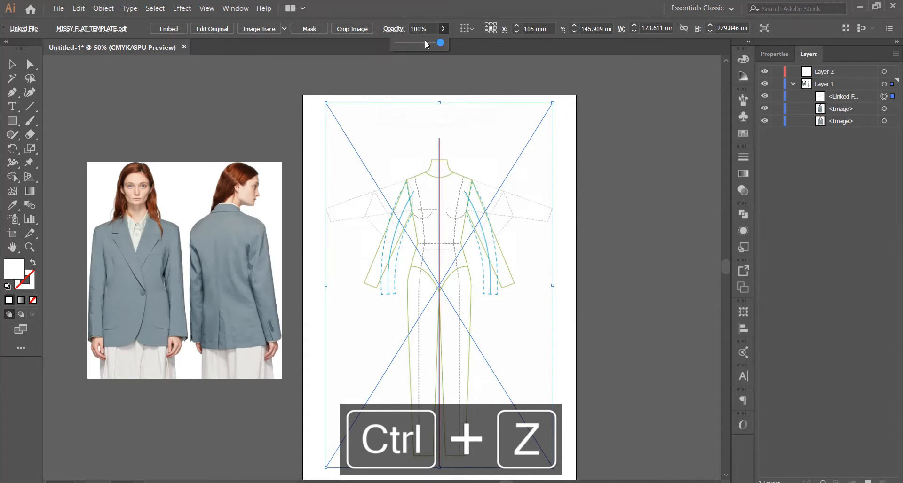
mouse_move(423, 42)
left_mouse_down()
mouse_move(412, 43)
mouse_move(421, 44)
left_mouse_up()
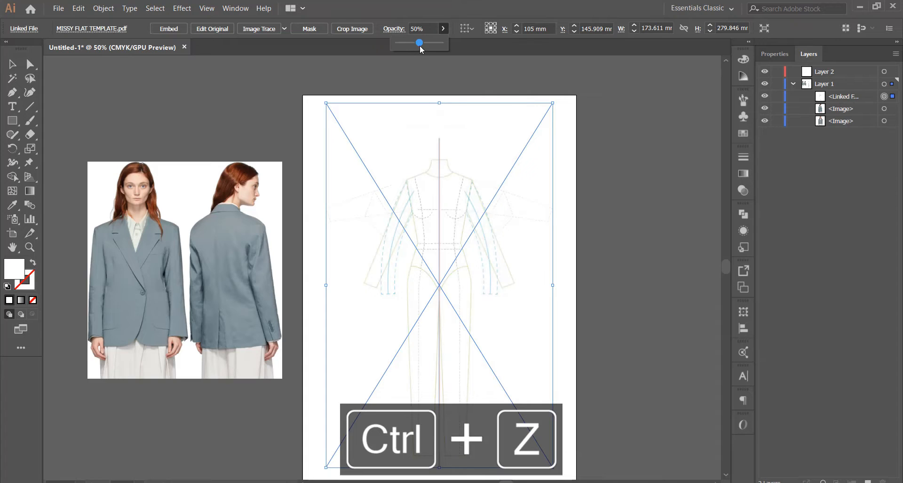
Step: Lock Layer 1 with the references again and make Layer 2 the active layer
left_click(777, 83)
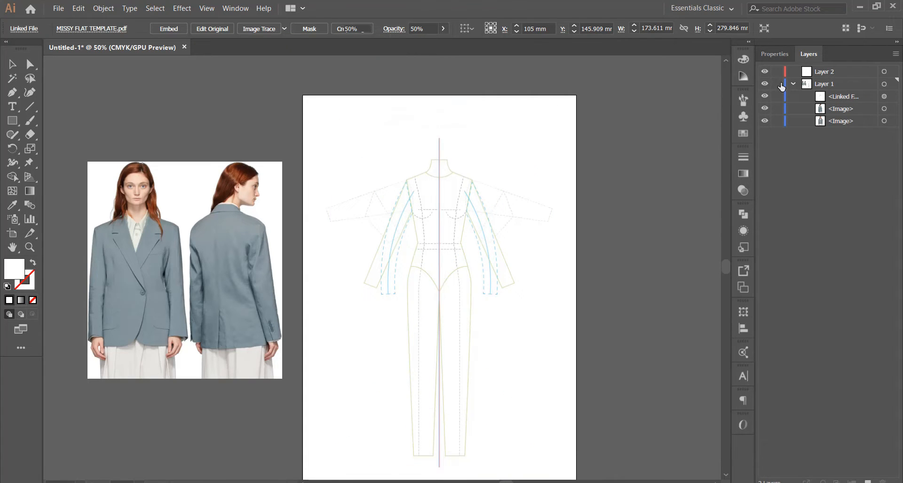
left_click(793, 84)
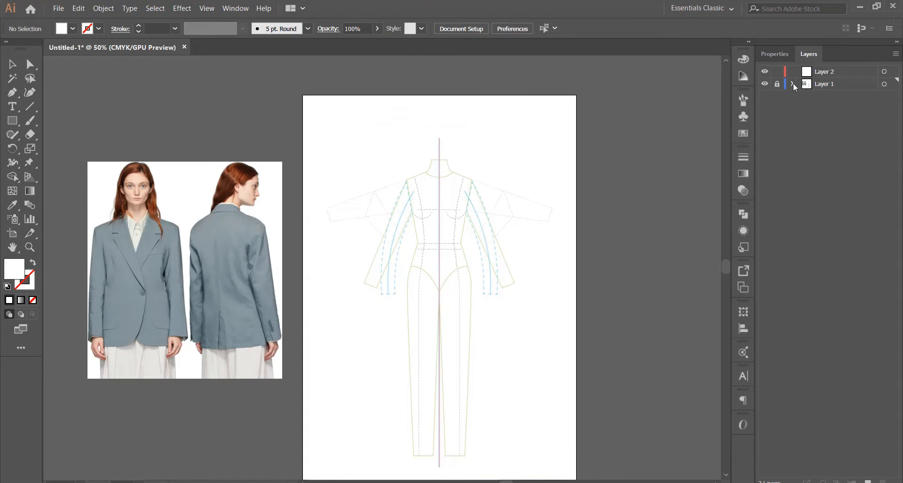
left_click(829, 72)
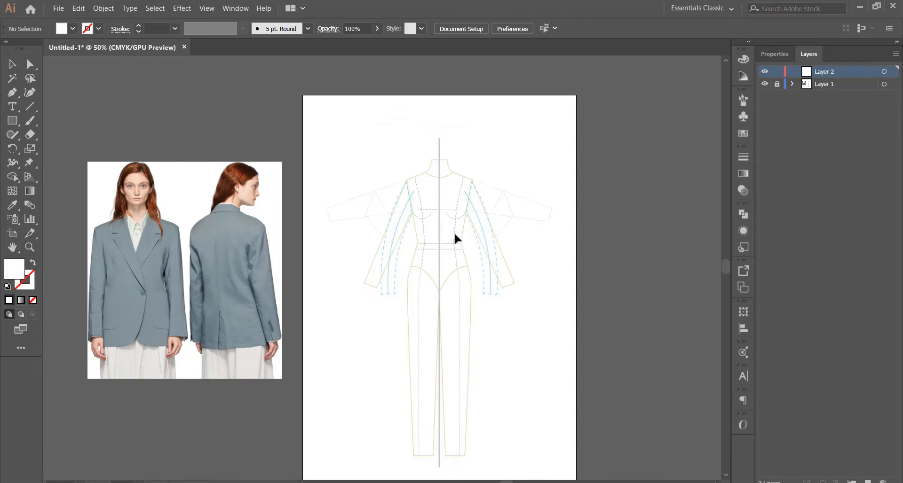
scroll(451, 233, "up", 5)
scroll(447, 216, "down", 4)
scroll(452, 244, "down", 3)
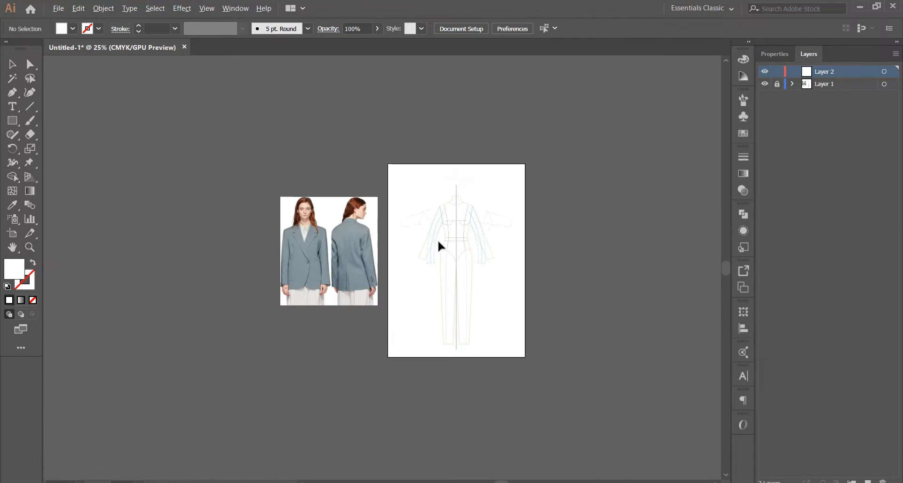
scroll(417, 238, "up", 2)
scroll(391, 221, "down", 2)
scroll(484, 167, "up", 1)
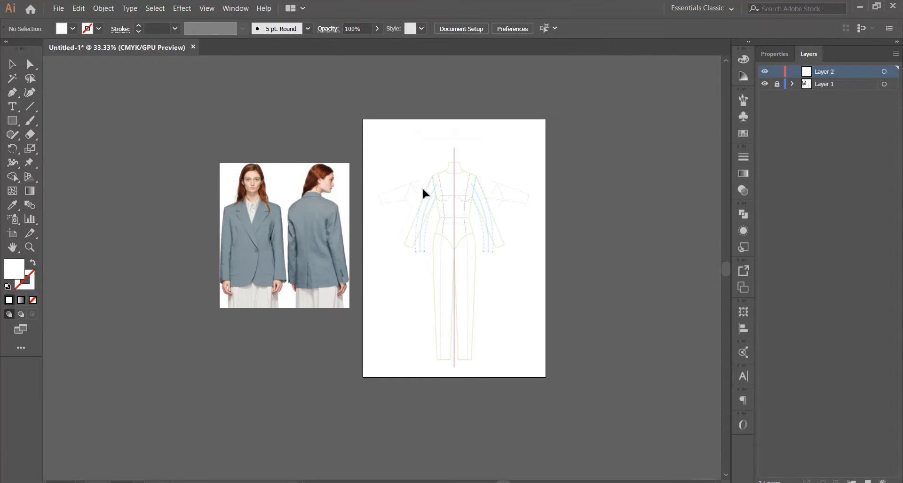
Step: Examine the front view of the jacket photo closely, including the lapels, button closure, patch pockets and chest pocket
scroll(307, 207, "up", 1)
scroll(163, 242, "up", 1)
scroll(277, 191, "up", 2)
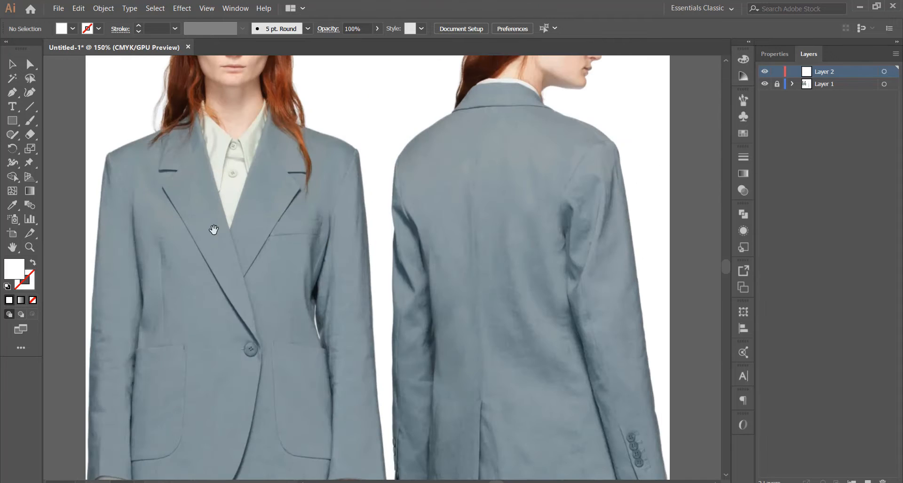
left_click_drag(214, 229, 329, 170)
scroll(378, 168, "down", 1)
scroll(347, 170, "up", 1)
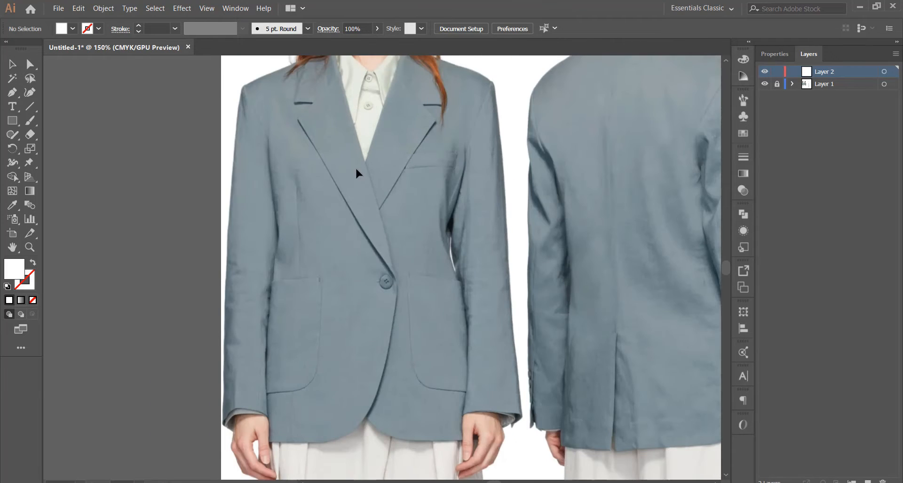
scroll(348, 123, "up", 1)
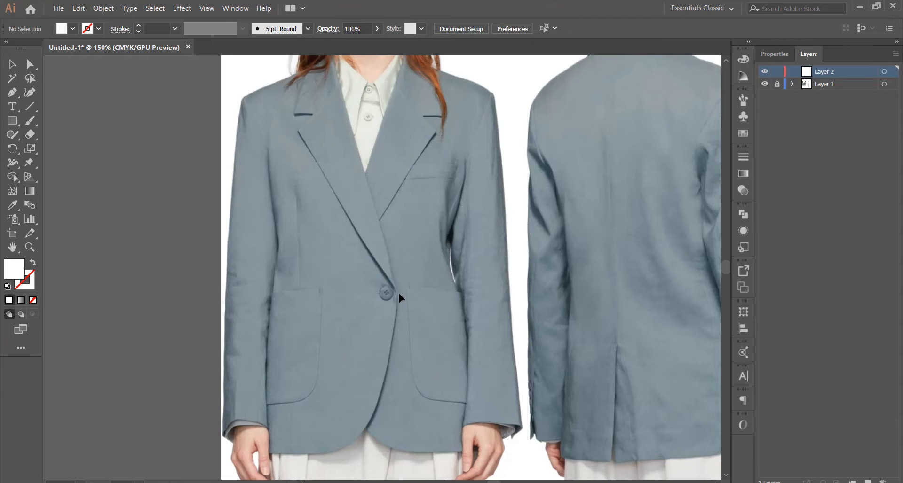
scroll(312, 303, "up", 3)
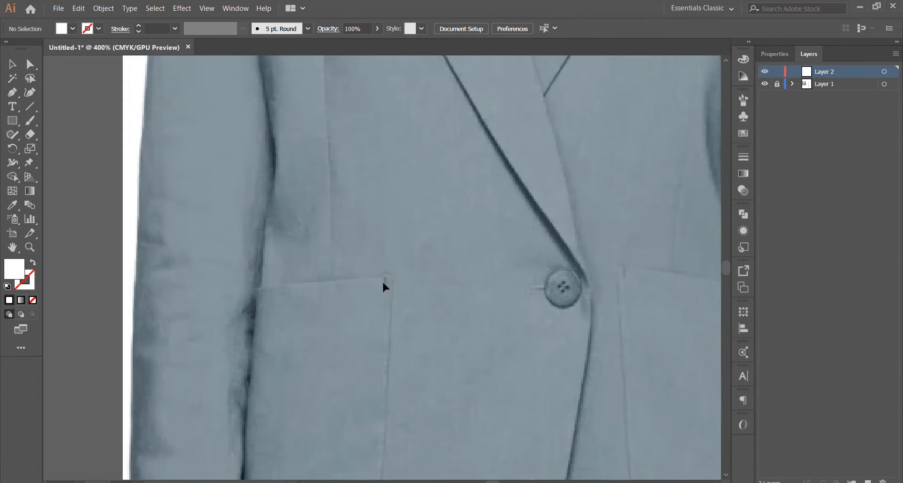
scroll(341, 242, "up", 2)
scroll(441, 252, "down", 5)
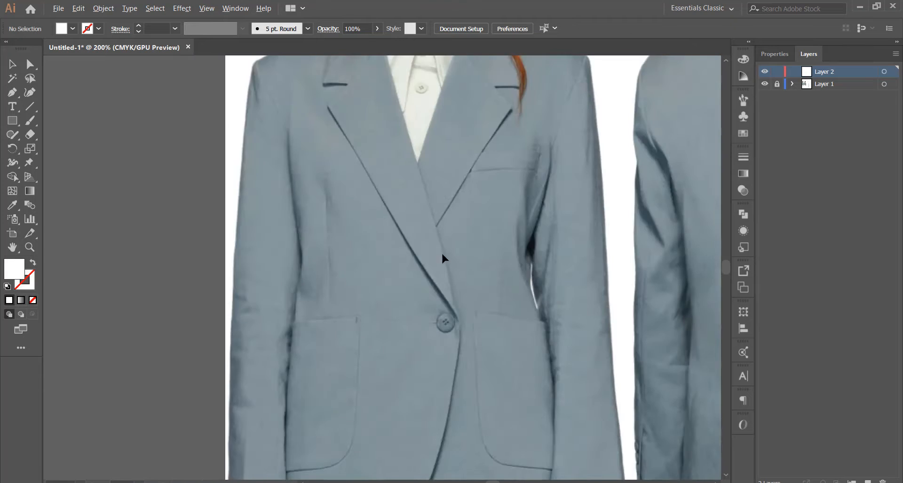
scroll(455, 306, "up", 3)
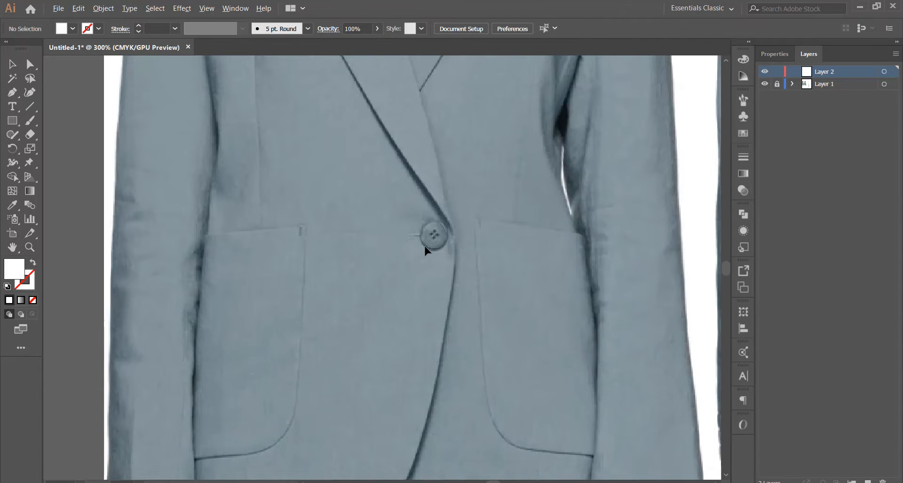
scroll(425, 249, "down", 1)
scroll(379, 328, "down", 1)
scroll(548, 258, "down", 2)
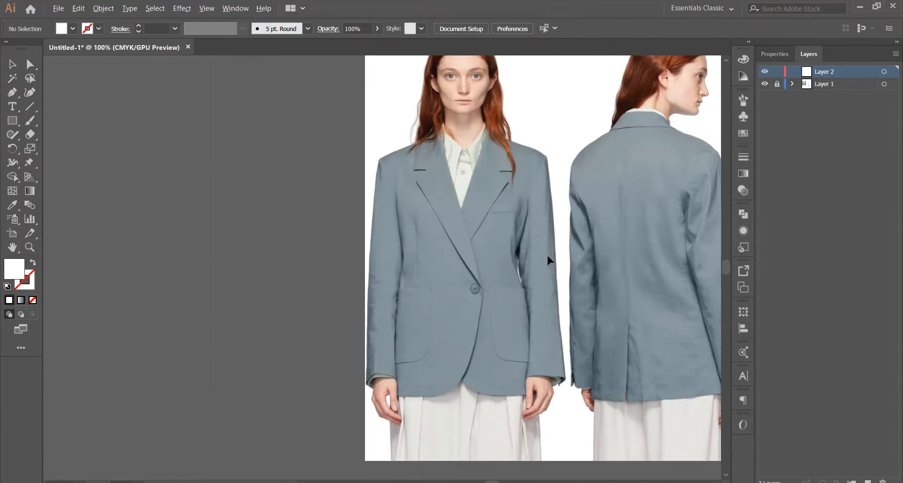
scroll(484, 226, "up", 4)
scroll(566, 225, "down", 2)
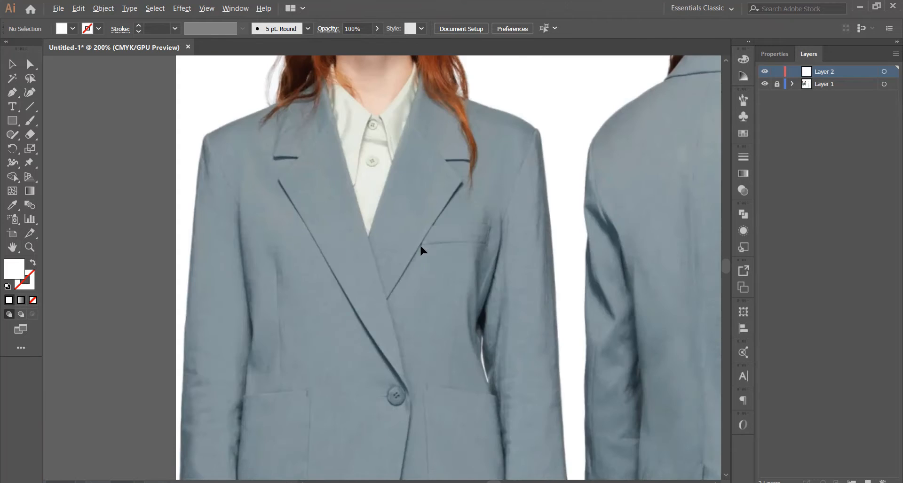
Step: Examine the back view of the jacket photo closely, including the collar, sleeve seams, cuff buttons and centre vent
scroll(317, 206, "down", 2)
scroll(497, 200, "up", 1)
scroll(383, 192, "up", 2)
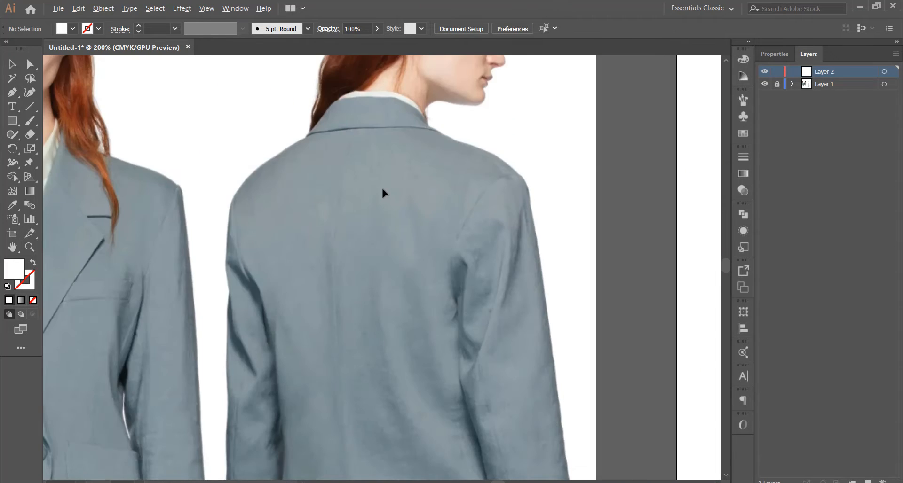
scroll(341, 137, "up", 1)
scroll(446, 211, "down", 3)
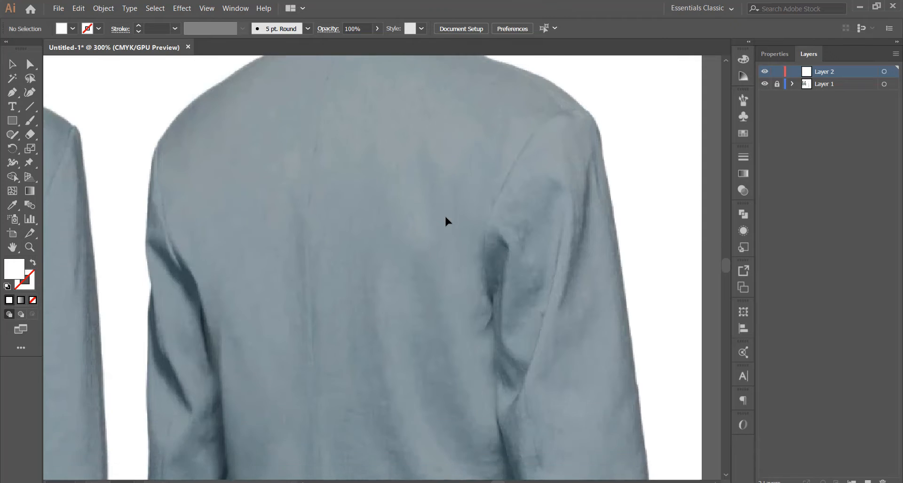
scroll(467, 328, "up", 1)
scroll(504, 332, "up", 1)
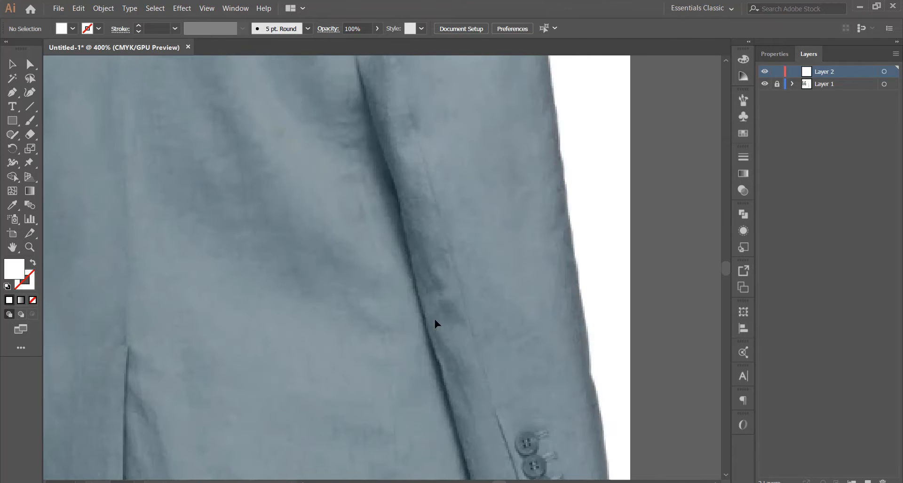
scroll(436, 323, "up", 1)
scroll(487, 308, "up", 1)
scroll(540, 329, "down", 2)
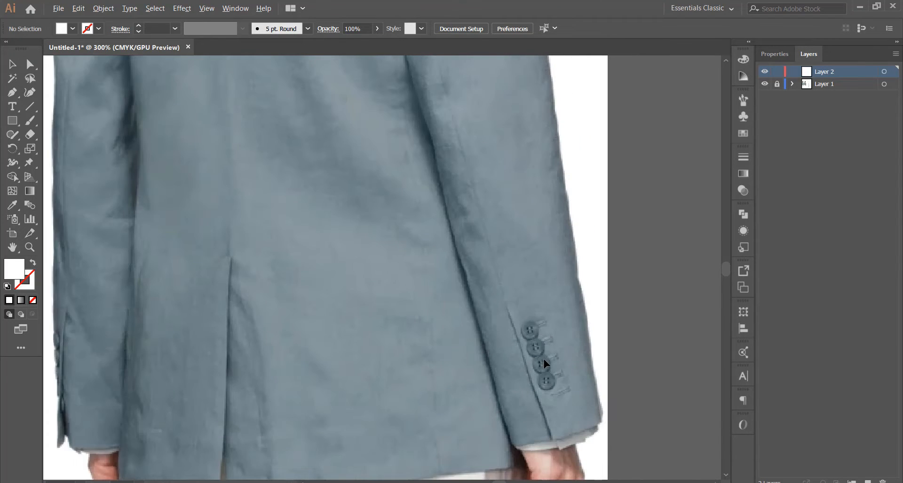
scroll(292, 396, "up", 2)
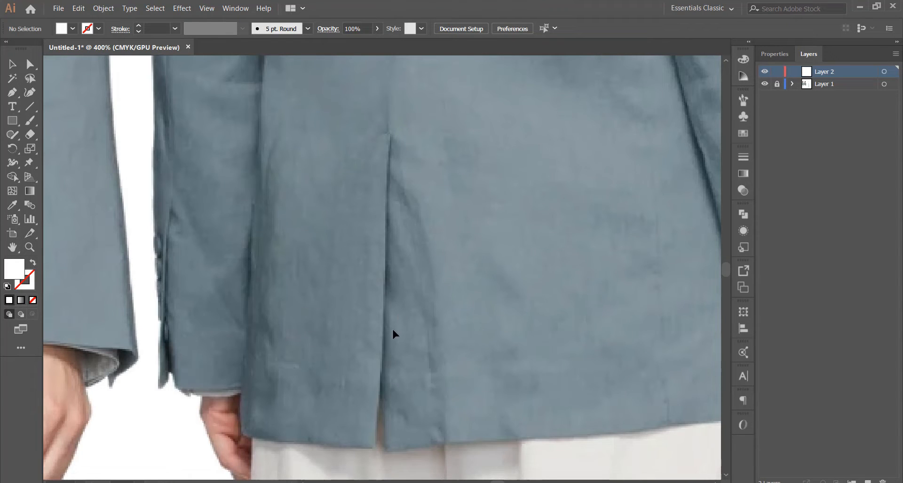
Step: Compare the jacket's back vent and overall length in the photos with the proportions of the body template
scroll(380, 329, "down", 6)
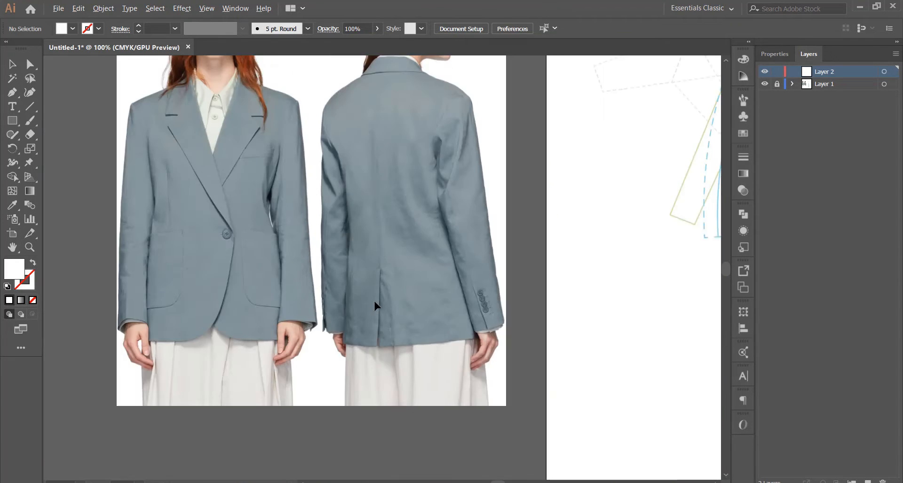
scroll(636, 102, "up", 2)
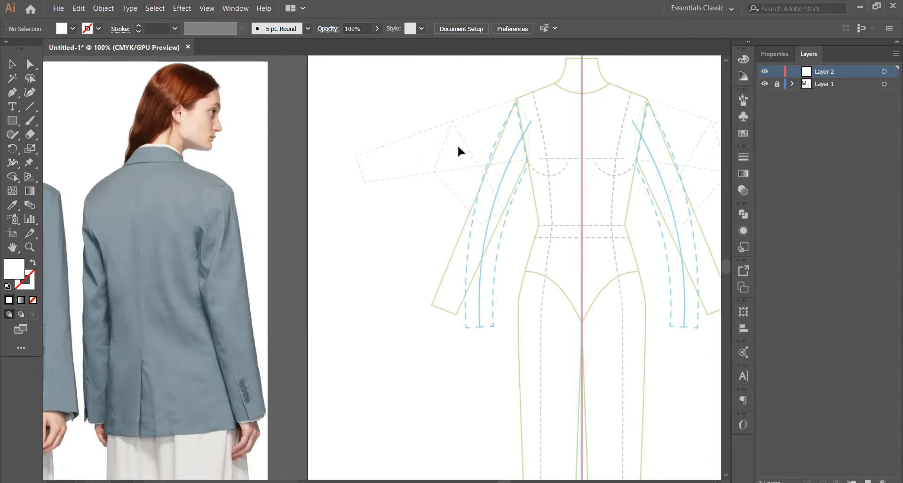
scroll(457, 145, "down", 2)
scroll(603, 77, "up", 3)
scroll(576, 158, "up", 2)
scroll(519, 162, "down", 1)
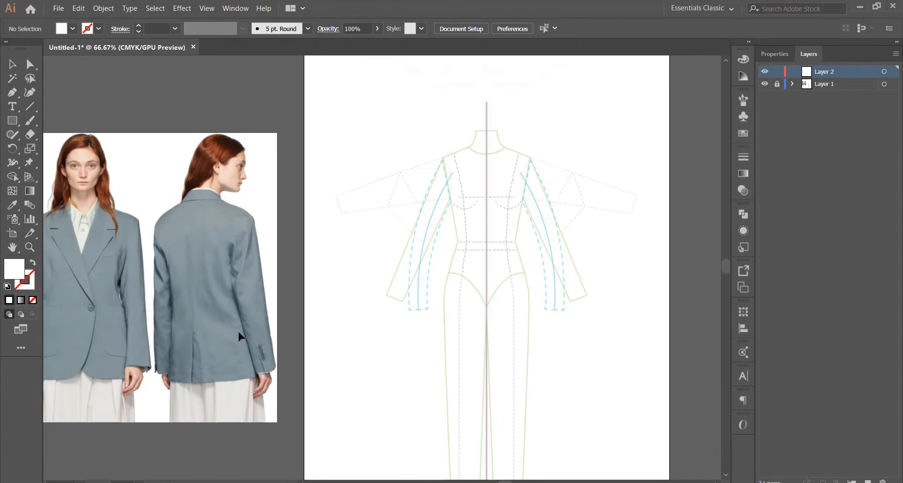
scroll(191, 353, "left", 2)
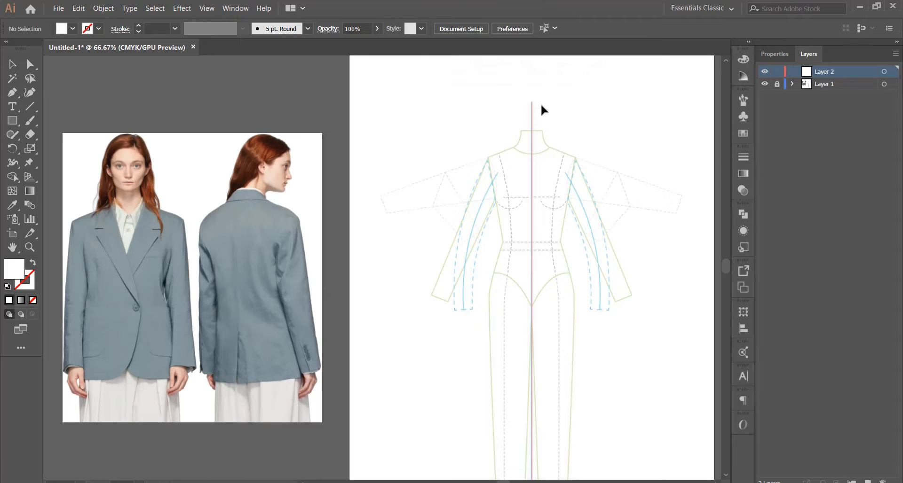
Step: Show the rulers and place a horizontal guide at the hem of the body template's dashed sleeves
key("ctrl+r")
left_click_drag(537, 60, 515, 310)
scroll(437, 228, "down", 2)
left_click(449, 225)
scroll(505, 223, "up", 1)
scroll(492, 239, "up", 2)
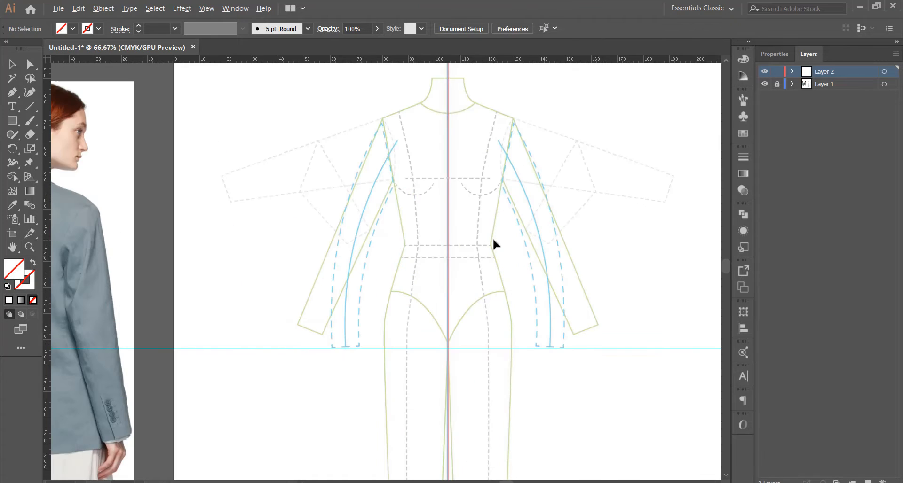
Step: Place a vertical guide along the body template's centre line at X 105 mm
scroll(467, 266, "down", 2)
scroll(463, 218, "up", 3)
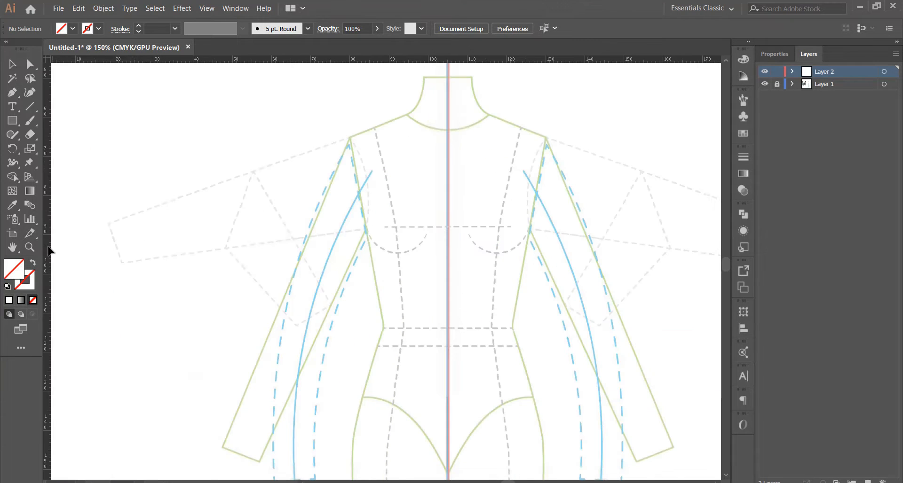
left_click_drag(49, 251, 448, 233)
scroll(471, 201, "down", 3)
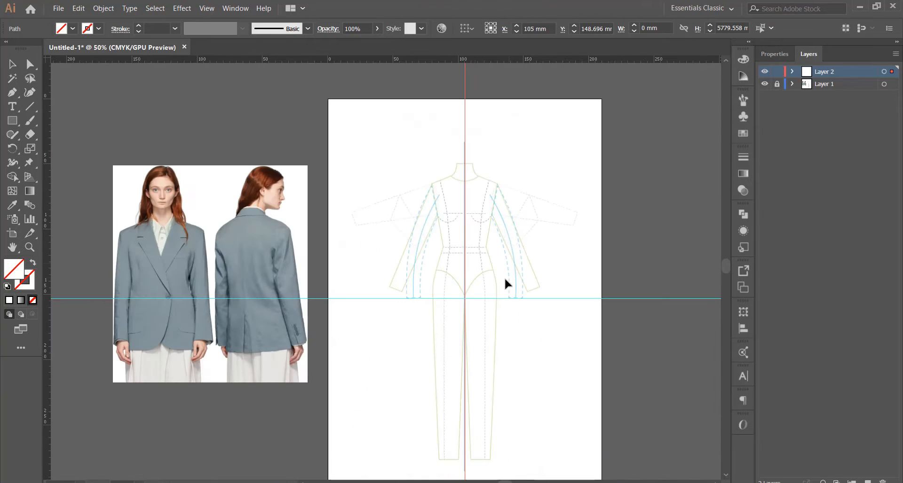
scroll(483, 217, "up", 2)
scroll(486, 215, "down", 2)
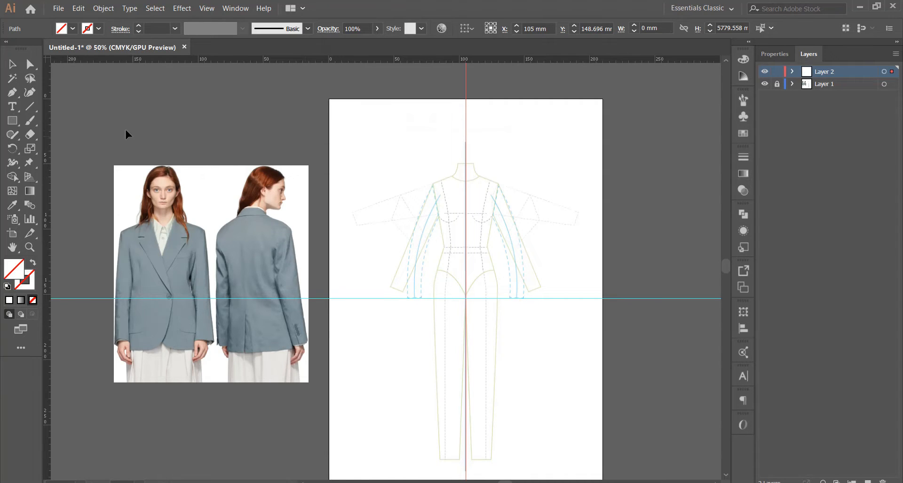
Step: Draw a rectangle about 25.9 by 101.2 mm over the left half of the torso, ending at the centre guide
left_click(12, 121)
left_click_drag(431, 175, 465, 308)
scroll(436, 216, "up", 4)
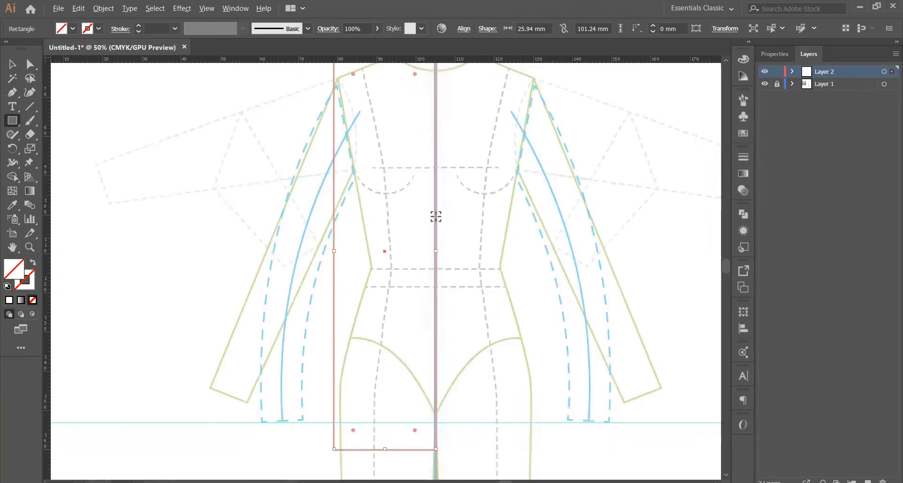
scroll(423, 142, "down", 2)
left_click(7, 67)
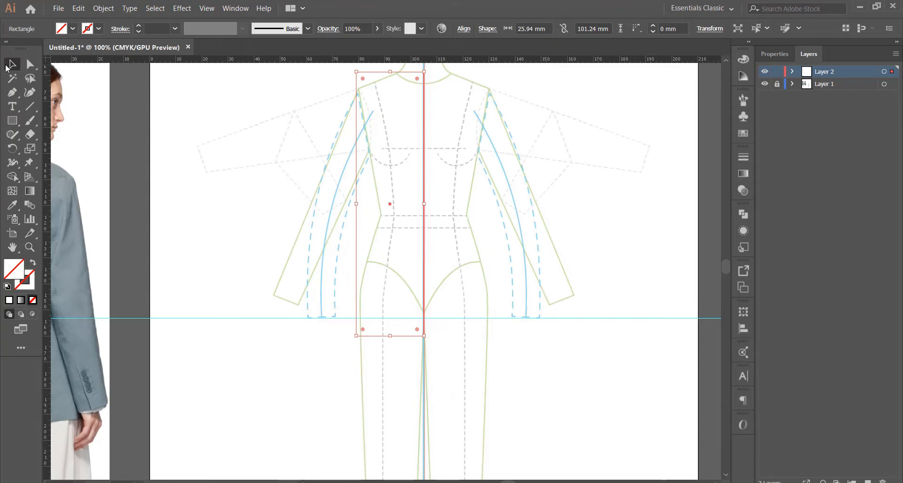
left_click(236, 10)
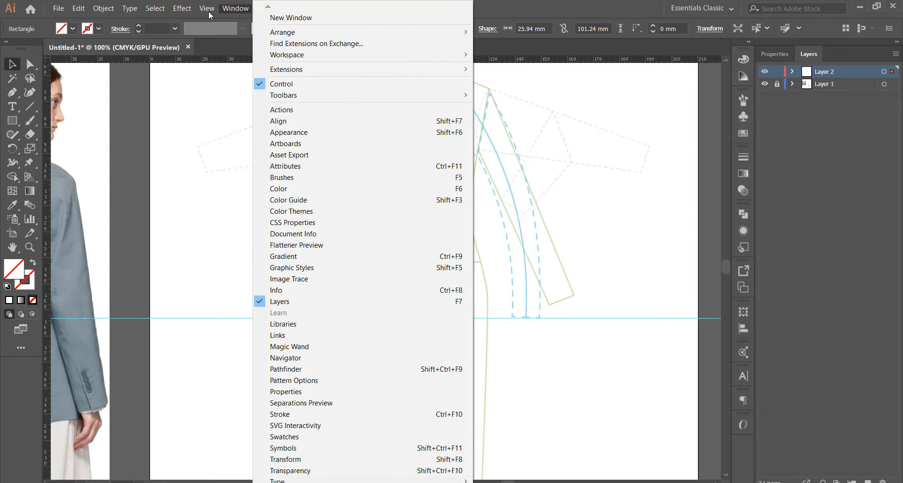
mouse_move(209, 10)
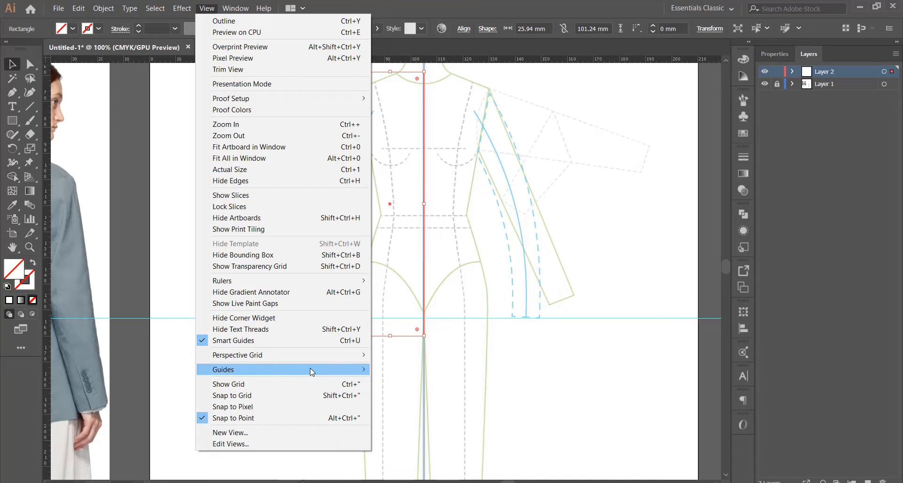
left_click(578, 370)
left_click(578, 367)
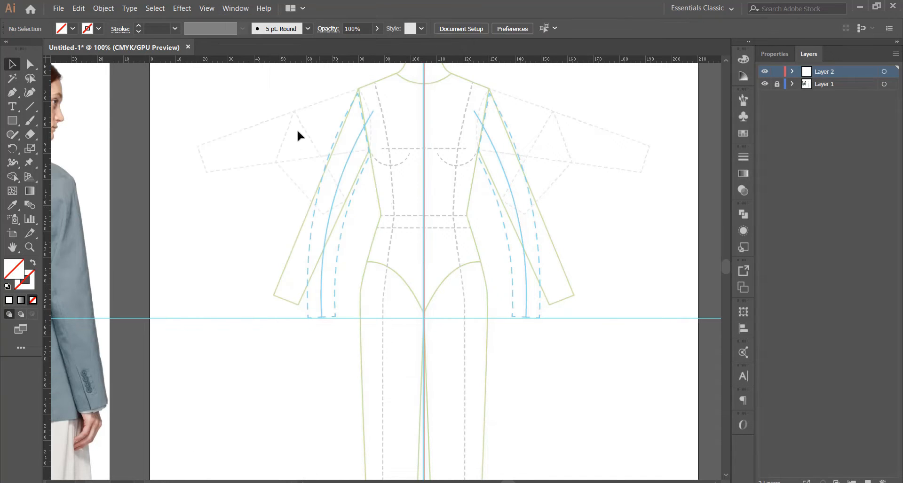
left_click(207, 8)
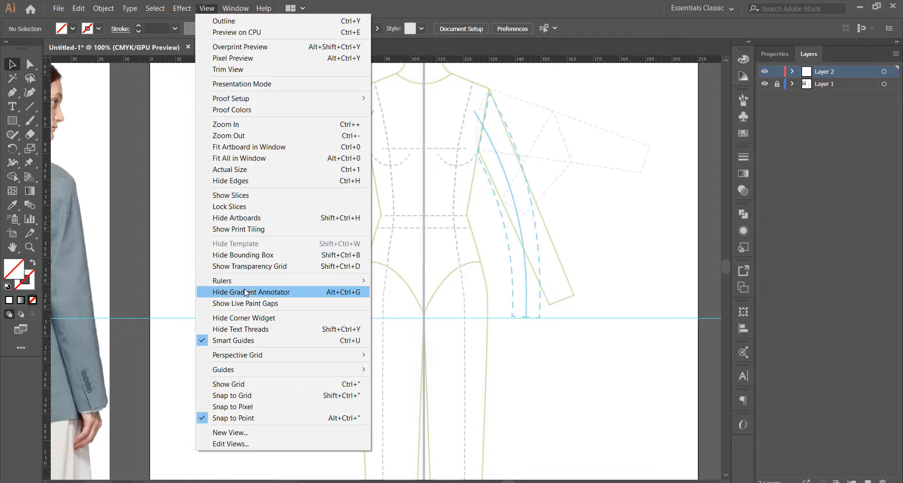
mouse_move(306, 281)
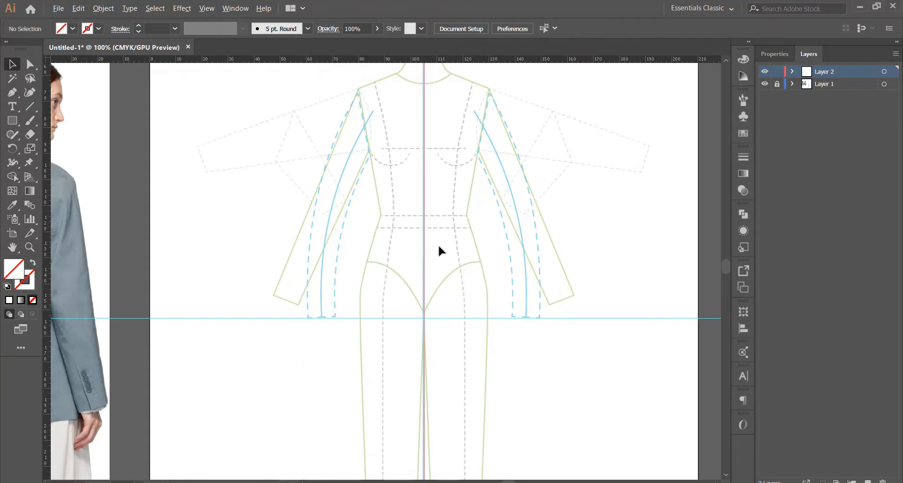
Step: Give the torso rectangle a black 0.75 pt stroke with no fill
scroll(438, 244, "down", 3, "alt")
scroll(430, 203, "up", 2, "alt")
left_click(432, 236)
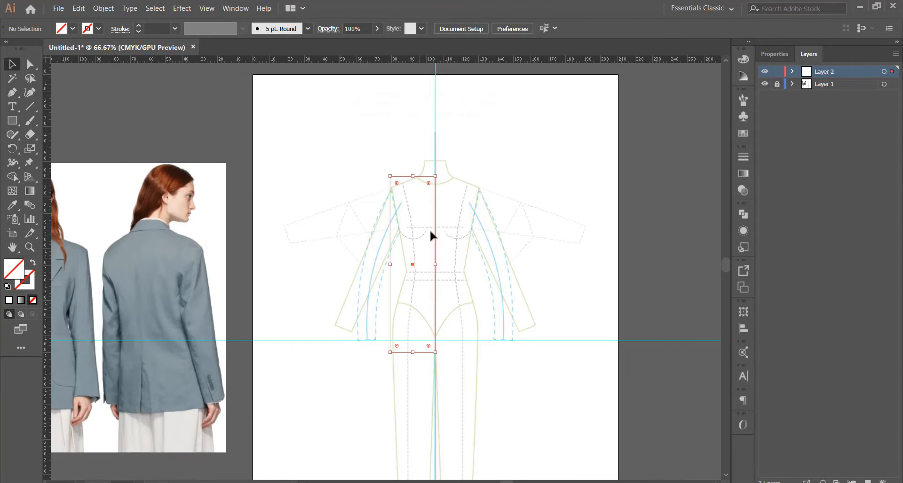
left_click(138, 26)
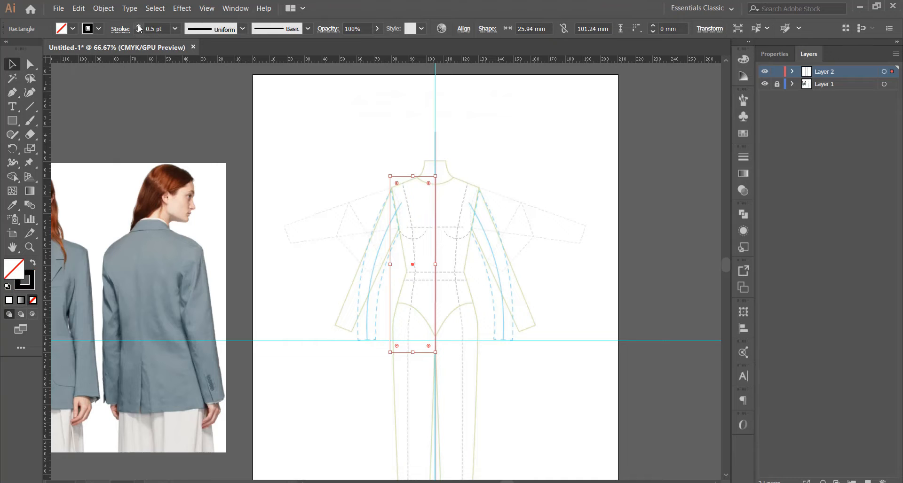
left_click(447, 201)
scroll(426, 187, "down", 1, "alt")
scroll(418, 187, "up", 2, "alt")
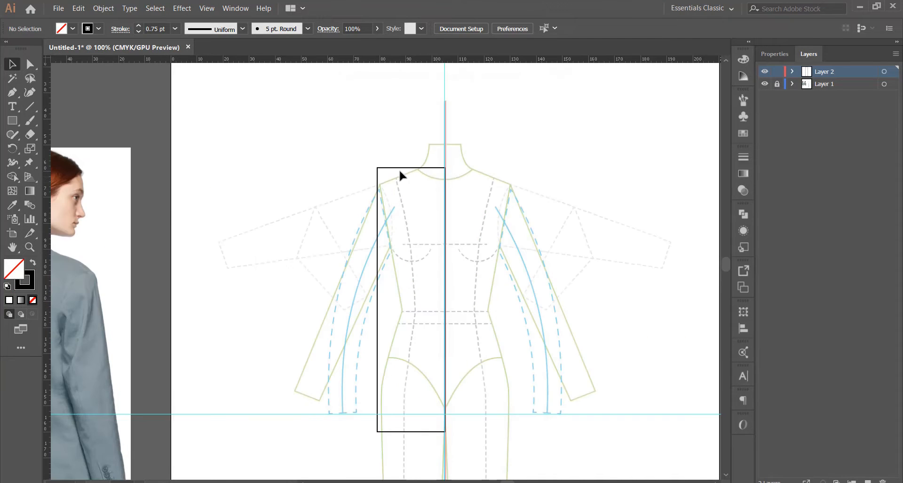
Step: Compare the jacket's shoulders, lapels and pockets in the photos with the neck and shoulder area of the body template
scroll(405, 163, "down", 2, "alt")
scroll(88, 221, "up", 1, "alt")
scroll(94, 237, "up", 3, "alt")
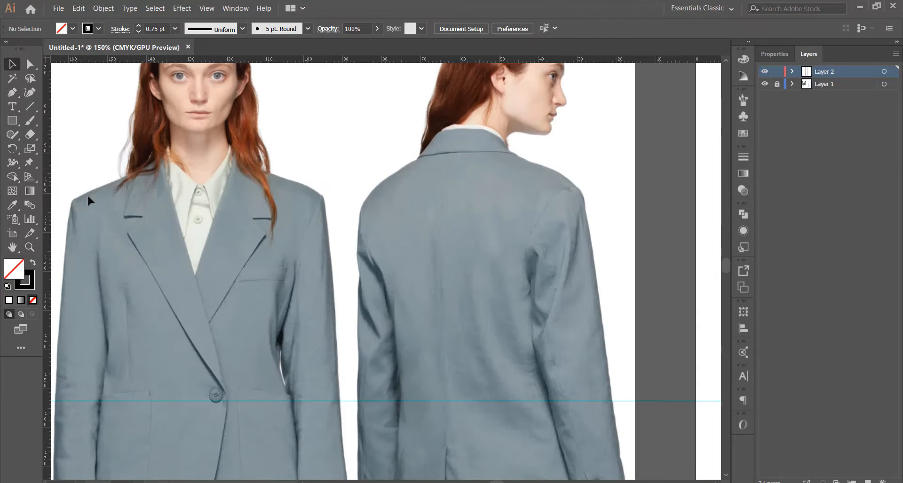
scroll(109, 306, "down", 5)
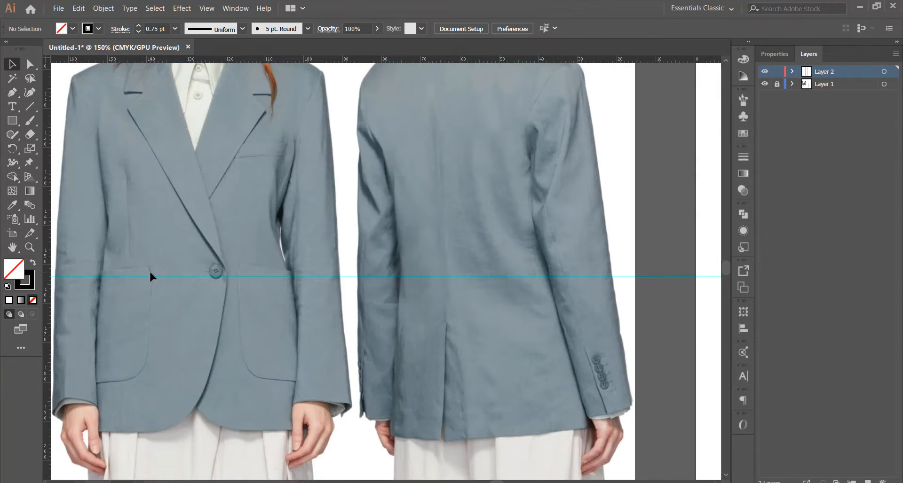
scroll(178, 244, "down", 4, "alt")
scroll(381, 203, "up", 2, "alt")
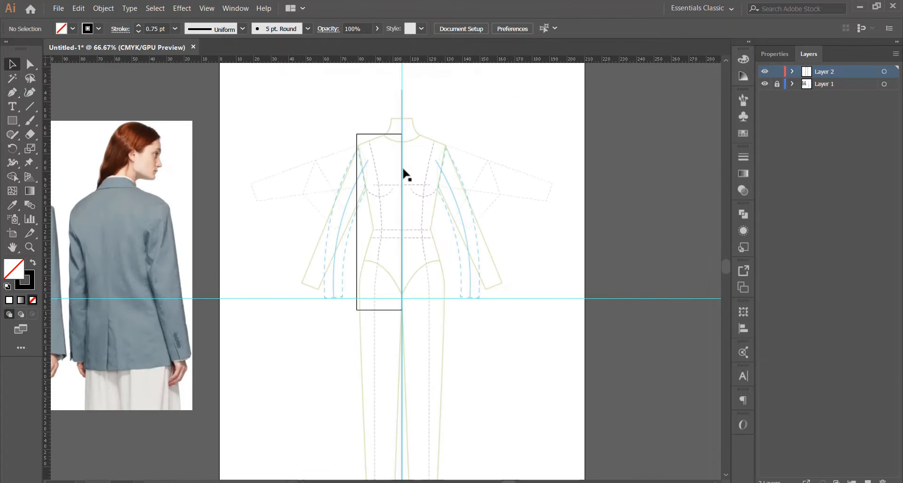
scroll(401, 163, "up", 1)
scroll(400, 165, "up", 3, "alt")
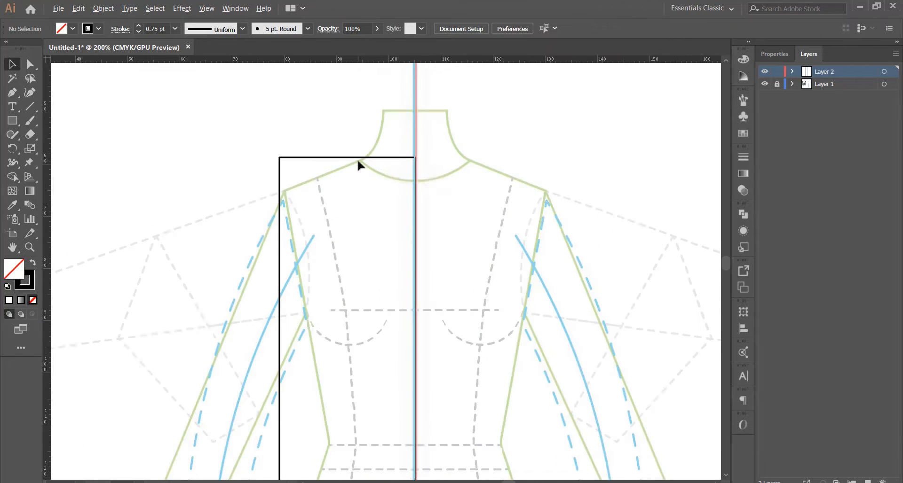
scroll(357, 161, "down", 3, "alt")
scroll(357, 162, "up", 3, "alt")
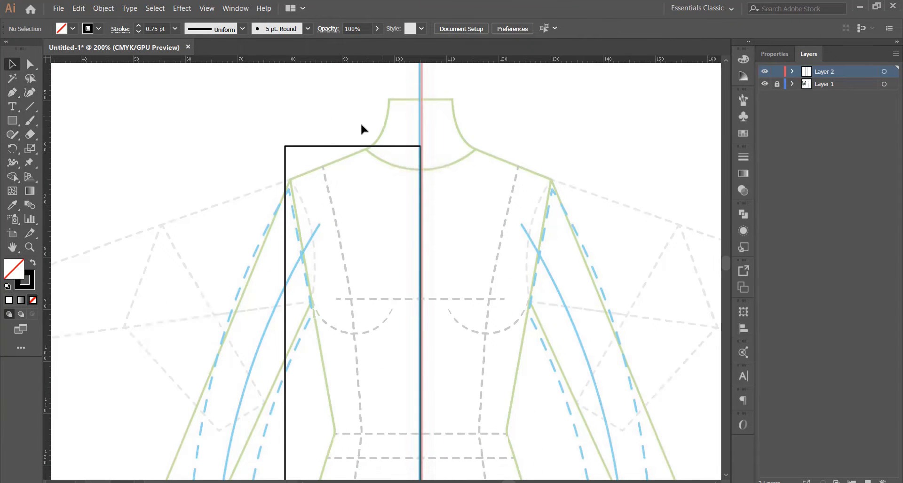
scroll(361, 122, "down", 3, "alt")
scroll(351, 148, "up", 2, "alt")
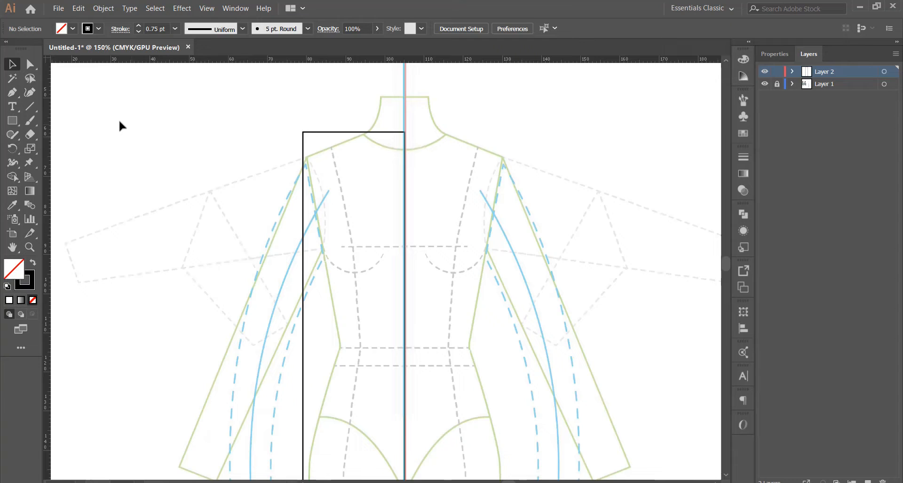
Step: Add anchor points to the rectangle's upper edge beside the neck and to its left edge near underarm level
left_click(14, 92)
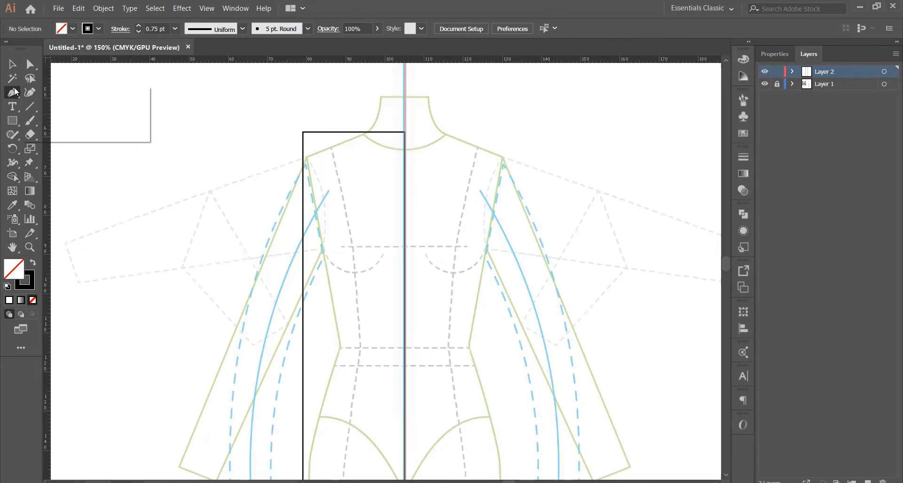
left_click(15, 92)
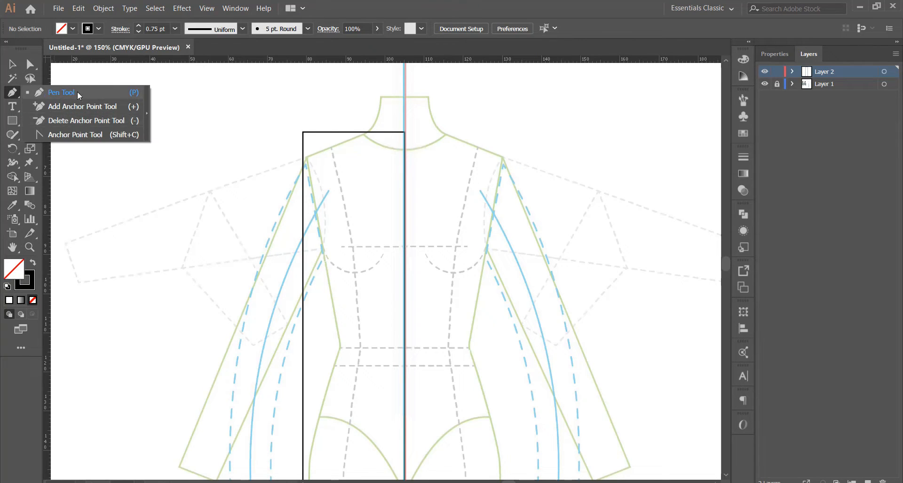
left_click(83, 106)
scroll(375, 121, "up", 2, "alt")
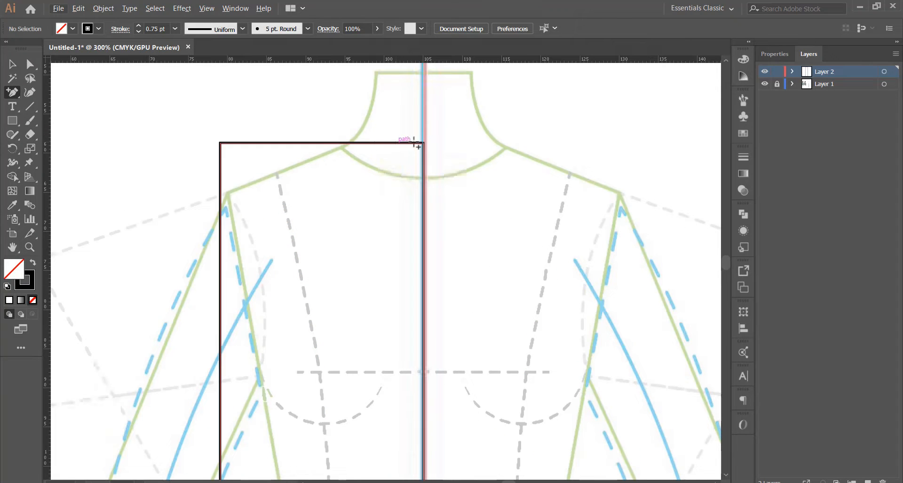
left_click(336, 142)
left_click(535, 262)
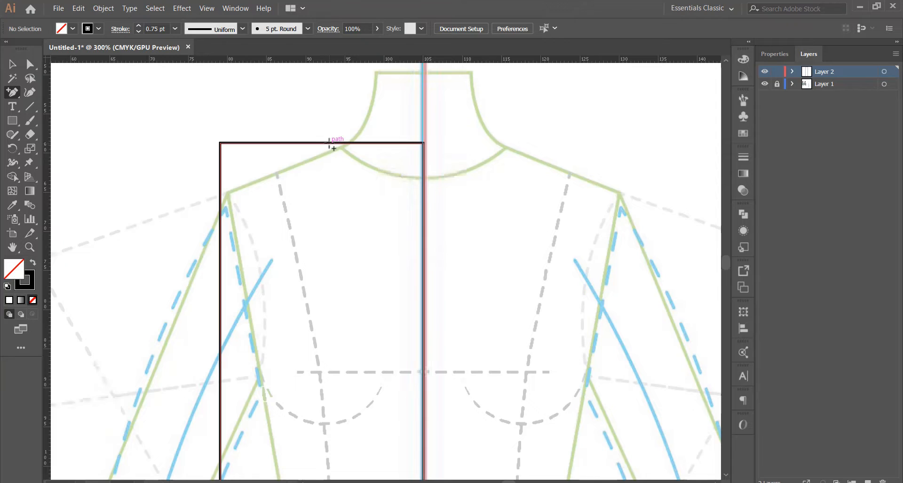
left_click(329, 142)
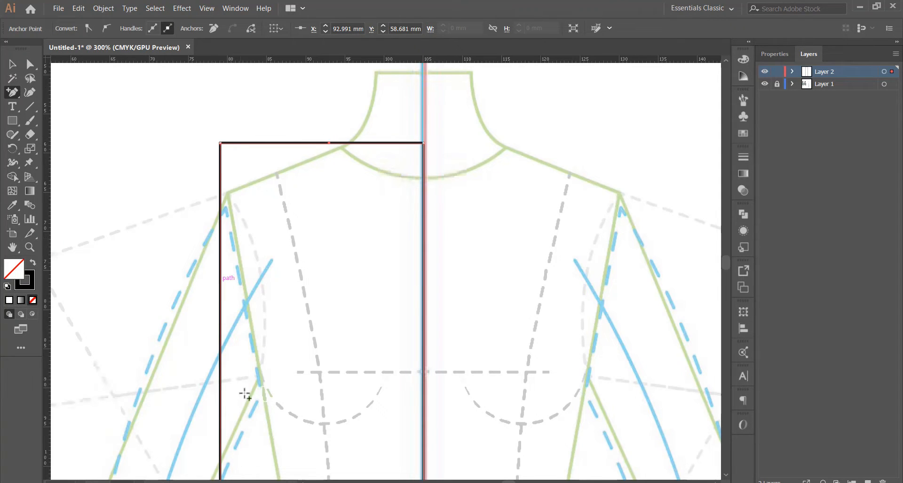
left_click(220, 400)
Step: Lower the rectangle's outer upper corner to the shoulder point and its centre-front corner to the neckline
left_click(31, 66)
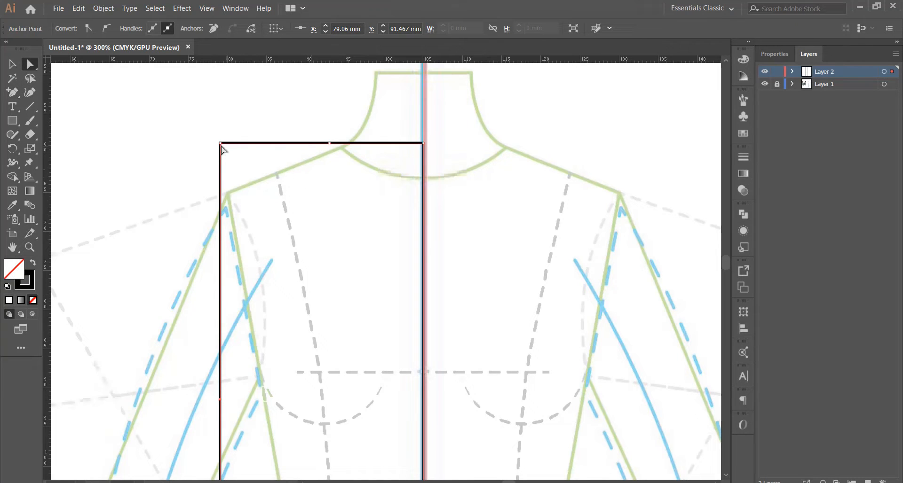
left_click_drag(221, 145, 223, 186)
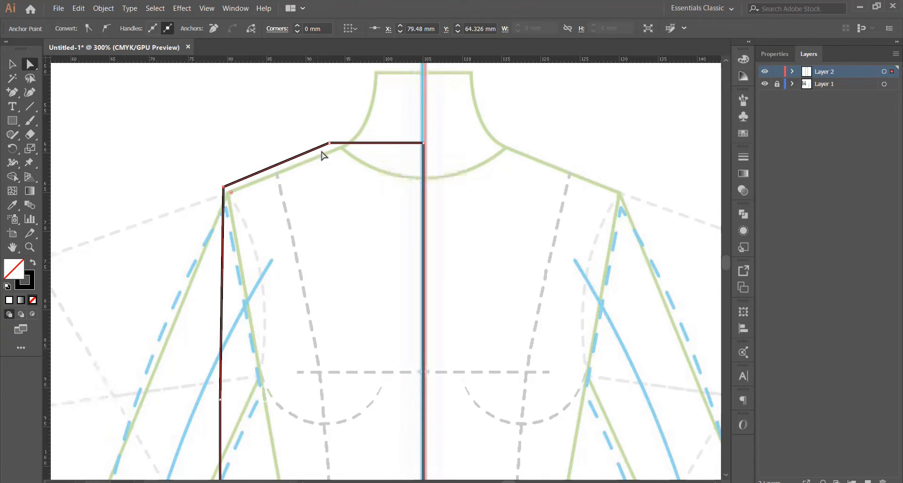
left_click_drag(423, 143, 424, 183)
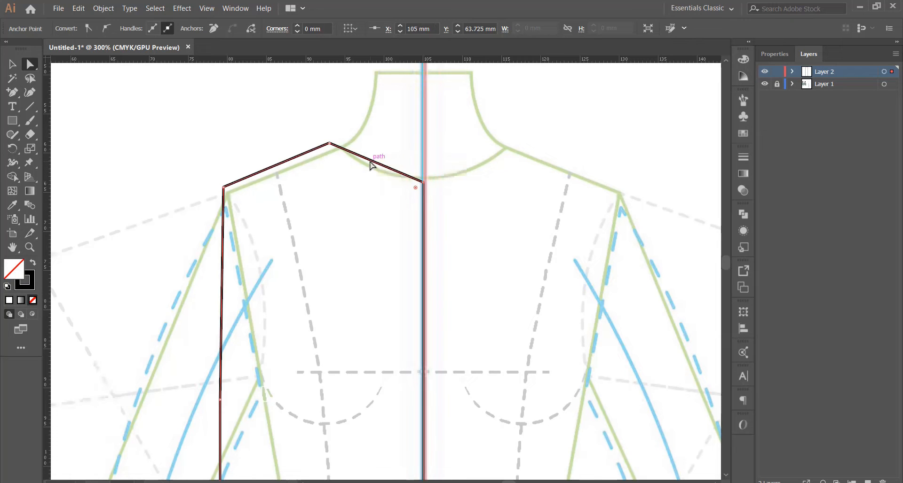
Step: Move the left-edge anchor inward to the template's underarm, at about X 83.4 mm, Y 93.5 mm
scroll(245, 305, "down", 6)
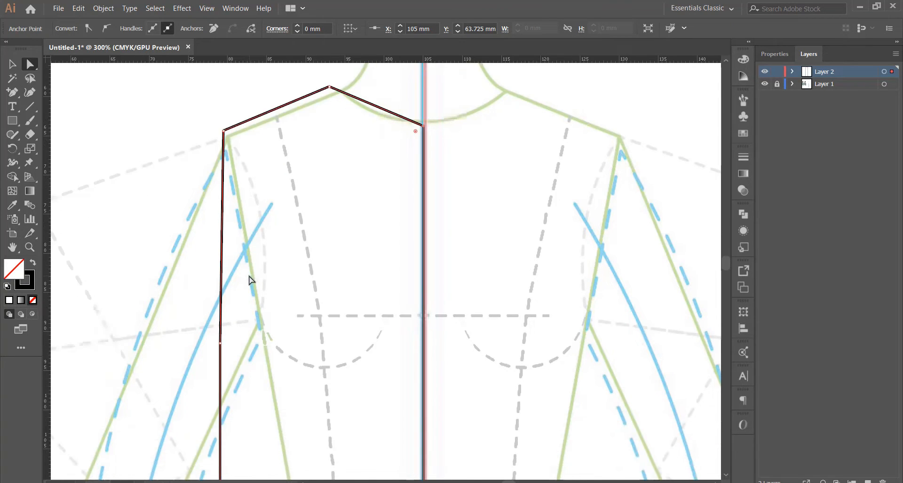
scroll(254, 261, "up", 3)
scroll(254, 261, "up", 1)
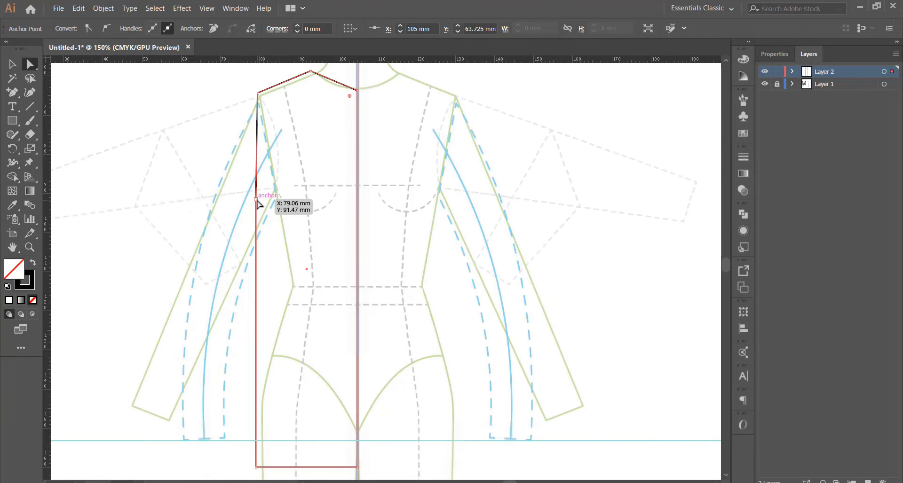
left_click_drag(257, 199, 272, 207)
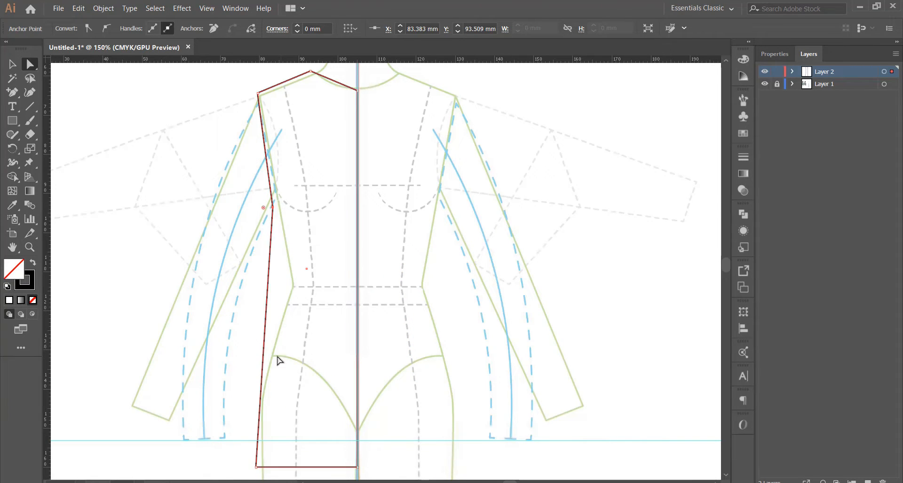
Step: Raise the bodice hem to the horizontal guide and place its outer corner at about X 79.7 mm, Y 152.4 mm
left_click_drag(259, 464, 257, 458)
scroll(257, 241, "down", 2, "alt")
scroll(275, 350, "up", 3, "alt")
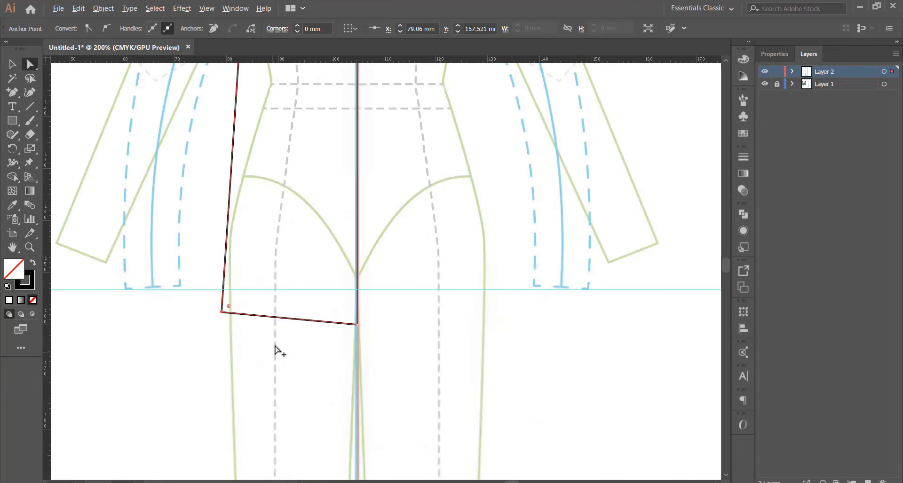
left_click_drag(200, 303, 365, 362)
left_click_drag(358, 324, 358, 289)
left_click(234, 279)
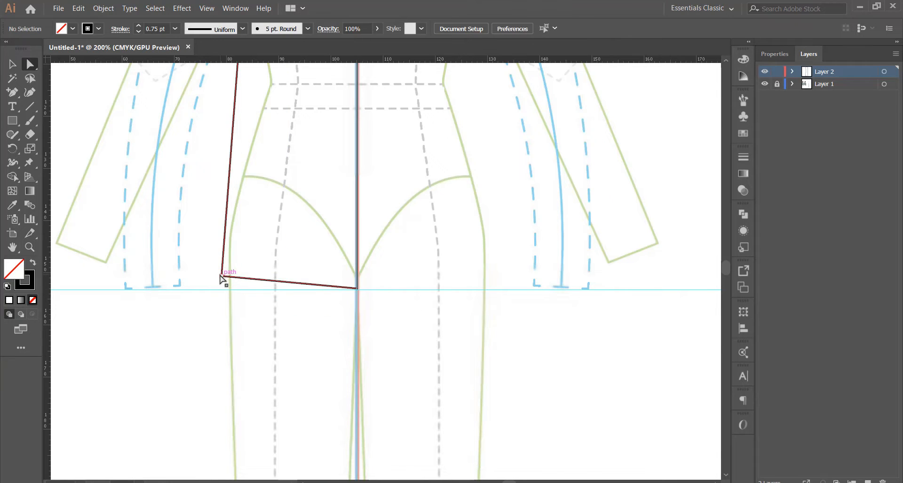
left_click(222, 276)
left_click_drag(221, 277, 225, 285)
Step: Compare the bodice outline's shoulder, neckline and side edge with the body template
scroll(225, 286, "down", 3, "alt")
scroll(211, 211, "up", 3, "alt")
scroll(278, 177, "up", 1, "alt")
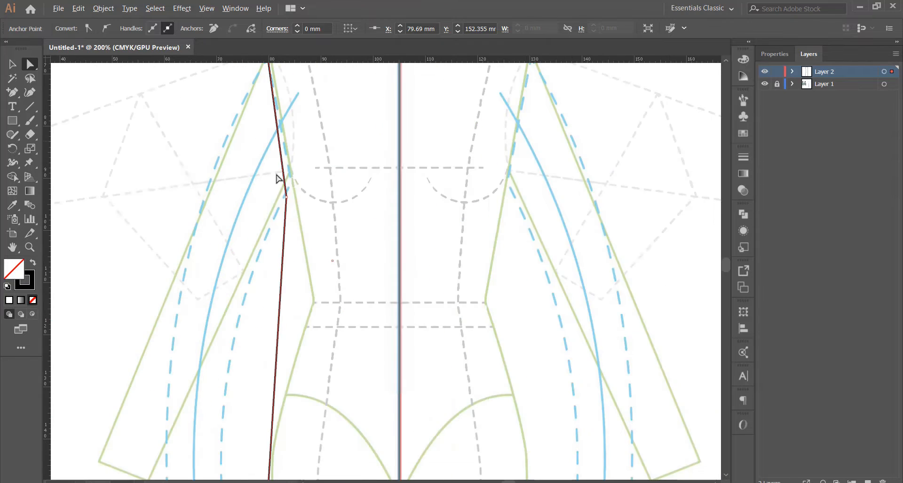
scroll(287, 186, "up", 3)
scroll(282, 195, "up", 2, "alt")
scroll(282, 141, "down", 3, "alt")
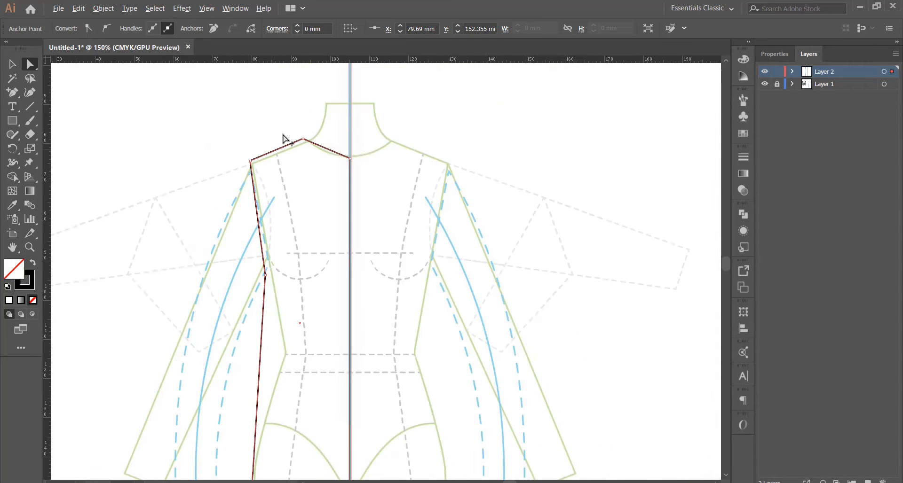
scroll(324, 150, "up", 2, "alt")
scroll(182, 197, "down", 6, "alt")
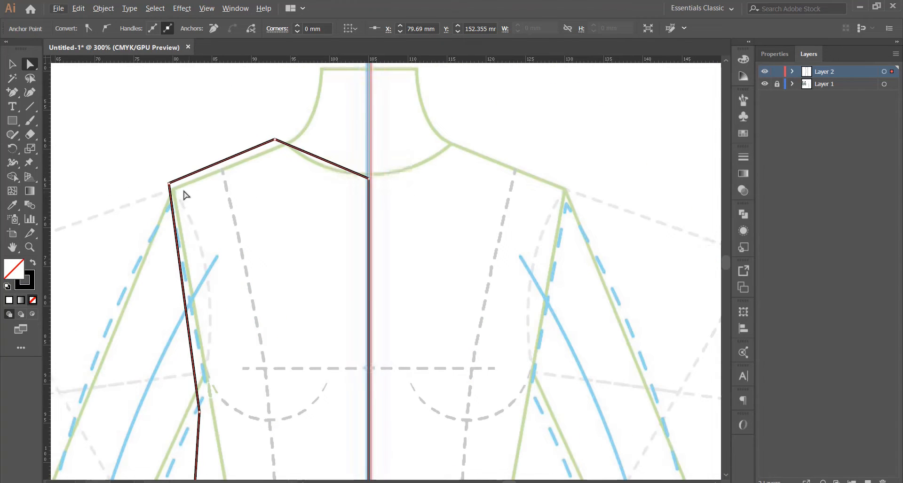
scroll(262, 275, "up", 4, "alt")
scroll(331, 274, "down", 2, "alt")
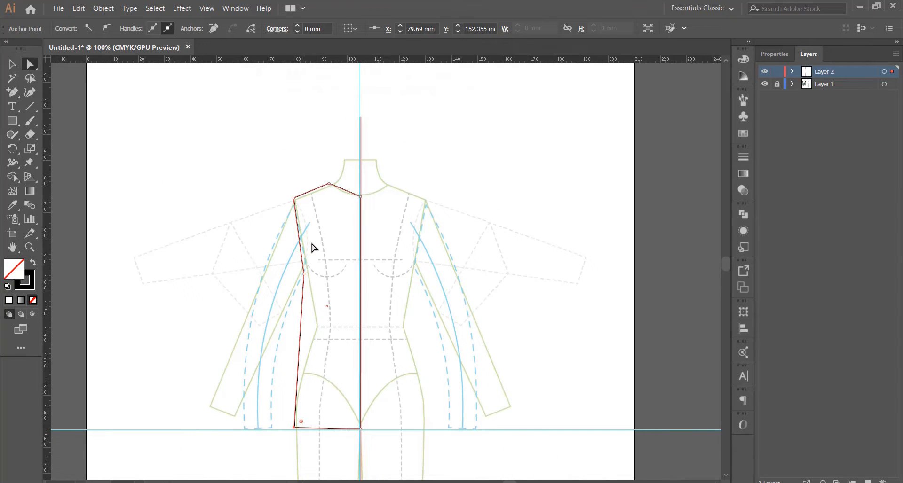
scroll(314, 253, "up", 2, "alt")
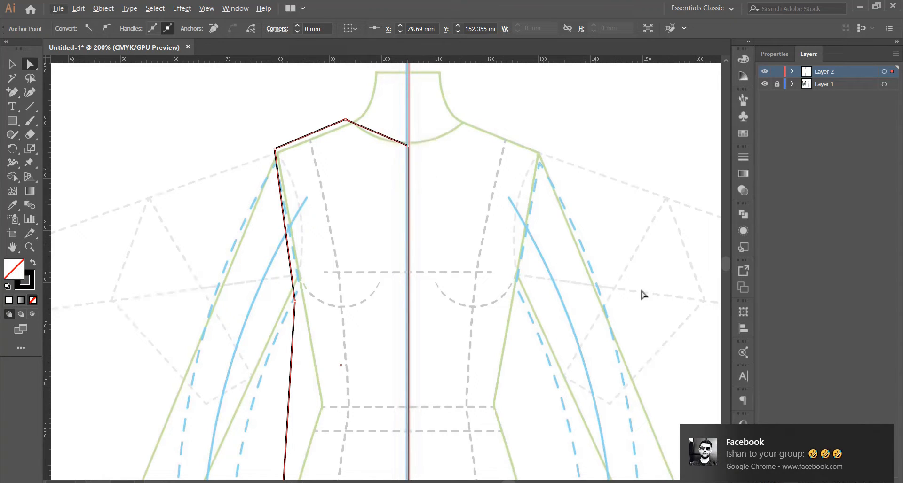
left_click(888, 437)
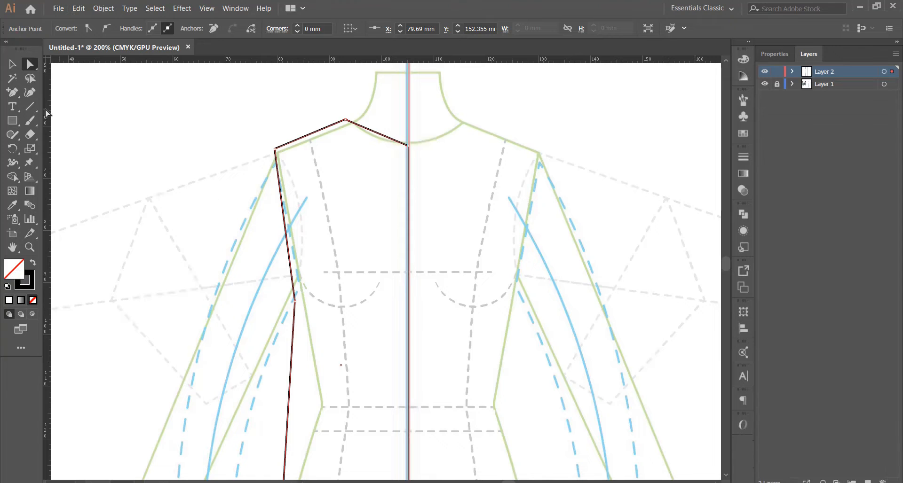
Step: Add an anchor point midway along the slanted neckline edge and pull it down to about X 97.3 mm, Y 63.4 mm
left_click(12, 92)
scroll(376, 139, "up", 4)
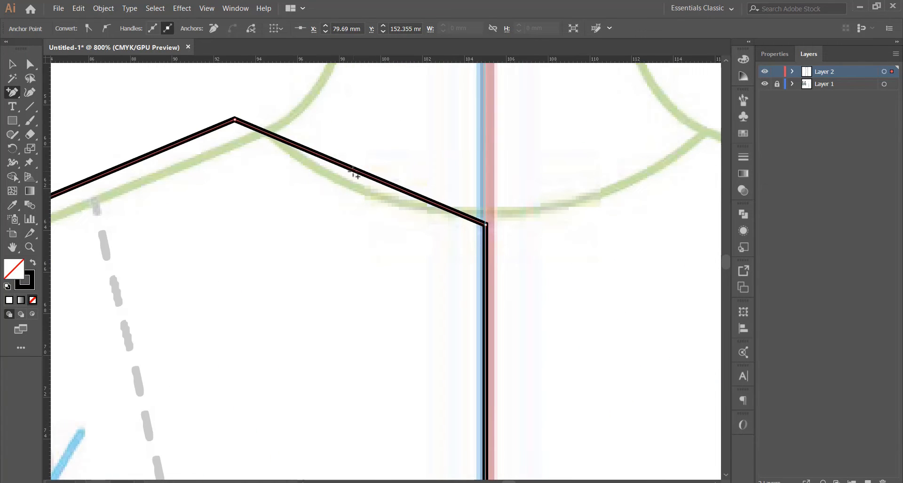
left_click(355, 169)
left_click(25, 71)
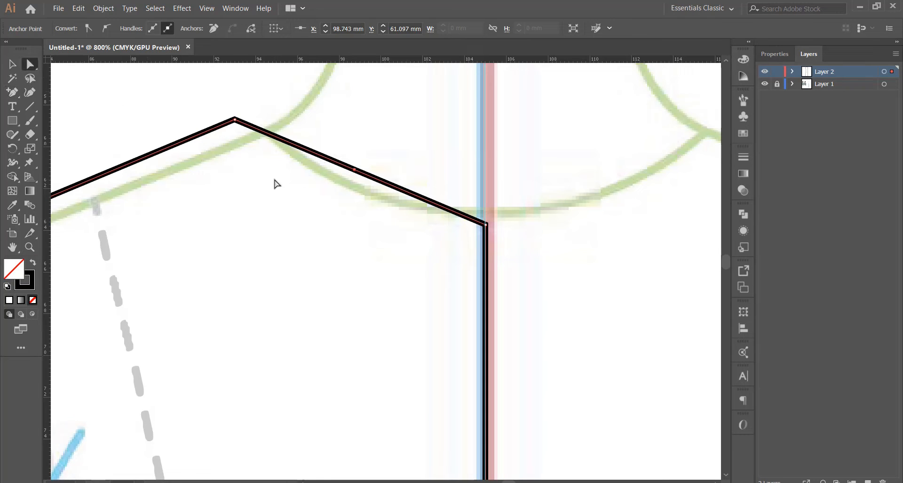
left_click(355, 170)
left_click_drag(356, 170, 324, 219)
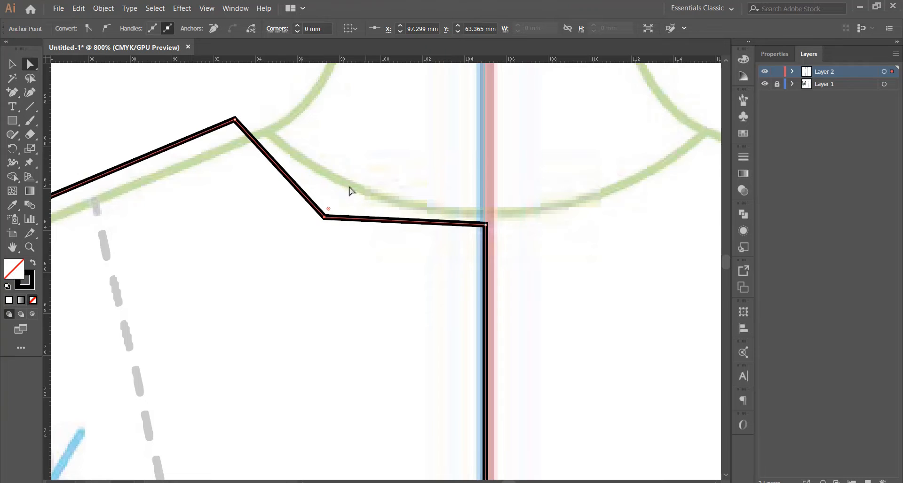
Step: Convert the neckline anchor to smooth, extend its handles and move it to about X 97.4 mm, Y 62.7 mm for a rounded neckline
left_click(107, 29)
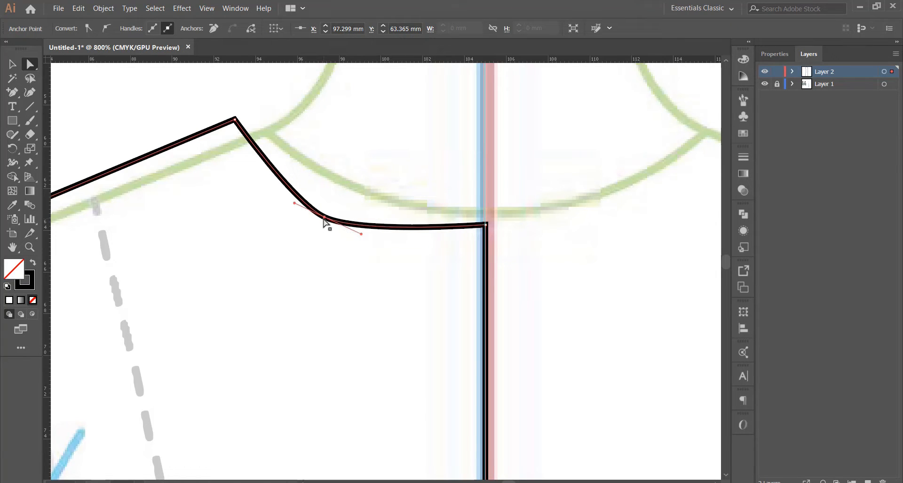
left_click_drag(324, 219, 420, 257)
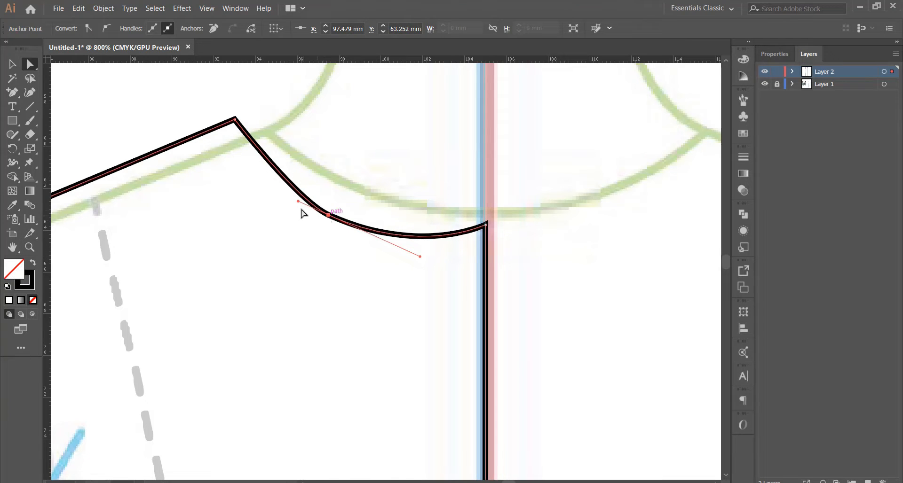
left_click_drag(298, 202, 258, 175)
left_click_drag(327, 217, 327, 205)
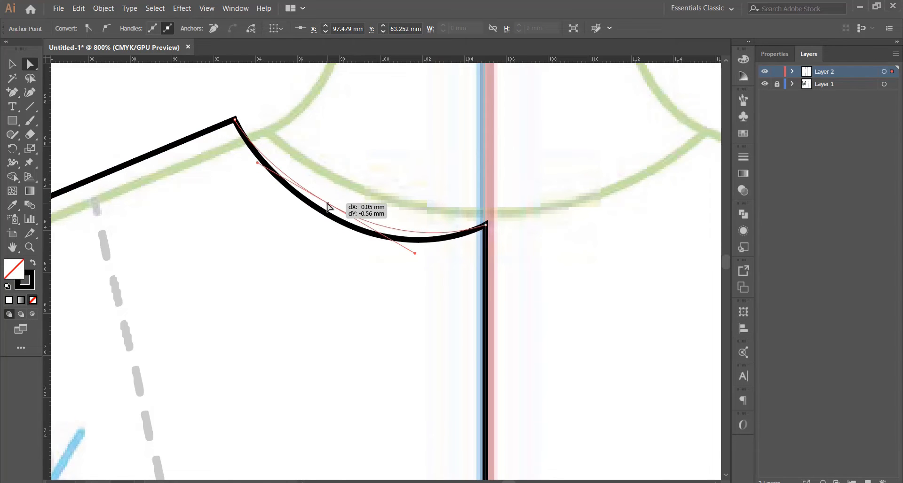
Step: Add an anchor point midway between shoulder and underarm and move it inward to about X 84.9 mm, Y 78.3 mm
key("ctrl+minus")
key("ctrl+minus")
key("ctrl+minus")
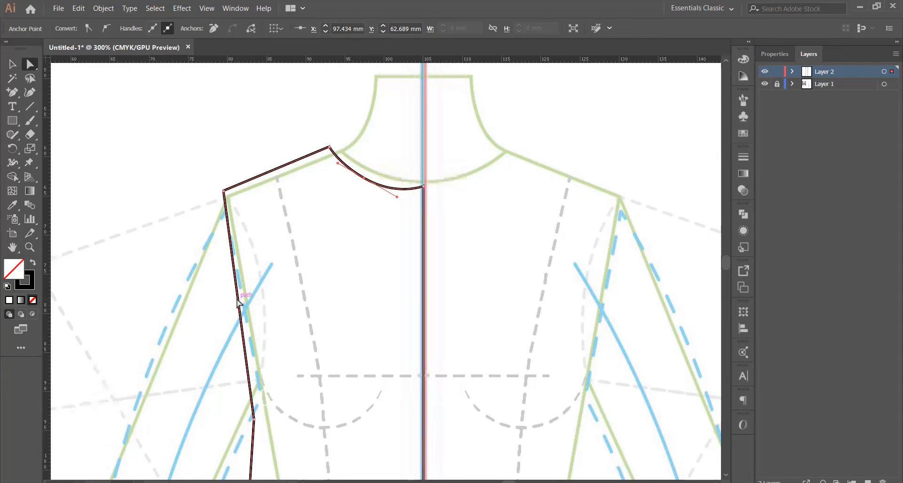
left_click(256, 356)
left_click(254, 419)
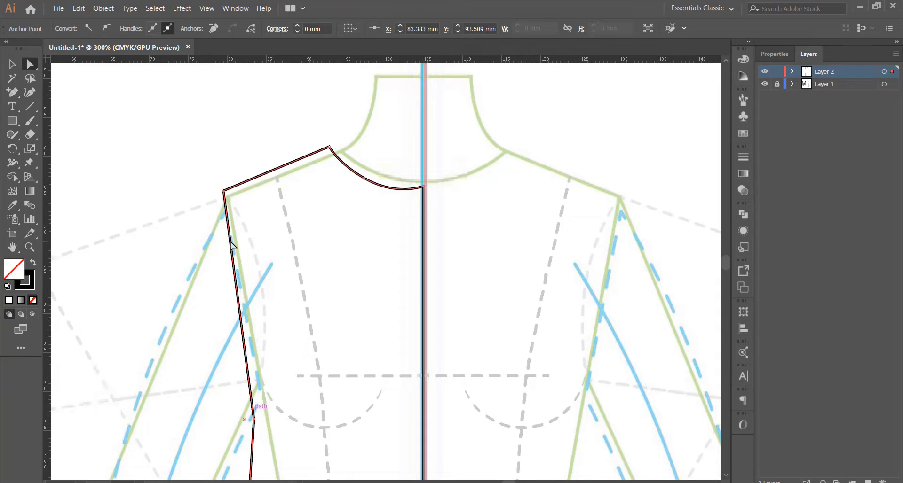
key("p")
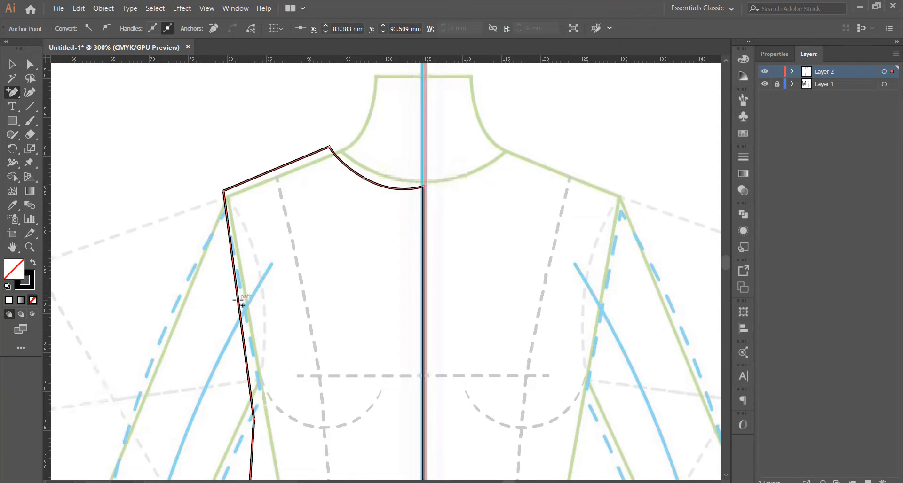
key("a")
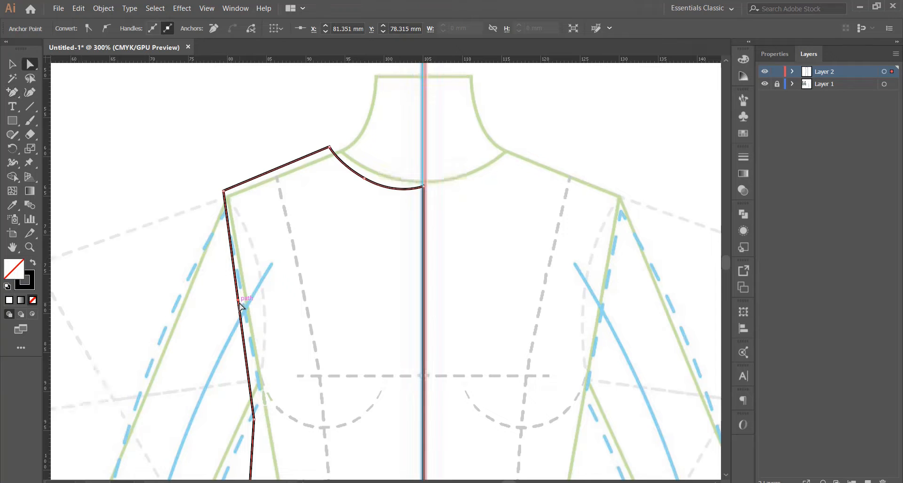
left_click(238, 300)
left_click_drag(243, 304, 267, 304)
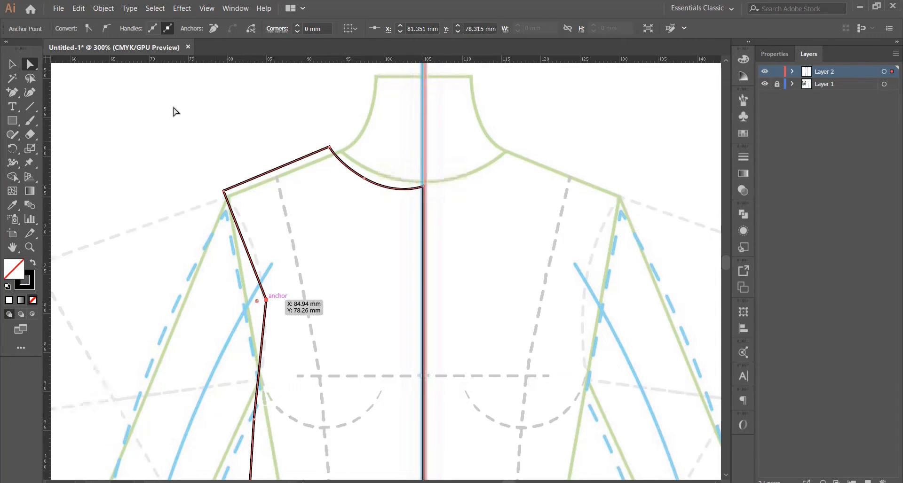
Step: Convert the armhole anchor to smooth, lower it to about X 85.1 mm, Y 89.2 mm and align its handles nearly vertically
left_click(107, 29)
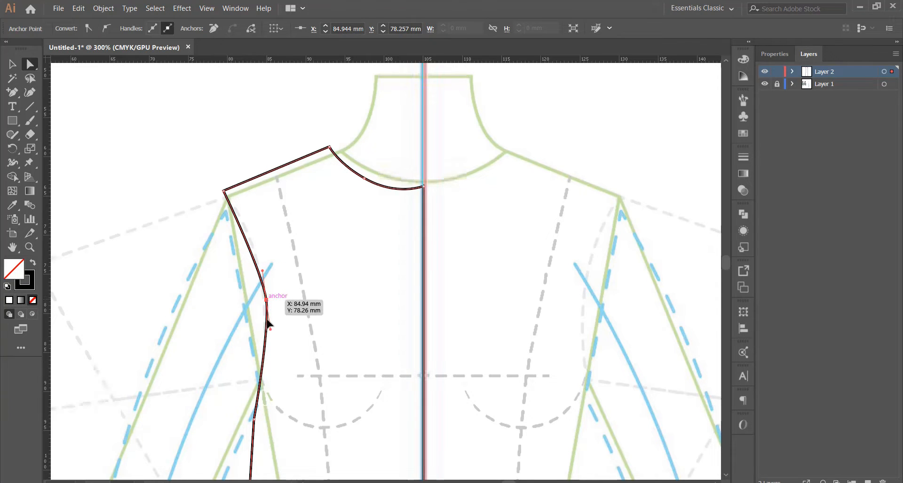
left_click_drag(266, 301, 267, 380)
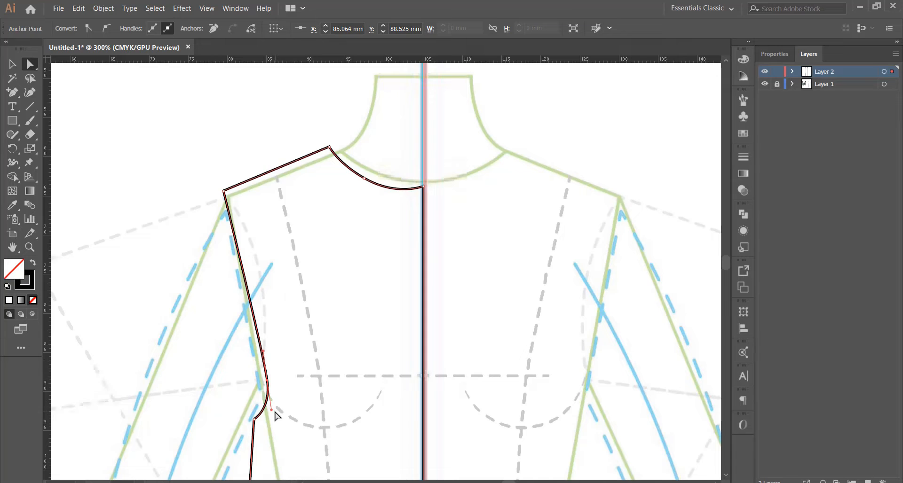
left_click_drag(271, 410, 268, 414)
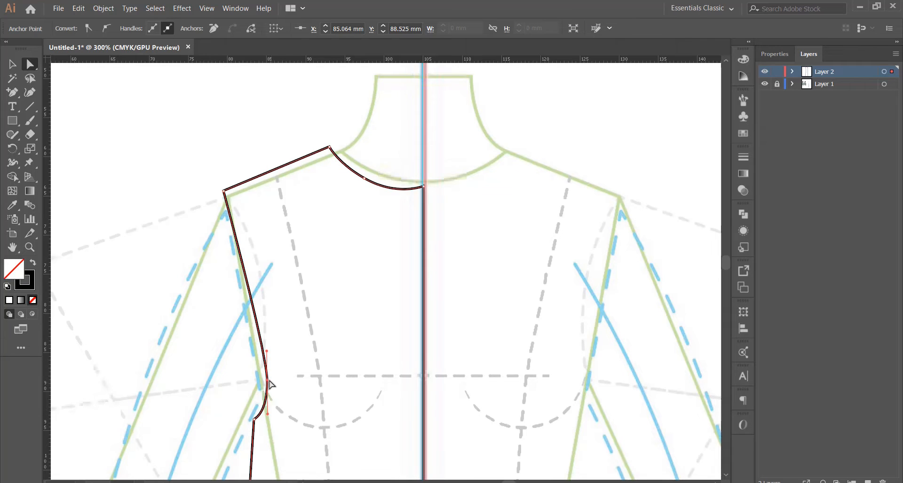
left_click_drag(267, 380, 267, 386)
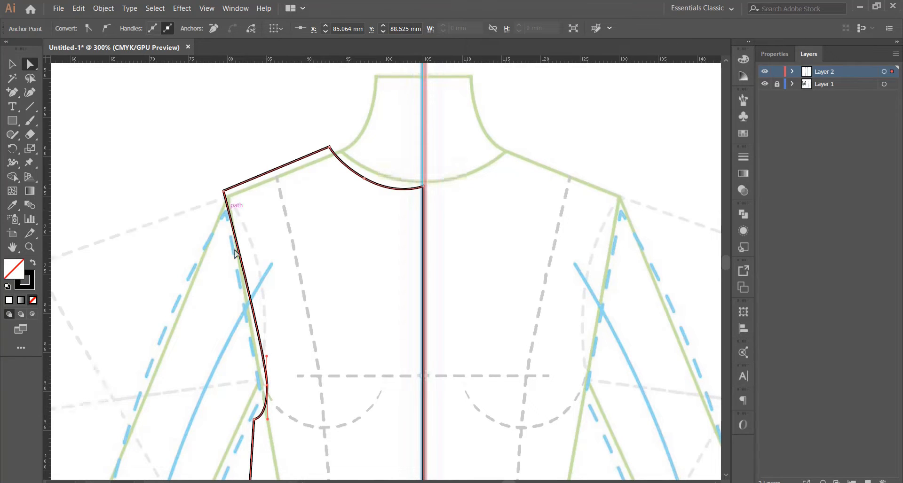
Step: Try lowering the outer hem corner to the guide and moving the underarm corner outward to about X 80.7 mm, Y 96.2 mm
scroll(245, 296, "down", 5)
scroll(223, 353, "up", 3)
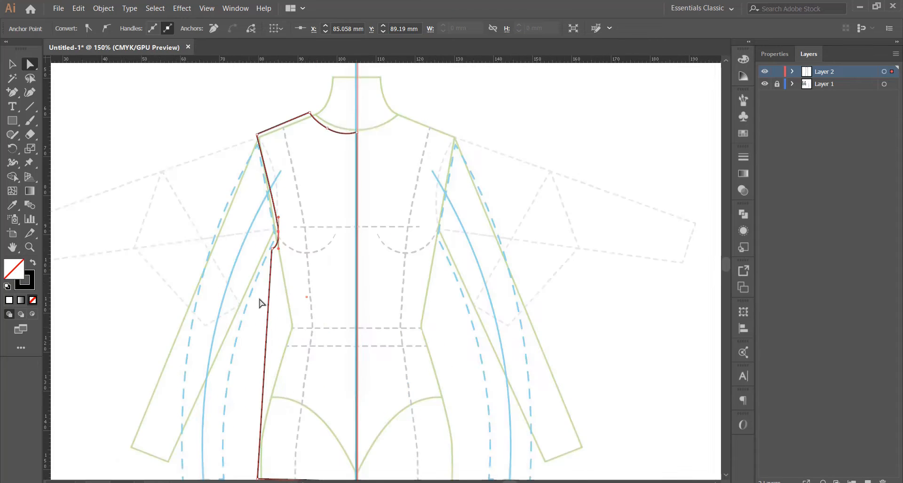
scroll(266, 281, "down", 1)
scroll(261, 413, "up", 2)
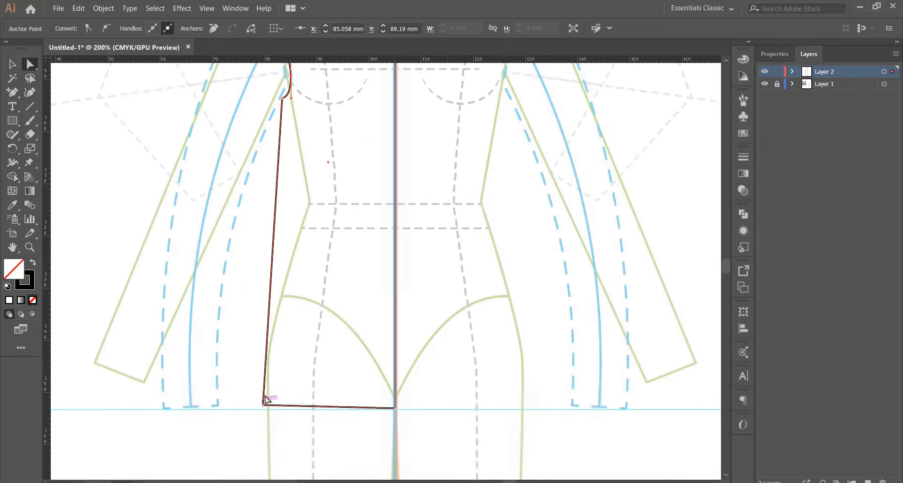
left_click_drag(263, 405, 263, 408)
scroll(258, 246, "down", 3)
scroll(278, 216, "up", 3)
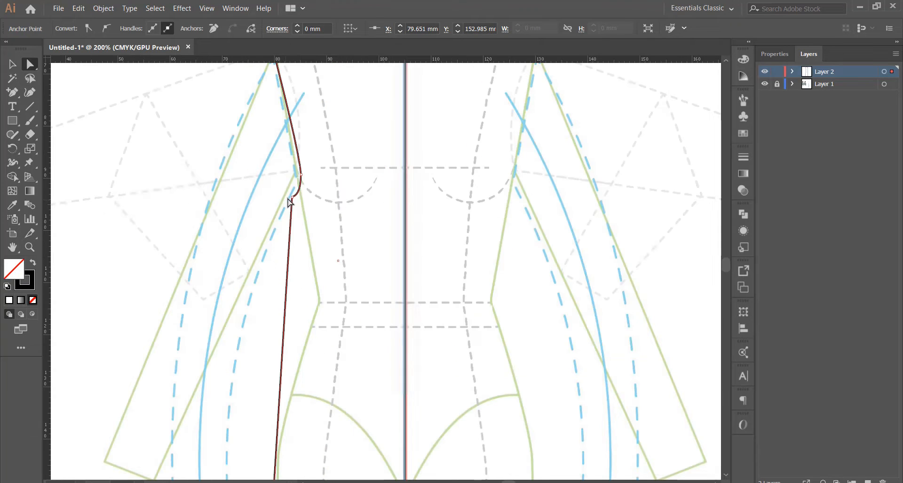
left_click_drag(292, 198, 278, 213)
scroll(297, 214, "down", 3)
scroll(263, 179, "up", 2)
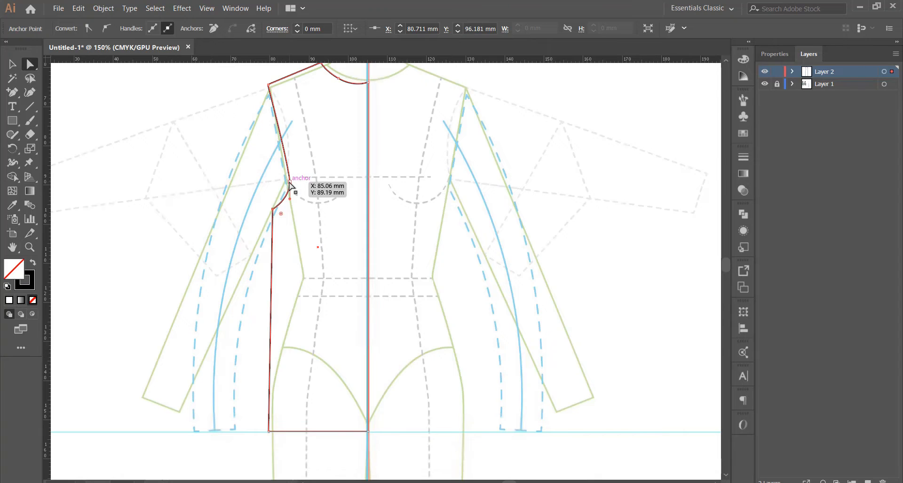
Step: Undo the last moves of the underarm corner and outer hem corner
key("ctrl+z")
key("ctrl+z")
key("ctrl+z")
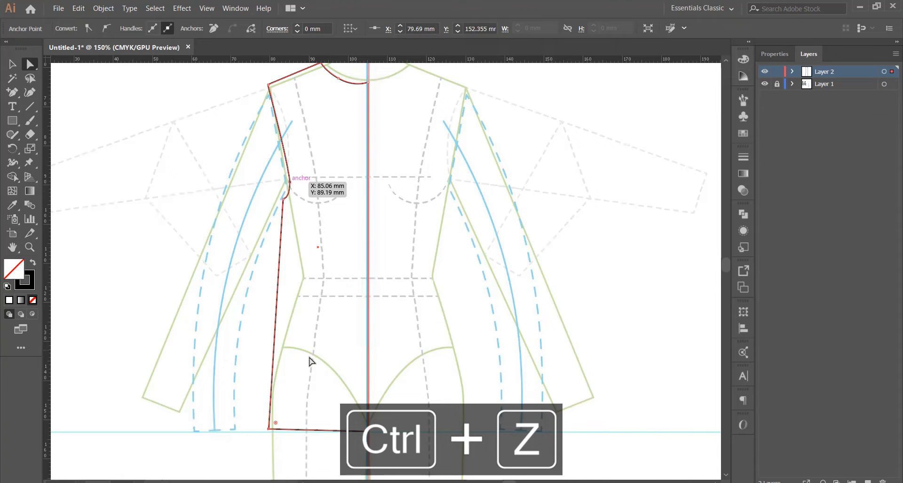
Step: Try nudging the outer hem corner slightly outward and down, and undo that move
scroll(294, 313, "down", 3)
scroll(276, 373, "up", 3)
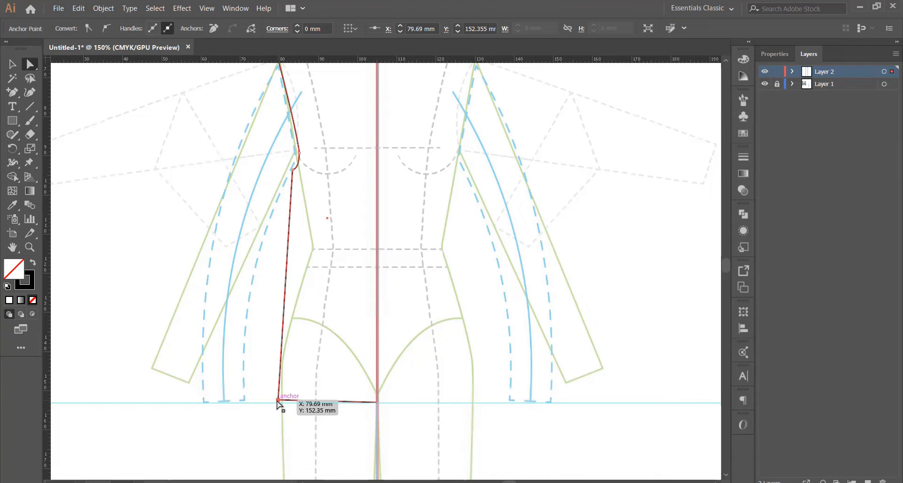
mouse_move(278, 402)
left_mouse_down()
mouse_move(296, 403)
mouse_move(276, 403)
left_mouse_up()
key("ctrl+z")
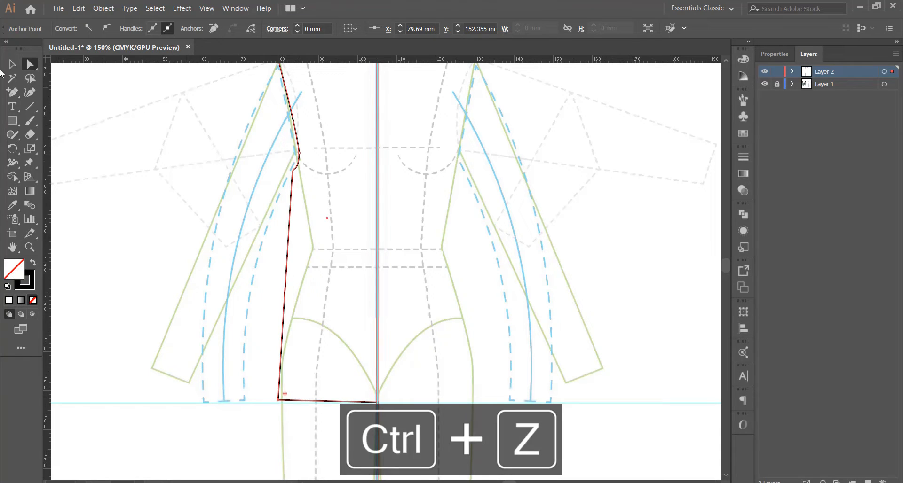
Step: Copy the armhole curve of the bodice half via its smooth armhole anchor and paste it in front
left_click(12, 64)
left_click(266, 190)
left_click_drag(237, 70, 283, 134)
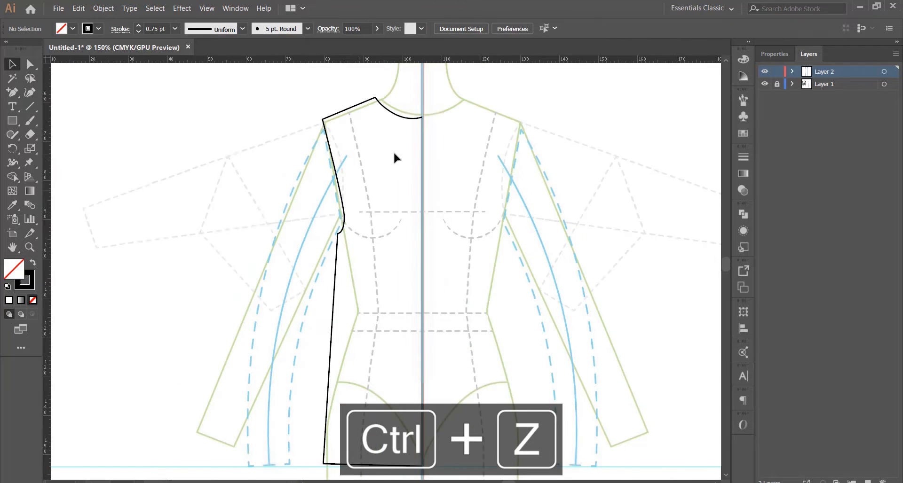
scroll(334, 206, "down", 1)
scroll(330, 185, "up", 2)
left_click(332, 157)
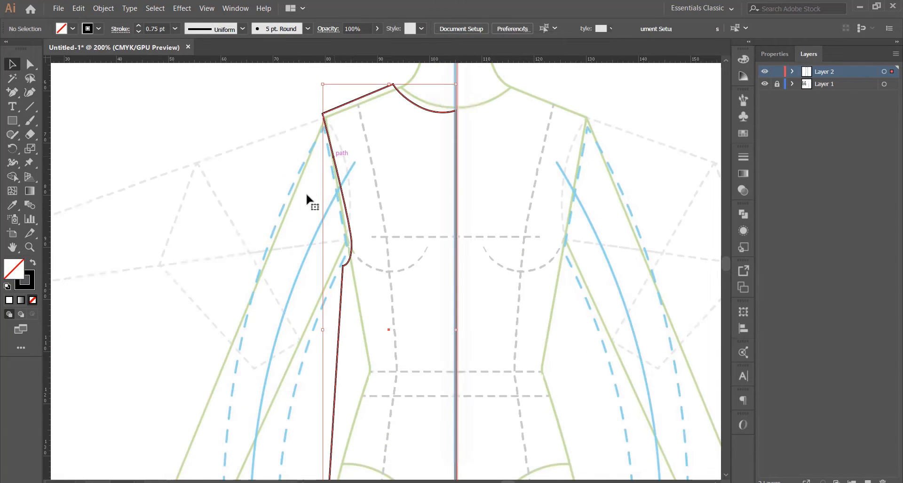
scroll(306, 196, "up", 1)
left_click(30, 64)
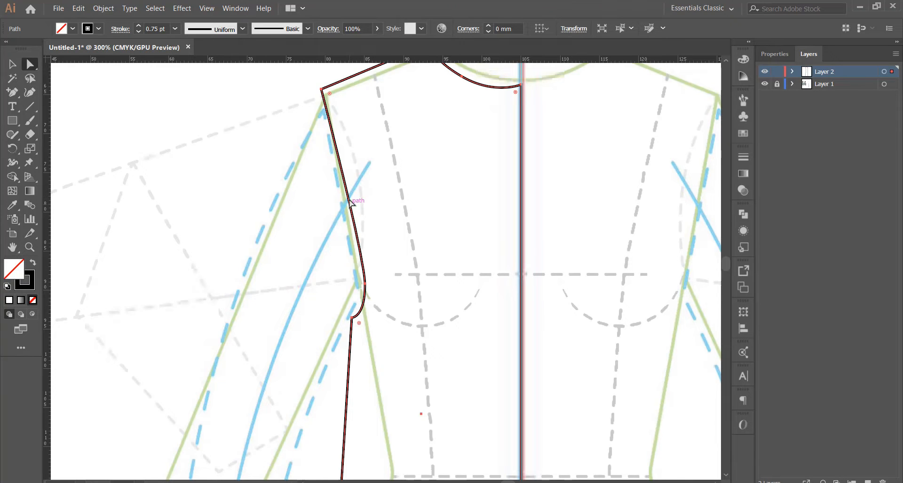
scroll(349, 209, "up", 3)
scroll(343, 237, "down", 3)
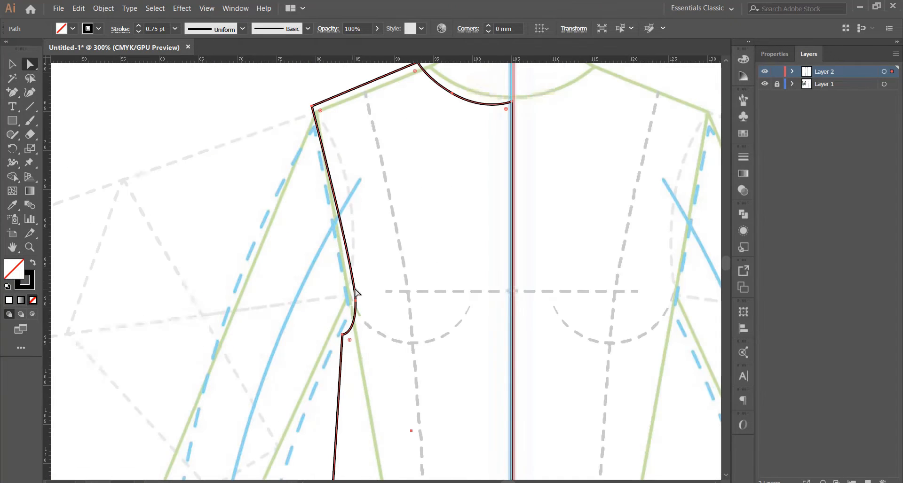
left_click(356, 300)
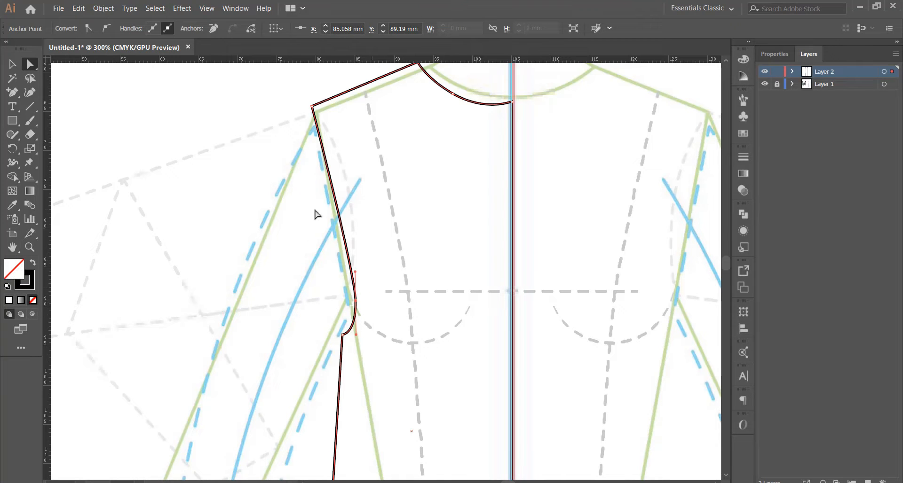
left_click(78, 8)
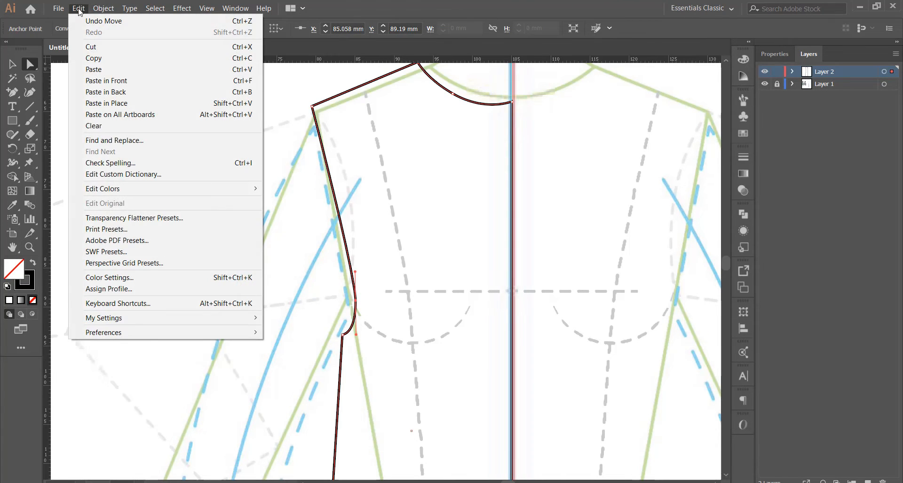
left_click(107, 70)
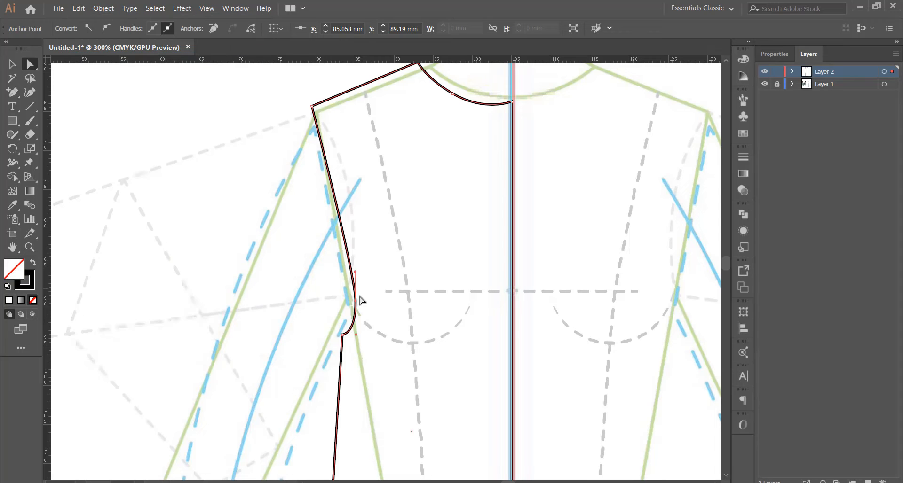
left_click(85, 10)
left_click(106, 80)
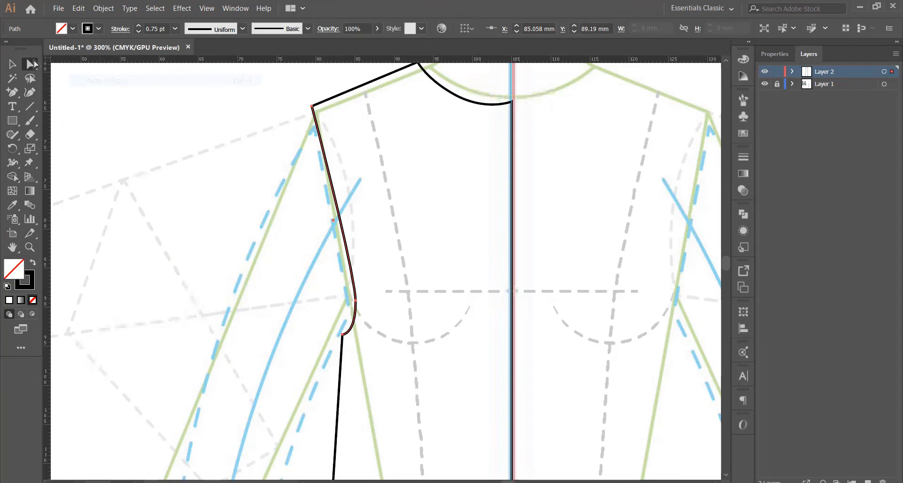
Step: Nudge the armhole copy outward to about X 81.2 mm and join its open ends into a closed shape
left_click(11, 66)
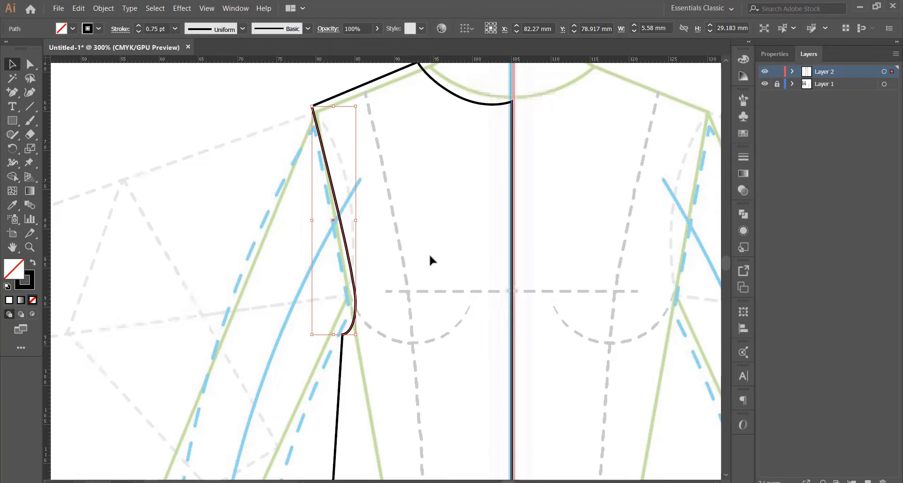
key("Left")
key("Left")
key("Left")
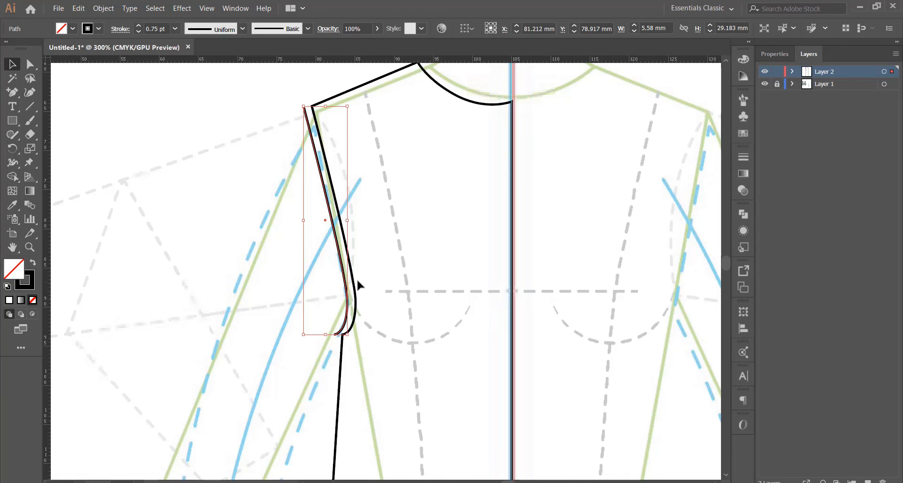
right_click(340, 256)
left_click(360, 332)
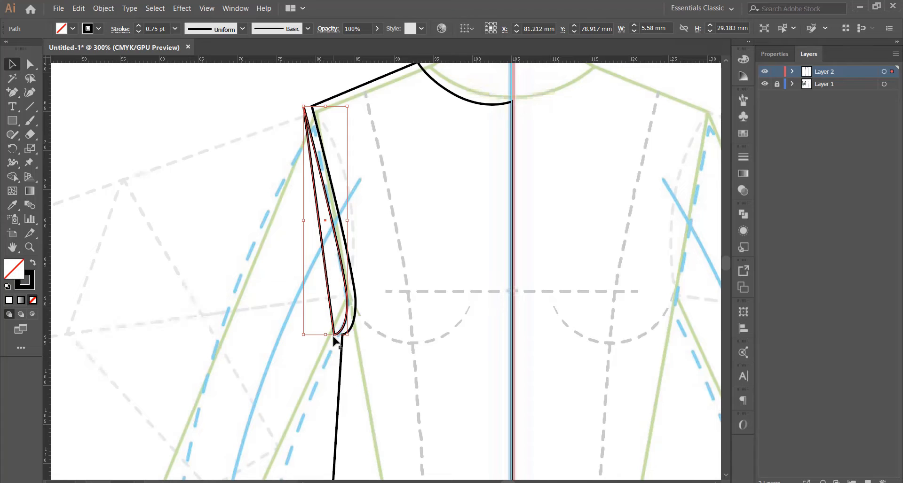
Step: Add two anchor points on the joined shape's straight edge and pull both down to the template's sleeve end to form a sleeve
left_click(12, 93)
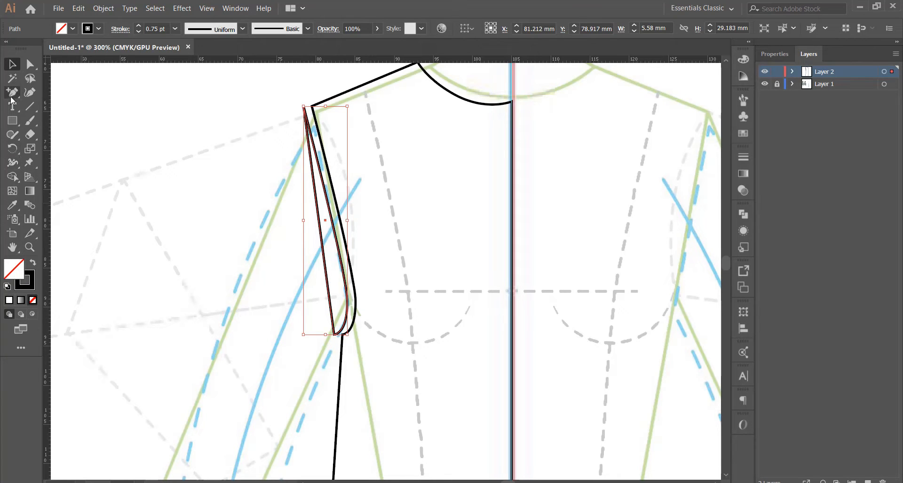
left_click(316, 199)
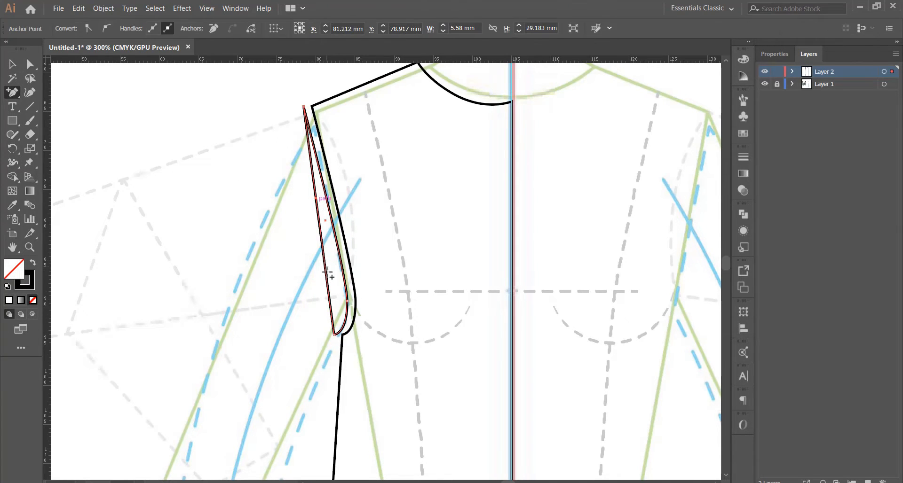
left_click(326, 275)
left_click(36, 70)
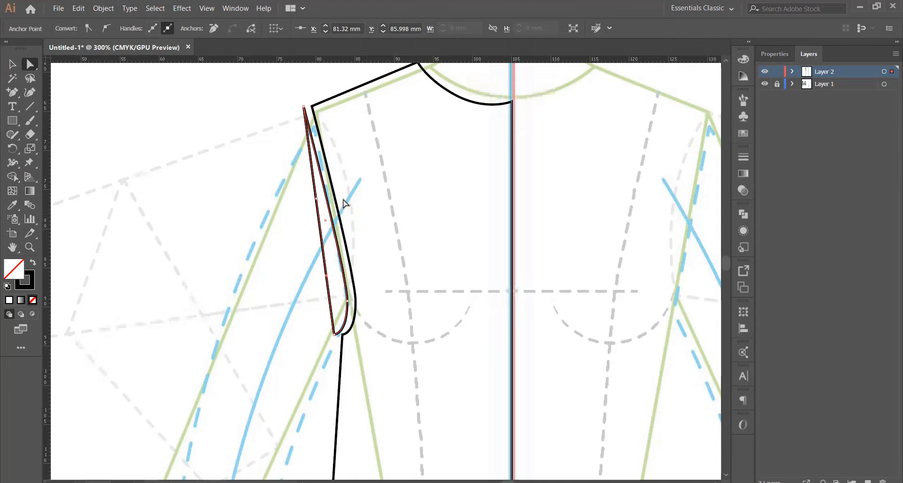
left_click(327, 275, "shift")
scroll(344, 216, "down", 2)
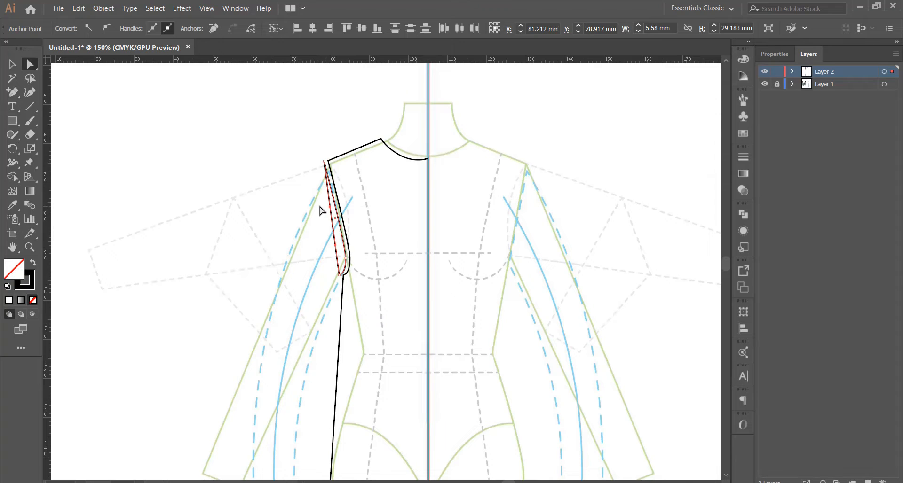
scroll(340, 214, "down", 2)
scroll(333, 262, "up", 1)
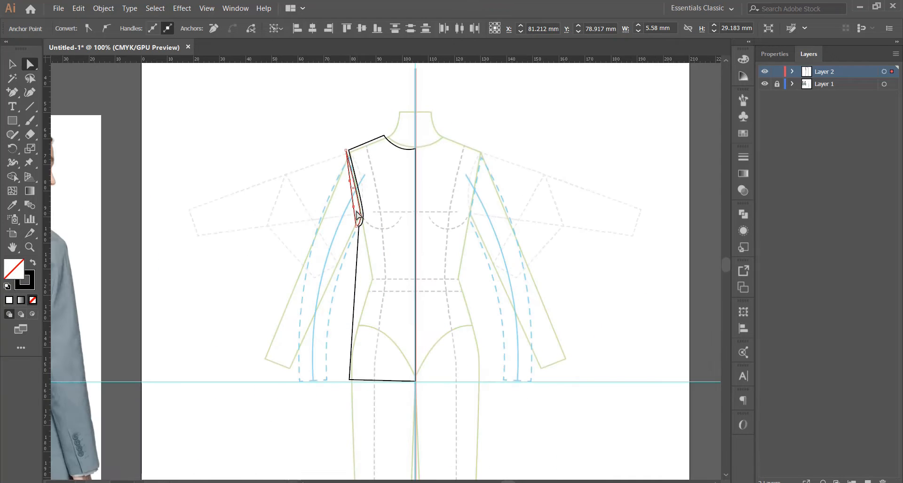
left_click_drag(354, 210, 286, 371)
Step: Place the sleeve's outer hem corner at about X 46.4 mm, Y 143.9 mm and its inner corner at about X 58 mm, Y 148.9 mm
scroll(288, 348, "up", 3)
left_click_drag(303, 294, 229, 335)
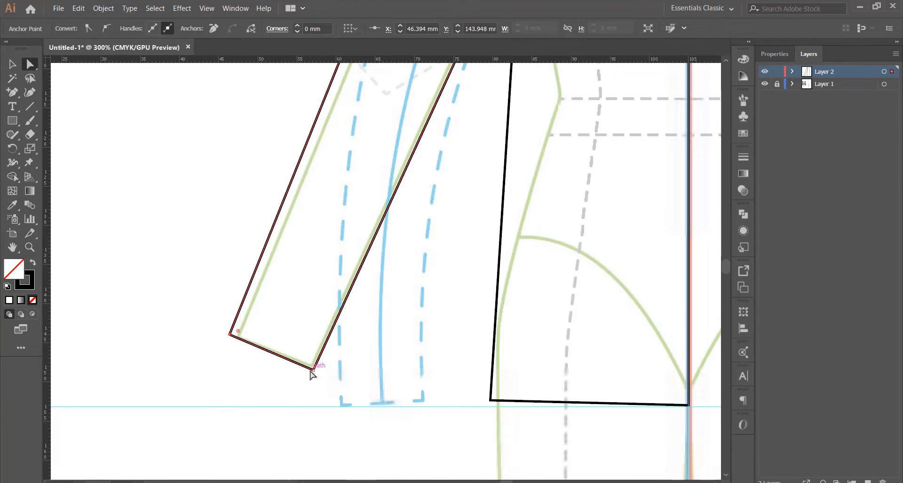
left_click_drag(314, 369, 319, 366)
scroll(318, 365, "down", 3)
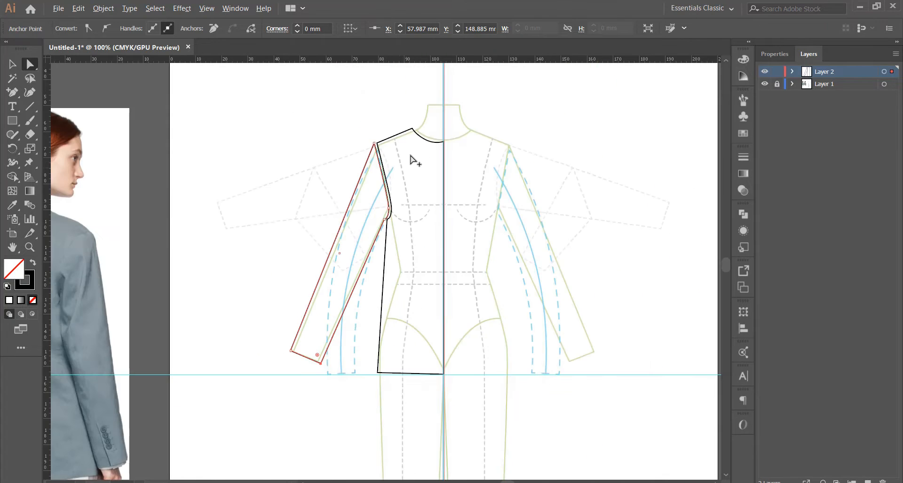
Step: Move the whole sleeve inward until its top point meets the bodice's shoulder corner
scroll(411, 157, "up", 2)
scroll(383, 146, "up", 2)
key("v")
scroll(345, 133, "up", 3)
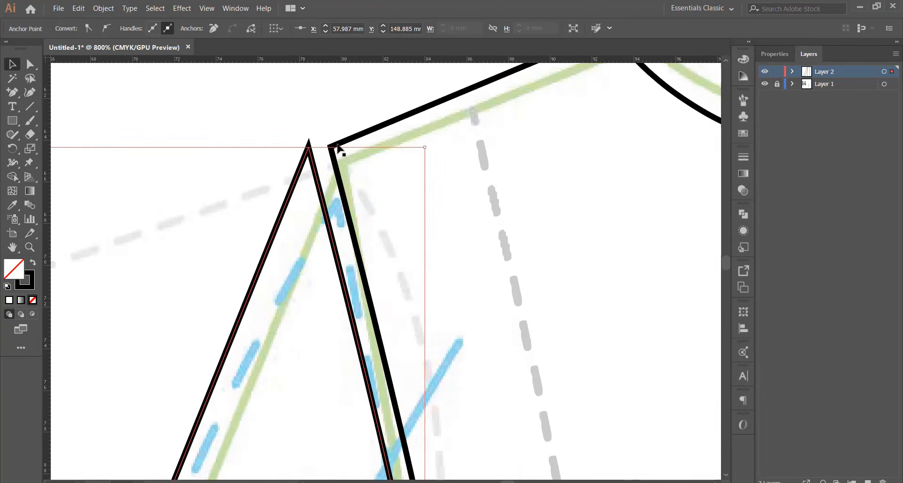
left_click_drag(315, 172, 341, 173)
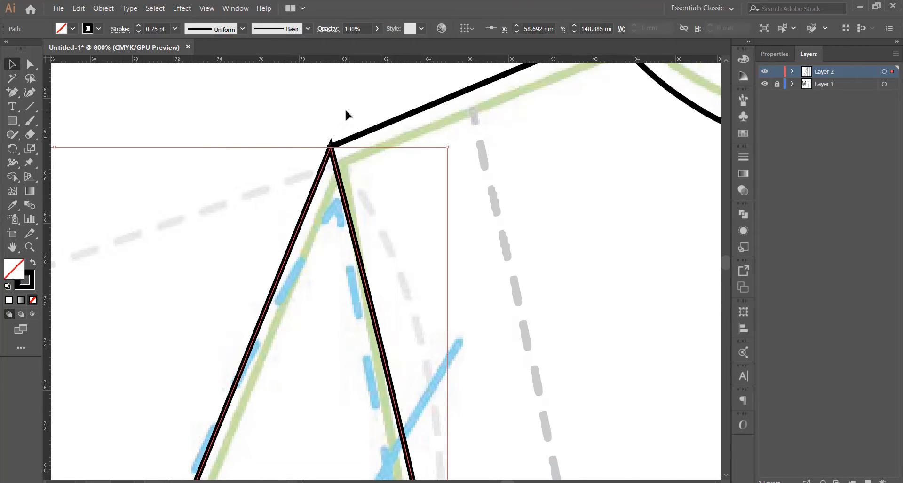
scroll(318, 127, "down", 3)
scroll(319, 127, "up", 9)
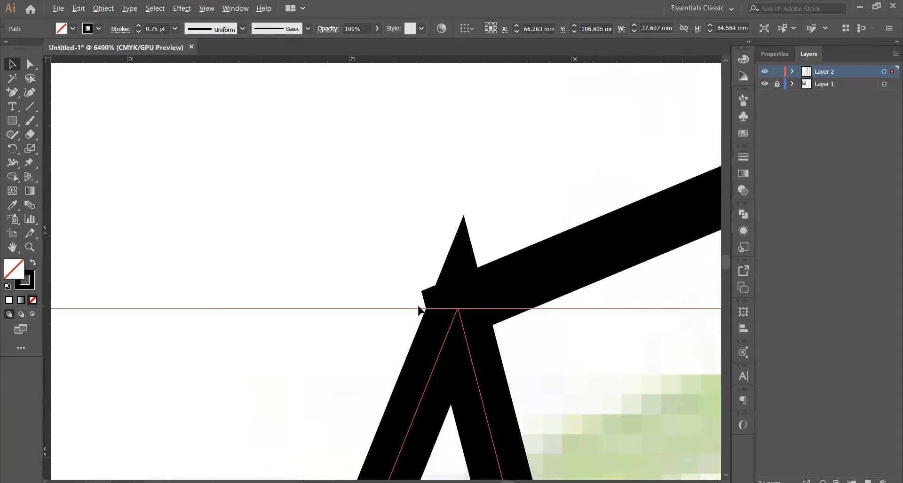
Step: Give the sleeve and bodice strokes a round cap and a round join
scroll(348, 228, "down", 4)
scroll(301, 182, "down", 4)
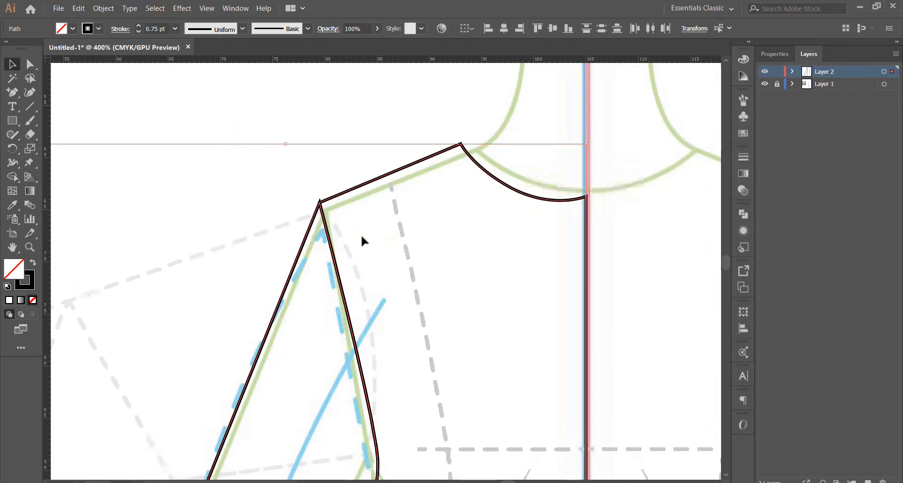
left_click(116, 30)
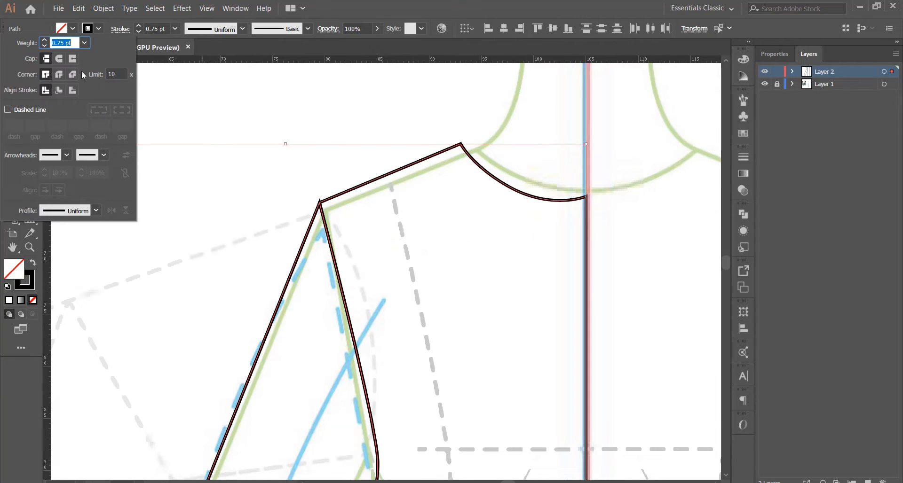
left_click(61, 59)
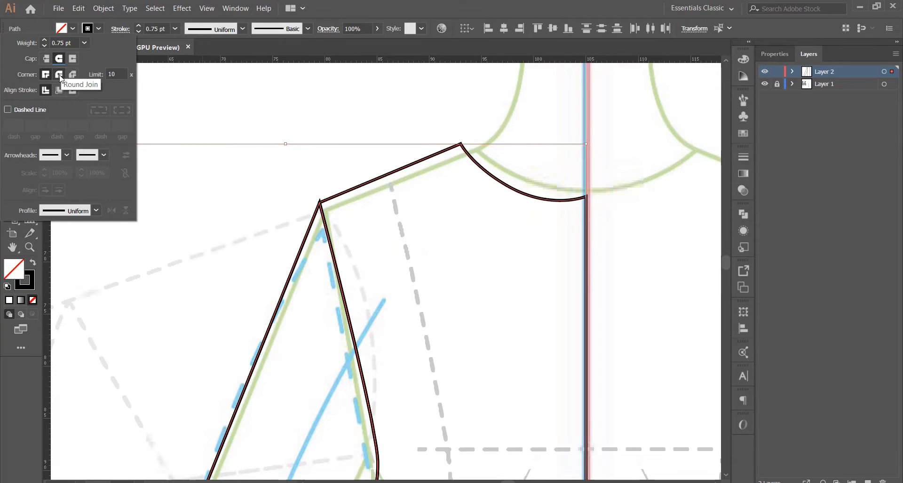
left_click(61, 74)
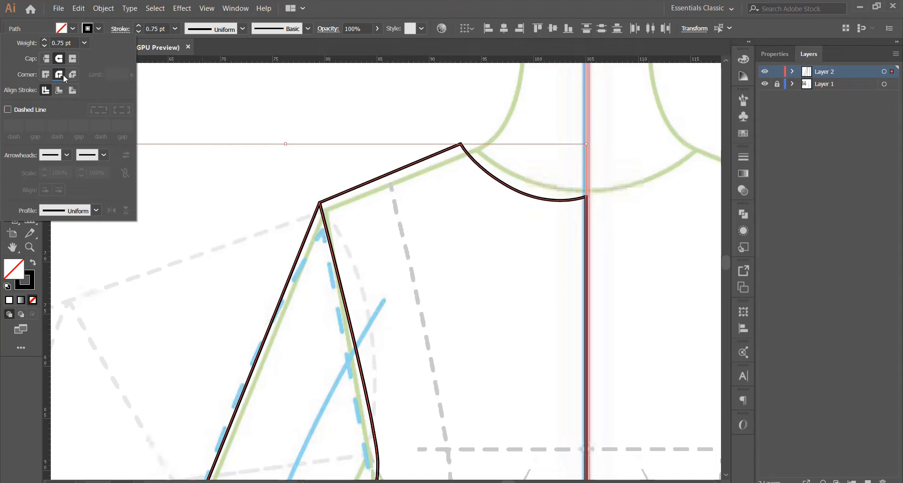
left_click(324, 123)
scroll(309, 221, "up", 5)
scroll(325, 164, "down", 1)
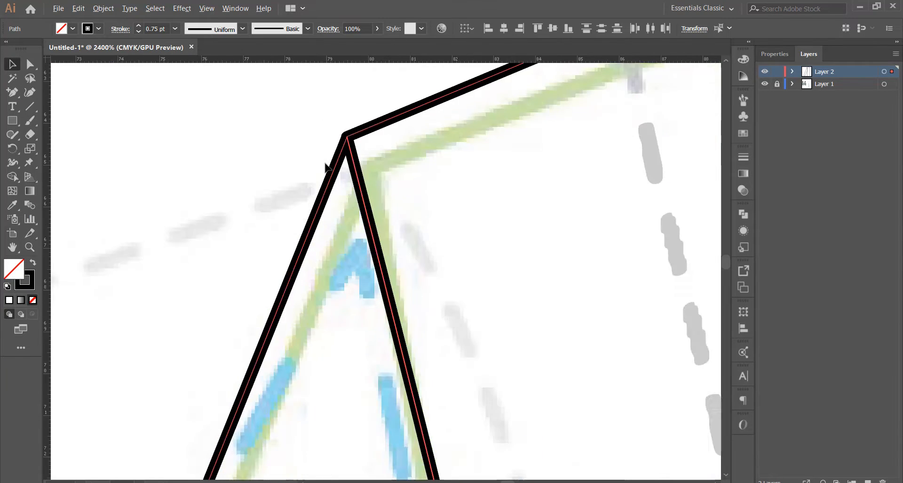
Step: Examine the sleeves and length of the blazer in the reference photo and compare them with the sketched sleeve
scroll(328, 165, "down", 10)
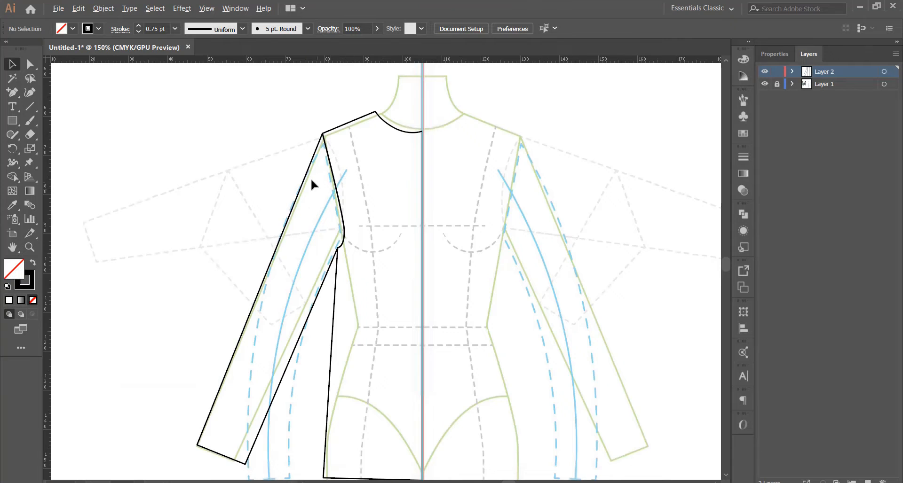
scroll(311, 179, "down", 2)
scroll(331, 253, "up", 1)
scroll(329, 242, "down", 2)
scroll(323, 226, "up", 2)
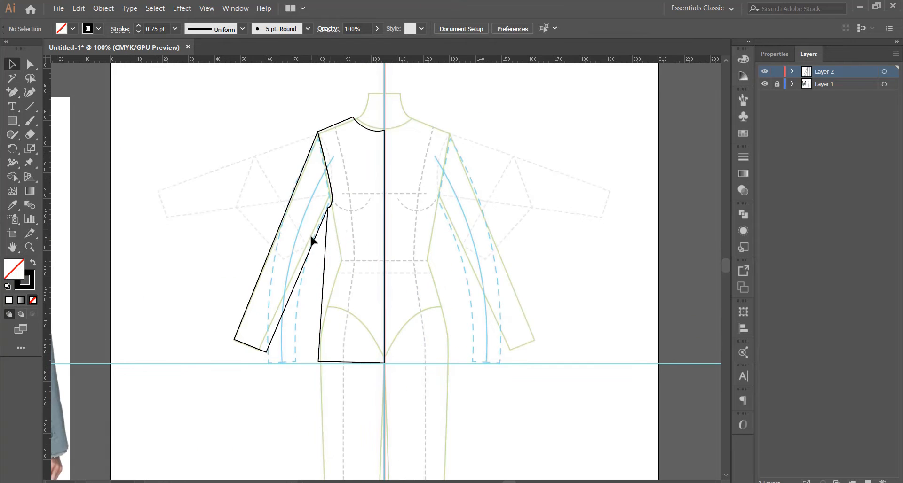
scroll(316, 256, "down", 2)
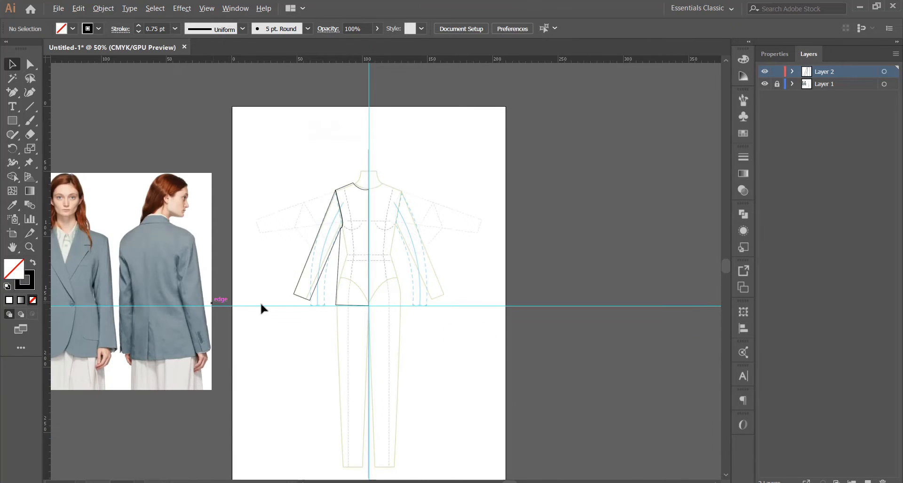
scroll(260, 303, "down", 1)
scroll(118, 311, "up", 5)
left_click_drag(70, 308, 279, 290)
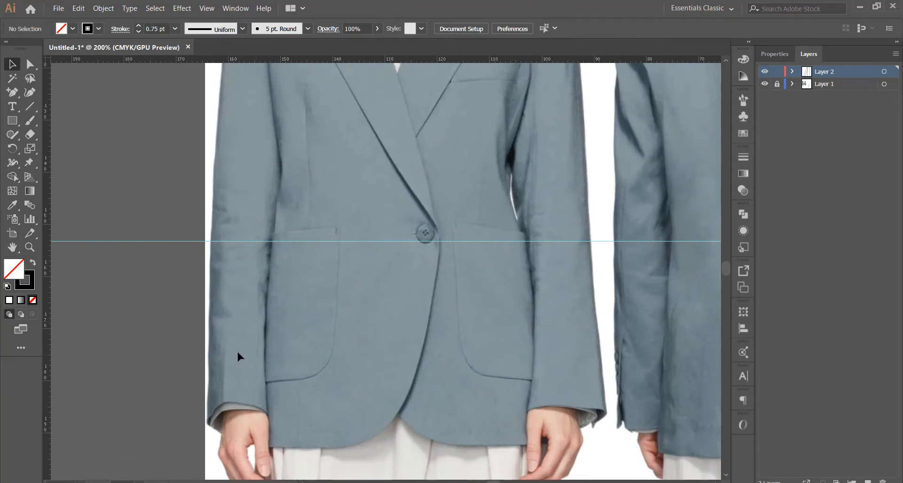
left_click_drag(274, 172, 222, 259)
scroll(168, 197, "down", 1)
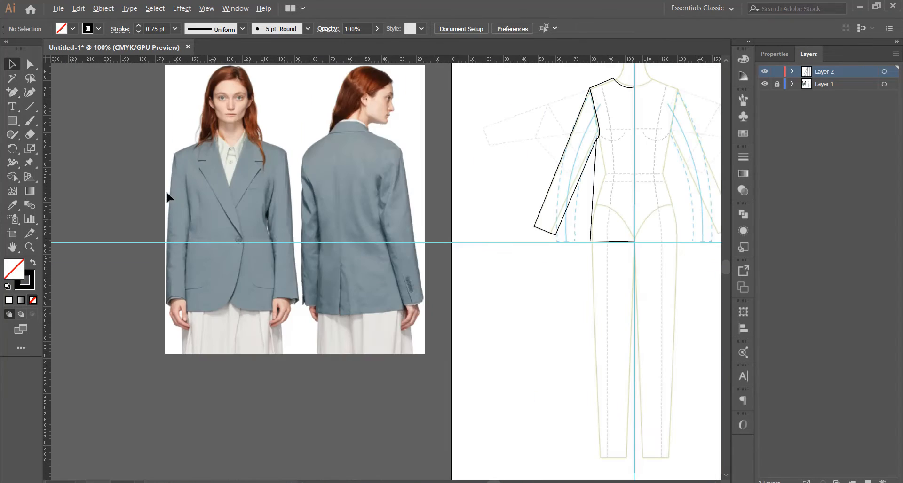
scroll(537, 145, "down", 1)
scroll(537, 145, "up", 4)
scroll(468, 206, "down", 1)
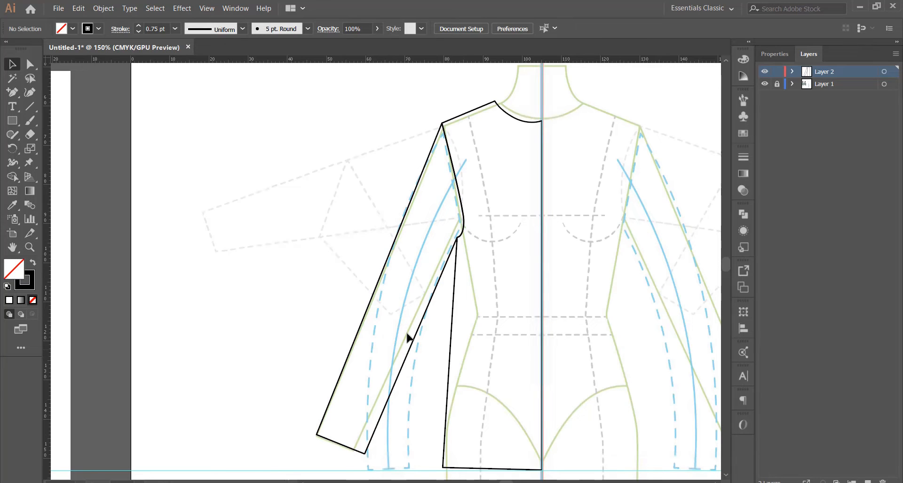
Step: Draw a straight seam line with the Pen tool from the lower armhole to the sleeve hem at about X 57.2 mm, Y 147.9 mm
left_click(9, 92)
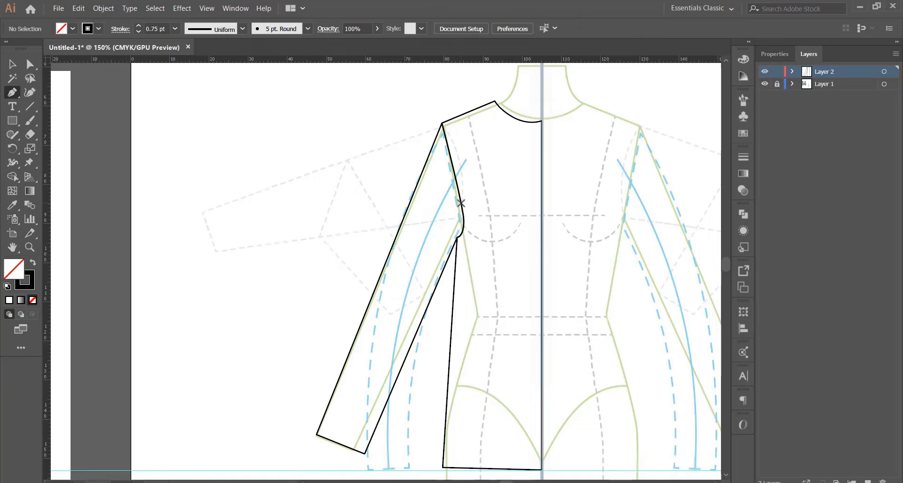
left_click(463, 211)
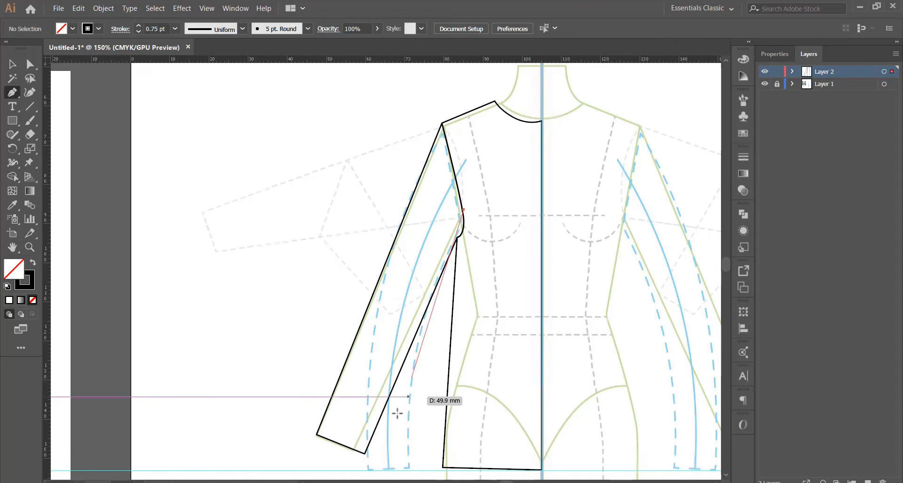
left_click(354, 450)
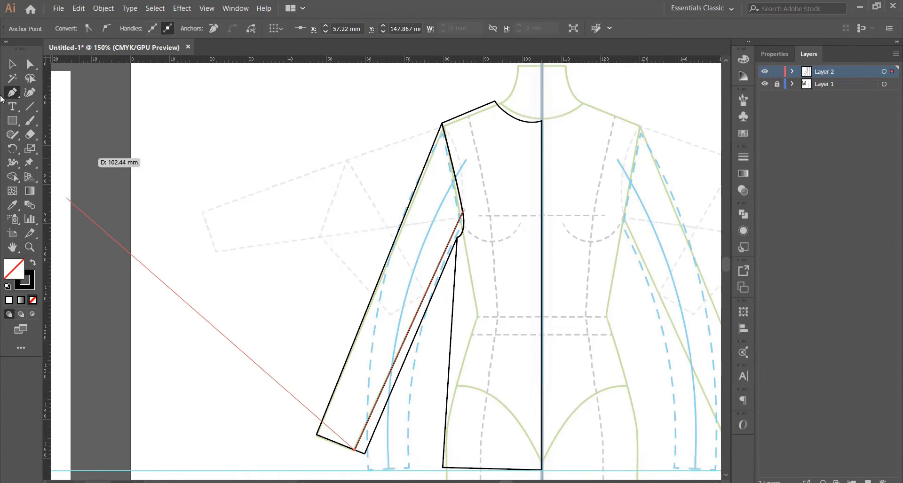
Step: Shift the straight sleeve seam line slightly toward the inner sleeve edge, keeping its lower end on the hem
left_click(12, 64)
left_click(288, 232)
scroll(287, 231, "down", 2)
scroll(314, 314, "up", 3)
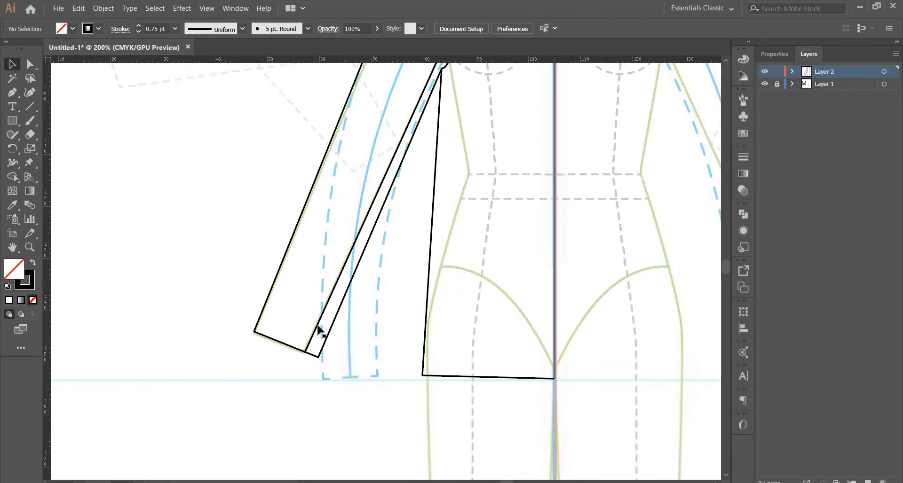
left_click(316, 328)
scroll(337, 349, "up", 2)
left_click(37, 68)
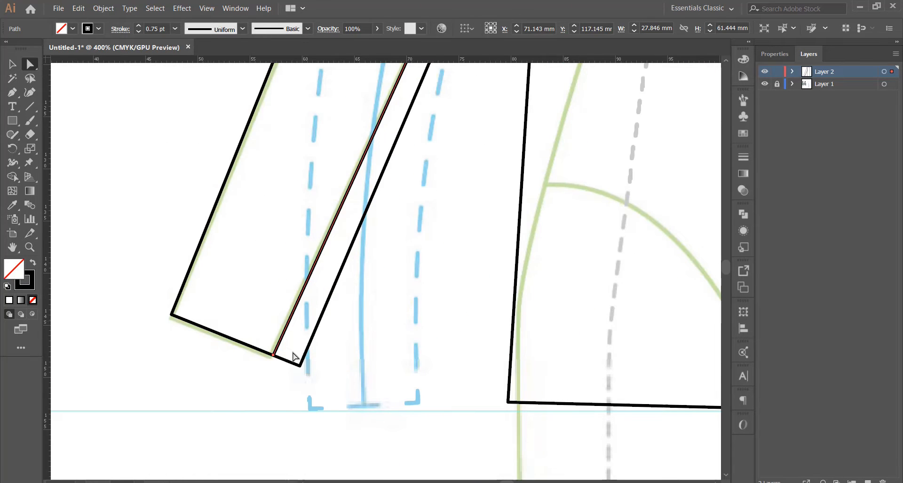
scroll(287, 362, "up", 3)
left_click_drag(247, 331, 260, 337)
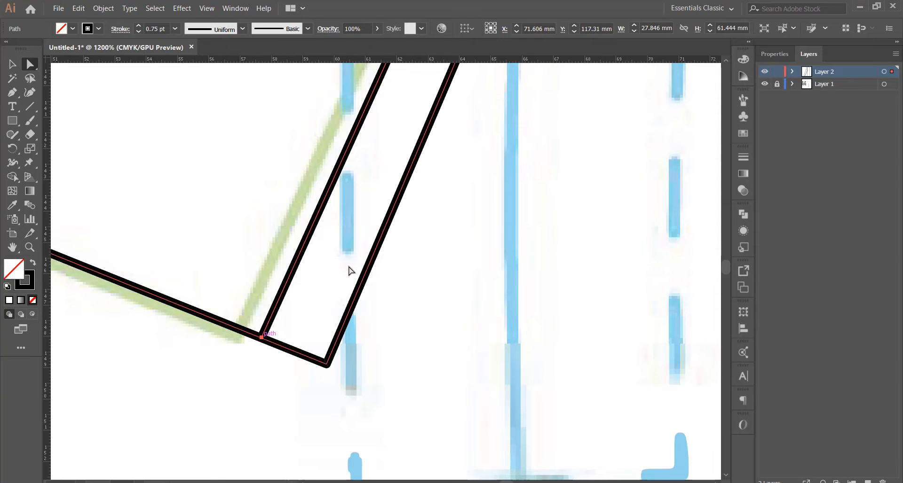
Step: Place the seam line's lower end on the hem at about X 58 mm, Y 148.5 mm and its upper end on the armhole edge
scroll(349, 264, "down", 6)
scroll(332, 208, "up", 2)
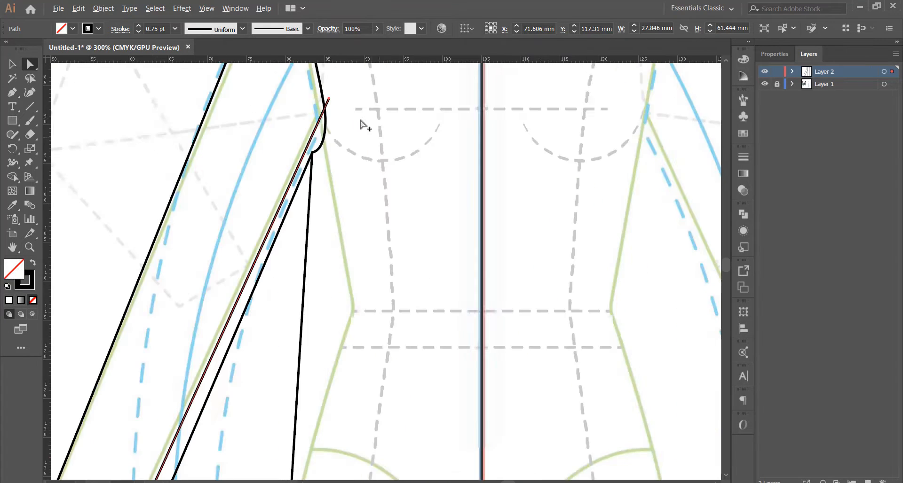
scroll(339, 117, "up", 2)
left_click_drag(323, 84, 308, 83)
scroll(279, 149, "down", 3)
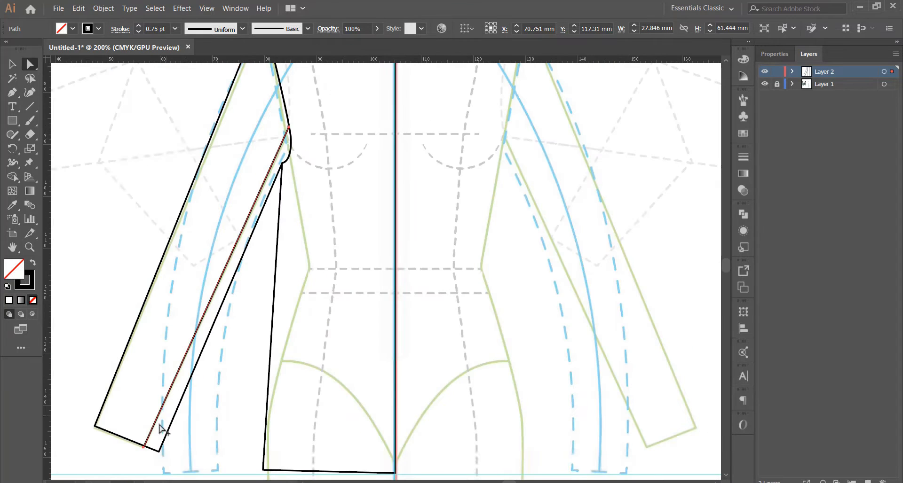
left_click_drag(143, 447, 149, 450)
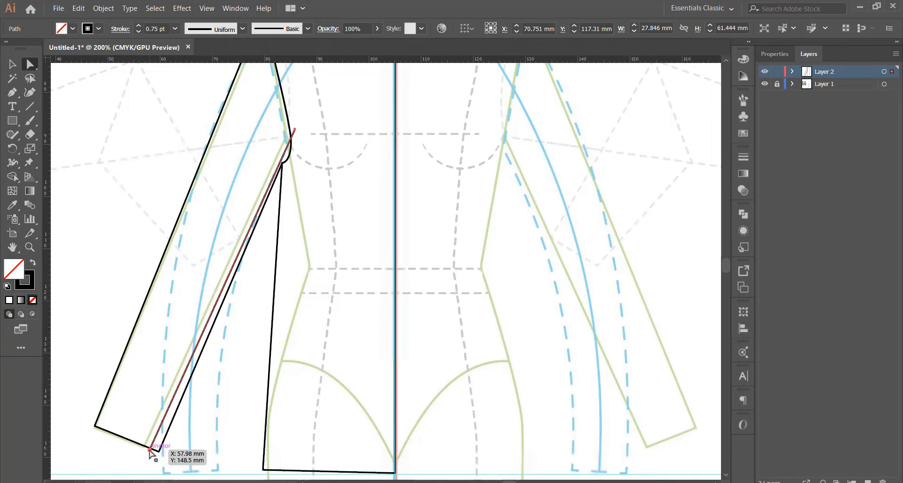
left_click_drag(294, 128, 289, 120)
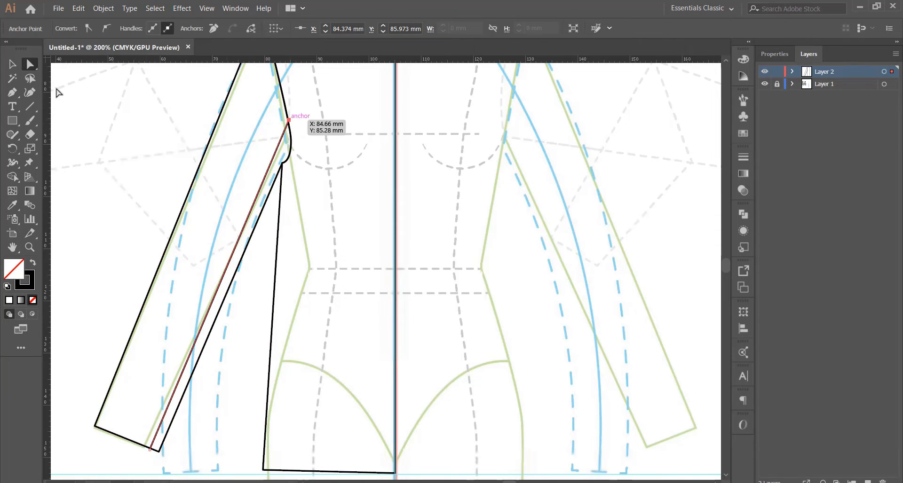
left_click(14, 64)
left_click(118, 124)
Step: Examine the blazer's lapels and neckline in the reference photo and compare them with the sketched bodice neckline
scroll(295, 191, "down", 6)
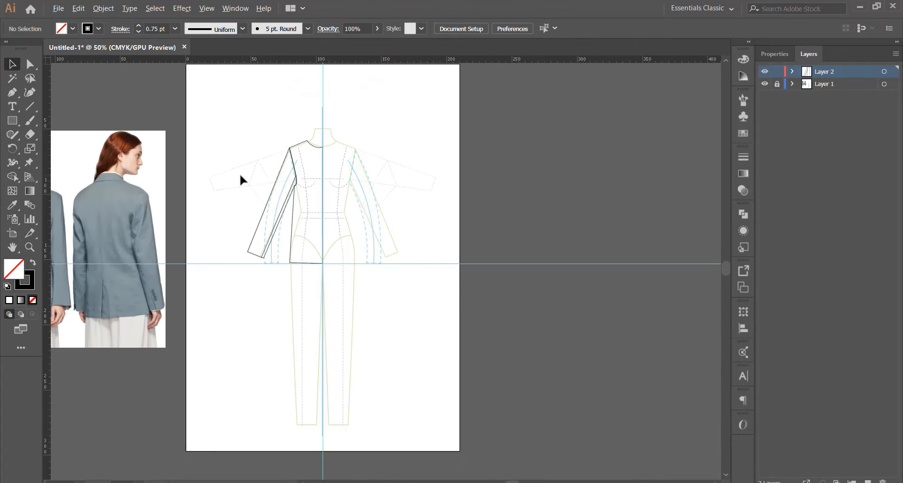
scroll(256, 183, "down", 1)
scroll(266, 165, "up", 2)
scroll(294, 151, "up", 1)
scroll(304, 151, "down", 2)
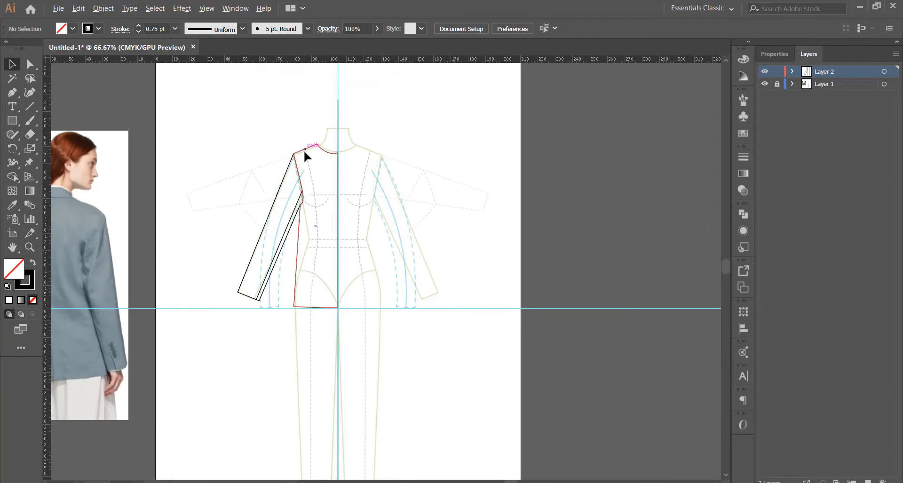
scroll(230, 174, "up", 1)
scroll(191, 217, "down", 1)
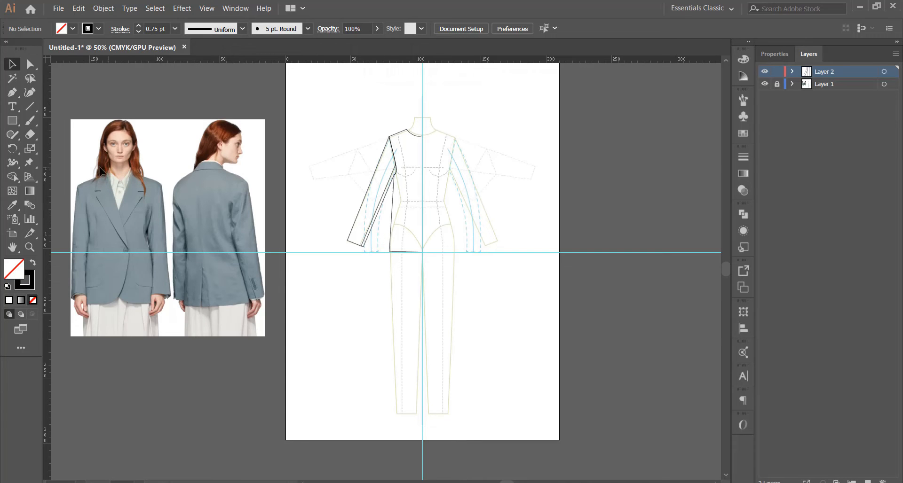
scroll(439, 127, "up", 4)
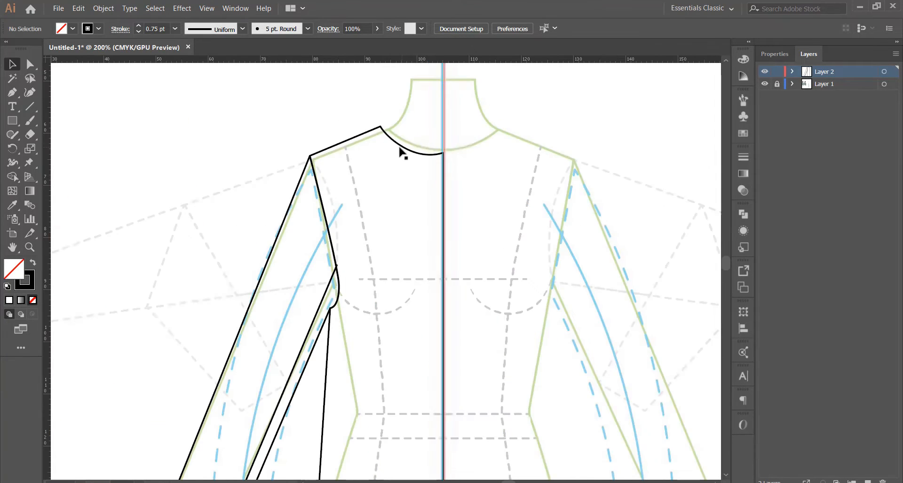
scroll(401, 148, "down", 1)
scroll(399, 169, "up", 1)
scroll(400, 169, "down", 3)
scroll(411, 157, "up", 3)
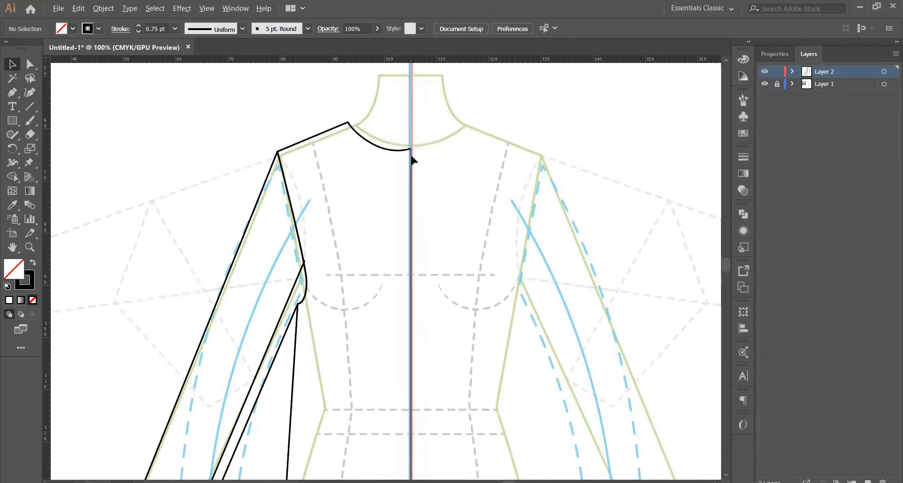
Step: Move the bodice's centre-front neckline anchor down the centre line to X 105 mm, Y 91.467 mm
scroll(444, 180, "up", 2)
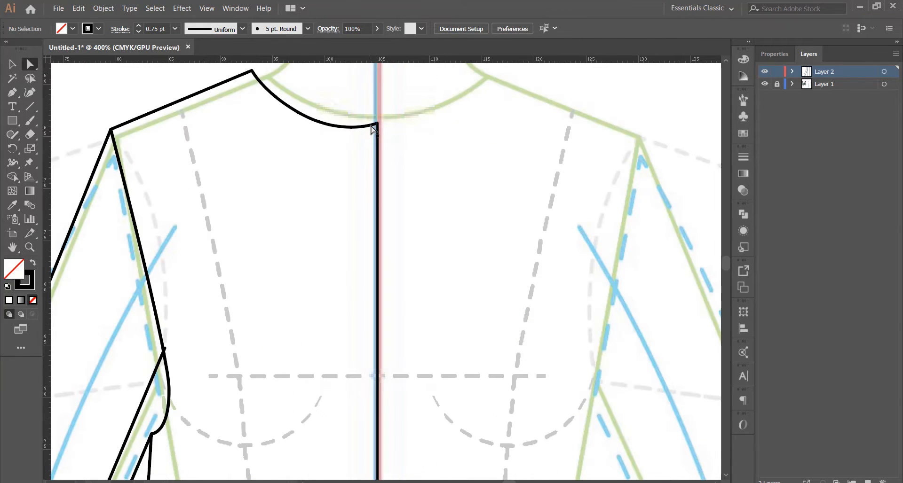
left_click(378, 124)
left_click_drag(378, 124, 377, 413)
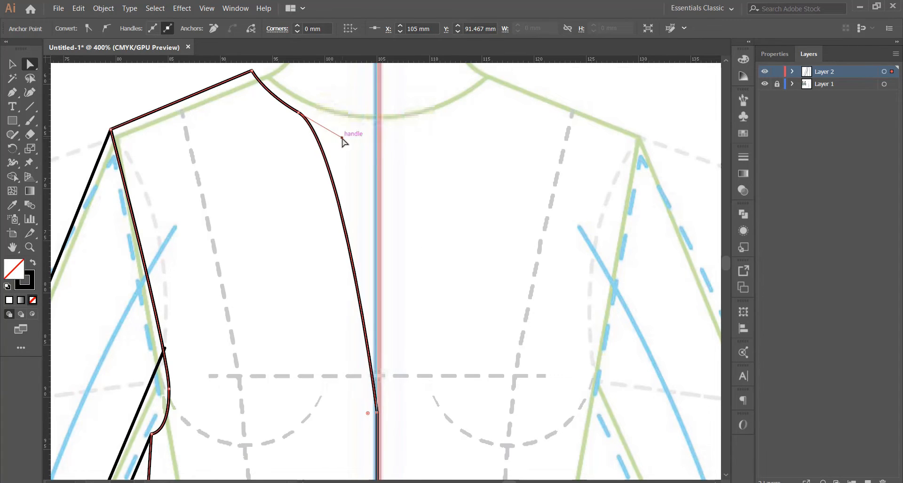
Step: Delete the middle anchor of the bodice's neckline curve so a straight line runs from the neck point to the centre front
left_click_drag(342, 138, 334, 174)
left_click_drag(299, 117, 294, 163)
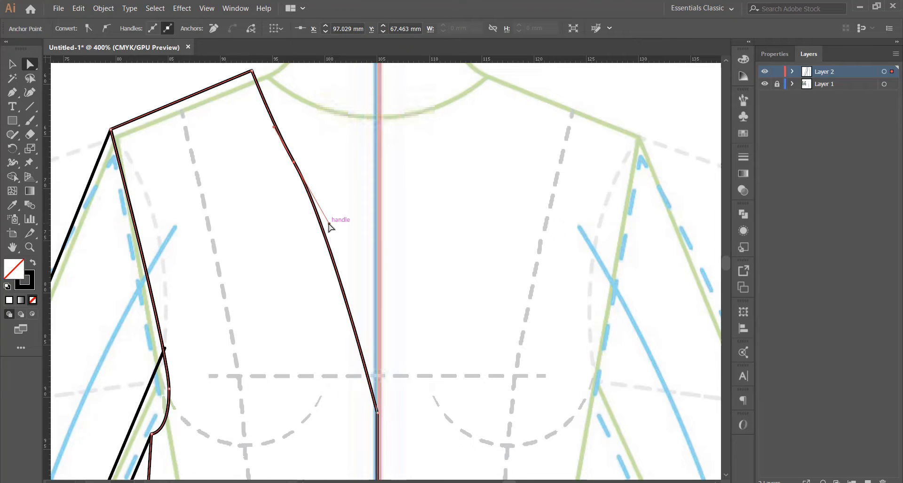
left_click(13, 94)
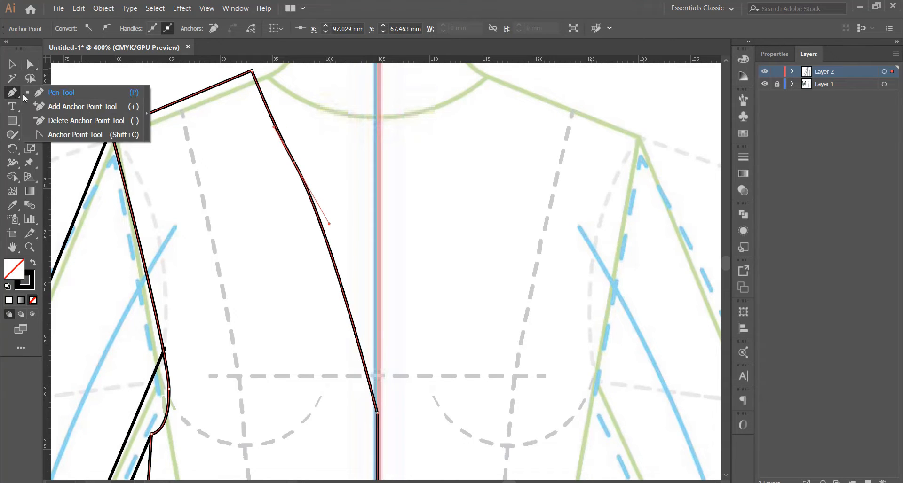
left_click(61, 120)
left_click(294, 163)
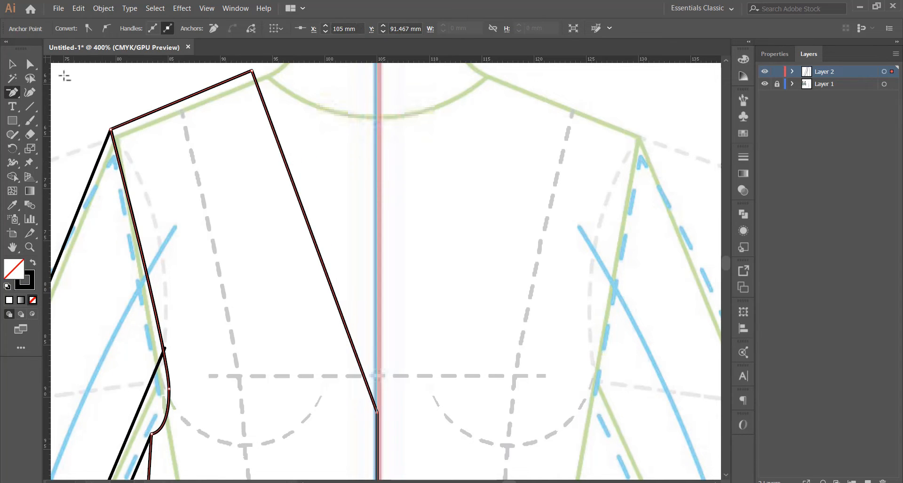
Step: Lower the bottom point of the straight neckline along the centre line to Y 106.343 mm, using the reference photo as a guide
left_click(29, 64)
scroll(332, 116, "down", 2)
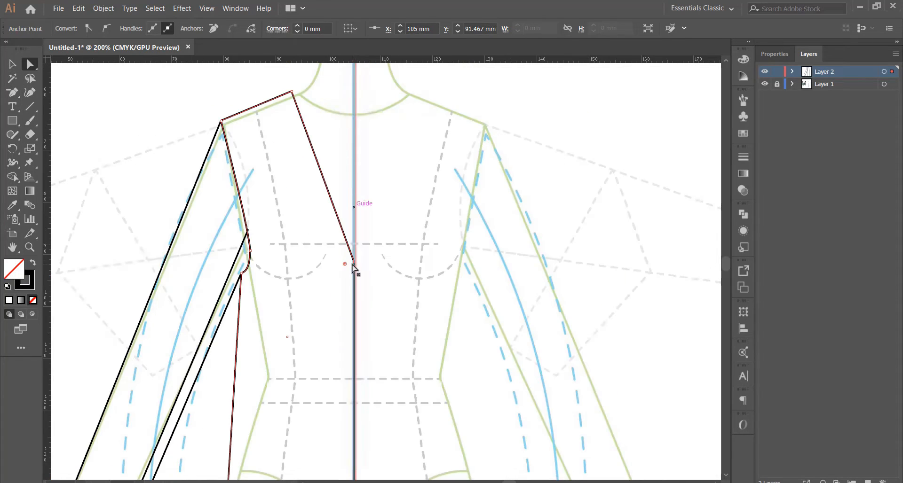
left_click_drag(355, 266, 356, 314)
scroll(325, 261, "down", 3)
scroll(191, 306, "down", 2)
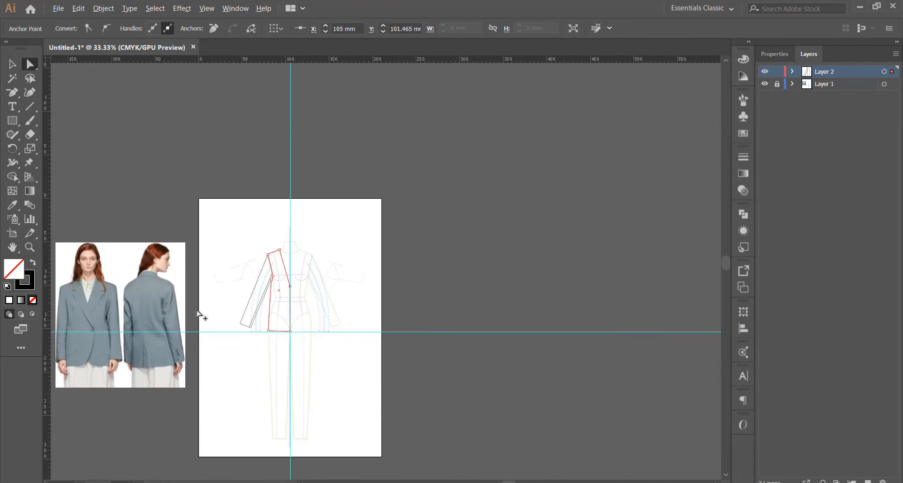
scroll(88, 321, "up", 4)
scroll(203, 306, "down", 1)
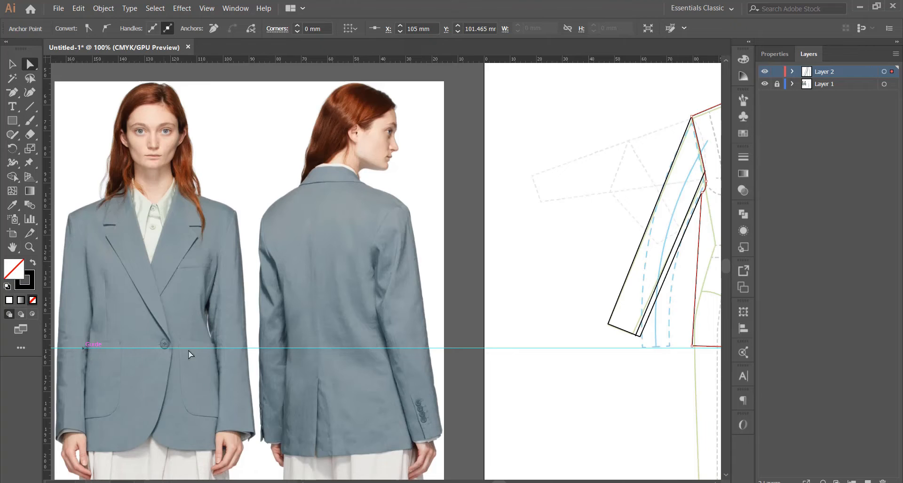
scroll(231, 296, "down", 2)
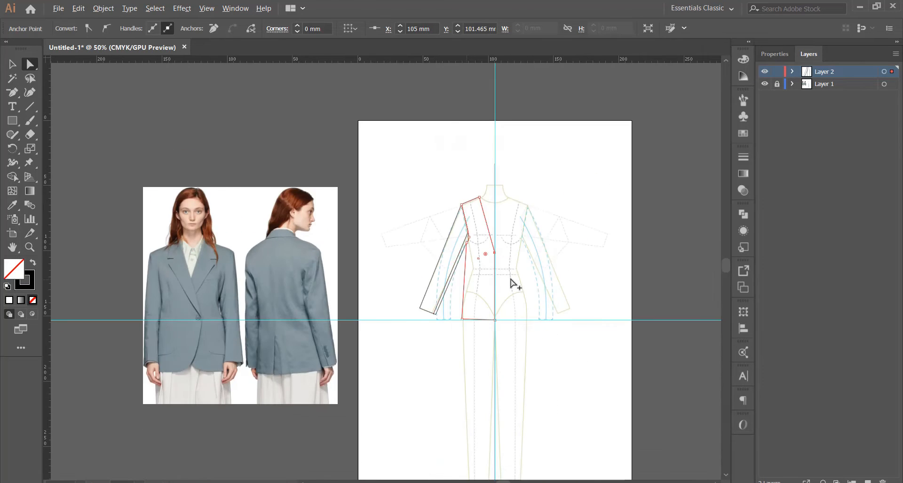
scroll(513, 280, "up", 3)
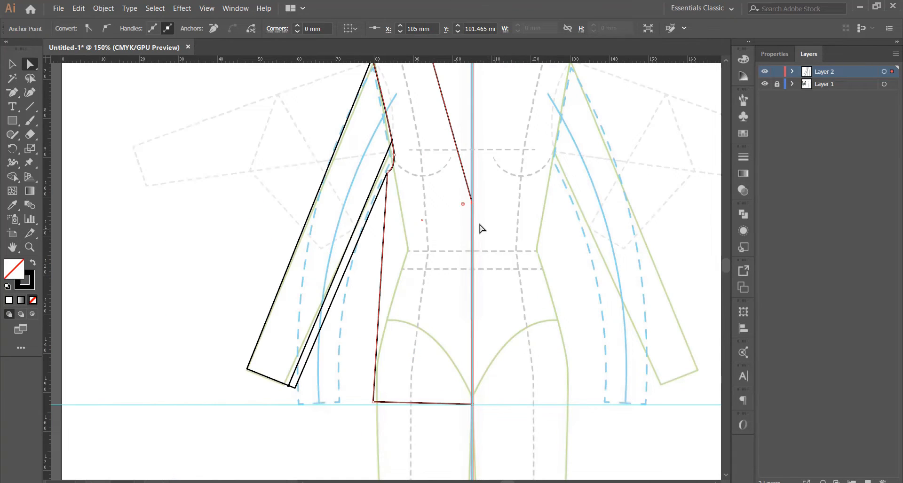
left_click_drag(473, 202, 474, 221)
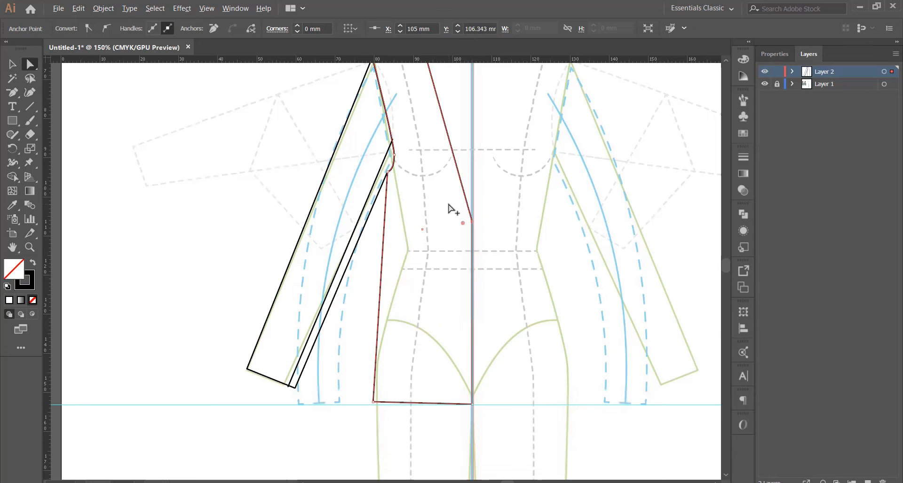
Step: Move the bodice's shoulder neck point inward and up to X 94.432 mm, Y 58.441 mm
scroll(468, 150, "up", 3)
scroll(467, 150, "right", 1)
scroll(428, 123, "up", 1)
scroll(411, 122, "up", 2)
left_click_drag(394, 159, 408, 123)
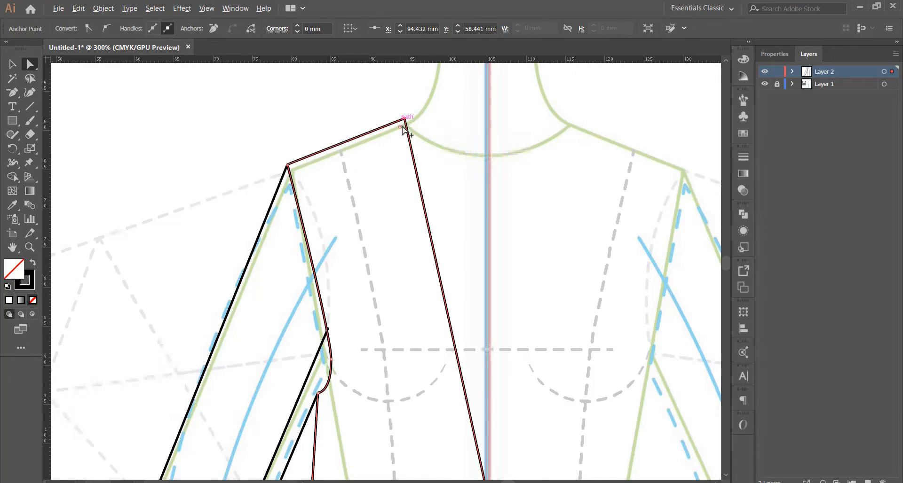
Step: Compare the blazer's collar area in the reference photo with the template's neck, and deselect the bodice
scroll(408, 124, "down", 5)
scroll(90, 174, "up", 1)
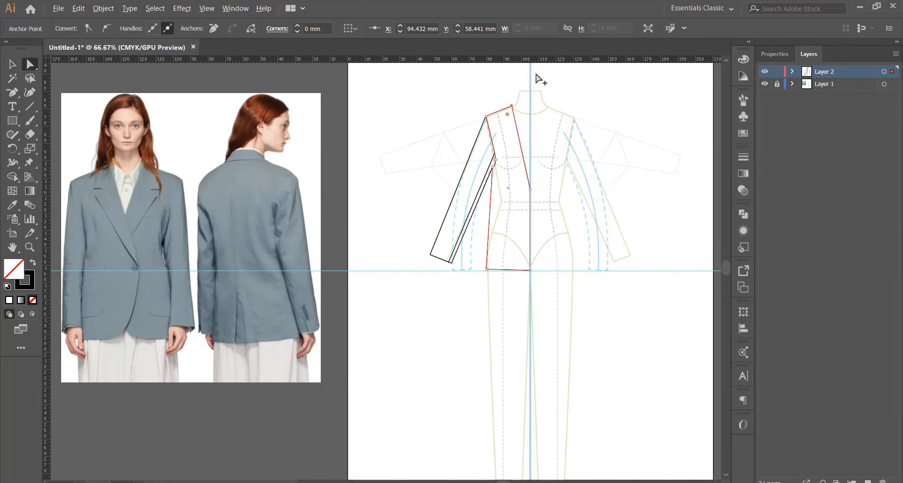
scroll(500, 171, "up", 4)
scroll(401, 135, "down", 2)
scroll(435, 141, "up", 1)
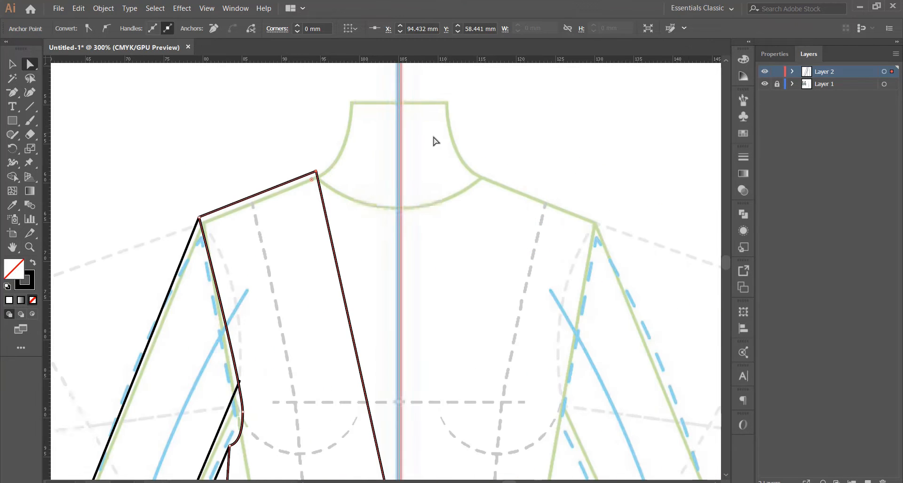
left_click(13, 63)
scroll(357, 113, "down", 2)
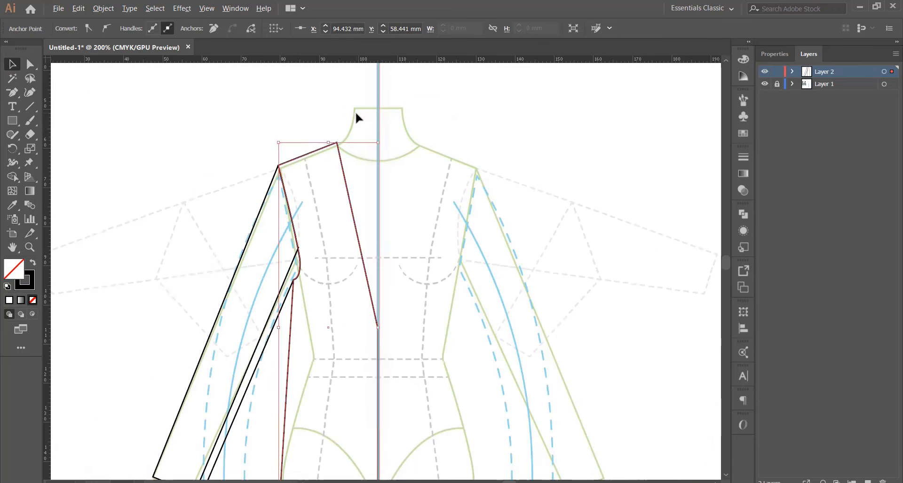
left_click(363, 116)
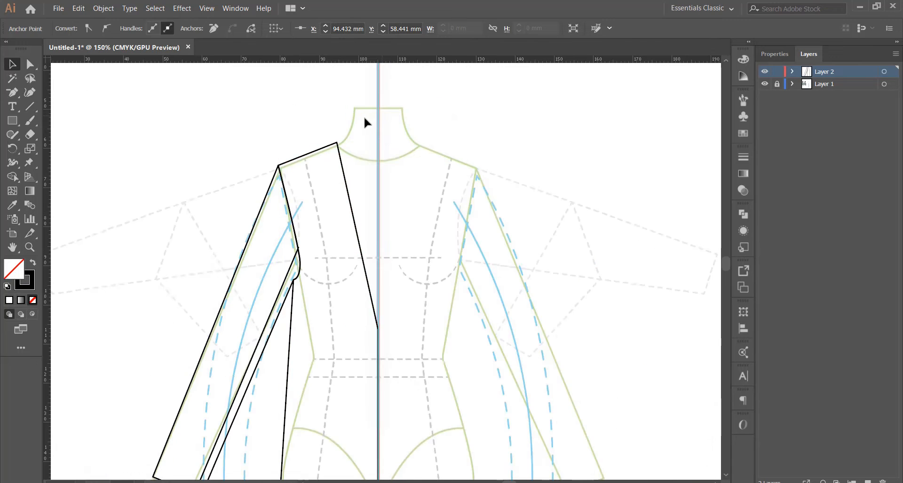
Step: Draw a closed half collar with the Pen tool from the shoulder neck point through X 97.194 mm, Y 53.937 mm, with its lower centre corner at X 105 mm, Y 58.441 mm
left_click(13, 93)
left_click(57, 91)
scroll(343, 129, "up", 2)
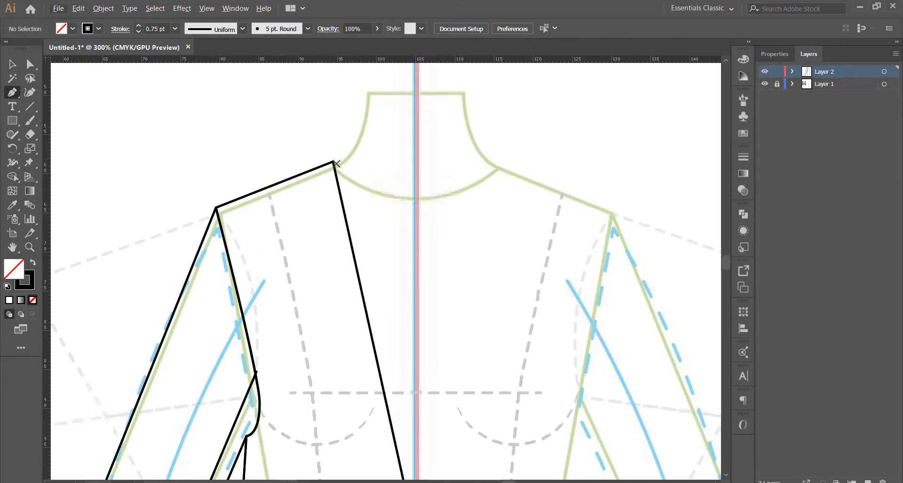
scroll(344, 151, "down", 2)
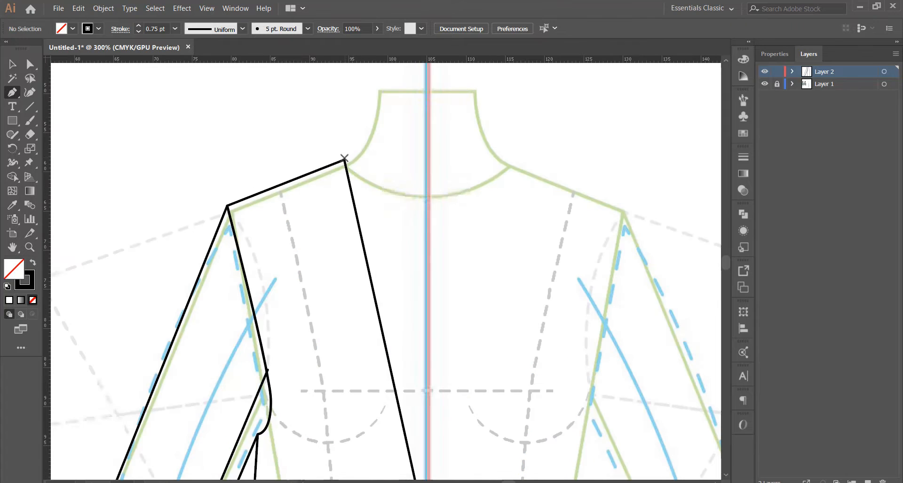
left_click(345, 160)
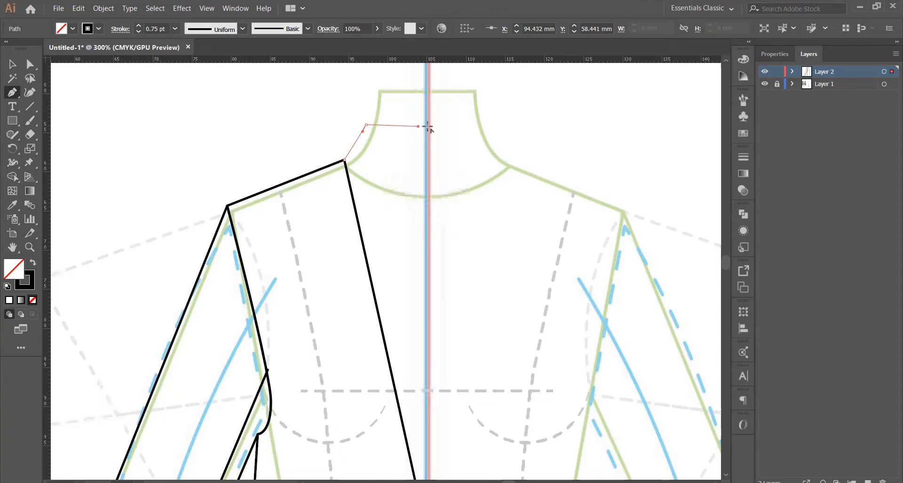
left_click_drag(424, 125, 425, 124)
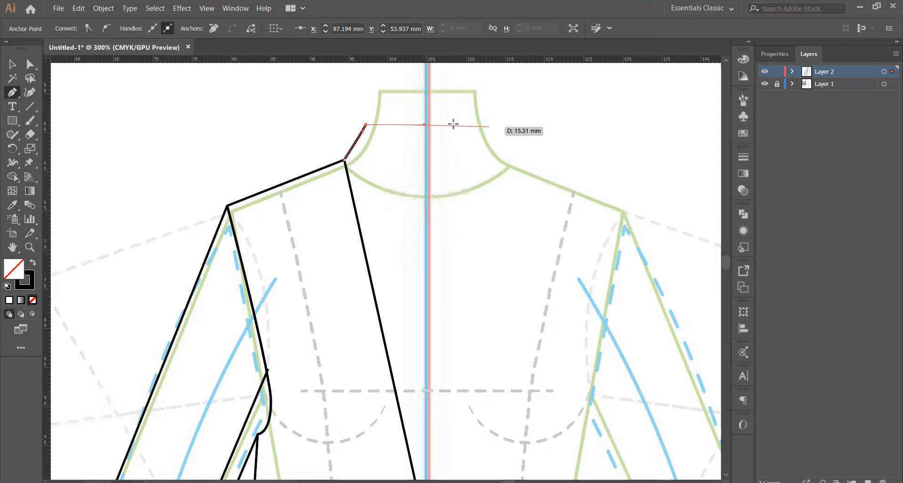
left_click(427, 164)
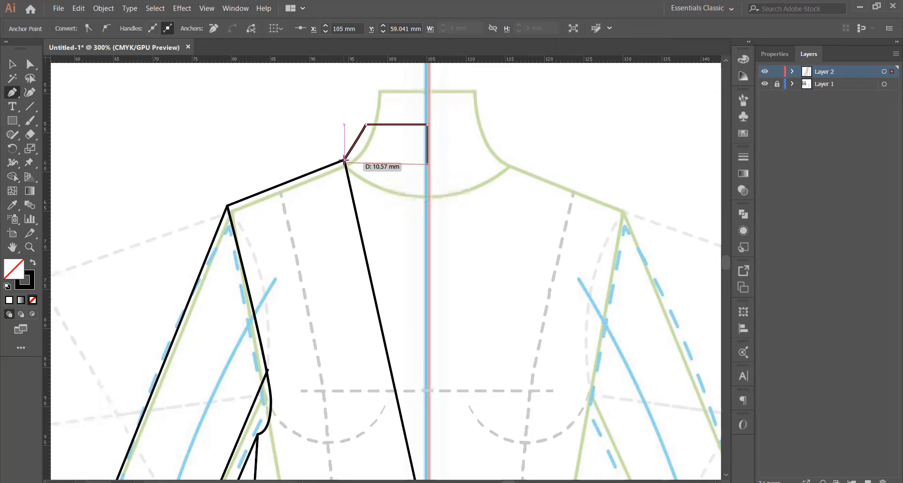
key("ctrl+z")
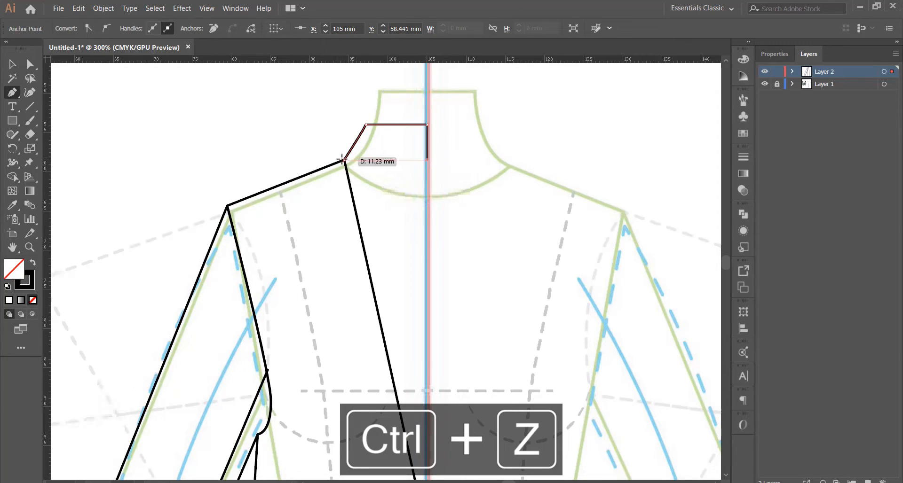
left_click(345, 161)
key("v")
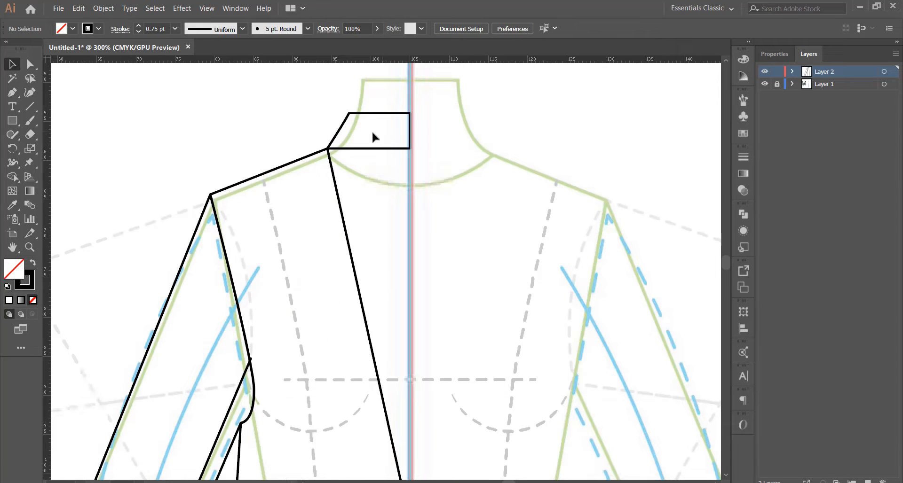
Step: Try moving the bodice's shoulder neck point further inward and up over the half collar, and undo the move
left_click(329, 161)
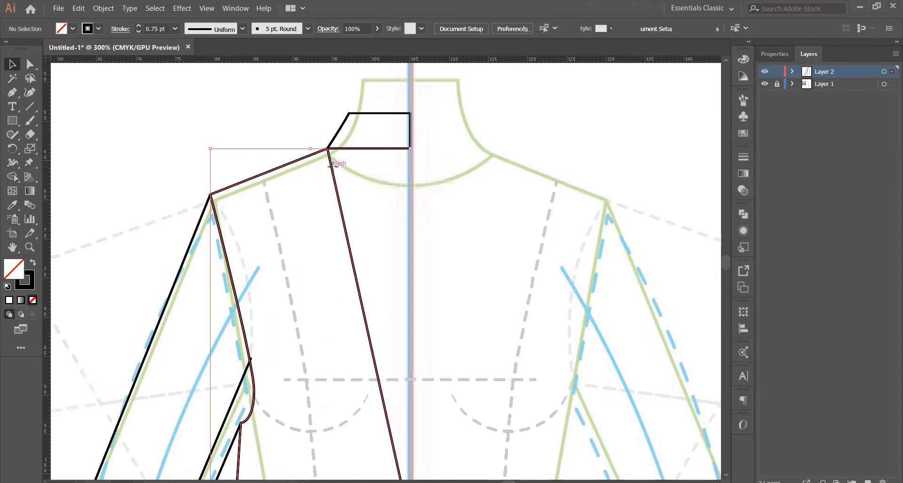
left_click(31, 66)
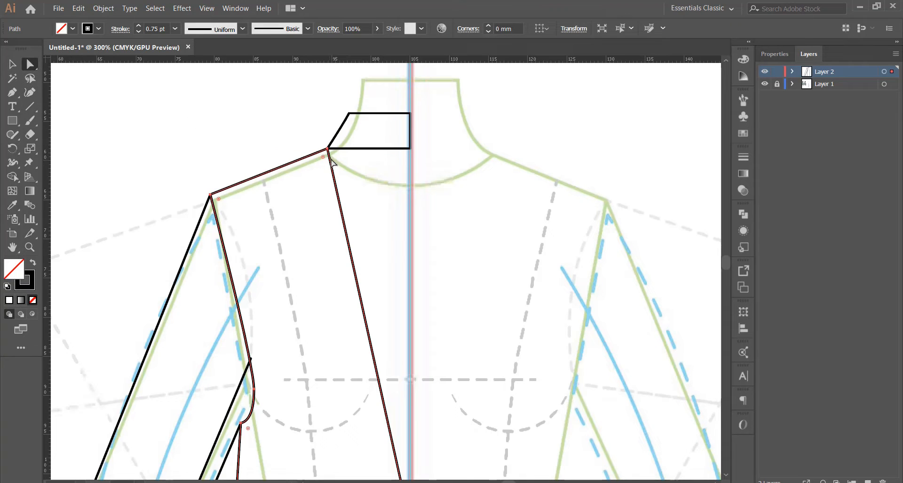
left_click_drag(328, 150, 349, 141)
left_click(319, 116)
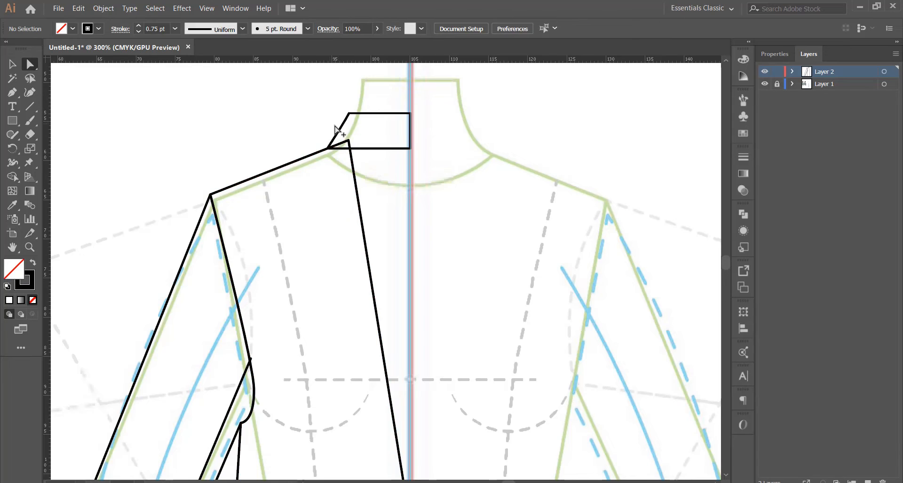
scroll(335, 126, "down", 2)
scroll(345, 126, "up", 2)
key("ctrl+z")
scroll(340, 138, "up", 2)
scroll(309, 133, "down", 2)
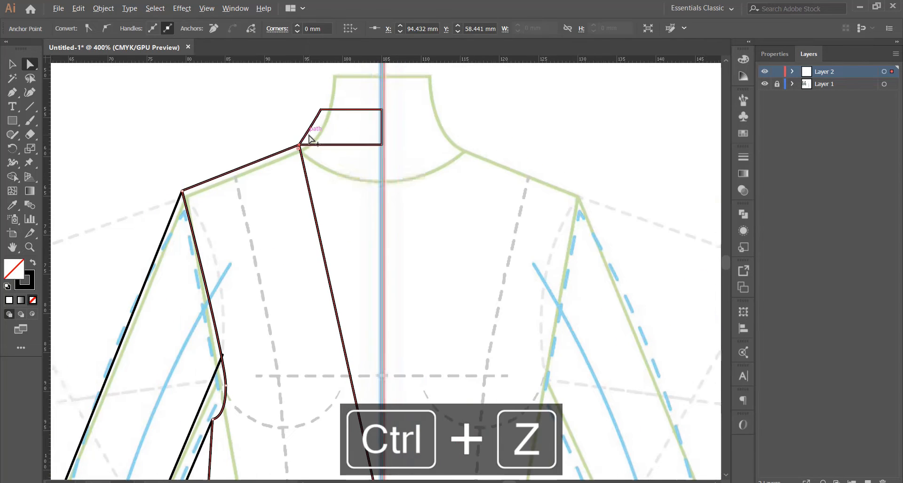
left_click_drag(300, 145, 325, 135)
key("ctrl+z")
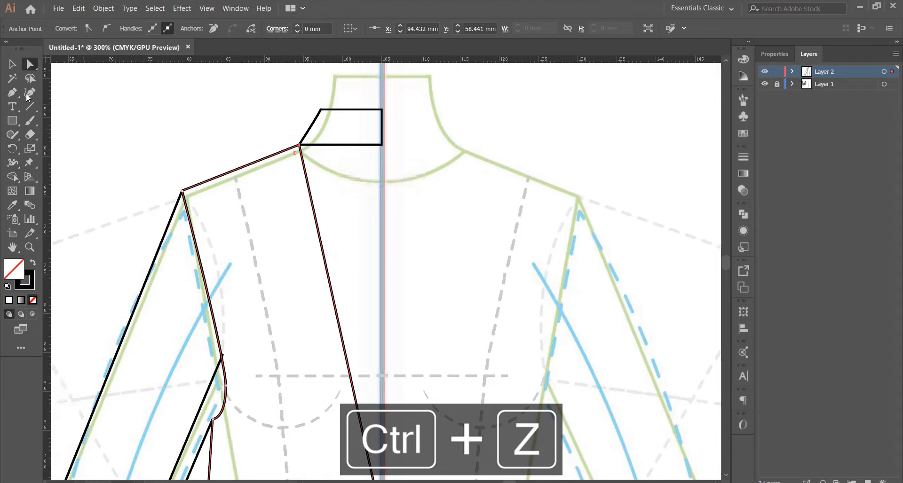
Step: Draw the roll line with the Pen tool from X 104.76 mm, Y 54.478 mm, curving around the neck to the centre line at Y 101.735 mm
key("p")
scroll(323, 115, "down", 4)
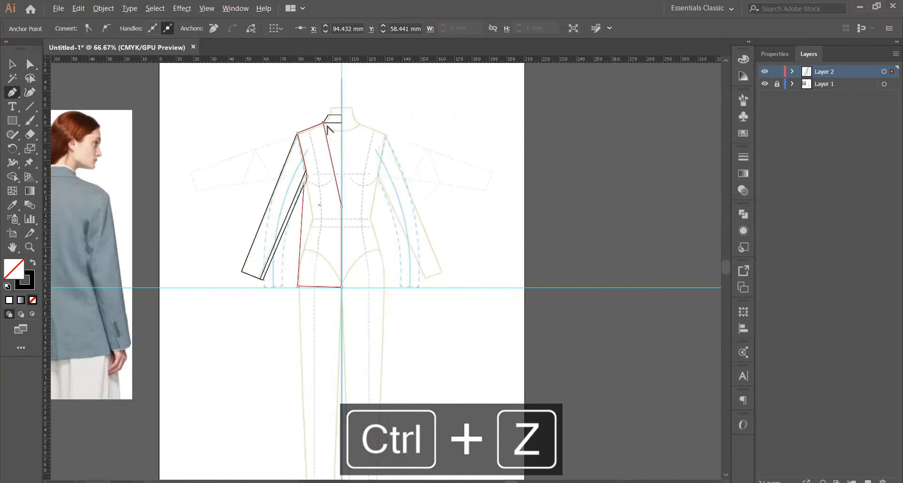
scroll(145, 137, "up", 3)
scroll(139, 151, "down", 2)
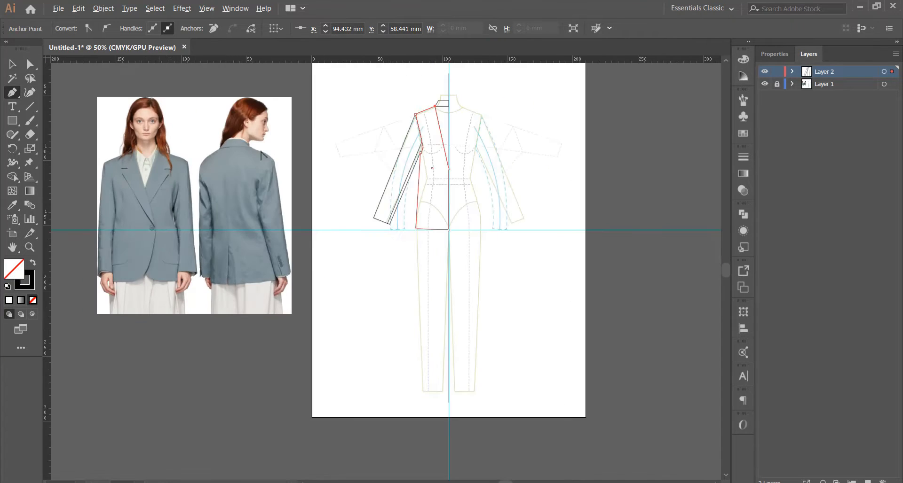
scroll(389, 134, "up", 2)
scroll(508, 113, "down", 2)
scroll(506, 97, "up", 3)
scroll(465, 98, "up", 2)
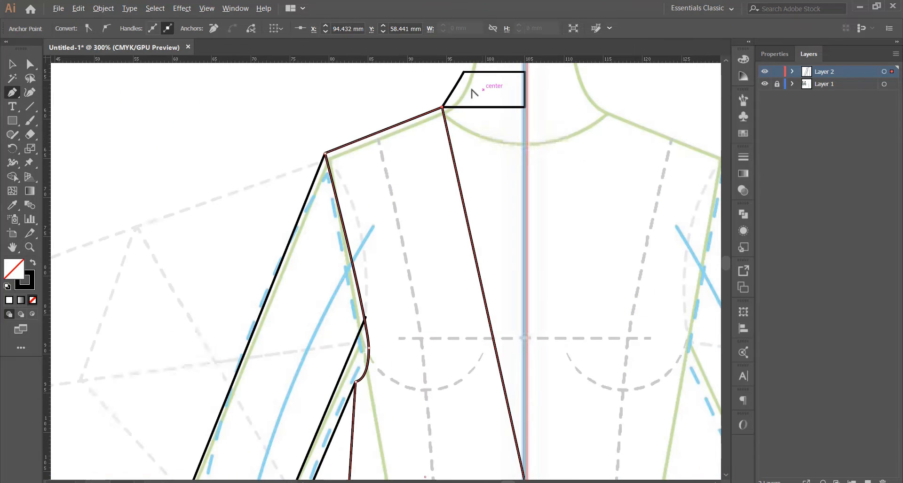
scroll(484, 82, "up", 2)
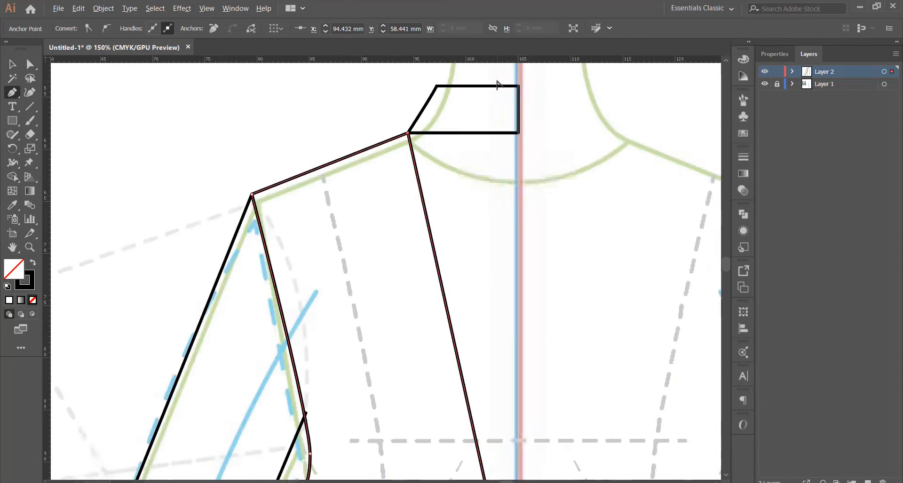
left_click(524, 96)
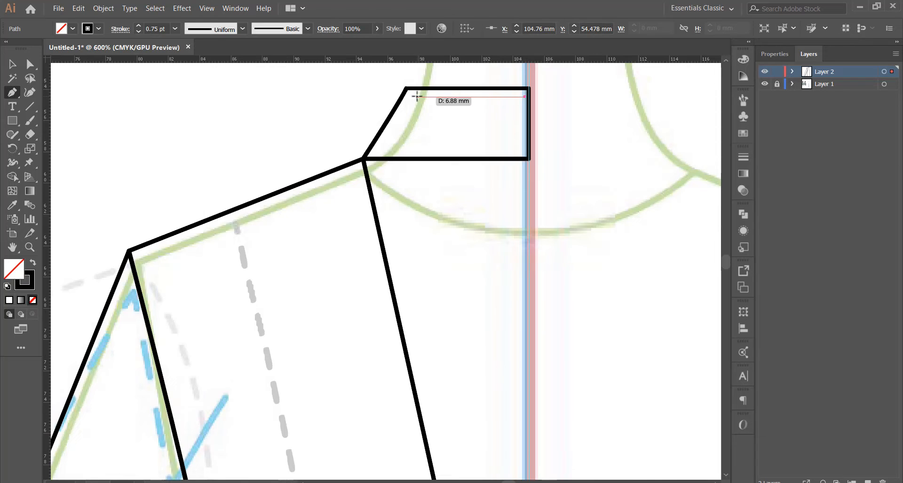
left_click_drag(406, 104, 401, 105)
scroll(403, 104, "down", 2)
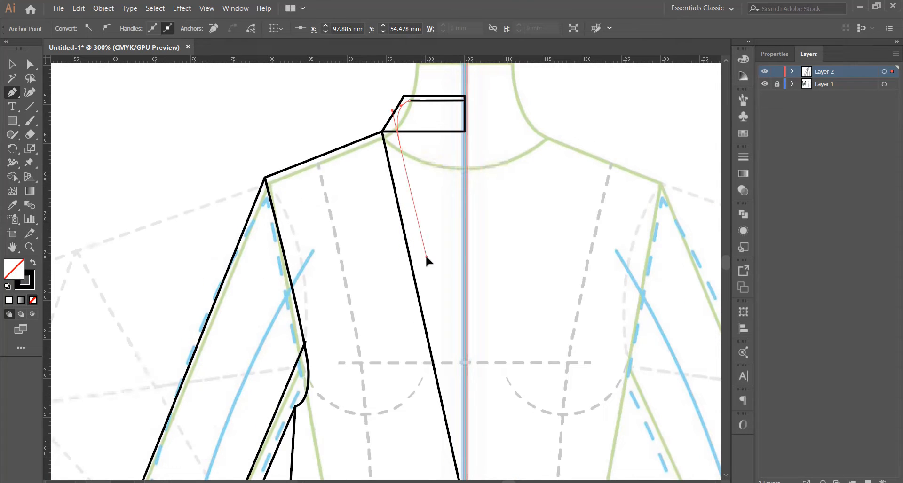
scroll(449, 329, "down", 3)
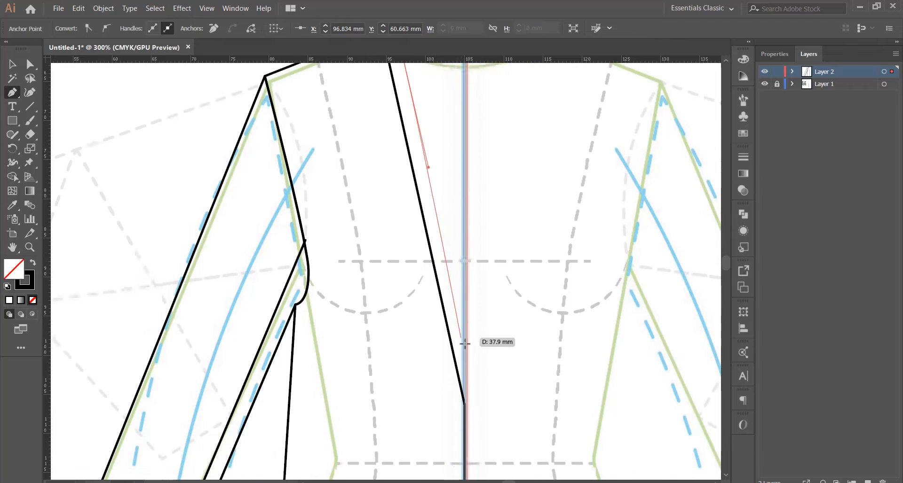
scroll(466, 372, "down", 5)
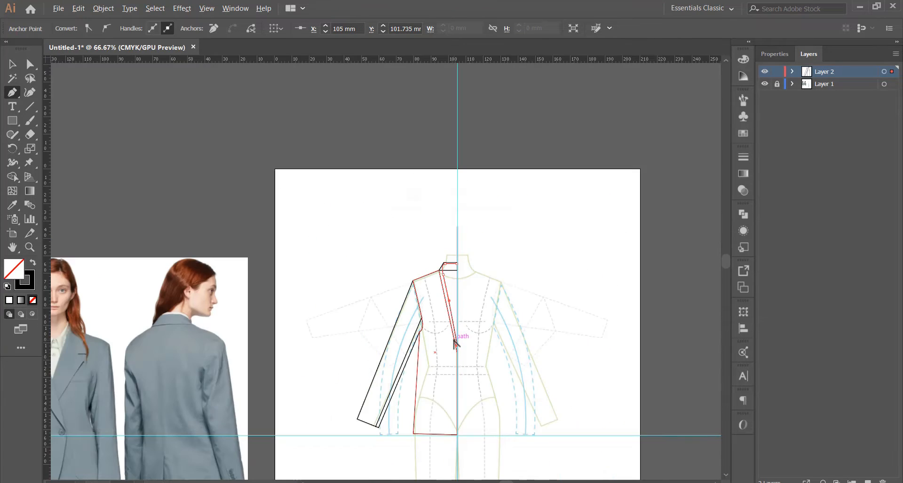
Step: Continue the path into a pointed lapel over the chest, running its upper edge through X 96.534 mm, Y 61.503 mm and past the roll line
scroll(465, 369, "down", 1)
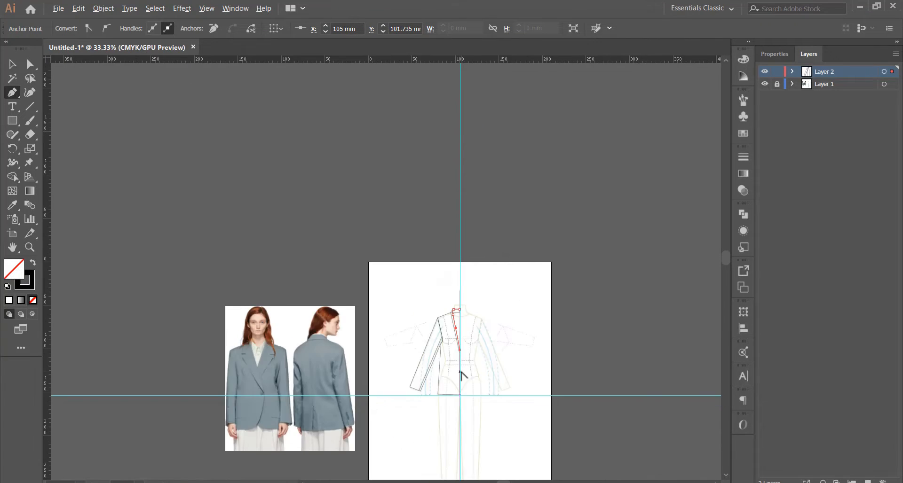
scroll(467, 359, "up", 6)
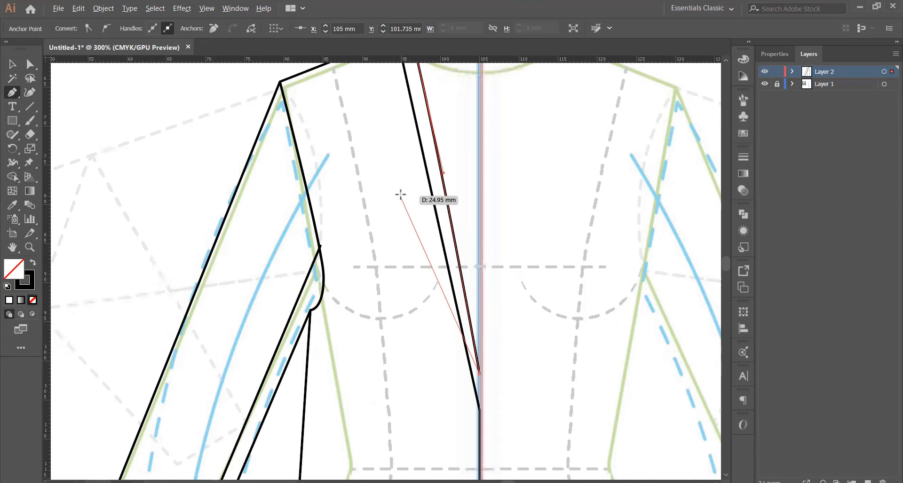
scroll(403, 205, "up", 1)
scroll(404, 205, "up", 1)
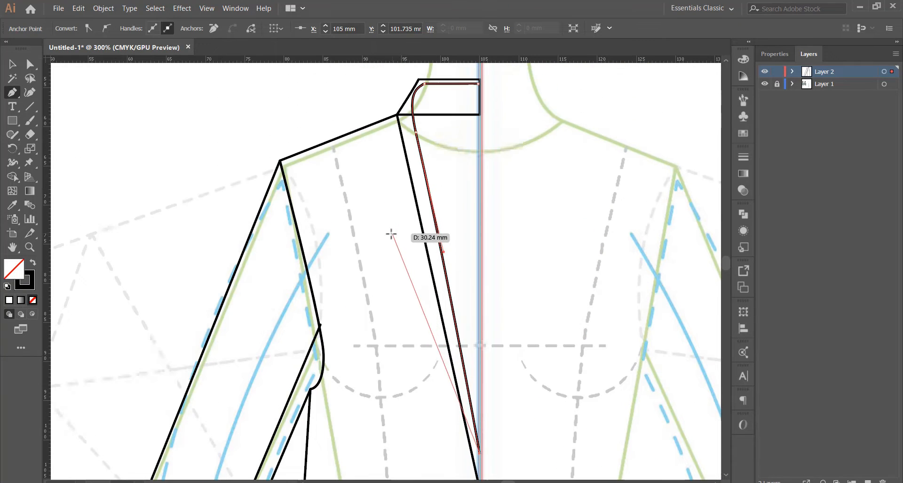
left_click(414, 137)
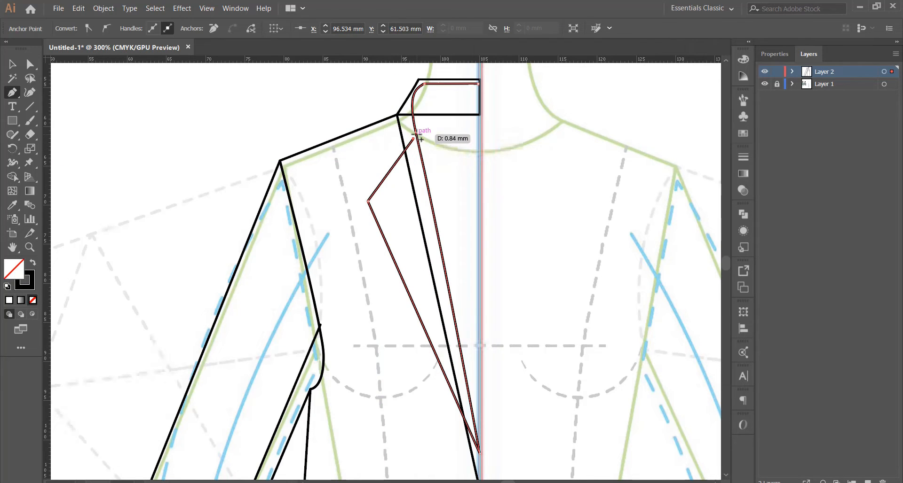
scroll(414, 137, "up", 2)
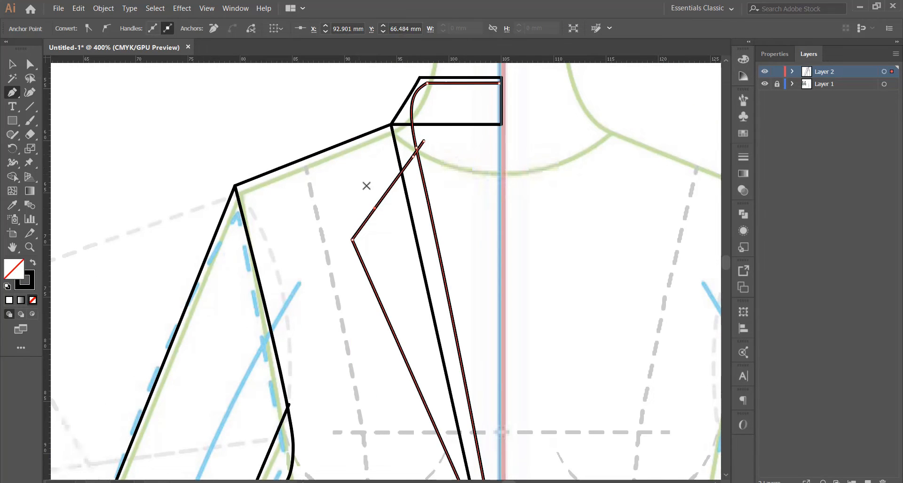
Step: Draw the collar's notch and inner edge from X 89.013 mm, Y 66.878 mm through the lapel edge and shoulder neck point to X 97.194 mm, Y 53.937 mm
scroll(376, 193, "down", 6)
scroll(86, 266, "up", 6)
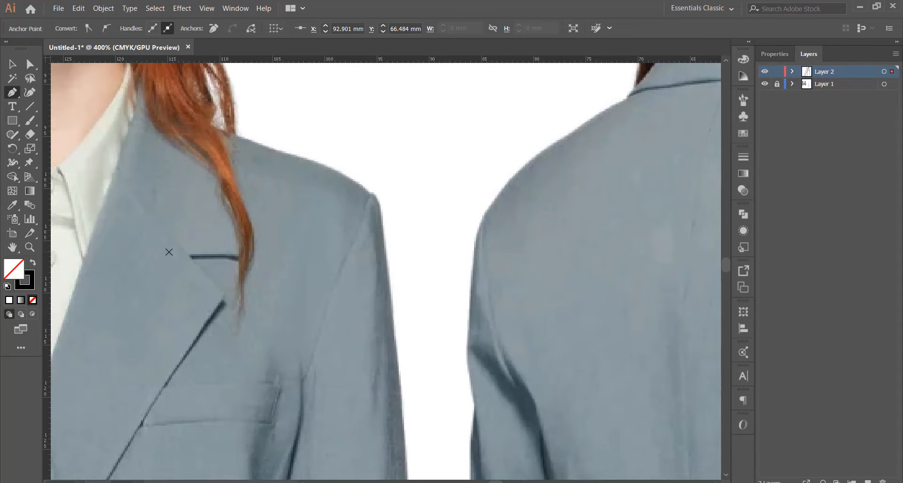
scroll(151, 211, "down", 6)
scroll(440, 256, "up", 6)
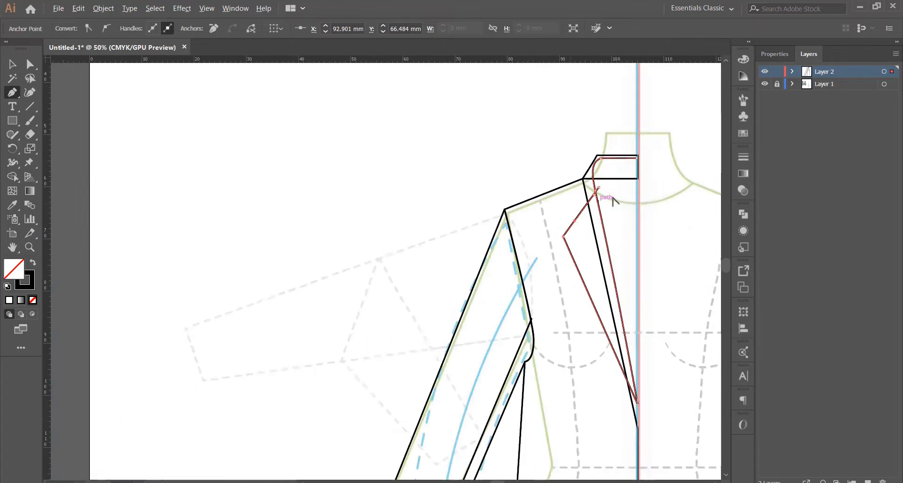
left_click(484, 252)
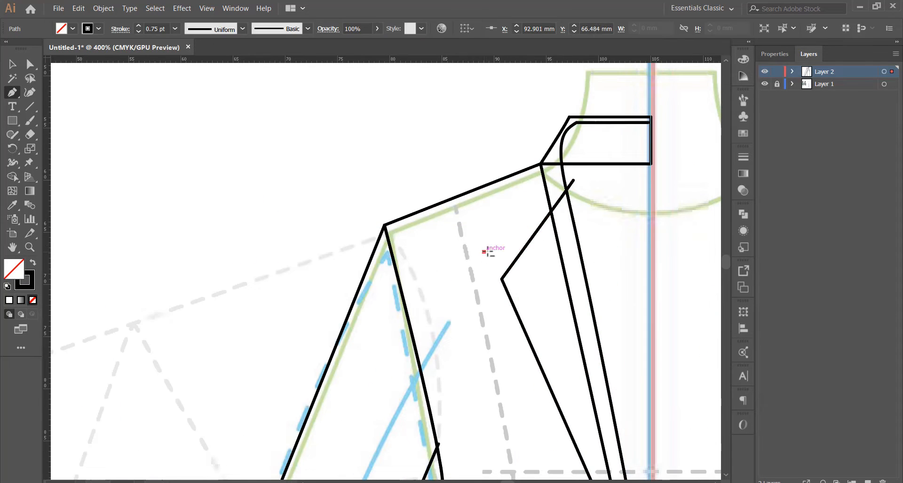
left_click(527, 244)
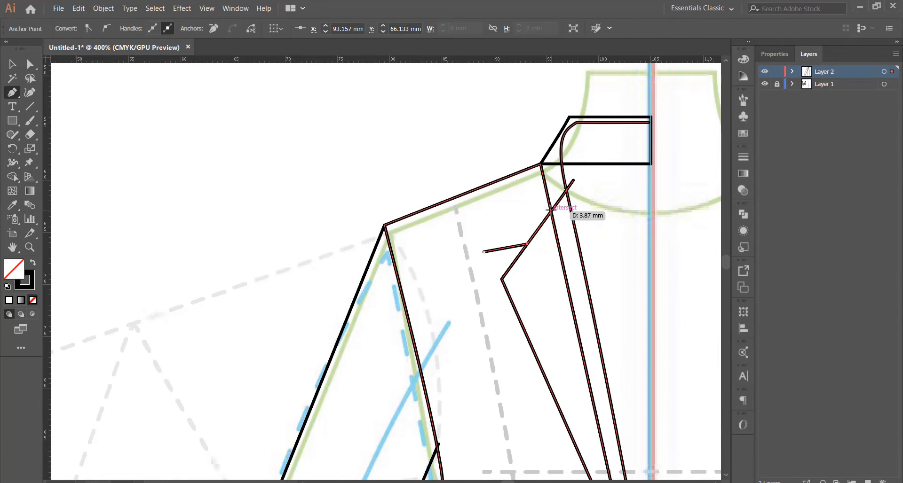
left_click(551, 212)
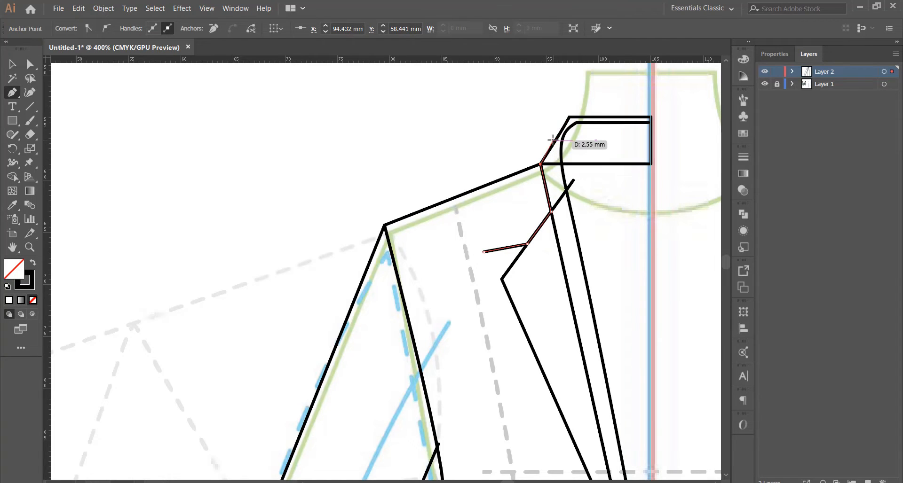
left_click(569, 117)
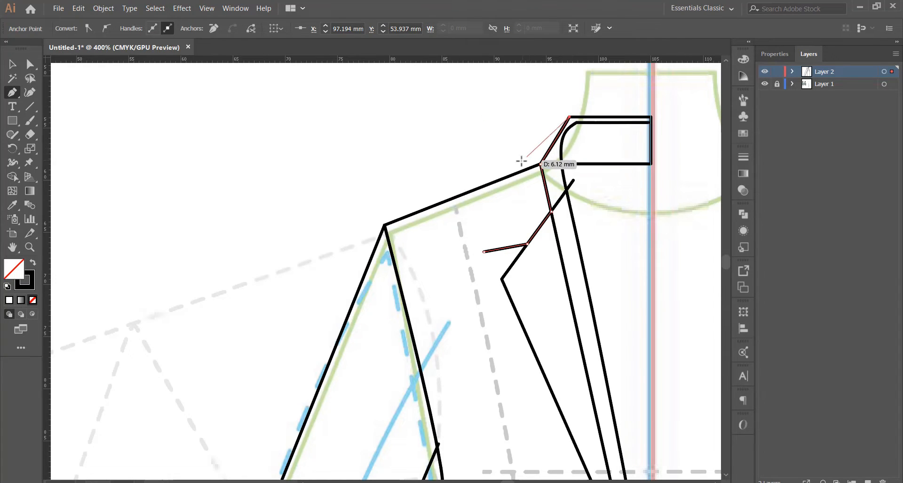
Step: Curve the collar's outer edge across the shoulder at X 91.58 mm, Y 59.267 mm, close it at the notch tip, and deselect it
left_click_drag(511, 174, 503, 193)
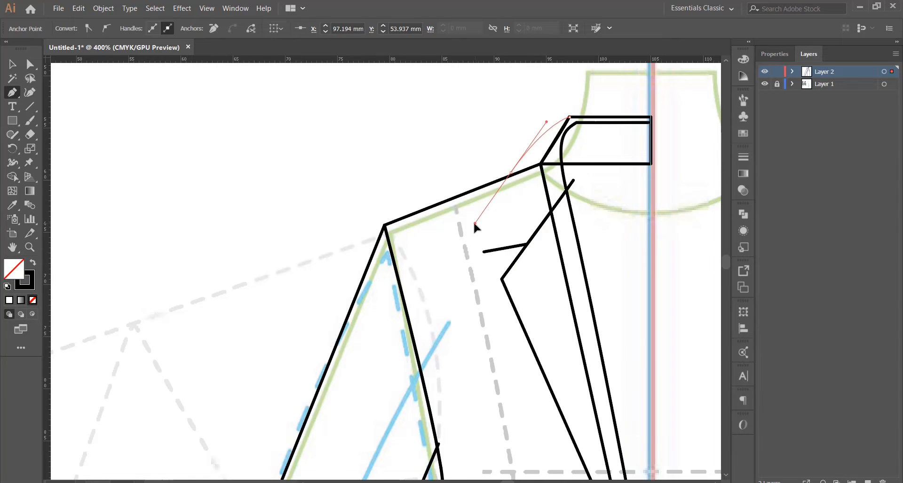
left_click_drag(474, 222, 485, 238)
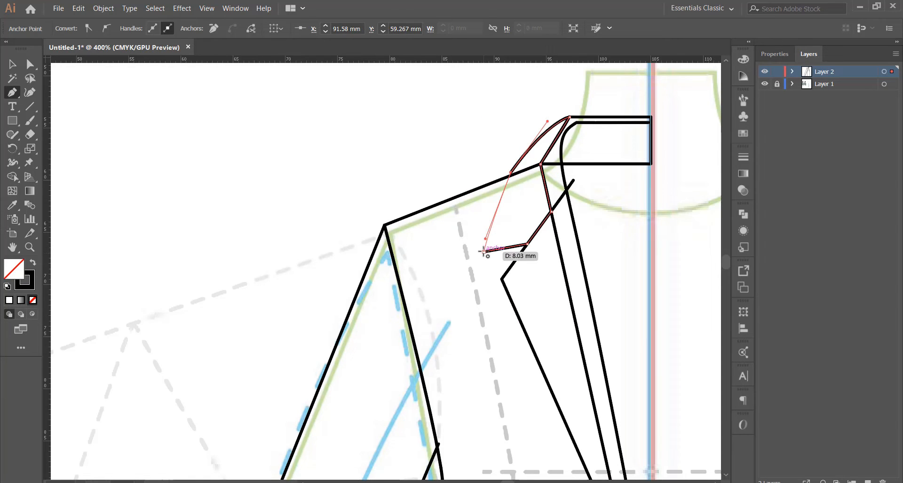
left_click(484, 252)
left_click(15, 64)
left_click(374, 148)
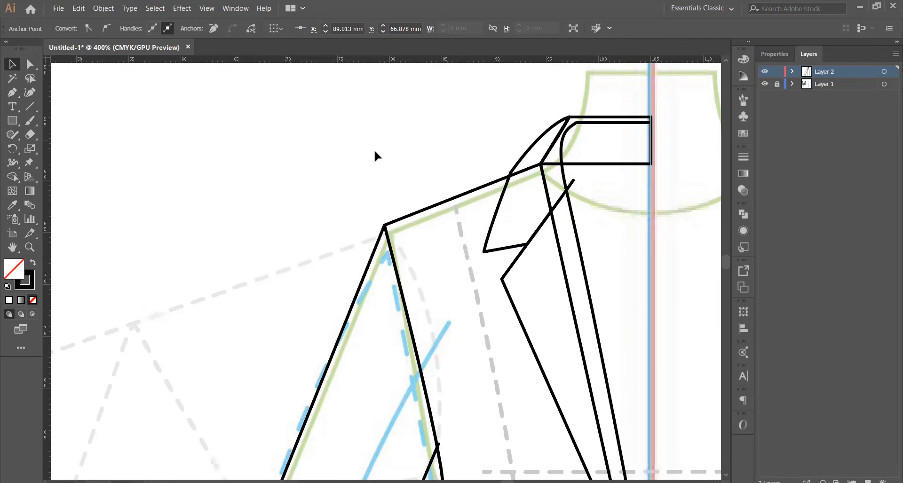
scroll(407, 154, "down", 4)
scroll(485, 163, "up", 2)
scroll(395, 162, "up", 2)
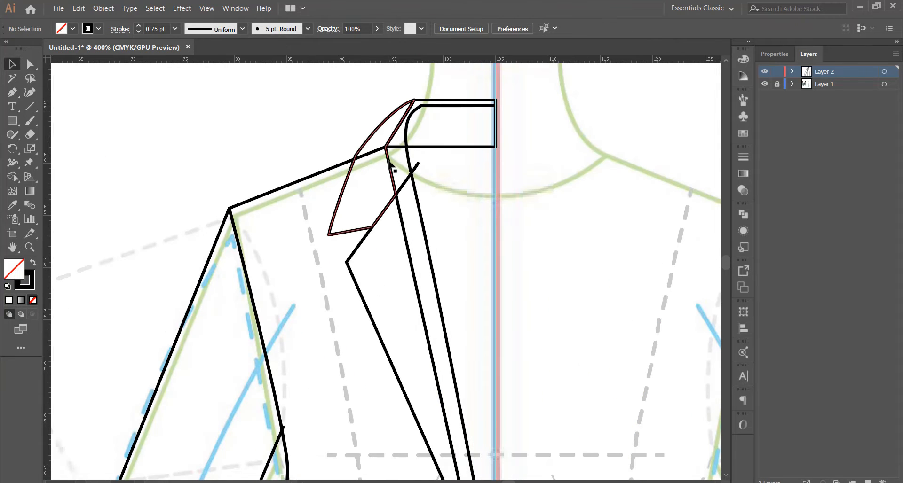
Step: Select the overlapping collar, lapel and bodice paths and merge the turned-down collar with the outer part of the stand using Shape Builder
key("ctrl+z")
left_click_drag(391, 112, 490, 268)
left_click(357, 98)
scroll(376, 138, "down", 3)
scroll(371, 117, "up", 2)
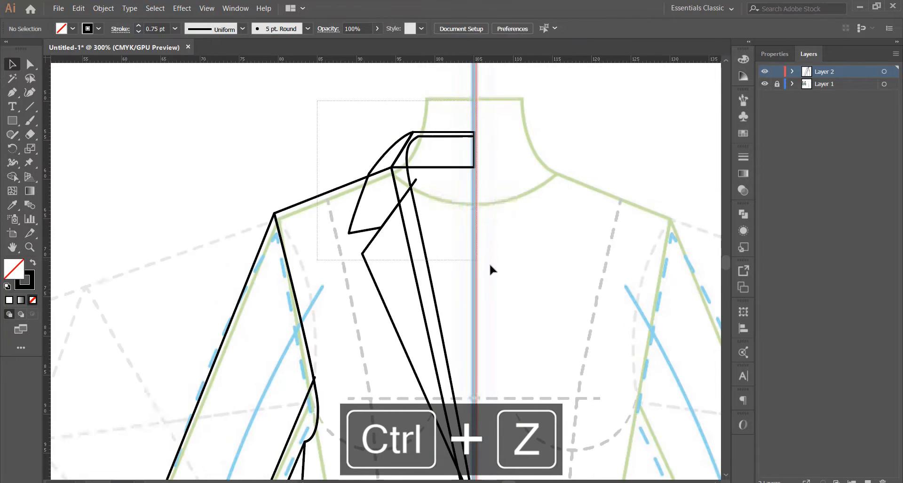
scroll(407, 150, "up", 2)
left_click(12, 178)
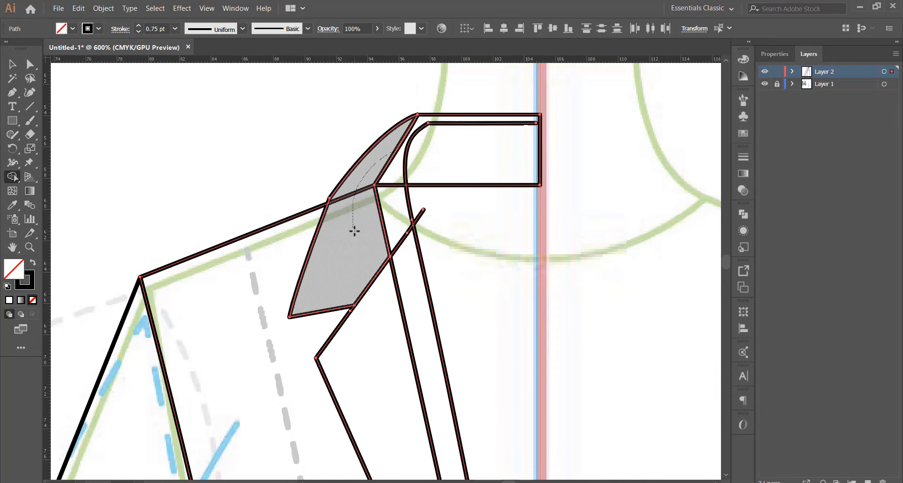
scroll(392, 204, "down", 1)
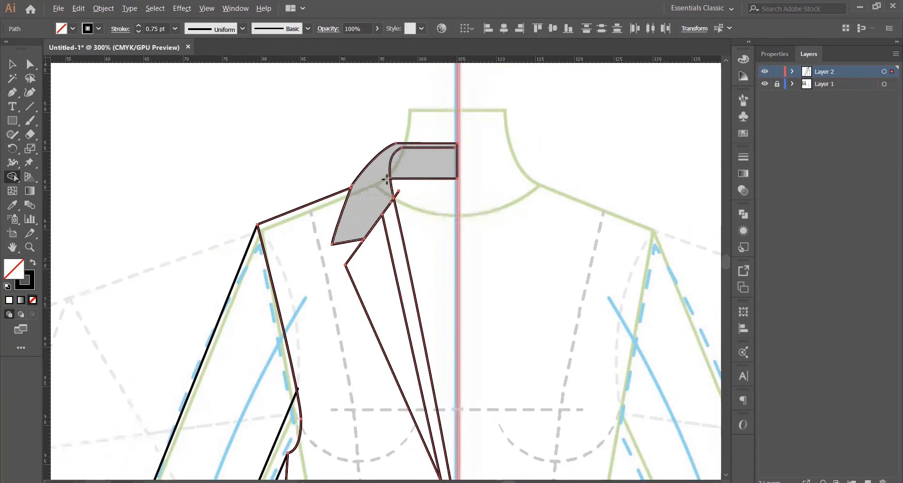
Step: Merge the lapel's regions with Shape Builder so the old bodice neckline inside it is removed
scroll(414, 197, "down", 3)
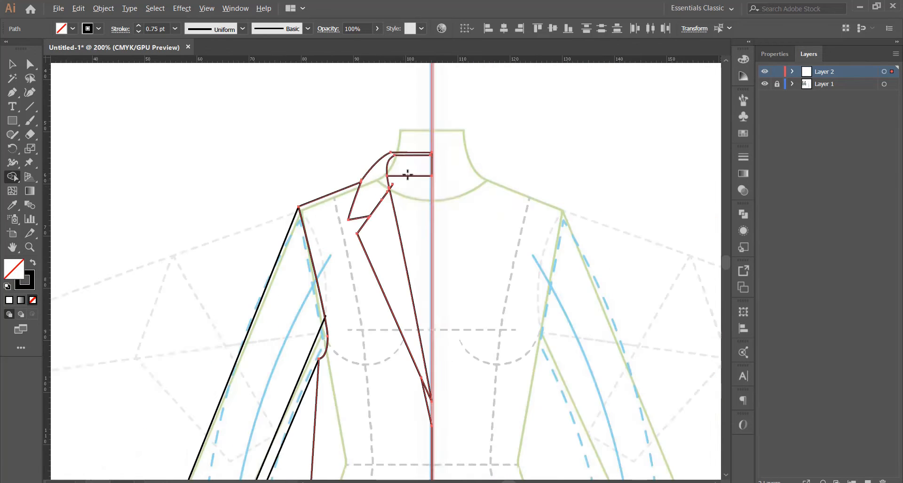
scroll(393, 165, "up", 5)
scroll(389, 177, "down", 4)
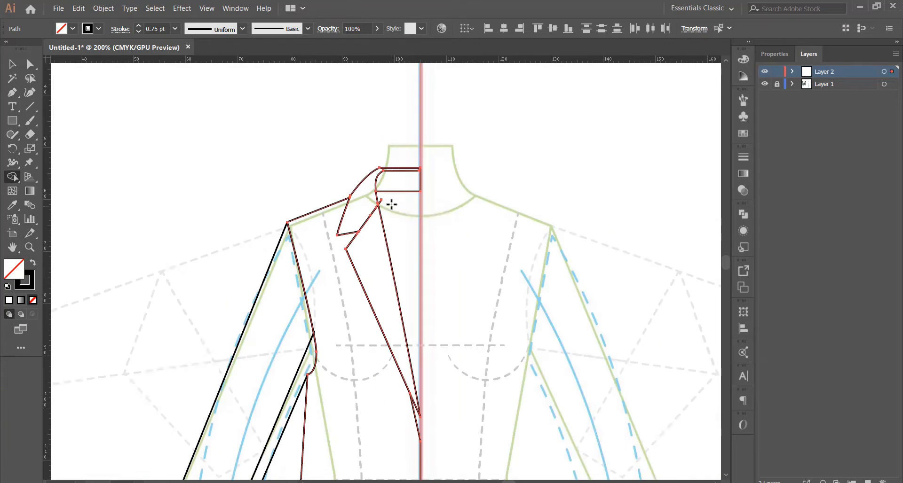
scroll(390, 203, "up", 2)
Step: Delete the short stray line segment projecting past the lapel's top at the neckline
left_click(12, 63)
left_click(347, 115)
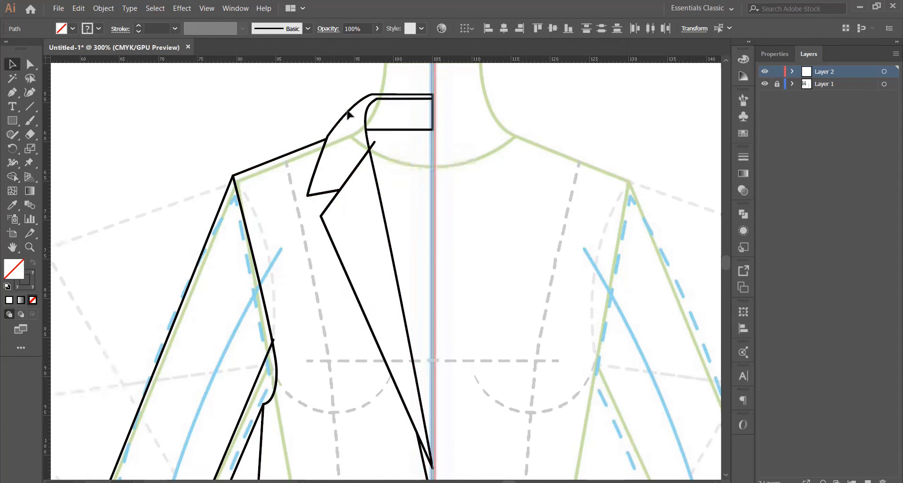
scroll(378, 133, "up", 3)
left_click(335, 200)
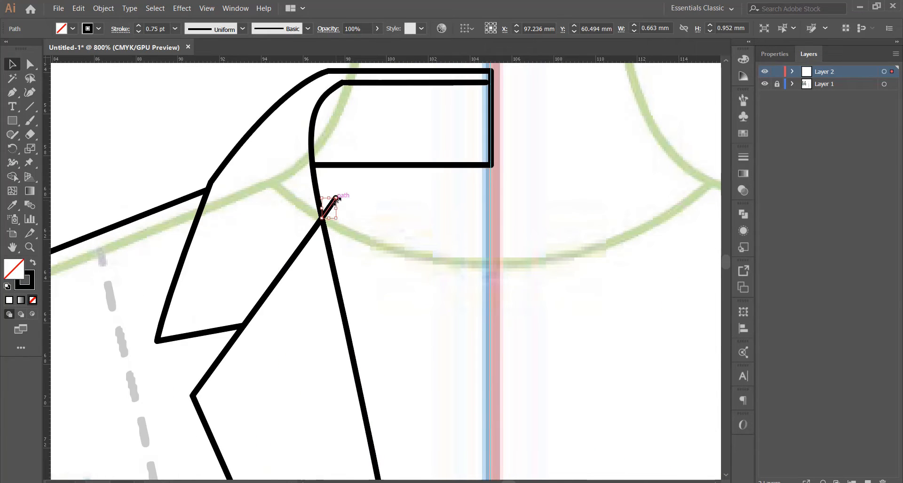
key("Delete")
scroll(302, 150, "down", 7)
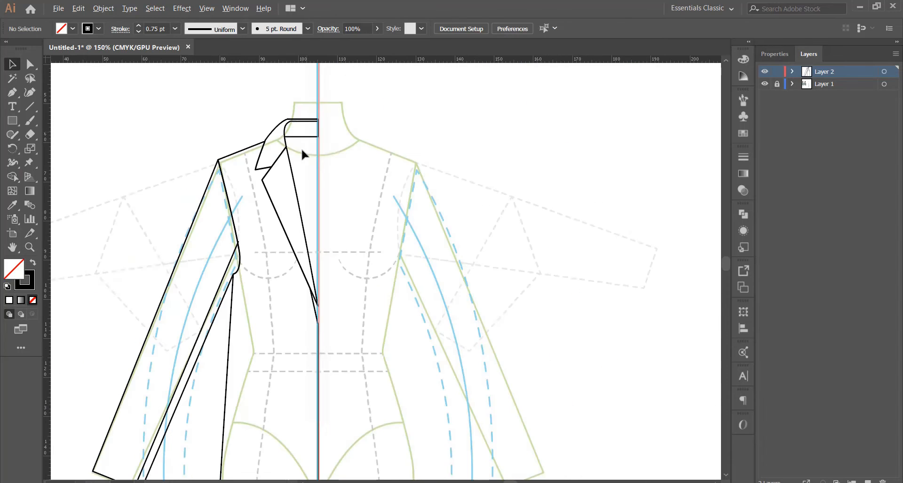
Step: Move the bodice's front neckline point up to the lapel's lower tip at X 105.001 mm, Y 101.734 mm
scroll(352, 227, "up", 5)
left_click(326, 225)
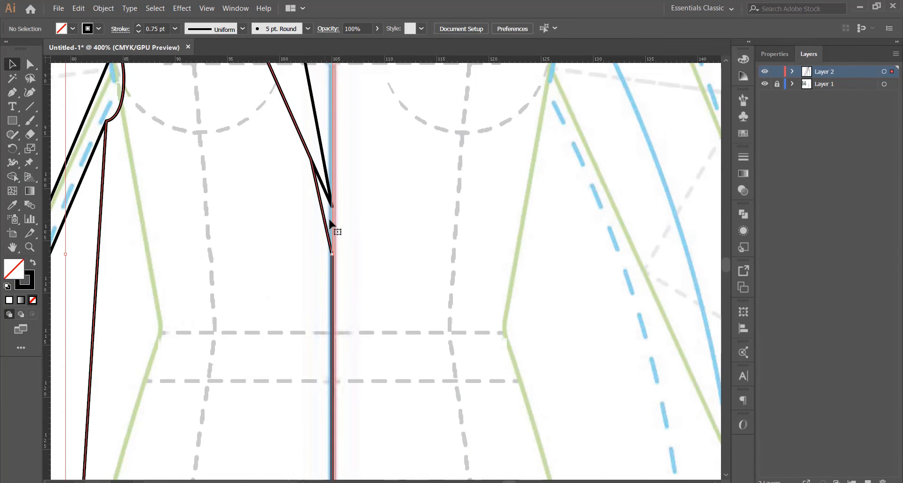
scroll(320, 212, "up", 2)
left_click(29, 64)
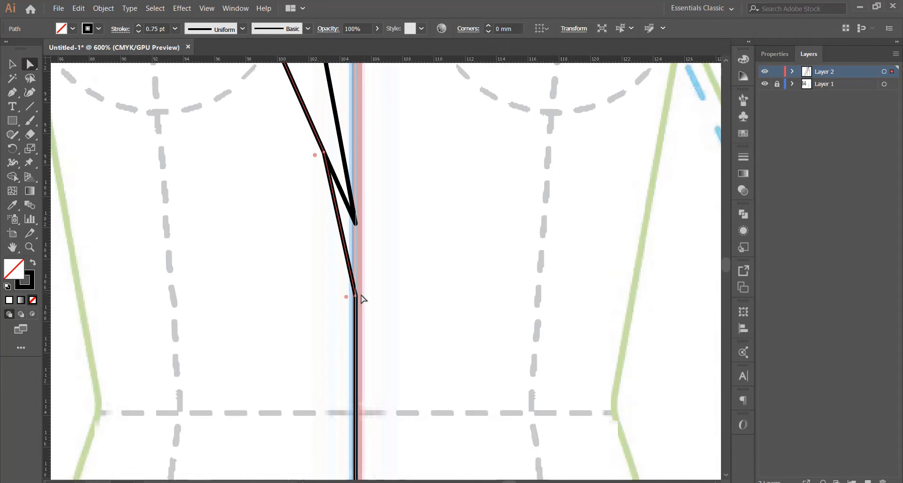
left_click_drag(356, 297, 355, 226)
scroll(359, 187, "down", 3)
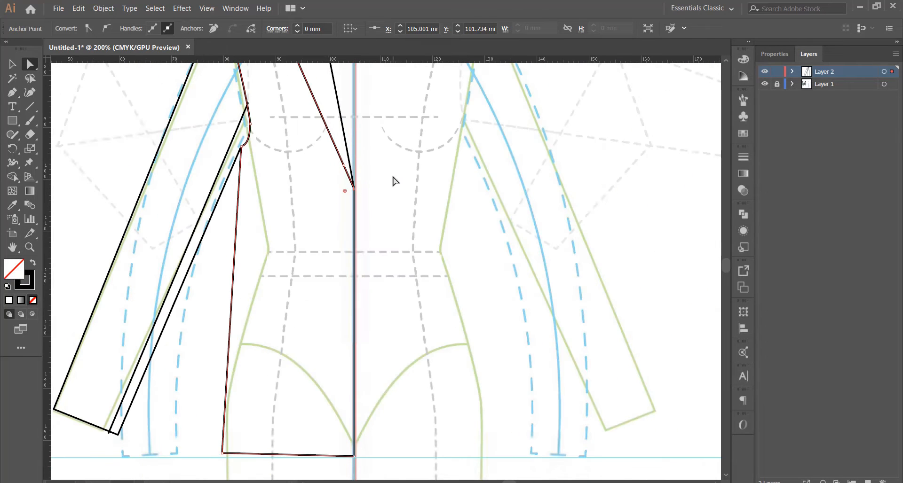
Step: Place a vertical guide through the model's centre on the front-view reference photo at X -127.623 mm
scroll(389, 183, "down", 4)
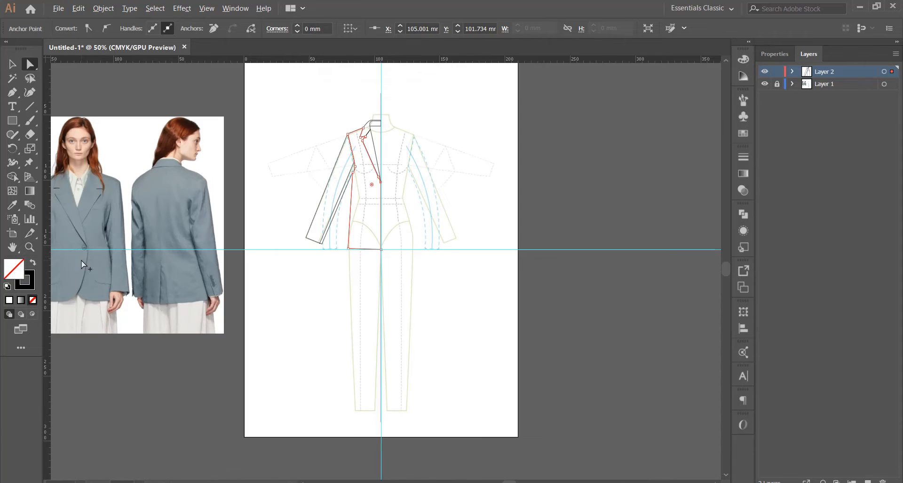
scroll(82, 264, "up", 3)
scroll(89, 207, "down", 2)
scroll(93, 190, "up", 2)
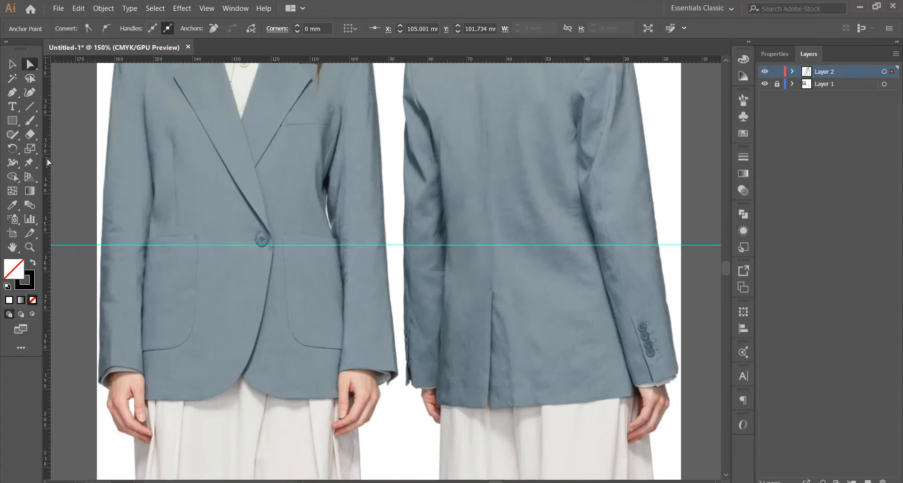
left_click_drag(47, 158, 241, 151)
scroll(265, 203, "down", 2)
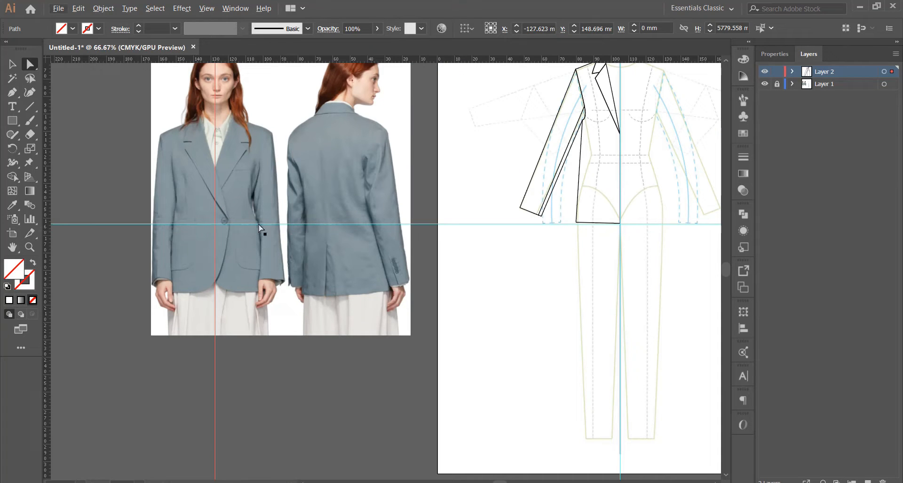
scroll(657, 134, "up", 3)
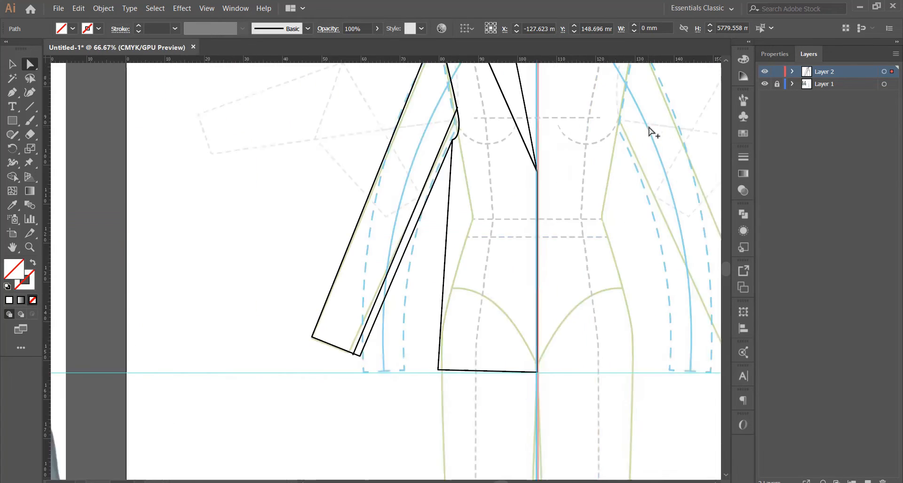
scroll(496, 181, "up", 2)
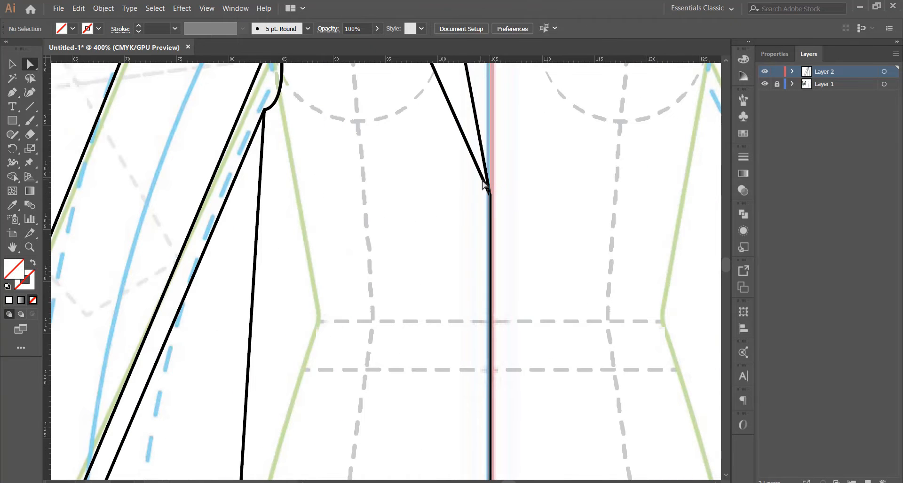
left_click_drag(489, 190, 528, 258)
scroll(478, 193, "down", 1)
key("ctrl+z")
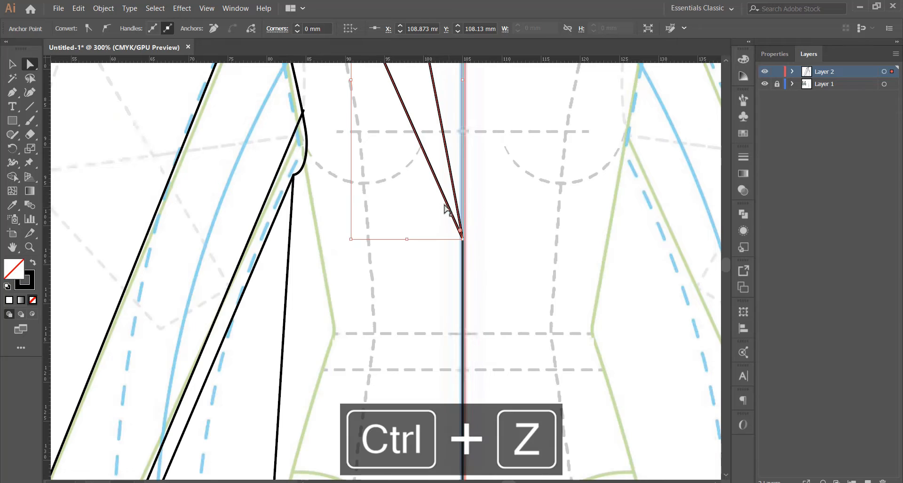
Step: Remove the extra anchor on the lapel's outer edge and move the lapel's lower tip past centre front to X 110.34 mm, Y 105.58 mm
left_click(19, 95)
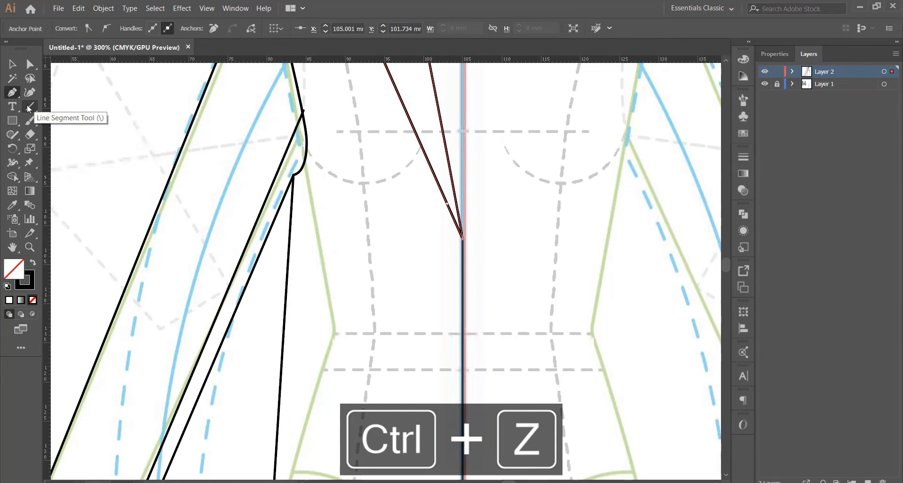
left_click_drag(12, 94, 47, 122)
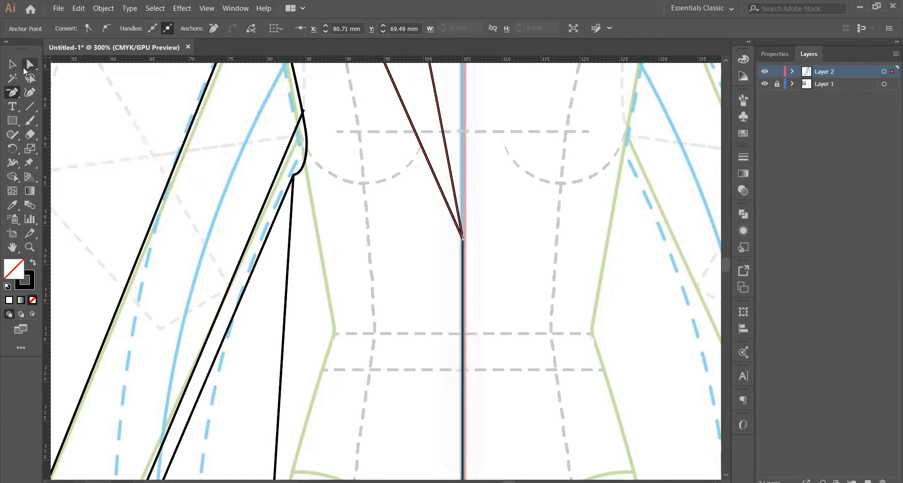
left_click(25, 70)
left_click(463, 238)
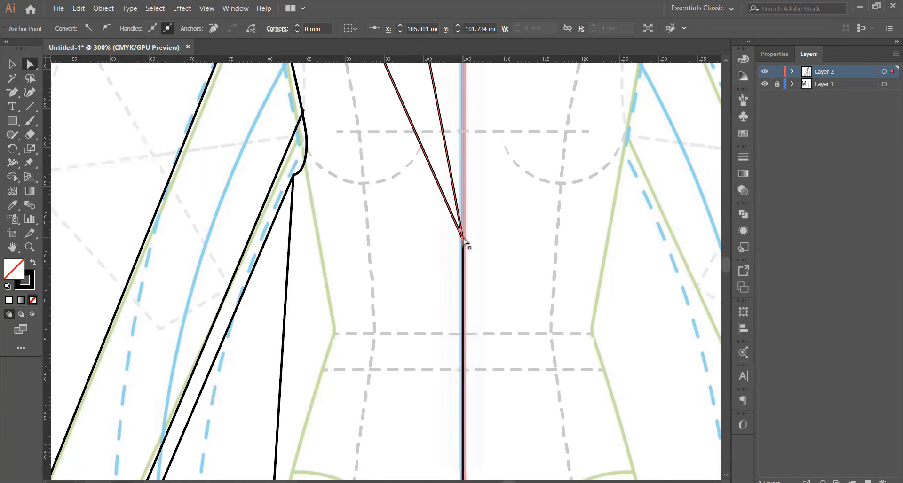
left_click_drag(463, 238, 505, 269)
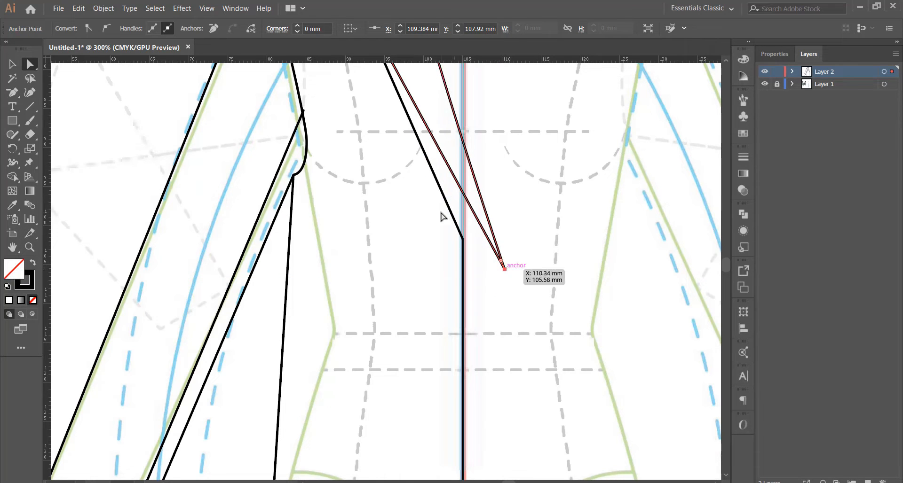
Step: Move the bodice's centre-front point onto the lapel's tip at X 110.344 mm, Y 105.578 mm
scroll(463, 237, "up", 2)
left_click(447, 206)
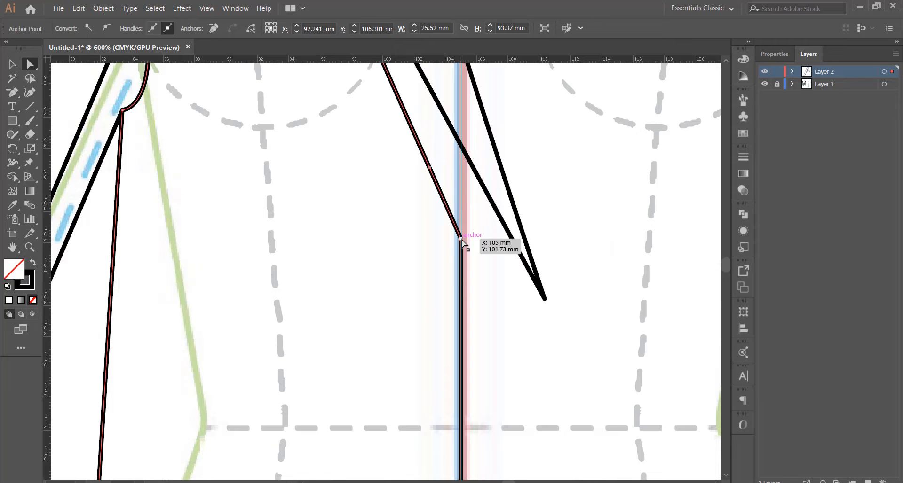
left_click_drag(461, 239, 544, 299)
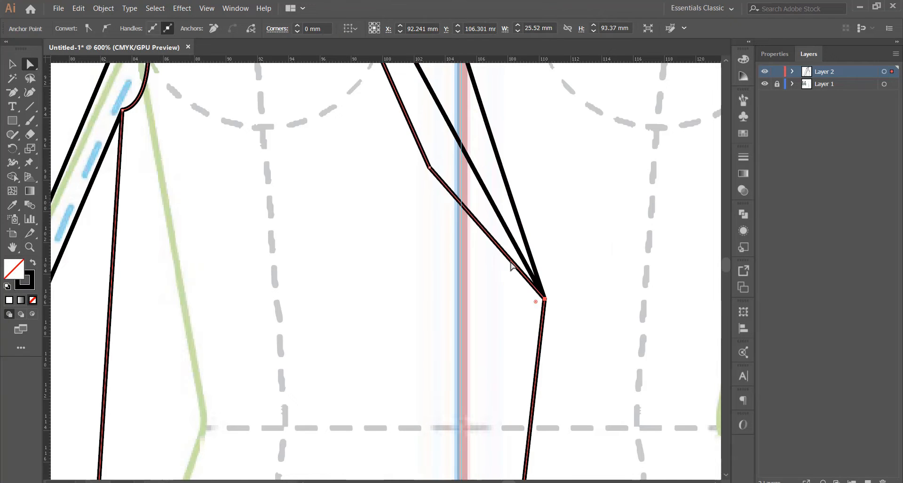
Step: Remove the leftover bodice anchor beside the lapel's outer edge so both edges line up, and deselect the bodice
scroll(391, 230, "down", 6)
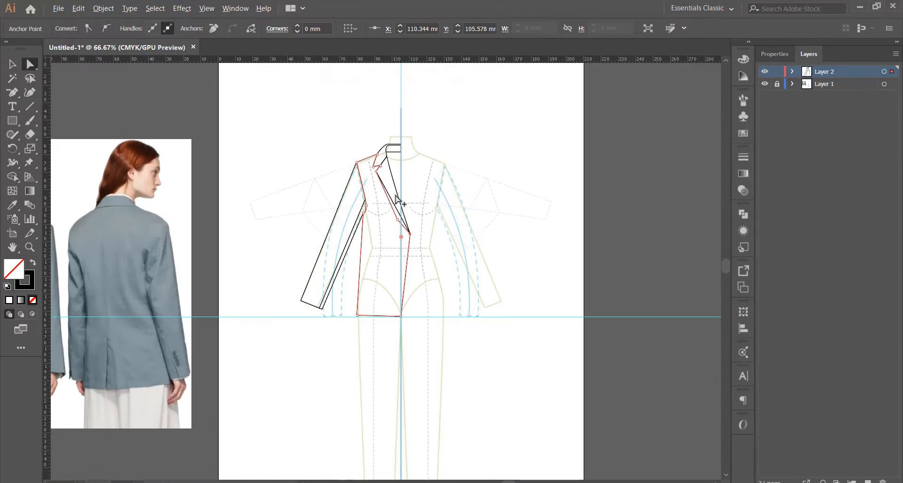
scroll(398, 201, "up", 2)
scroll(394, 246, "up", 1)
left_click(13, 92)
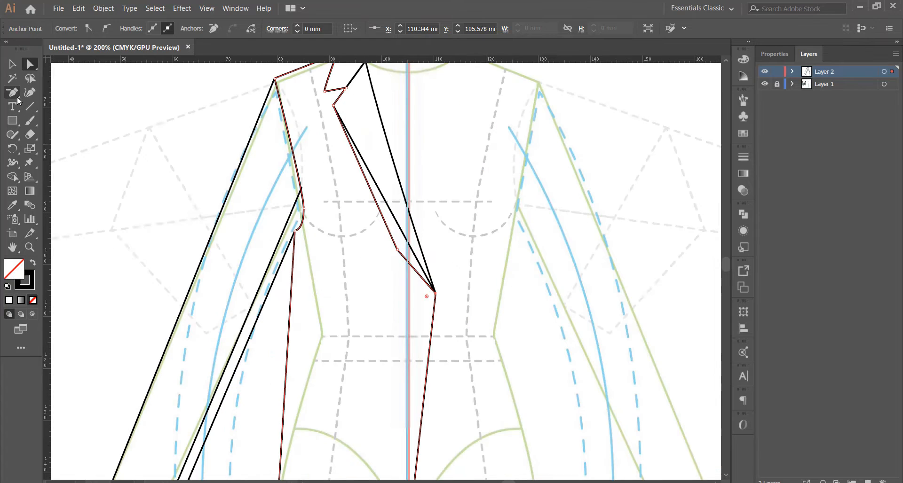
left_click(397, 250)
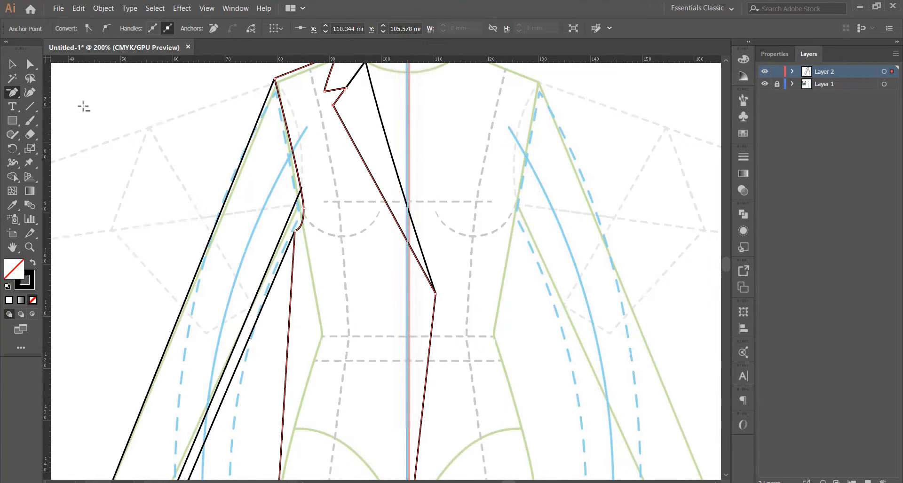
left_click(13, 65)
left_click(456, 197)
Step: Examine the blazer's front overlap and rounded hem corner on the reference photo against the sketch
scroll(428, 205, "down", 2)
scroll(420, 319, "down", 3)
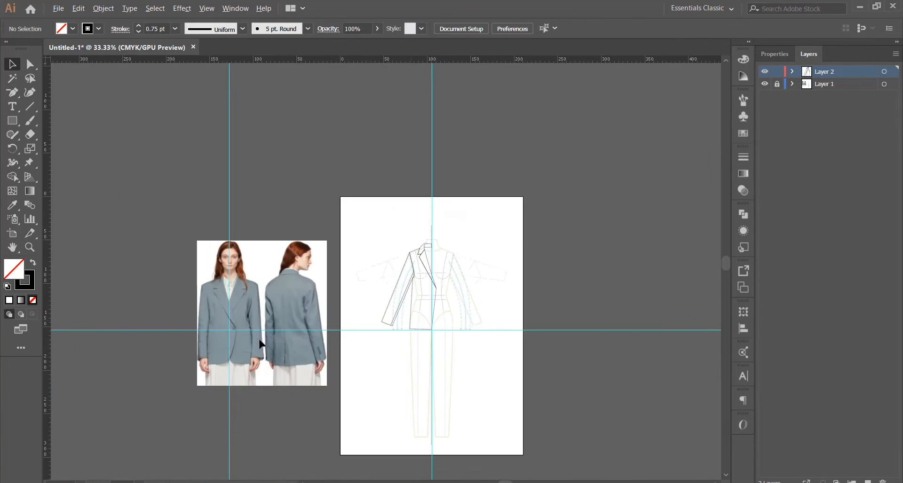
scroll(245, 336, "up", 2)
scroll(245, 381, "up", 3)
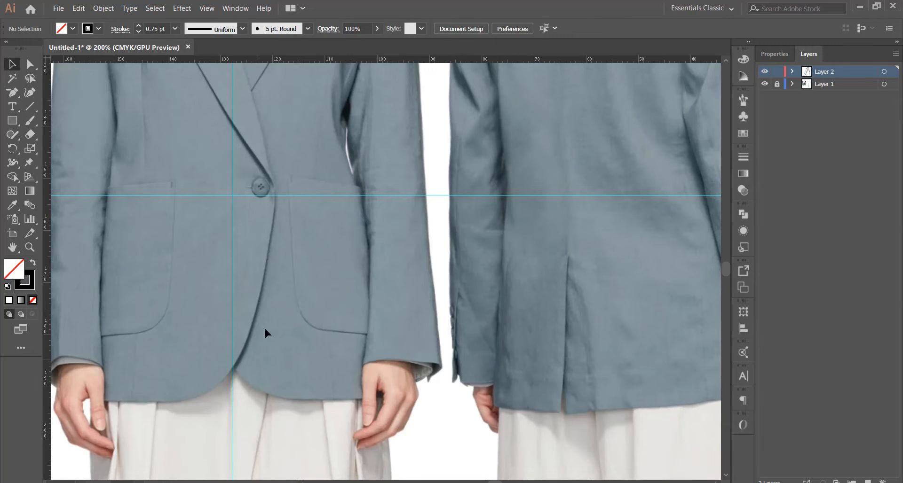
scroll(263, 326, "down", 4)
scroll(445, 275, "up", 2)
scroll(290, 206, "up", 1)
scroll(261, 178, "down", 2)
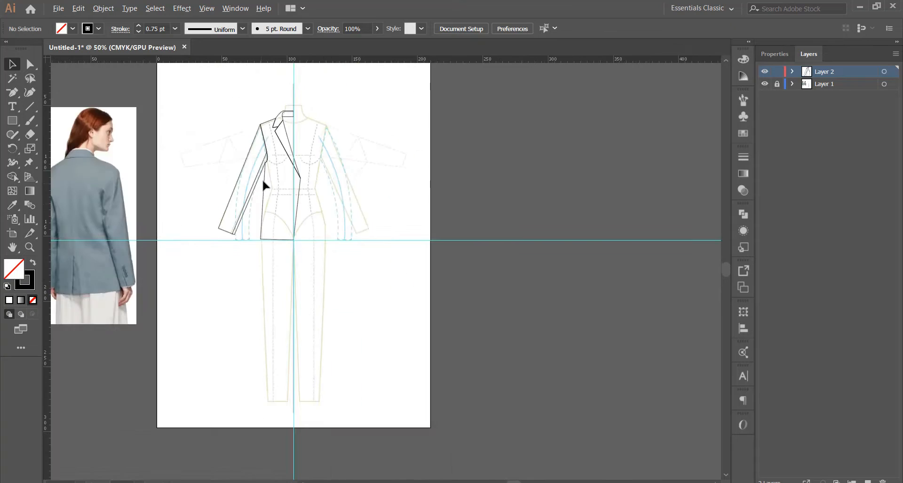
Step: Select the bodice and add an anchor on its lower front edge at X 107.428 mm, Y 131.455 mm
scroll(336, 195, "up", 4)
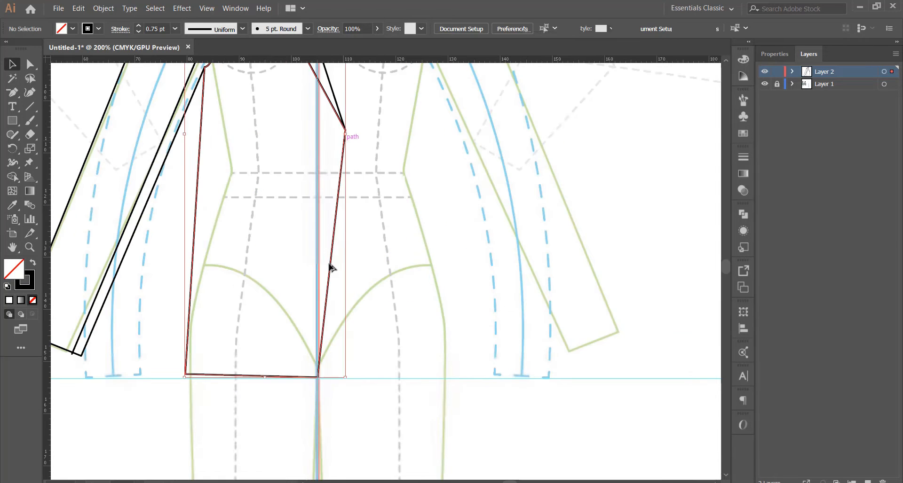
left_click(330, 267)
scroll(321, 320, "down", 1)
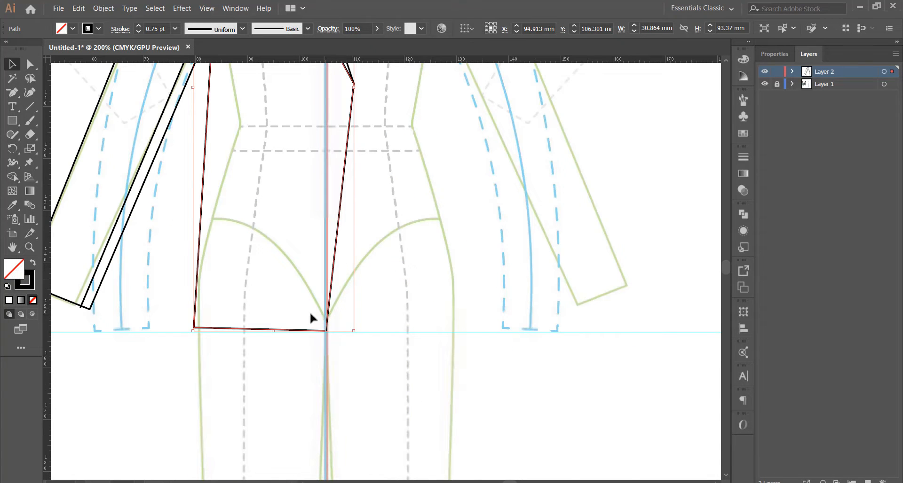
scroll(337, 287, "up", 2)
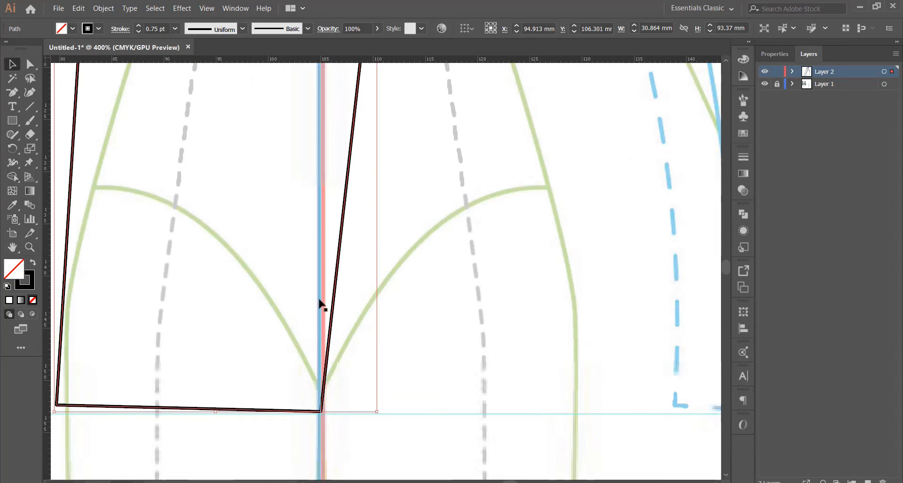
scroll(322, 413, "up", 2)
left_click(312, 413)
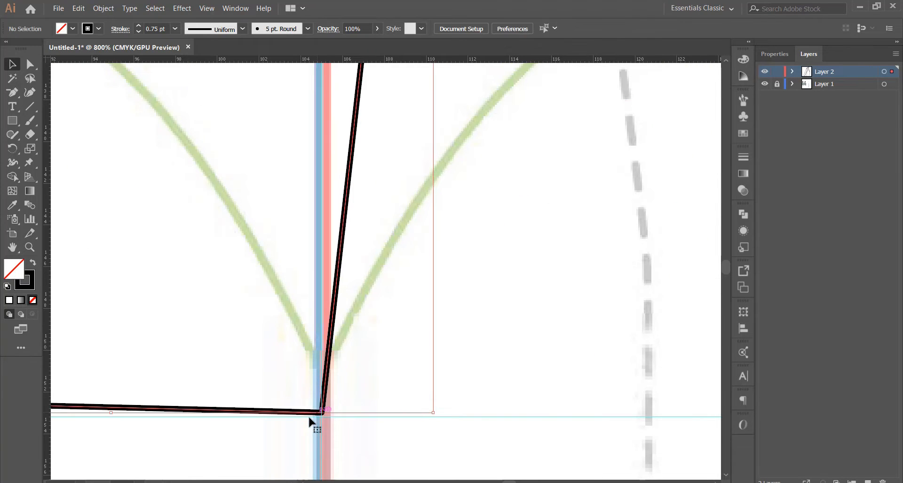
left_click(30, 64)
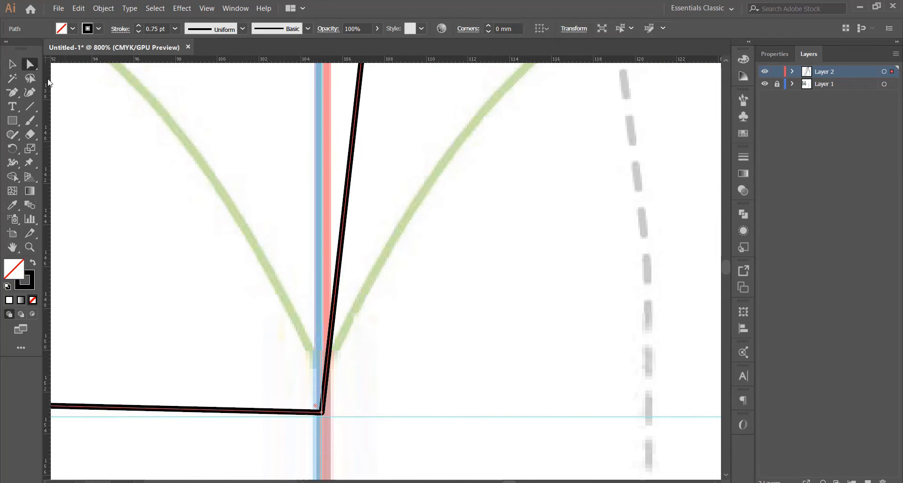
left_click(322, 413)
scroll(377, 274, "down", 3)
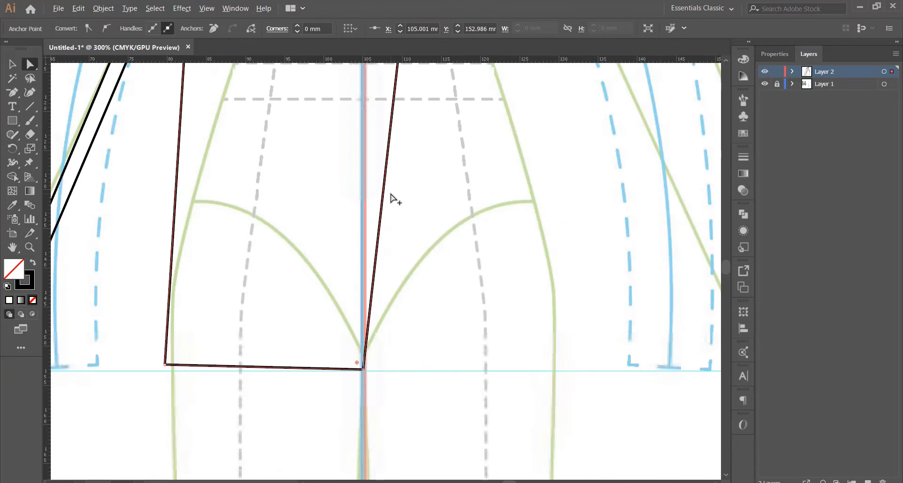
left_click_drag(12, 92, 70, 107)
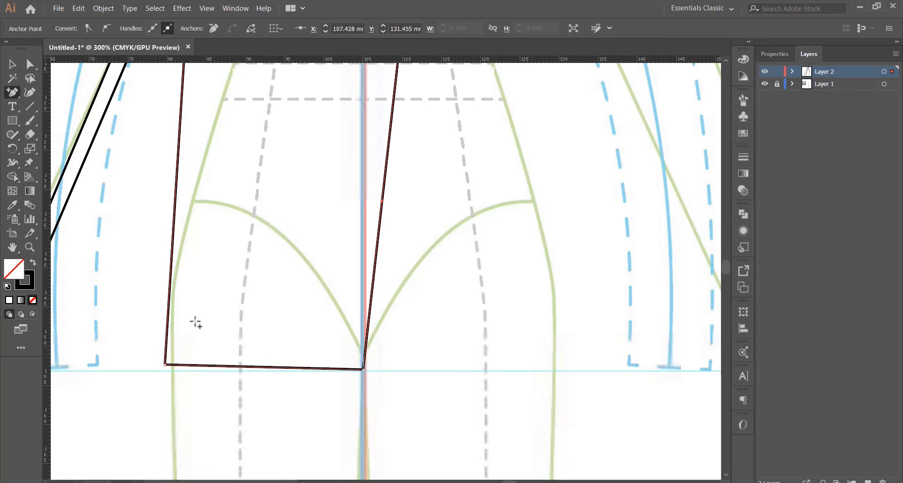
Step: Convert the bodice's front hem corner to a smooth point and move it up and inward to round the front hem
left_click(28, 66)
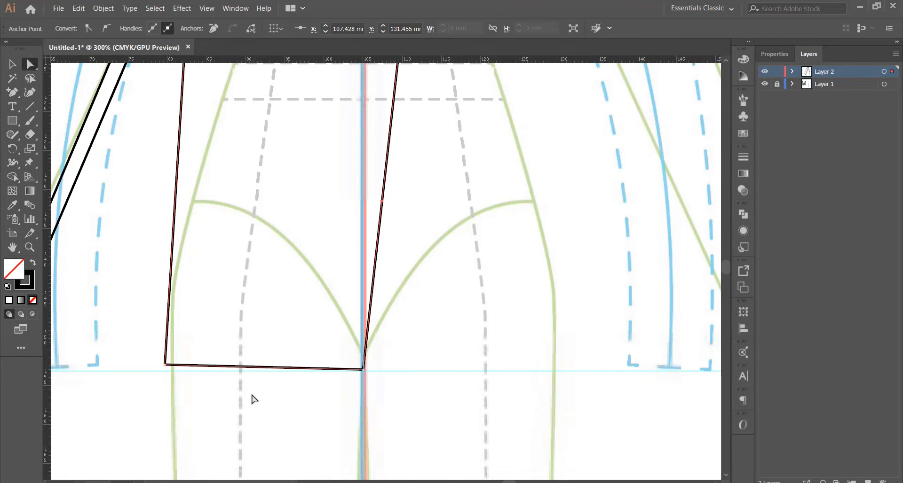
left_click(167, 365)
left_click_drag(363, 371, 367, 372)
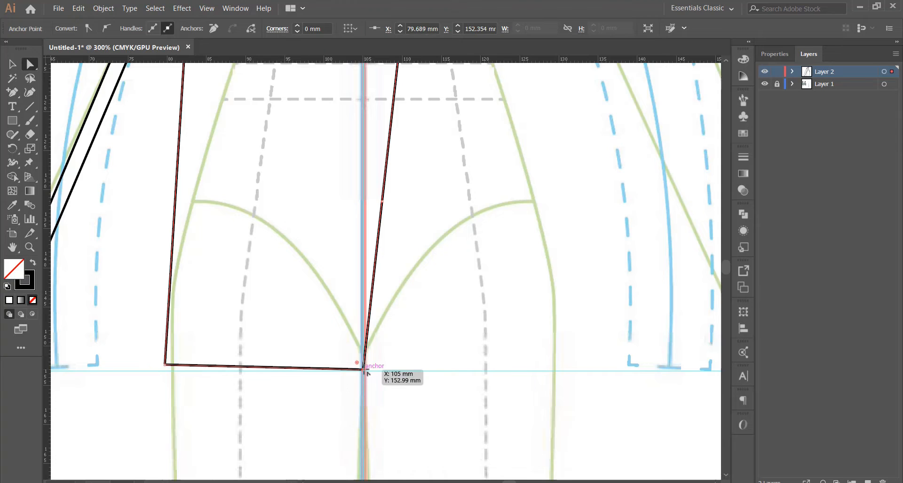
left_click(106, 28)
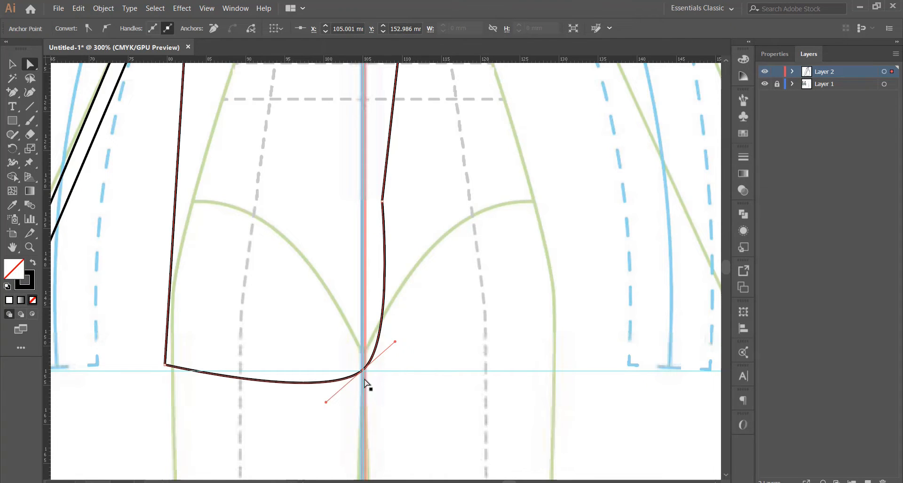
left_click_drag(364, 373, 333, 353)
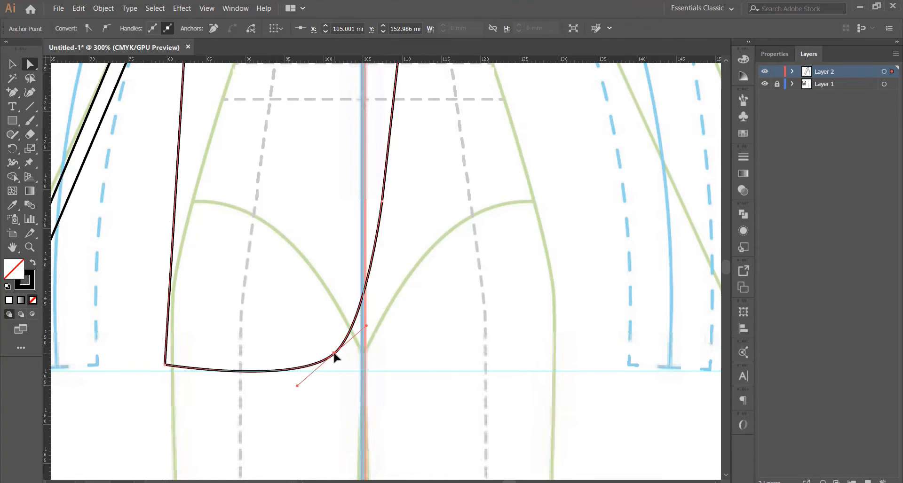
Step: Reshape the curve of the bodice's rounded front hem and move its curve anchor to X 99.055 mm, Y 153.166 mm
left_click_drag(366, 325, 384, 346)
key("ctrl+minus")
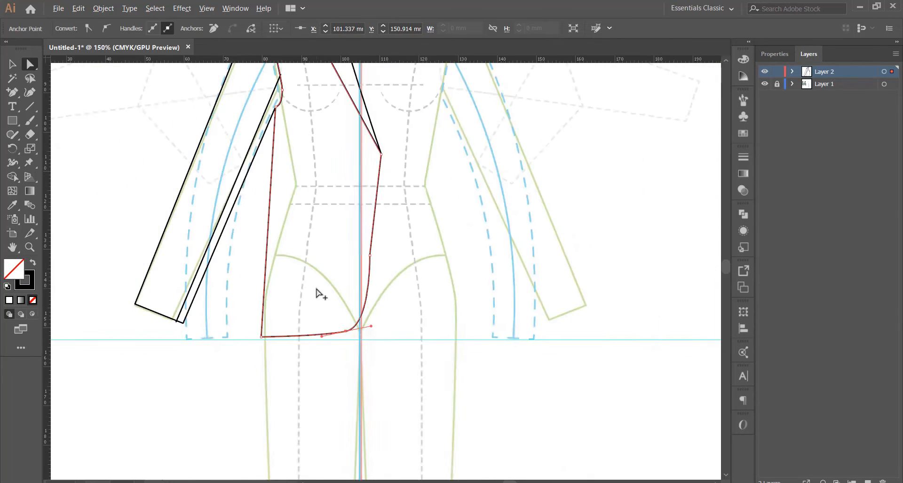
left_click_drag(354, 350, 340, 361)
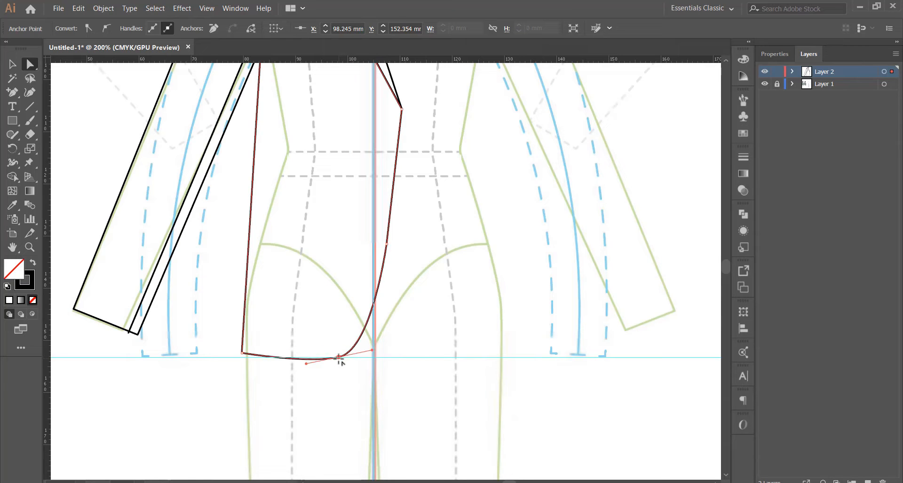
scroll(482, 321, "down", 4)
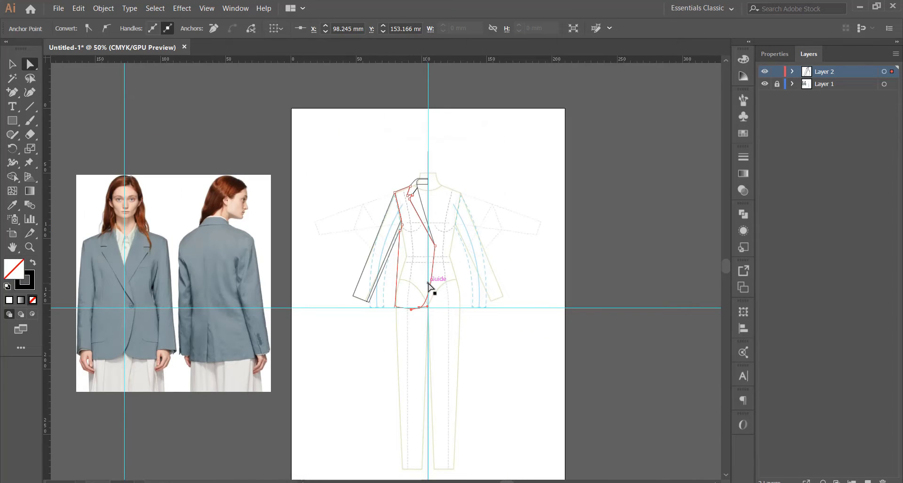
scroll(431, 285, "up", 3)
scroll(423, 301, "up", 2)
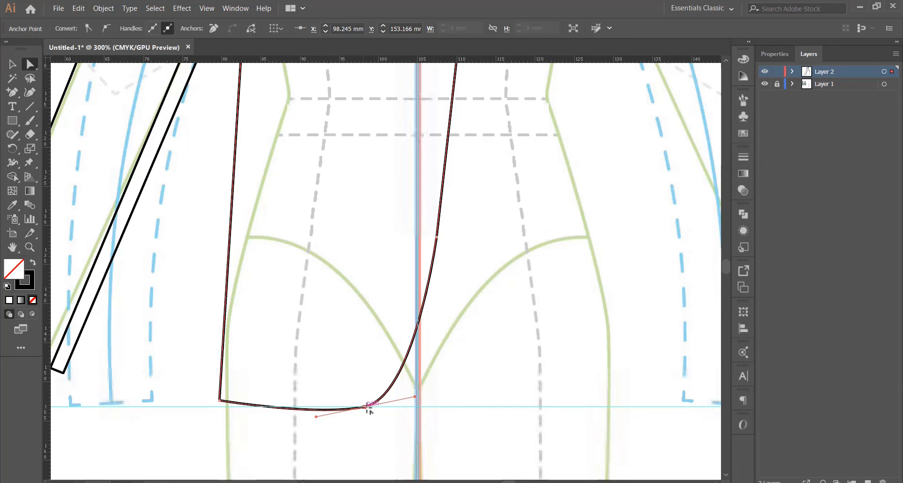
left_click_drag(369, 411, 374, 409)
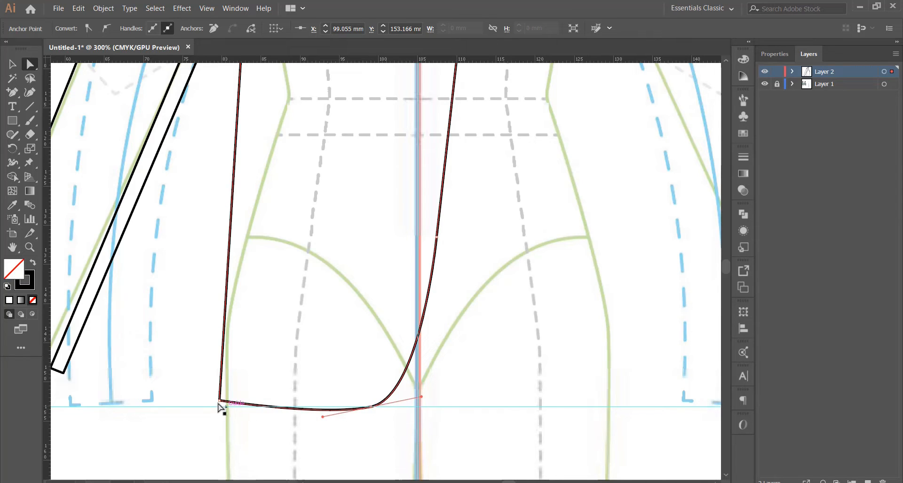
Step: Lower the bodice's side hem corner onto the hem guide at X 79.689 mm, Y 153.166 mm, and deselect the bodice
left_click_drag(221, 402, 220, 407)
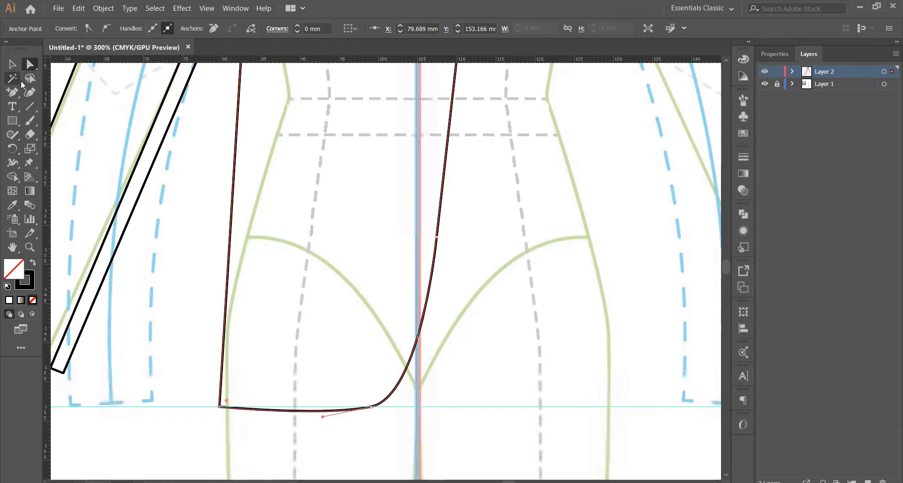
left_click(13, 66)
left_click(306, 231)
Step: Examine the blazer half's hem, side seam and lapel against the body template and the reference photo
scroll(442, 251, "down", 4)
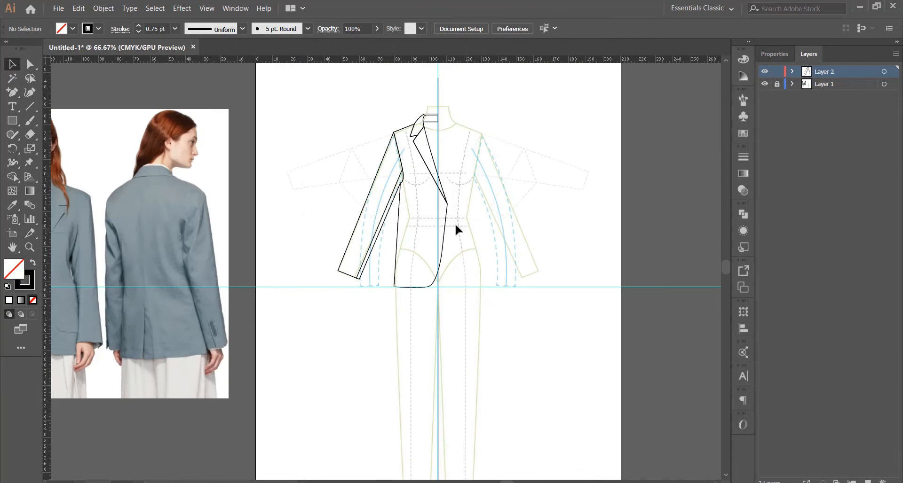
scroll(444, 134, "up", 3)
scroll(440, 144, "down", 2)
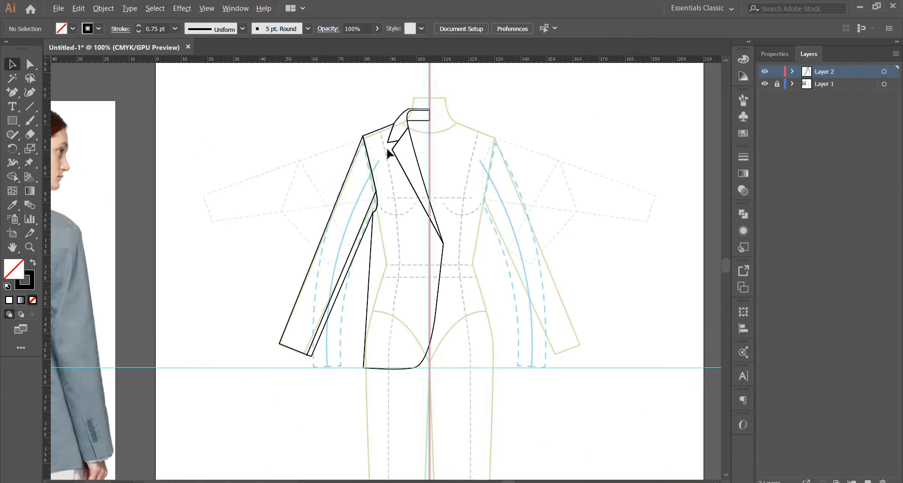
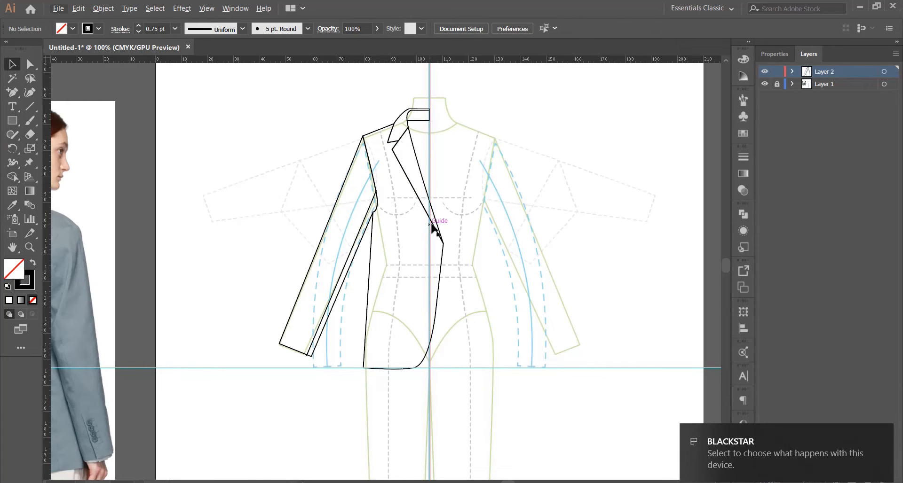
scroll(431, 228, "down", 2)
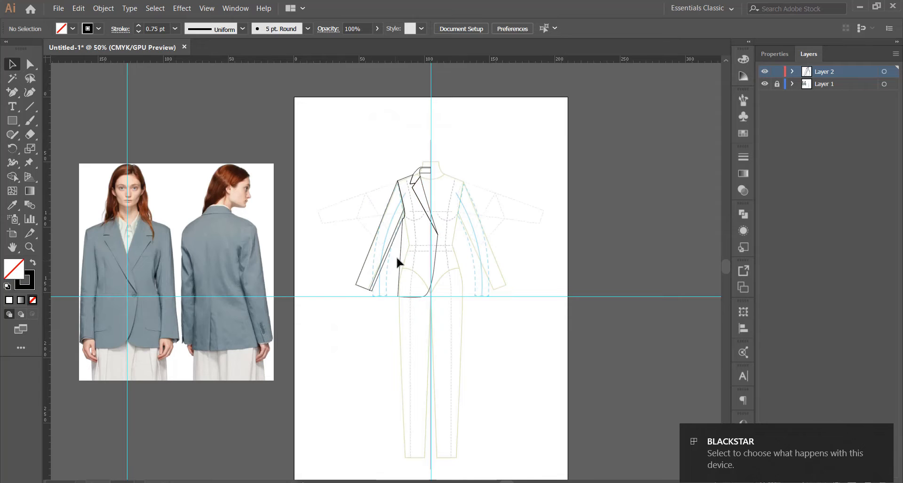
scroll(397, 260, "up", 3)
scroll(437, 254, "down", 3)
scroll(162, 281, "up", 2)
scroll(522, 221, "up", 3)
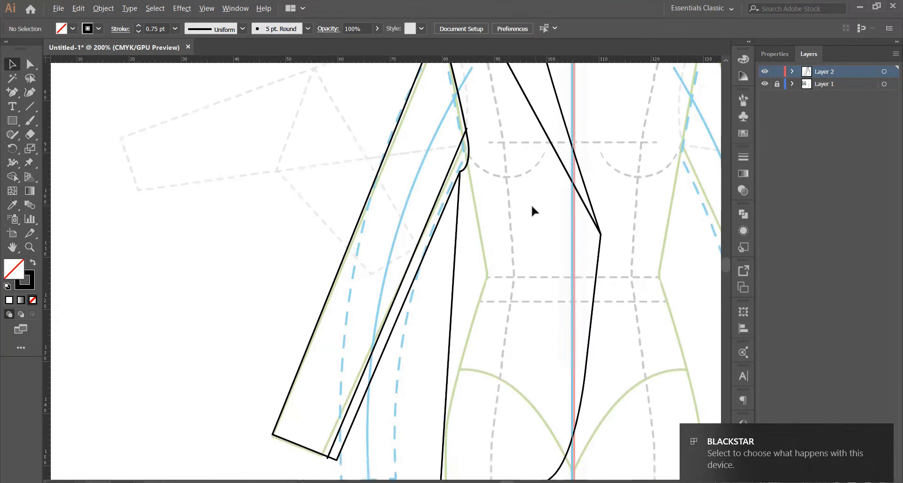
scroll(506, 272, "down", 4)
scroll(529, 245, "up", 3)
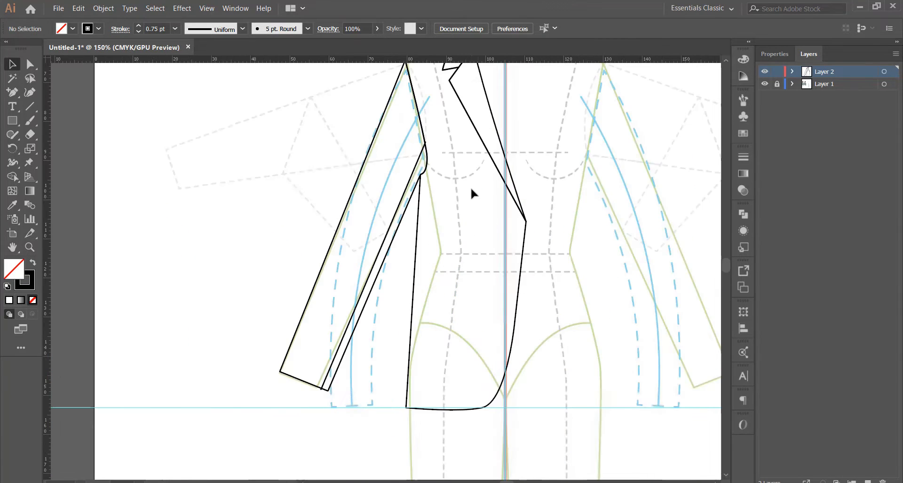
scroll(497, 232, "up", 2)
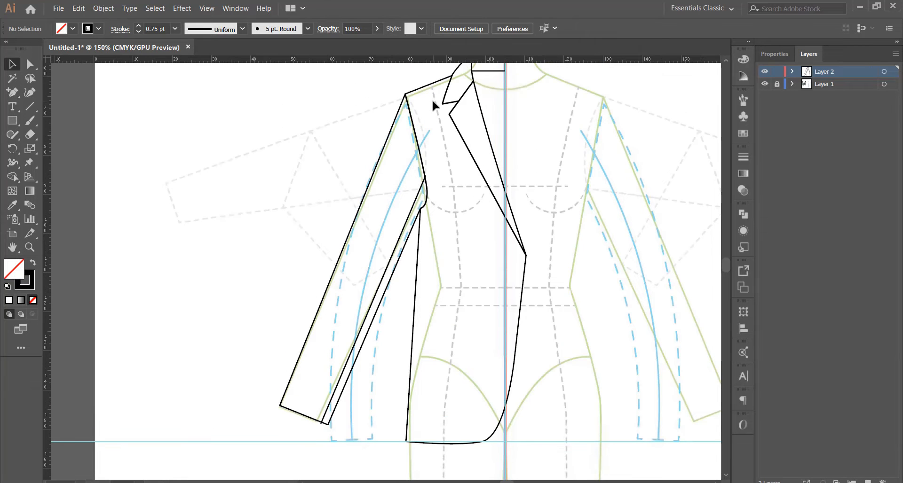
scroll(497, 264, "up", 1)
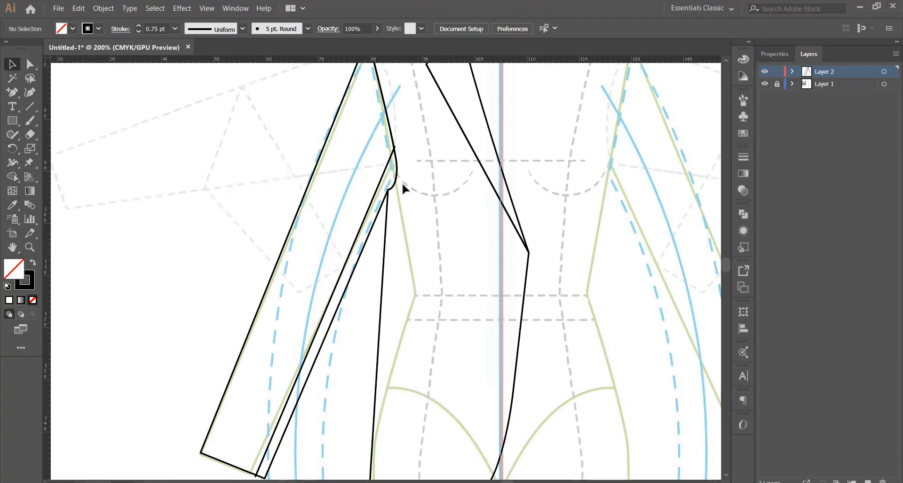
Step: Draw a bent dart line about 47 mm tall with the Pen tool, from just below the bust line through the waist to Y 135.962 mm
left_click_drag(13, 92, 54, 91)
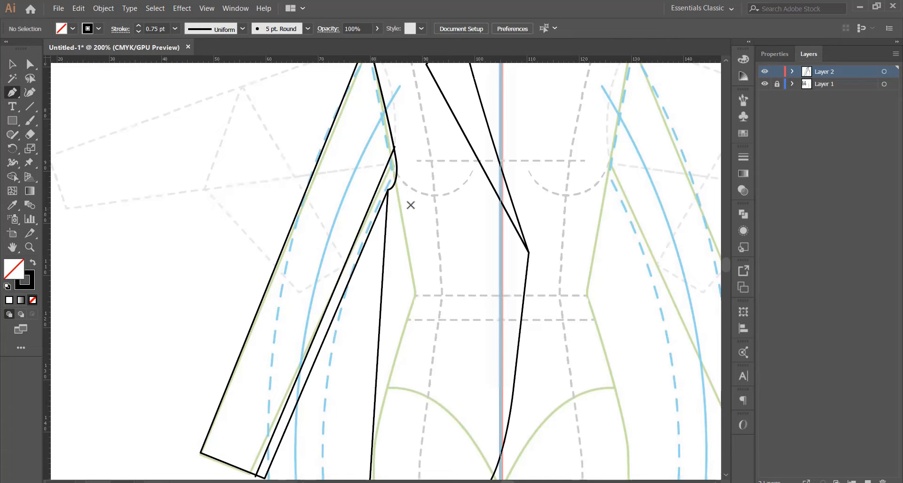
left_click(430, 165)
left_click(444, 297)
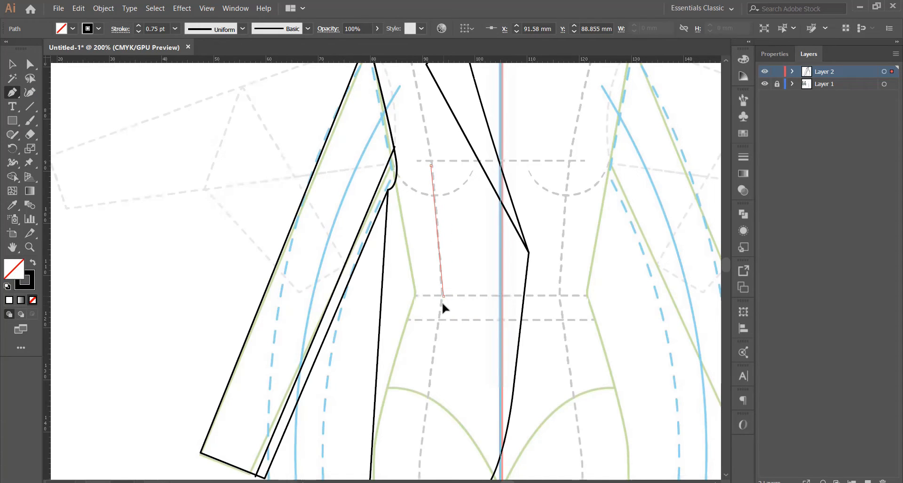
left_click(437, 333)
left_click(426, 411)
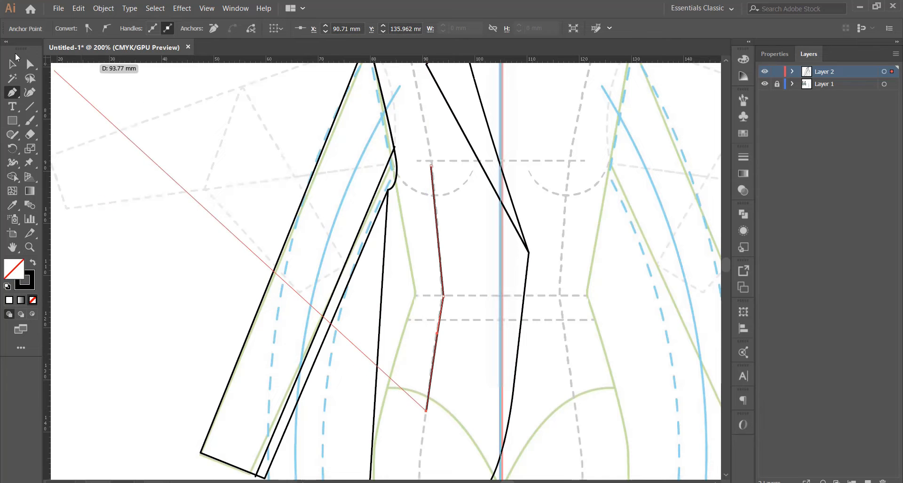
left_click(12, 64)
left_click(200, 181)
Step: Examine the front dart and patch pocket on the reference photo against the dart line on the sketch
scroll(412, 264, "down", 5)
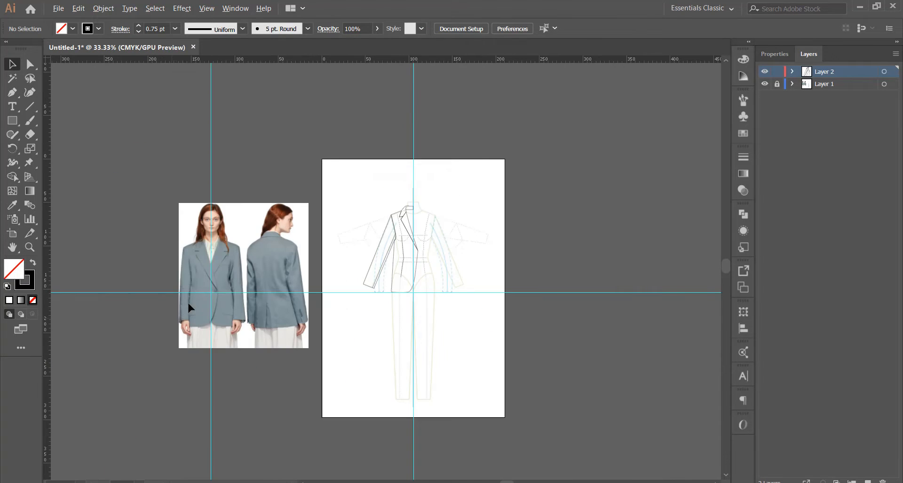
scroll(188, 304, "up", 5)
scroll(203, 273, "down", 3)
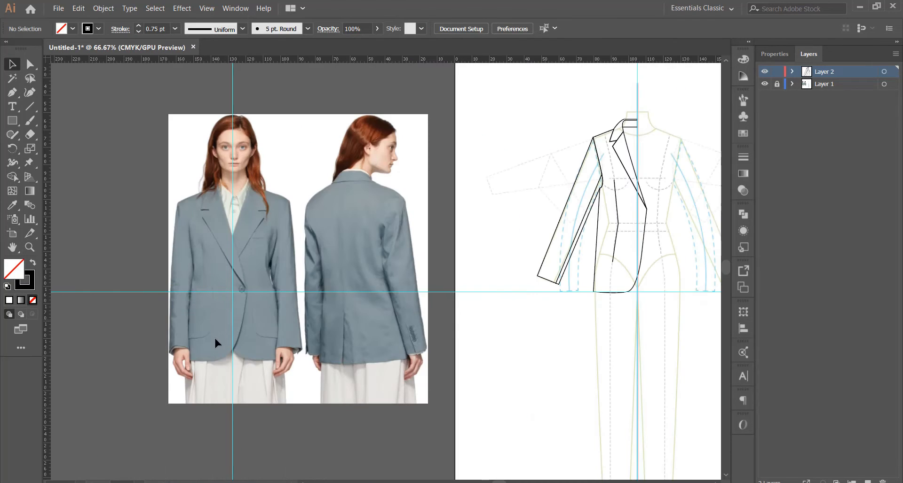
scroll(612, 246, "up", 3)
scroll(604, 238, "down", 1)
scroll(587, 238, "up", 1)
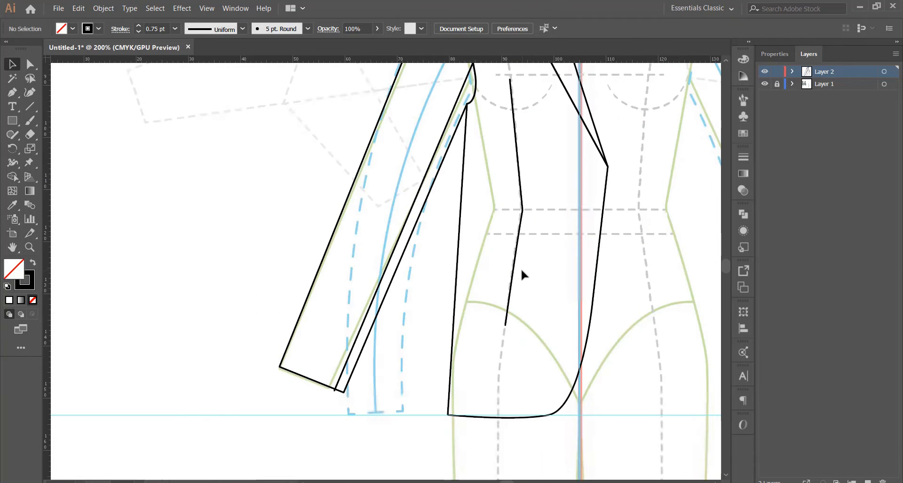
left_click(512, 279)
scroll(464, 237, "down", 3)
scroll(504, 233, "up", 3)
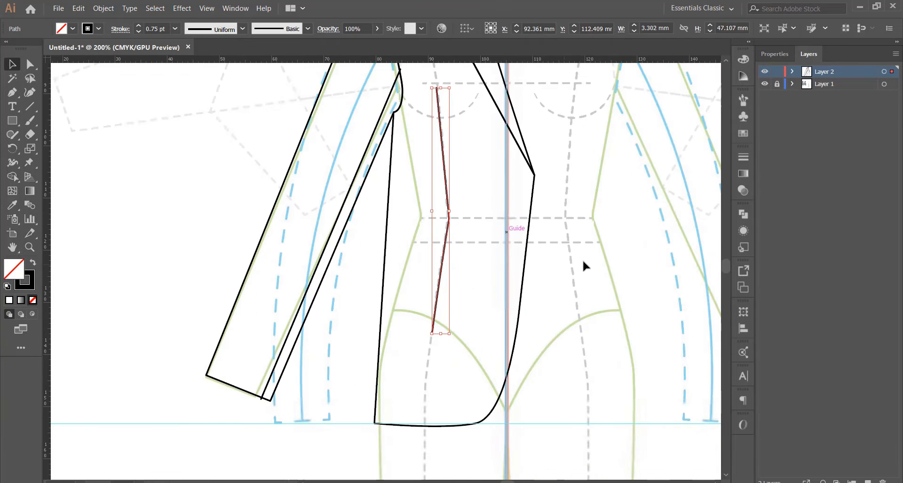
Step: Draw a patch pocket rectangle of about 16.2 by 24 mm over the dart line, with its upper edge on the waistline
left_click(473, 269)
key("m")
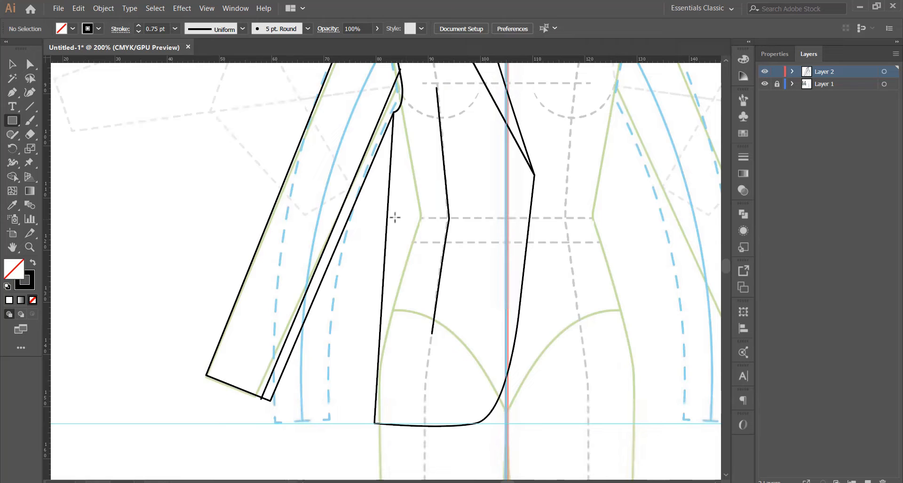
left_click_drag(394, 217, 477, 343)
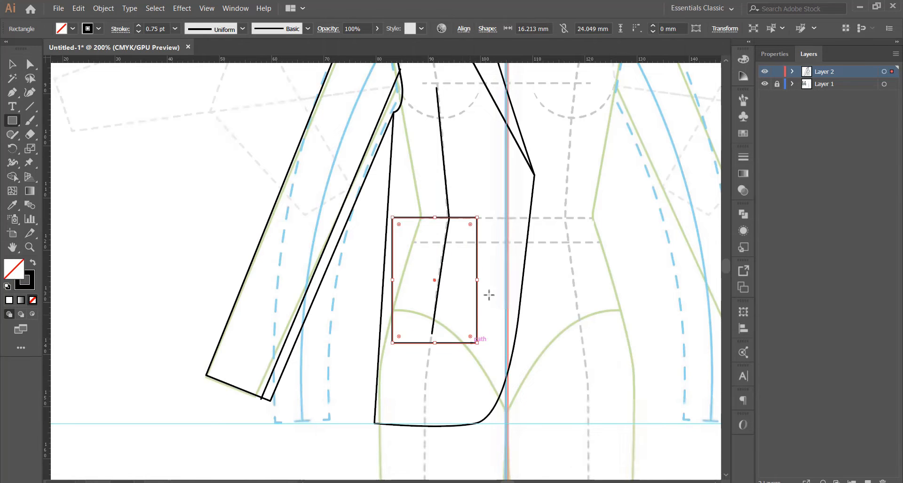
Step: Examine the patch pocket's shape and its position relative to the side seam and button on the reference photo
scroll(489, 295, "down", 5)
scroll(178, 300, "up", 5)
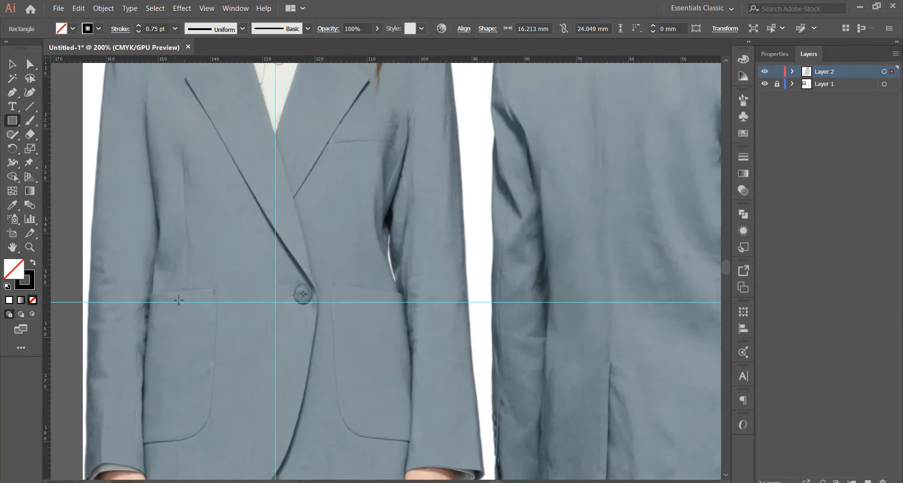
scroll(133, 309, "down", 1)
scroll(173, 269, "left", 1)
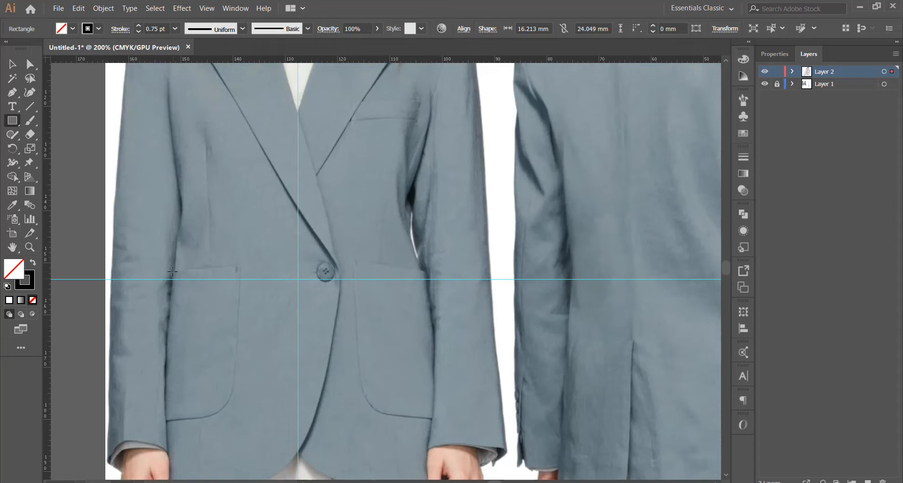
scroll(211, 237, "down", 3)
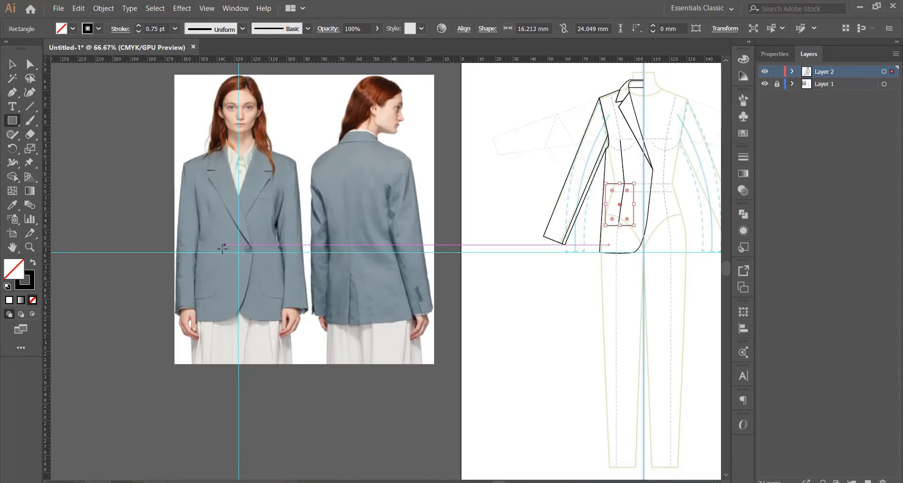
scroll(349, 194, "down", 1)
scroll(580, 179, "up", 4)
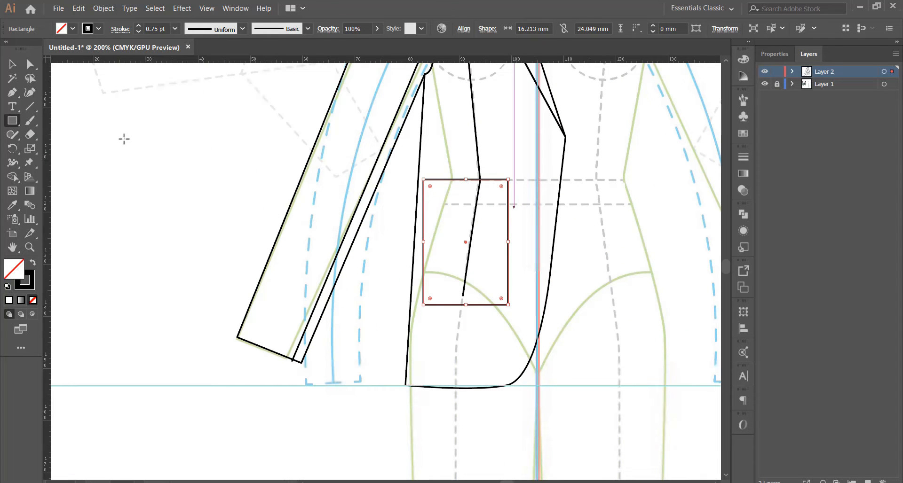
Step: Move the pocket rectangle outward across the bodice's side seam, centring it at X 86.581 mm, Y 125.739 mm
left_click(29, 64)
scroll(553, 200, "up", 2)
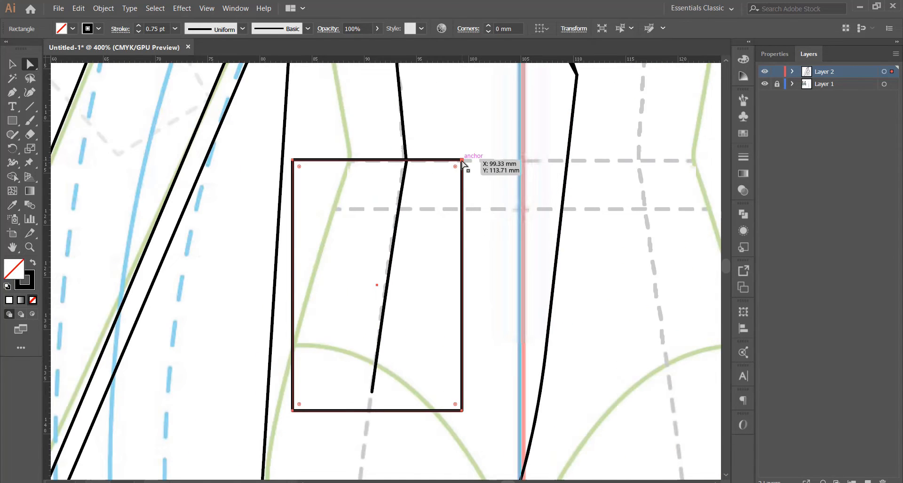
scroll(466, 170, "down", 4)
scroll(153, 253, "up", 1)
scroll(151, 250, "left", 3)
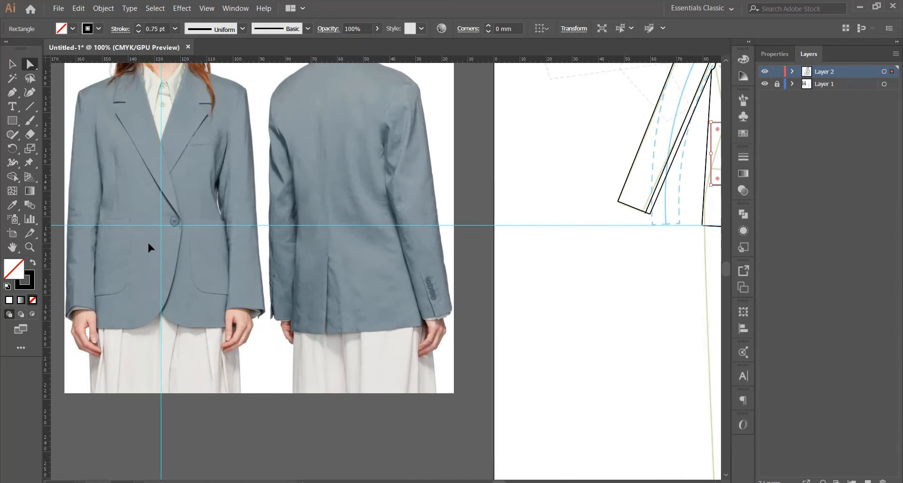
scroll(342, 237, "down", 2)
scroll(517, 168, "up", 4)
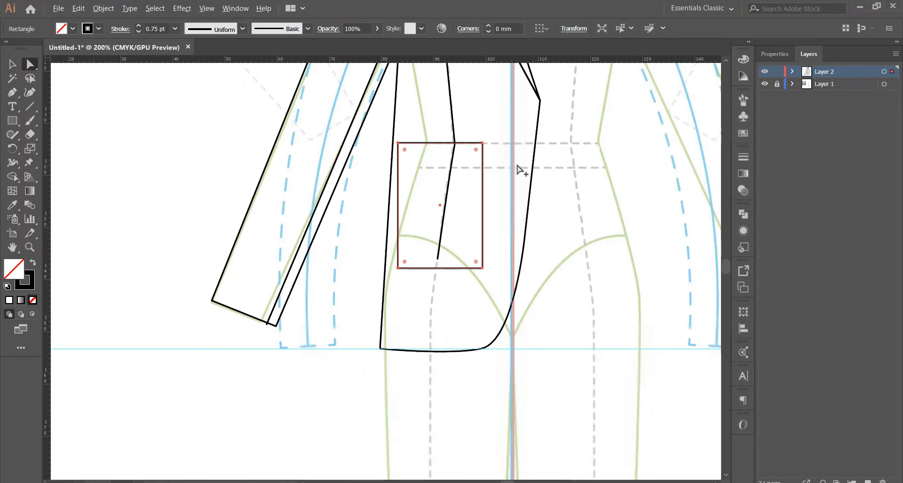
left_click_drag(485, 179, 450, 158)
Step: Round the pocket rectangle's two lower corners to a radius of 3.81 mm, following the pocket on the reference photo
scroll(470, 143, "up", 2)
scroll(471, 306, "down", 6)
scroll(248, 379, "up", 5)
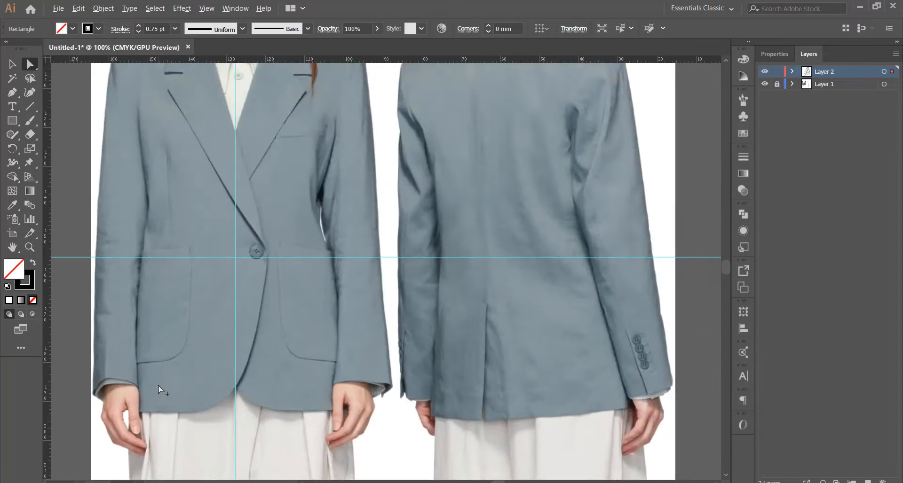
scroll(195, 322, "down", 4)
scroll(517, 313, "up", 5)
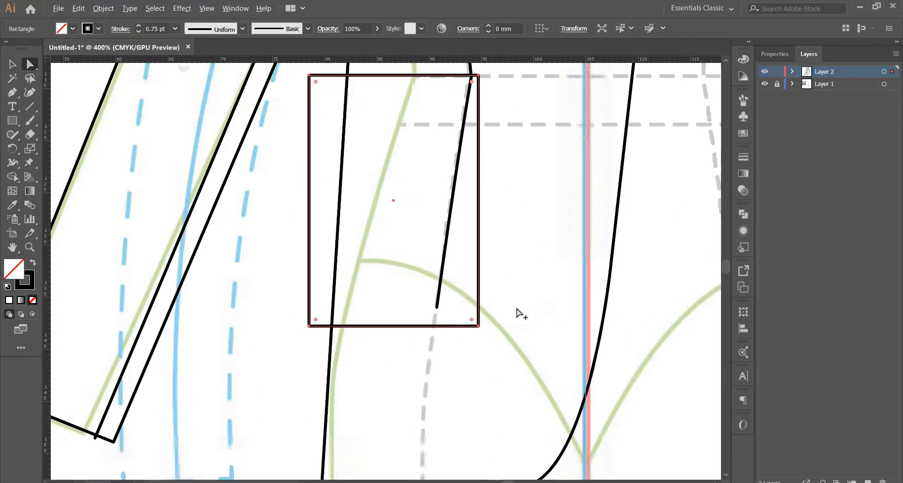
left_click(478, 326)
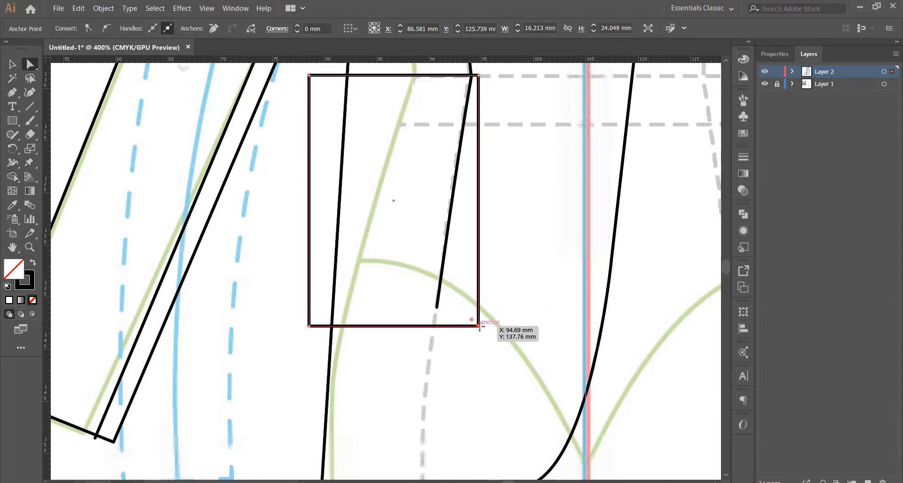
left_click(309, 326, "shift")
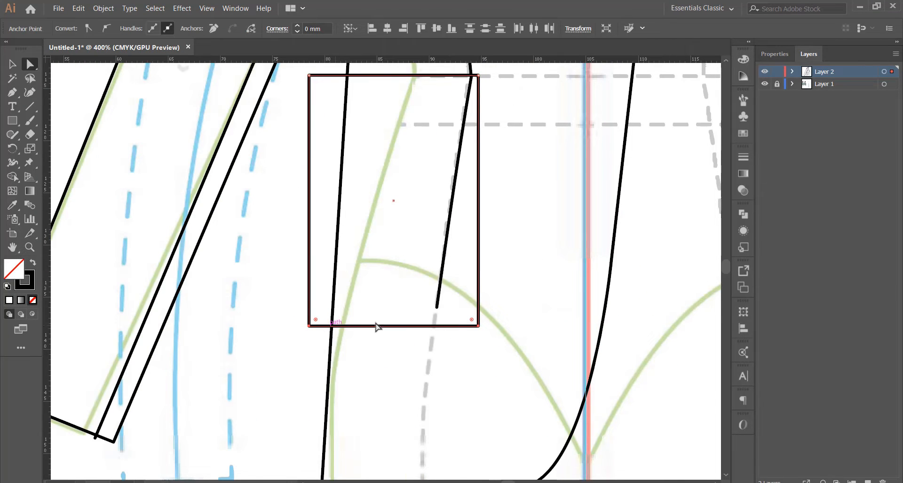
left_click_drag(472, 320, 435, 301)
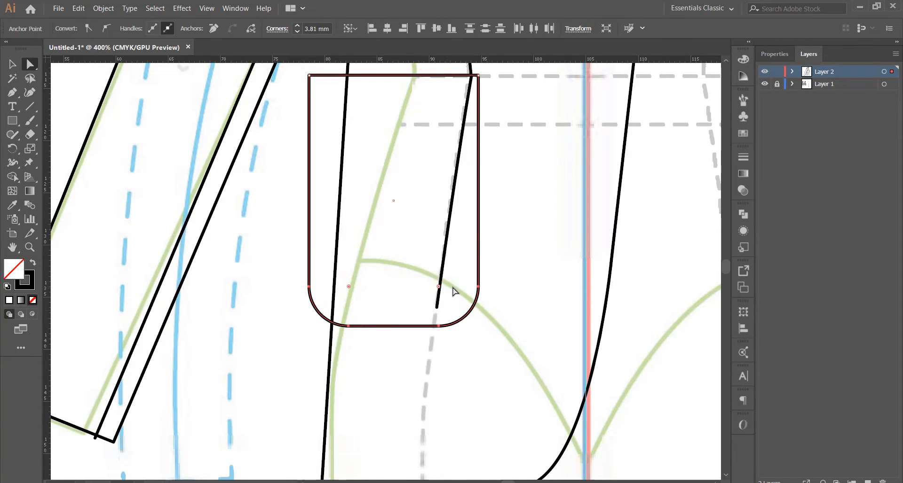
Step: Rotate the pocket rectangle slightly clockwise so that its long edges run parallel to the bodice's side seam
scroll(453, 290, "down", 5)
scroll(469, 272, "up", 4)
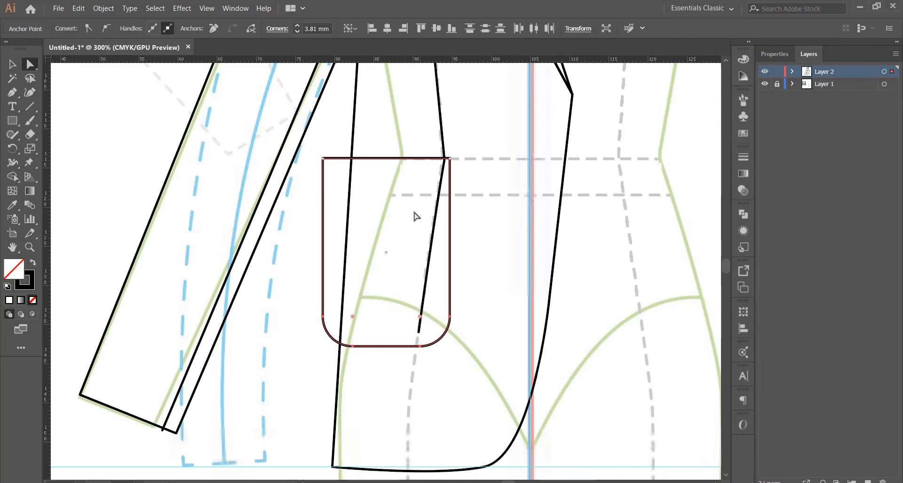
left_click(13, 64)
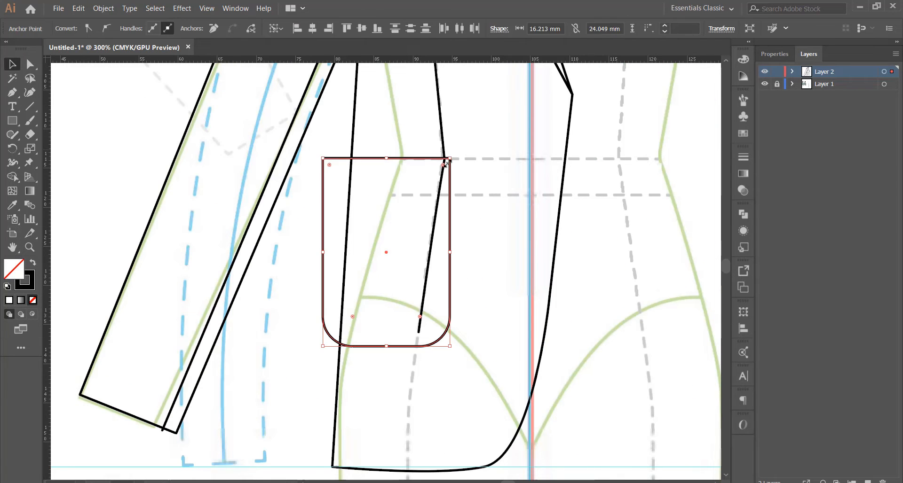
left_click(460, 161)
left_click(449, 161)
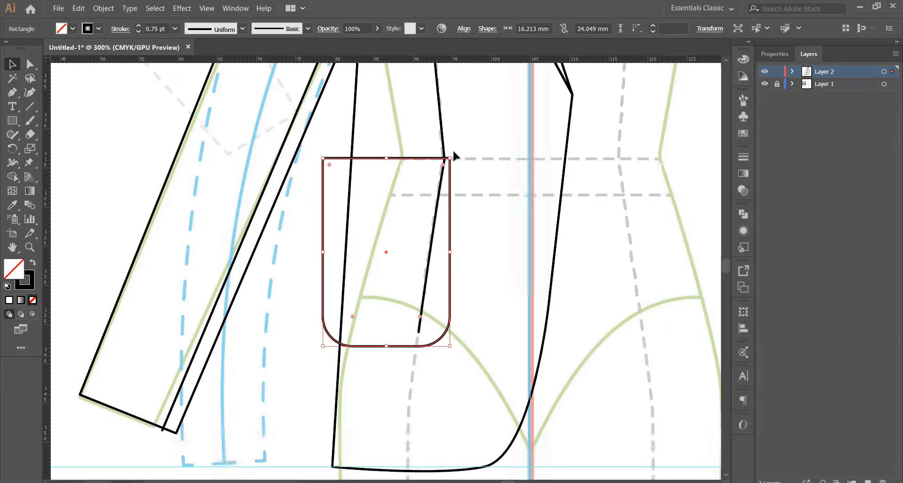
left_click_drag(451, 154, 459, 153)
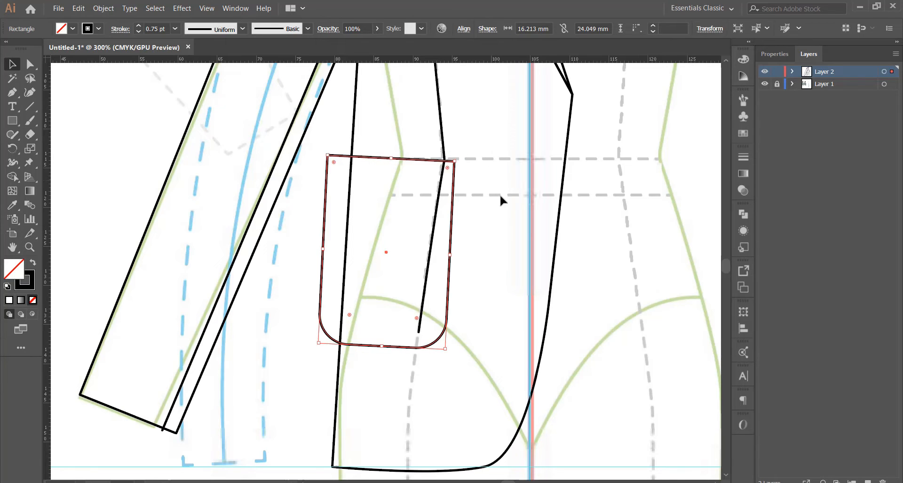
left_click(499, 199)
scroll(468, 229, "down", 1)
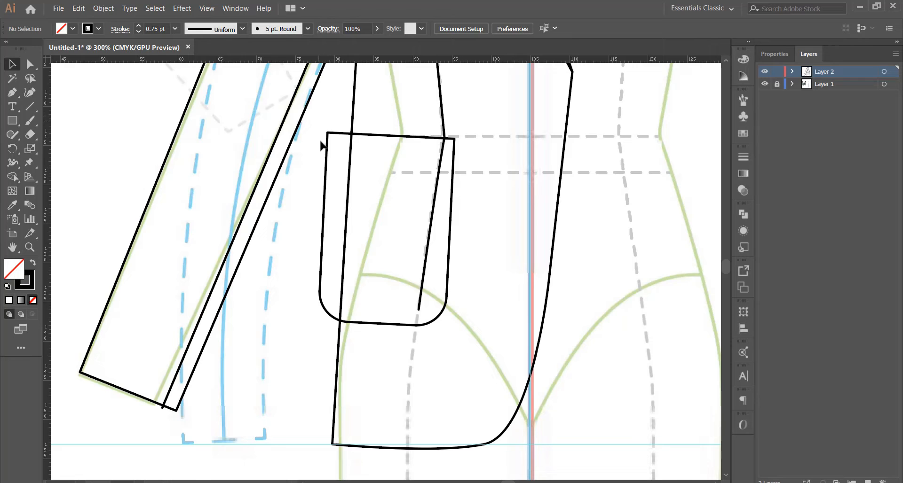
Step: Remove the part of the pocket outside the bodice's side seam with the Shape Builder tool
left_click_drag(321, 147, 500, 369)
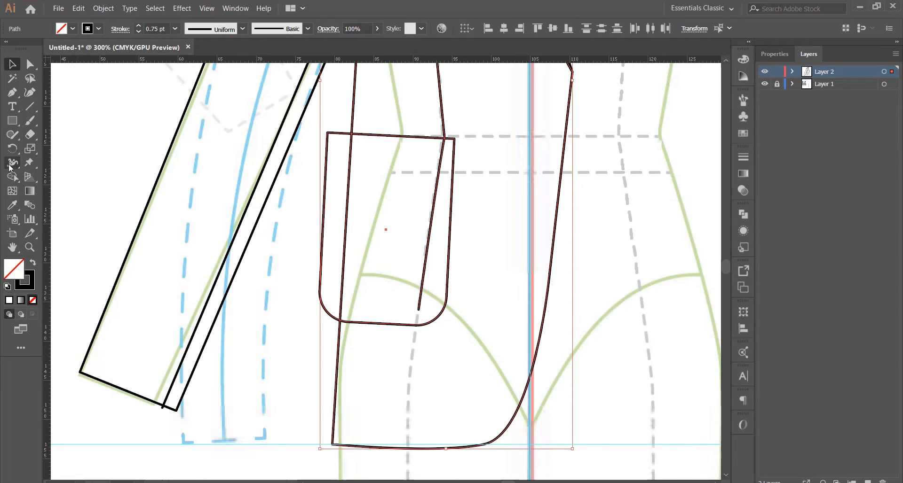
left_click(12, 177)
mouse_move(321, 122)
left_mouse_down()
mouse_move(320, 247)
mouse_move(314, 218)
left_mouse_up()
left_click(12, 65)
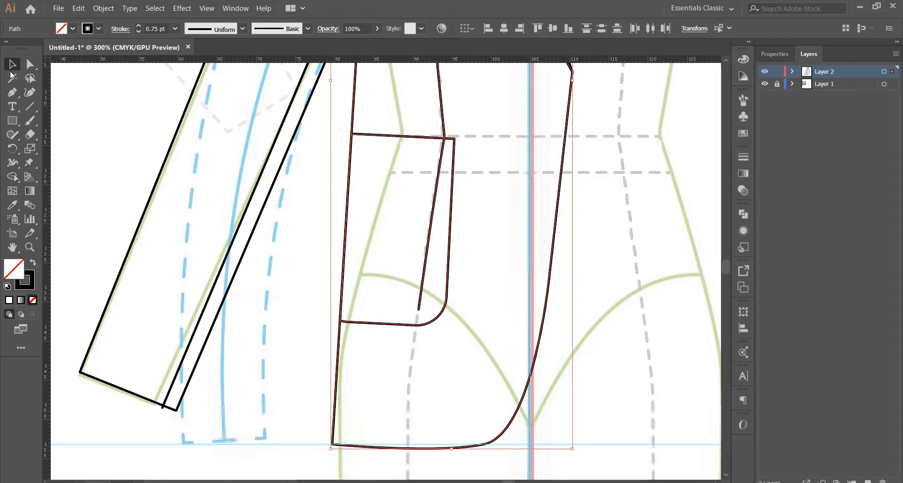
Step: Delete the lower anchor of the dart line so the dart ends at the pocket's upper edge
left_click(430, 195)
left_click(443, 154)
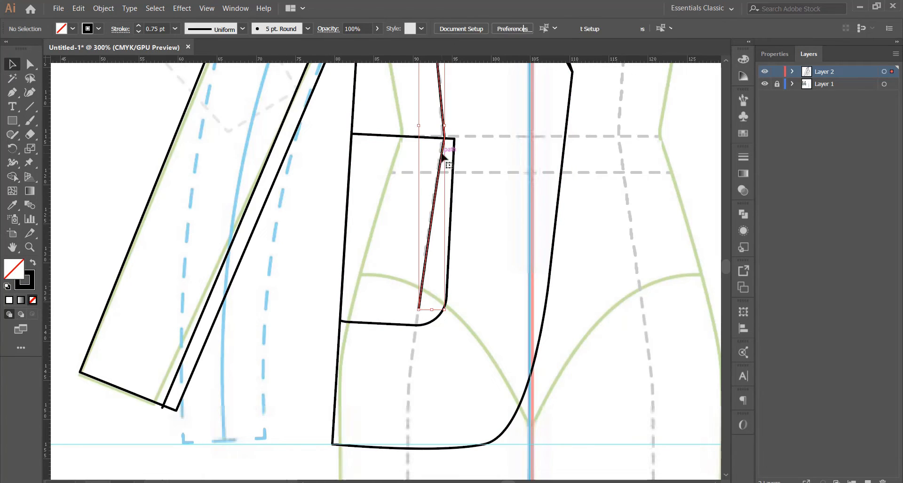
left_click(30, 64)
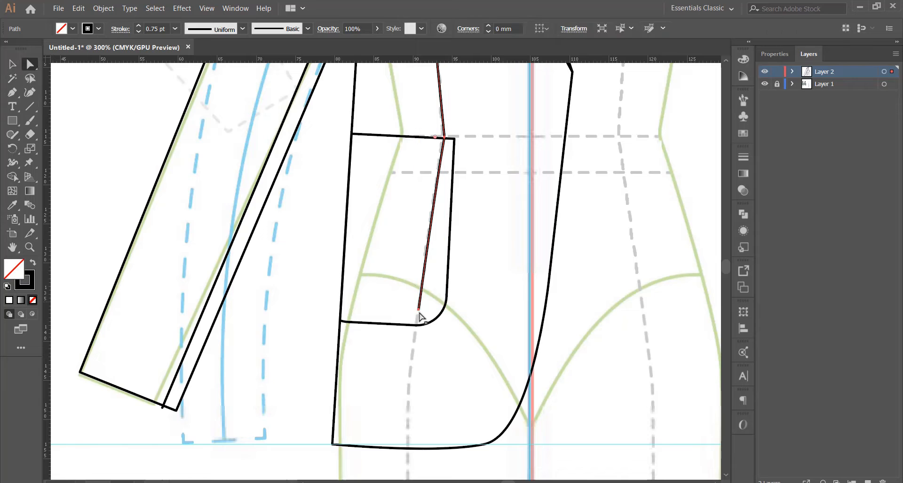
left_click_drag(416, 311, 443, 161)
scroll(458, 132, "up", 2)
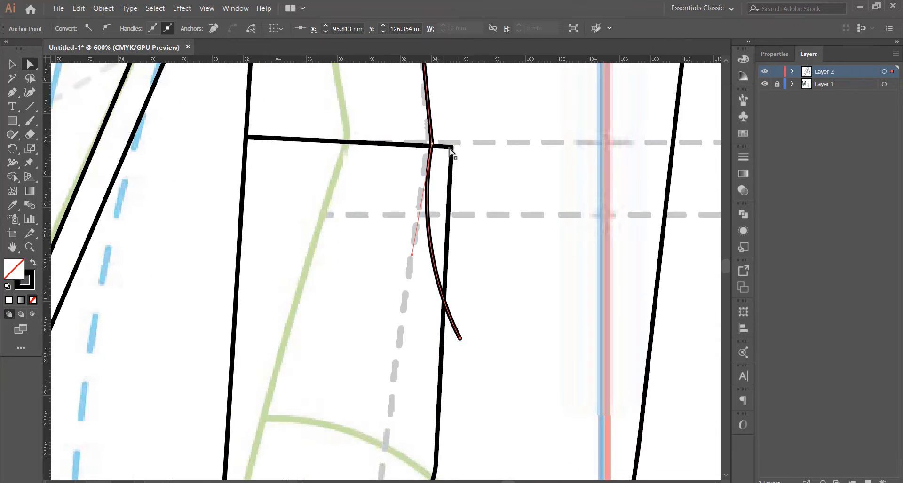
key("Delete")
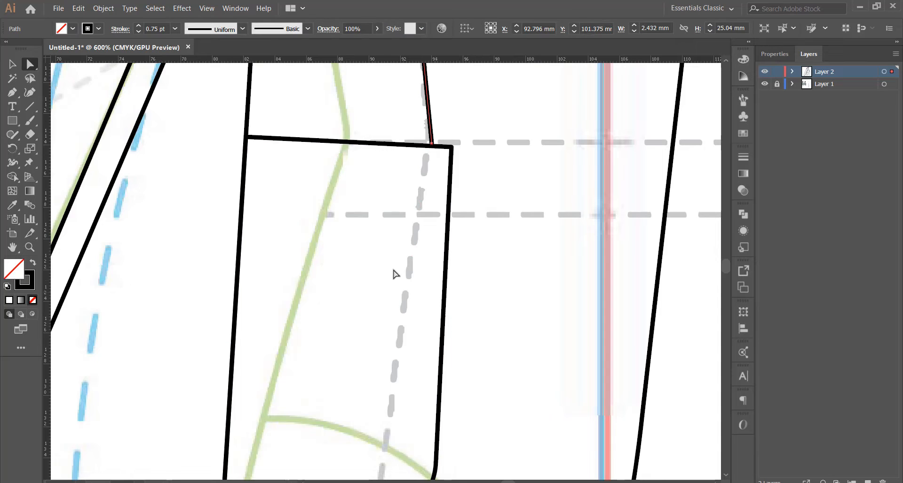
left_click(12, 64)
left_click(436, 154)
Step: Compare the pocket's length and its distance from the hem with the blazer on the reference photo
scroll(442, 151, "down", 7)
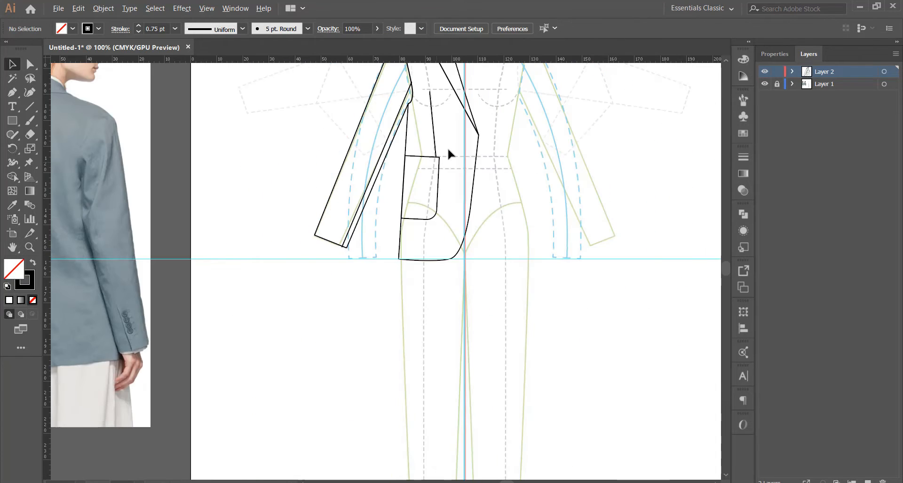
scroll(449, 103, "up", 1)
scroll(445, 158, "down", 1)
scroll(234, 182, "up", 2)
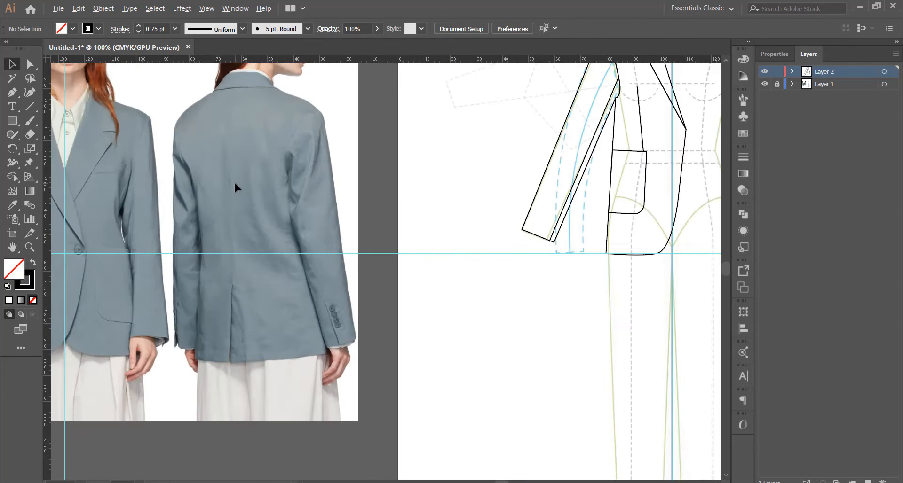
scroll(210, 210, "down", 1)
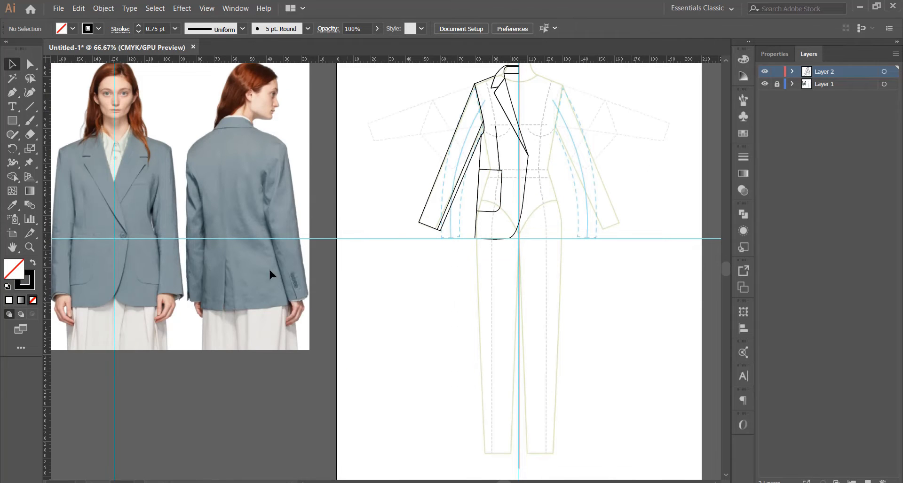
scroll(456, 258, "up", 3)
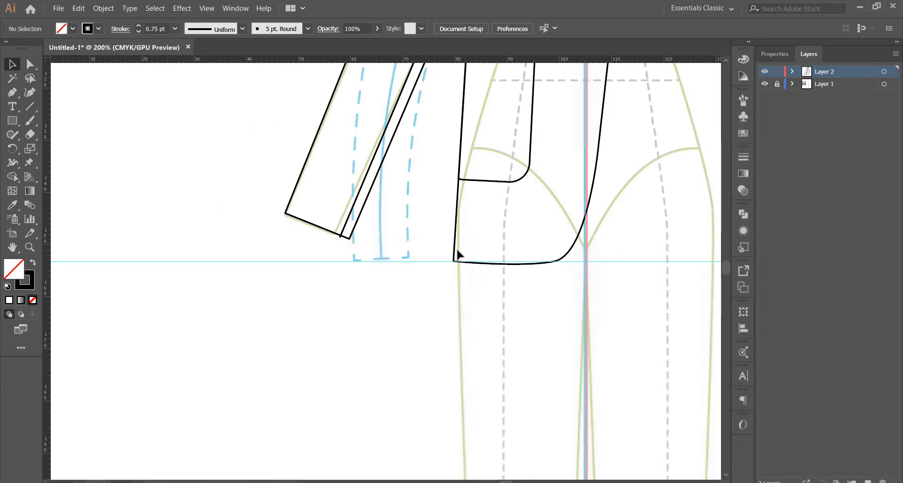
left_click(456, 252)
scroll(508, 203, "down", 2)
scroll(547, 177, "up", 1)
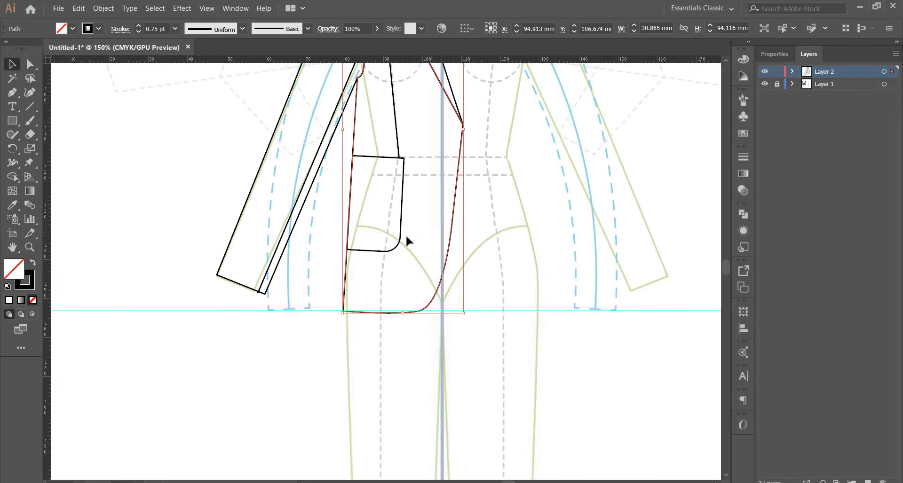
left_click(383, 253)
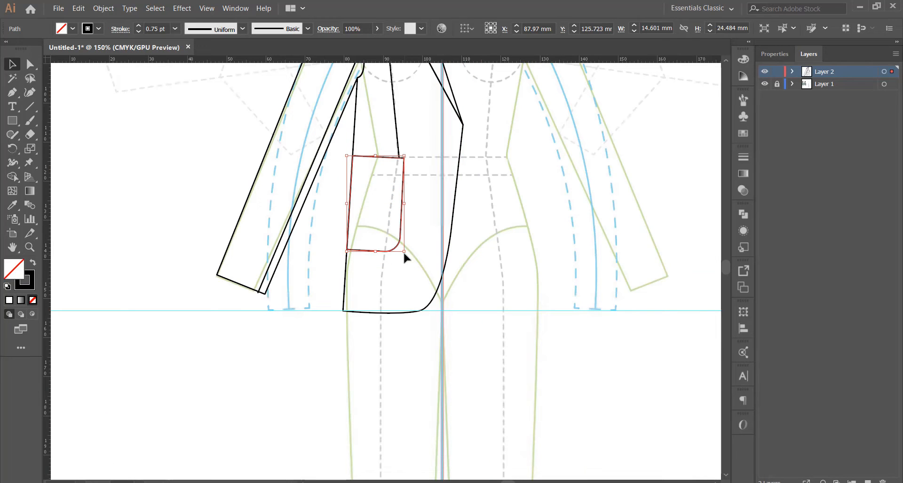
left_click_drag(403, 258, 405, 264)
key("ctrl+z")
scroll(400, 258, "up", 2)
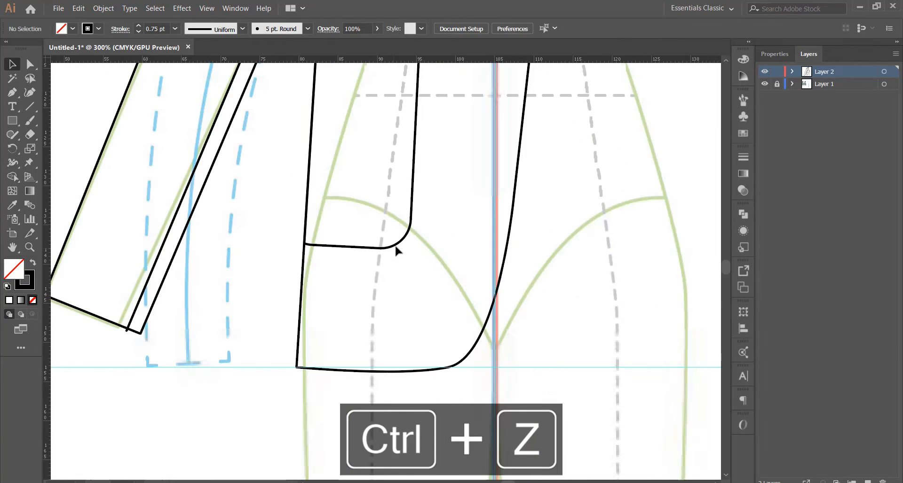
Step: Lengthen the pocket to about 27.5 mm by moving only its lower-edge and rounded-corner anchors down towards the hem
scroll(406, 245, "up", 1)
left_click(401, 233)
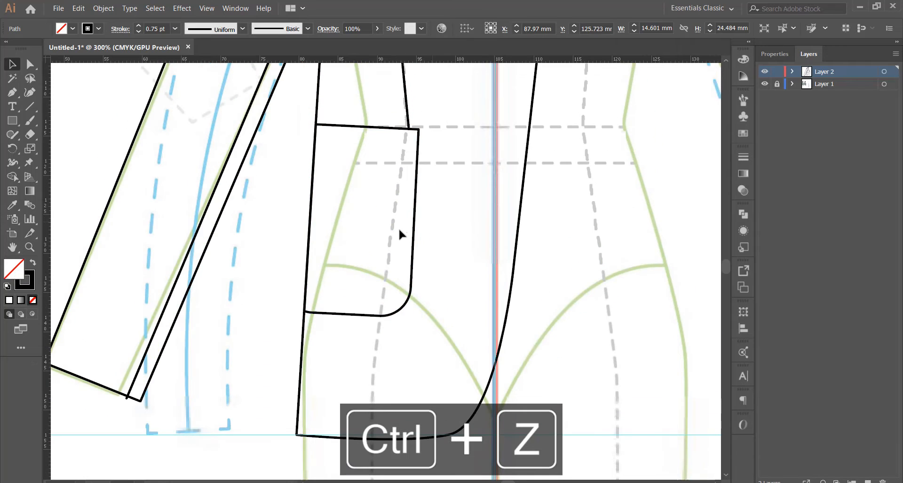
left_click(417, 221)
key("a")
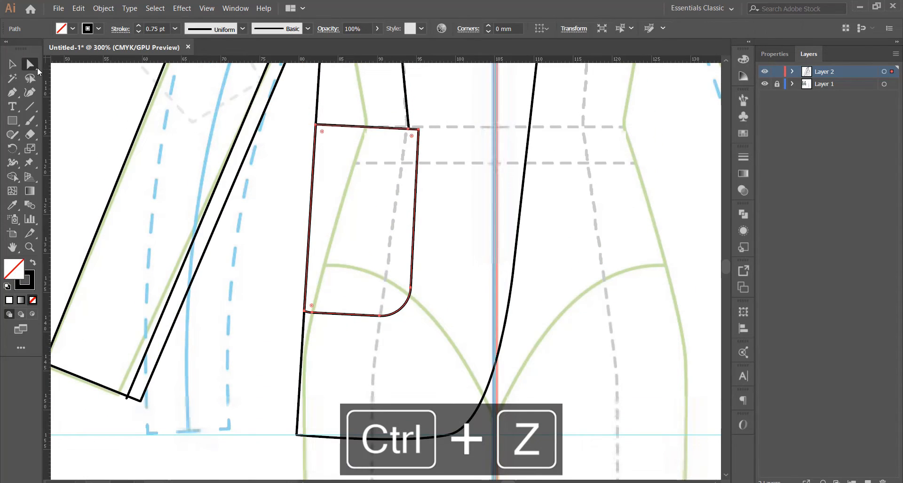
left_click(410, 291)
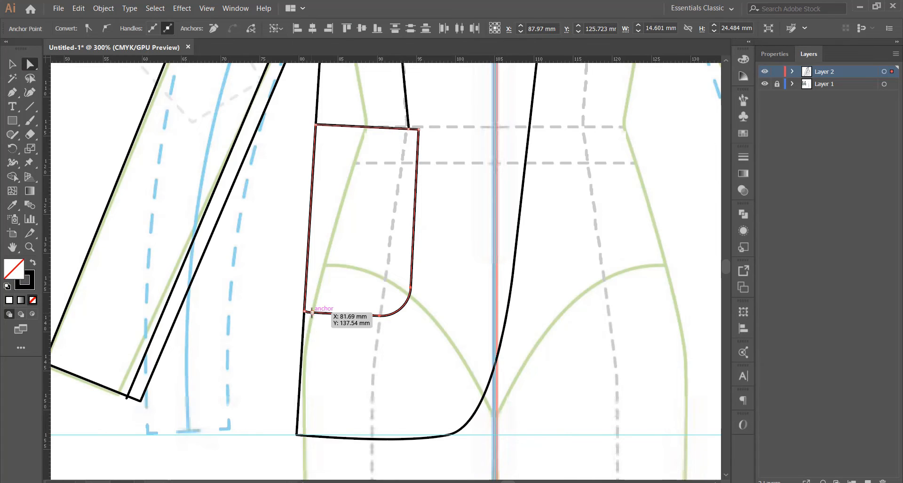
left_click(312, 312)
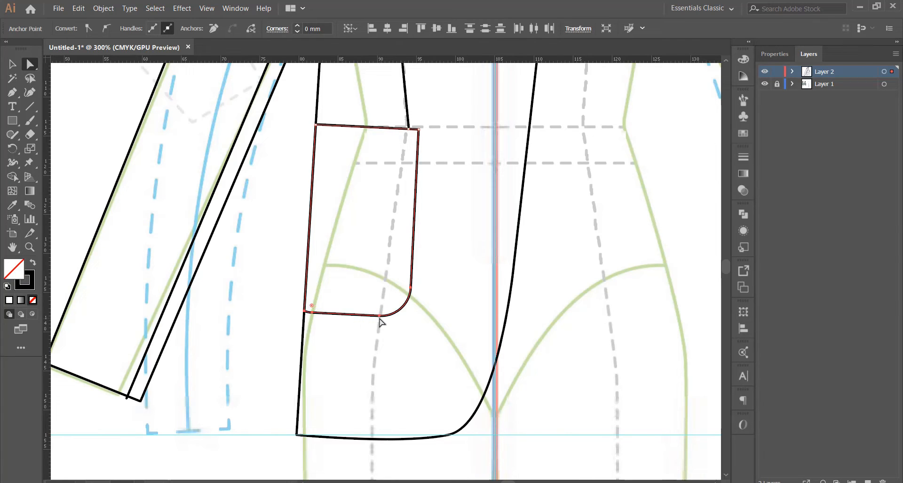
left_click_drag(379, 319, 375, 343)
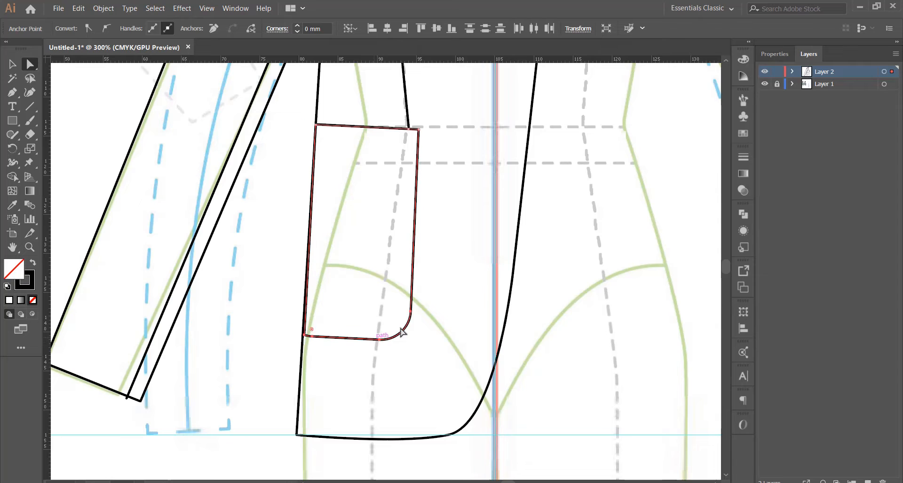
left_click(12, 64)
left_click(468, 183)
Step: Fill the front bodice panel with a medium warm grey from the Color Guide
scroll(382, 226, "down", 2)
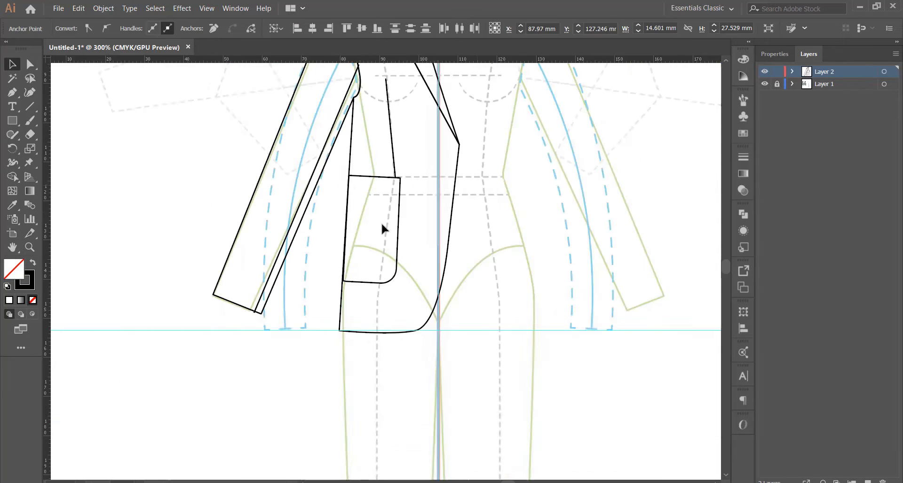
scroll(381, 228, "down", 4)
scroll(458, 208, "down", 3)
scroll(428, 234, "up", 4)
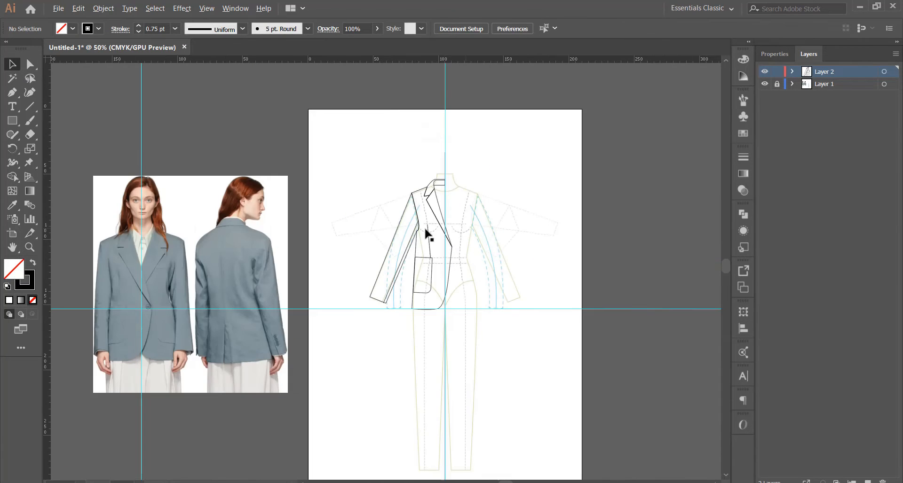
scroll(358, 141, "down", 2)
scroll(423, 167, "up", 3)
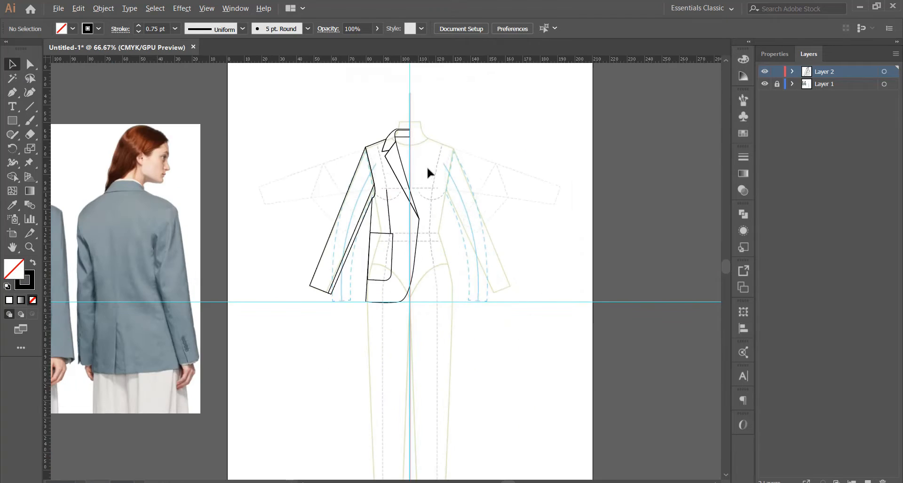
left_click(382, 140)
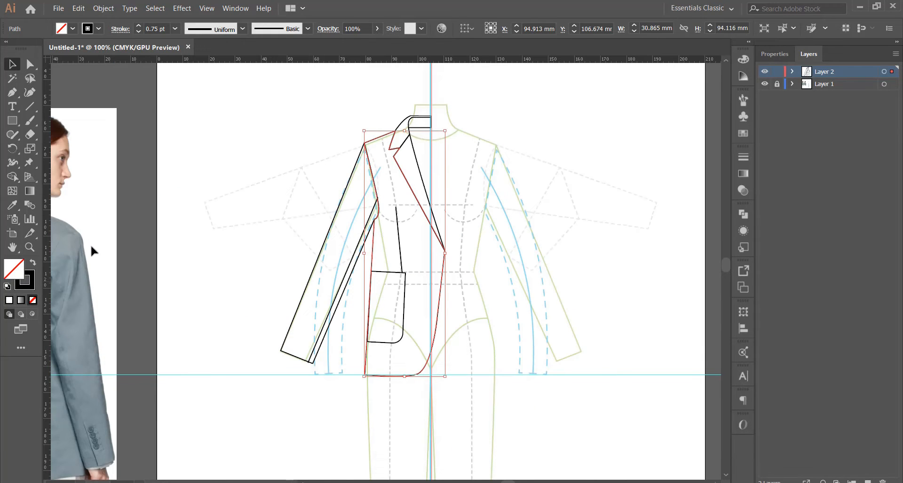
left_click(742, 76)
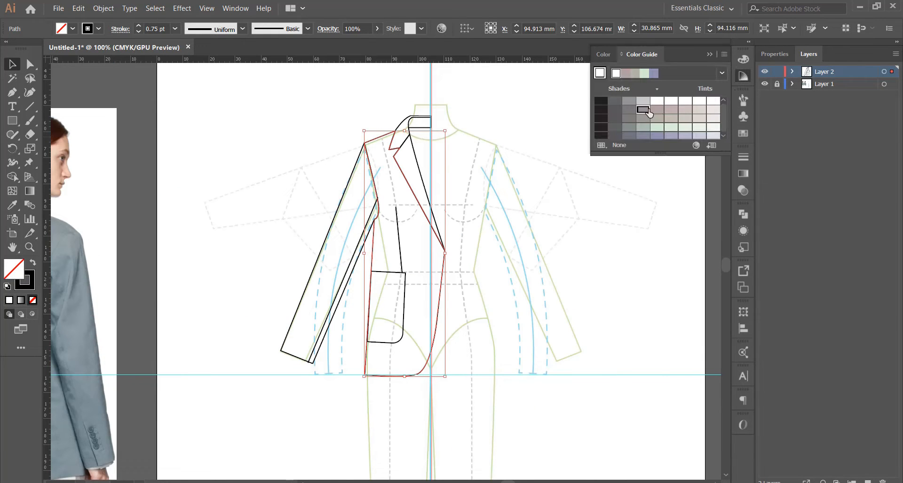
left_click(648, 111)
left_click(507, 224)
Step: Fill the sleeve with a darker grey from the same Color Guide row
left_click(348, 187)
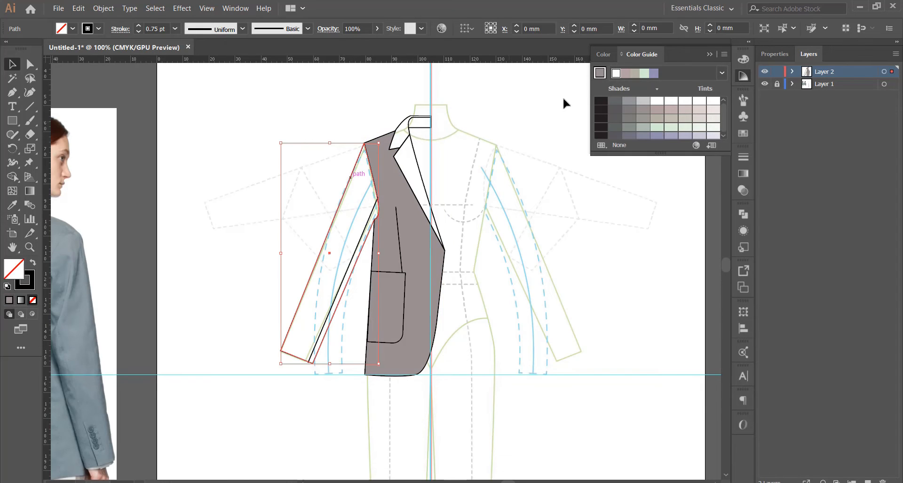
left_click(633, 112)
left_click(477, 242)
Step: Fill the patch pocket with a lighter pinkish grey from the Color Guide
left_click(393, 279)
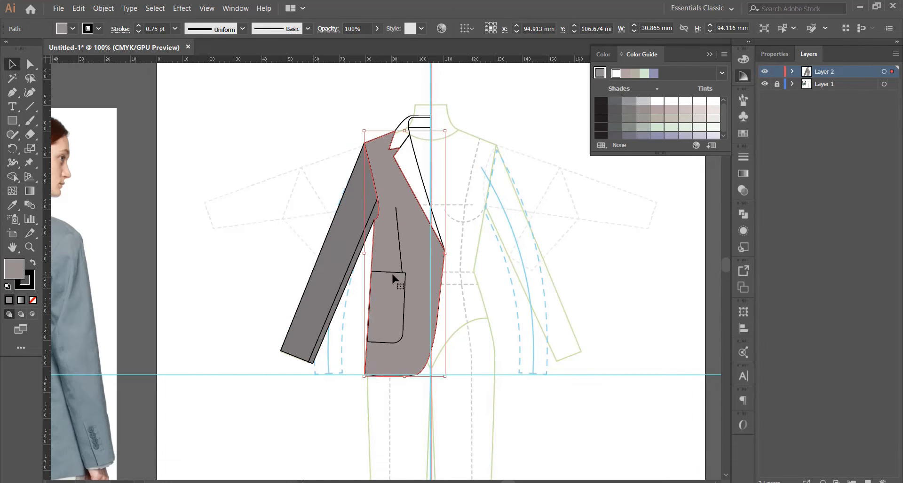
left_click(403, 272)
left_click(657, 110)
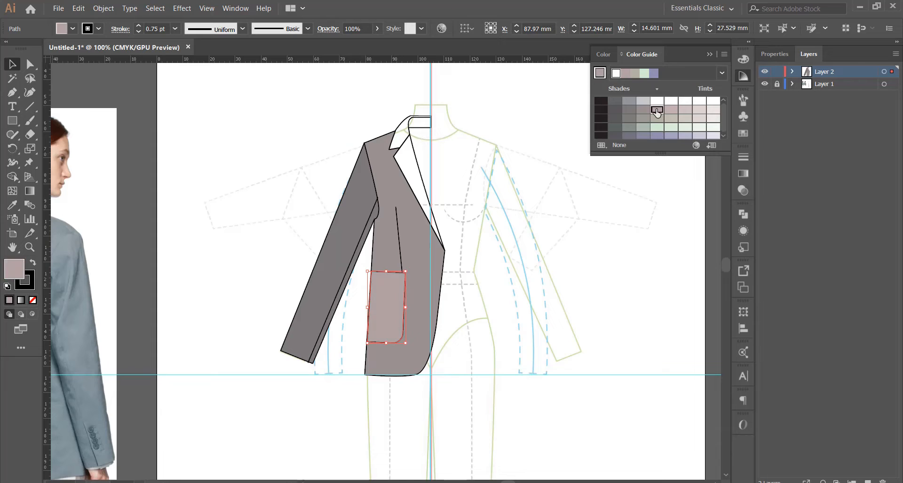
left_click(594, 224)
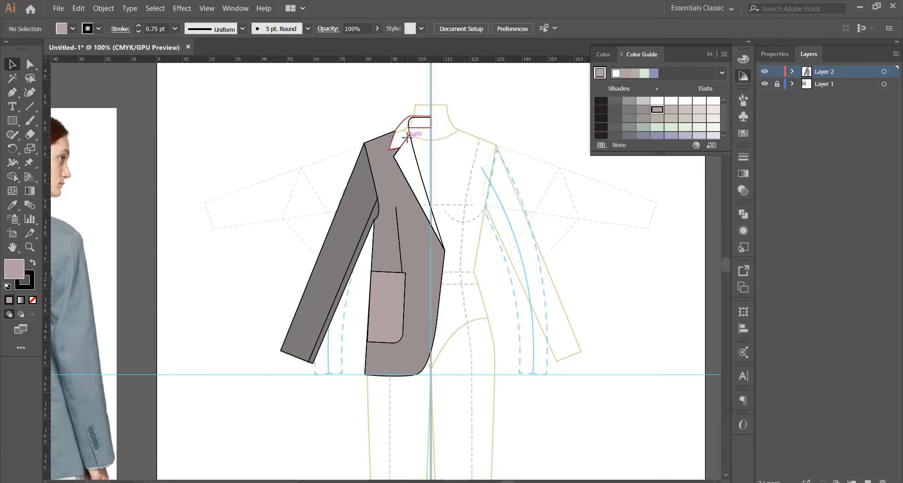
left_click(408, 136)
left_click(671, 118)
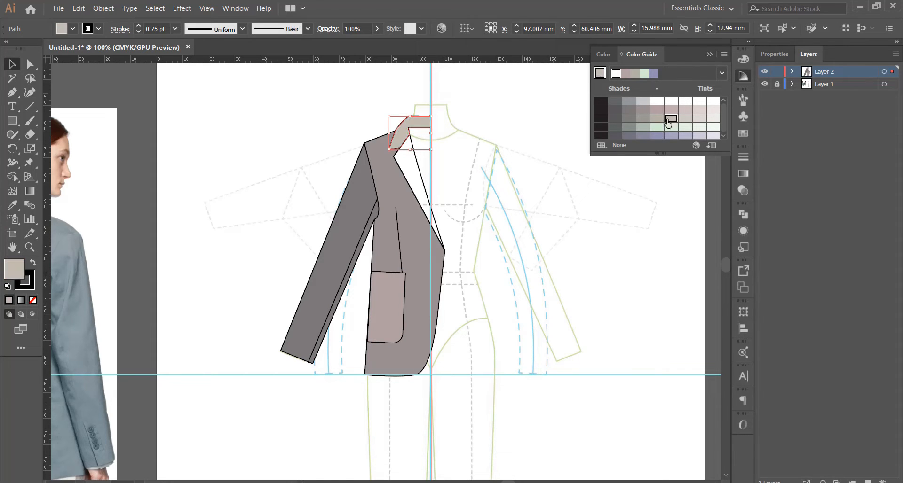
key("ctrl+z")
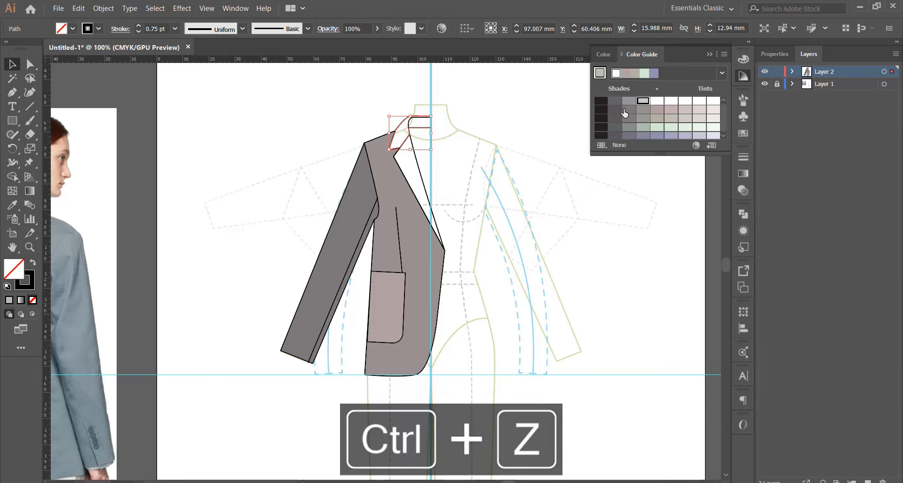
Step: Move the outer collar shape straight up, off the neckline and the collar stand
left_click(535, 161)
left_click_drag(404, 119, 414, 99)
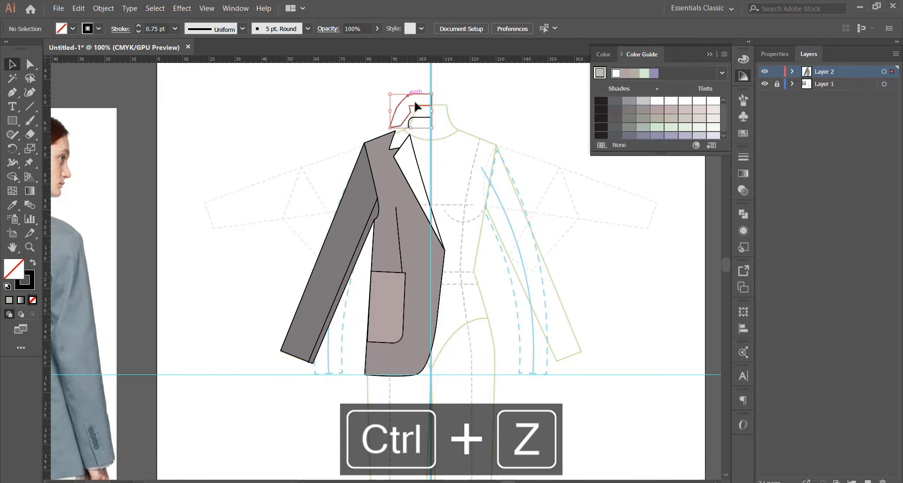
Step: Undo the last move of the outer collar shape so it sits back on the neckline
key("ctrl+z")
scroll(419, 127, "up", 3)
left_click(544, 118)
scroll(393, 128, "up", 5)
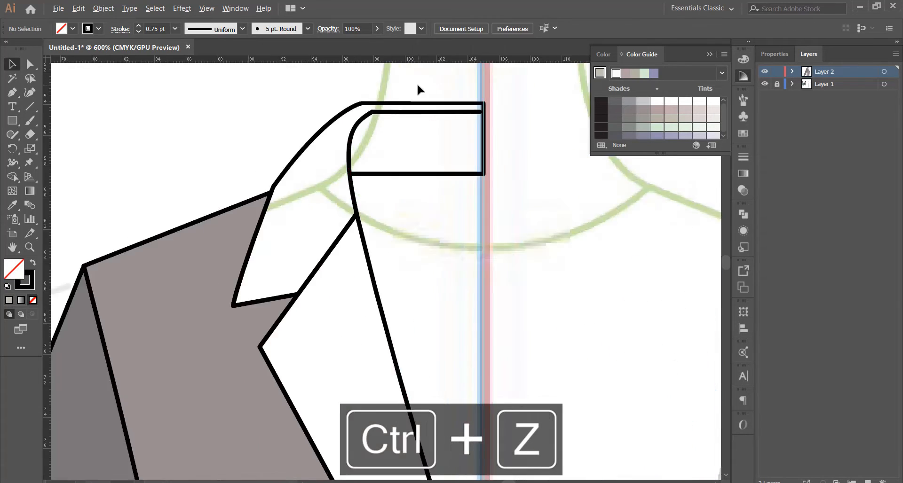
scroll(365, 145, "down", 2)
Step: Try to move the lower end anchor of the collar stand's curved edge down along the lapel line
left_click(277, 190)
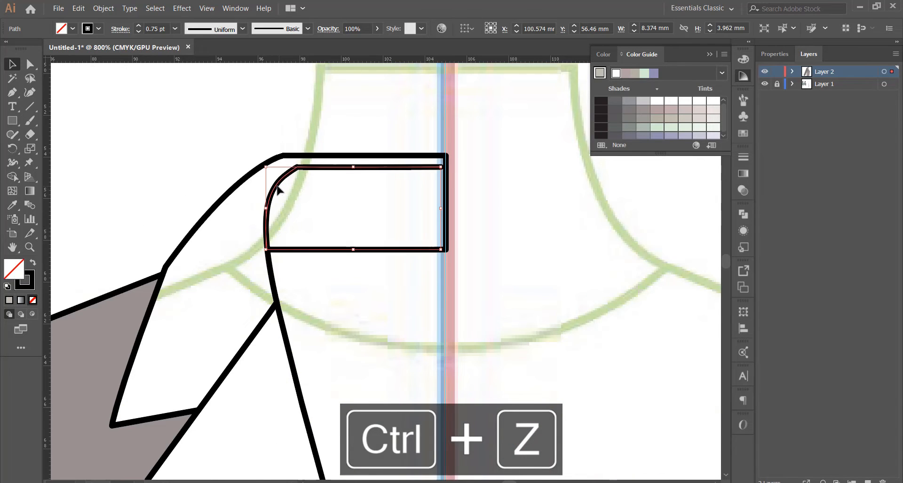
scroll(267, 233, "up", 2)
scroll(276, 249, "down", 2)
left_click(30, 64)
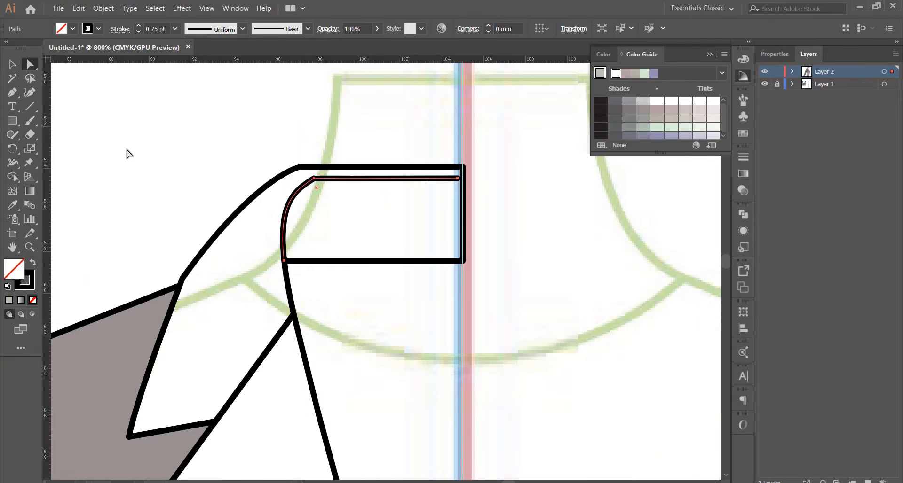
scroll(222, 202, "up", 3)
left_click_drag(411, 379, 418, 398)
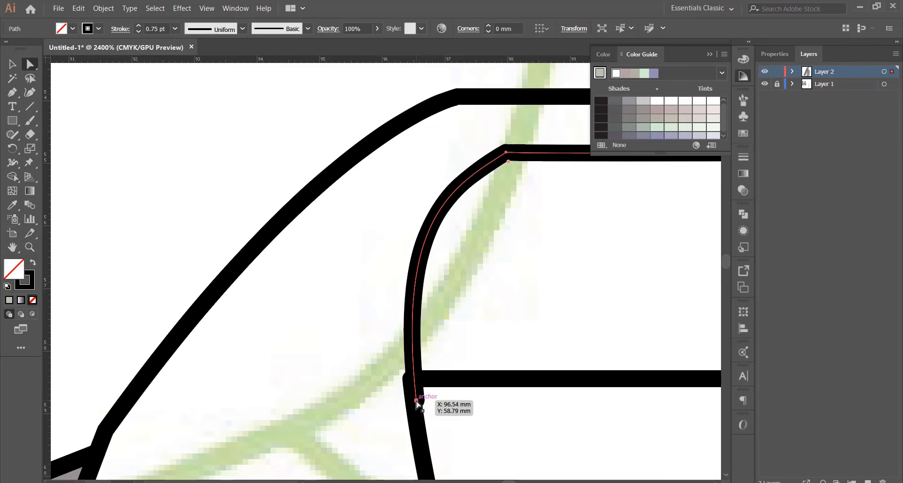
key("ctrl+z")
scroll(128, 153, "down", 4)
Step: Fill the outer collar and the collar stand with the same medium warm grey as the front bodice panel
left_click(14, 64)
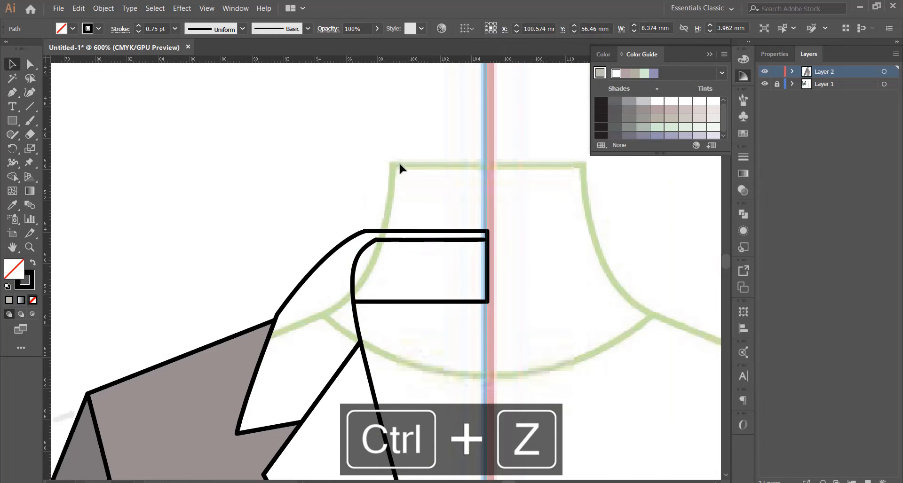
scroll(399, 162, "down", 2)
left_click_drag(332, 200, 473, 239)
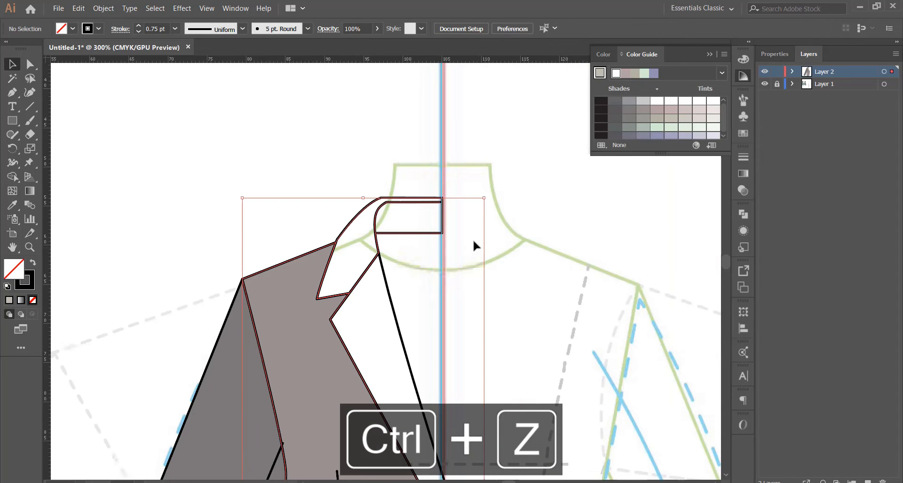
left_click(644, 109)
left_click(494, 253)
scroll(391, 221, "down", 2)
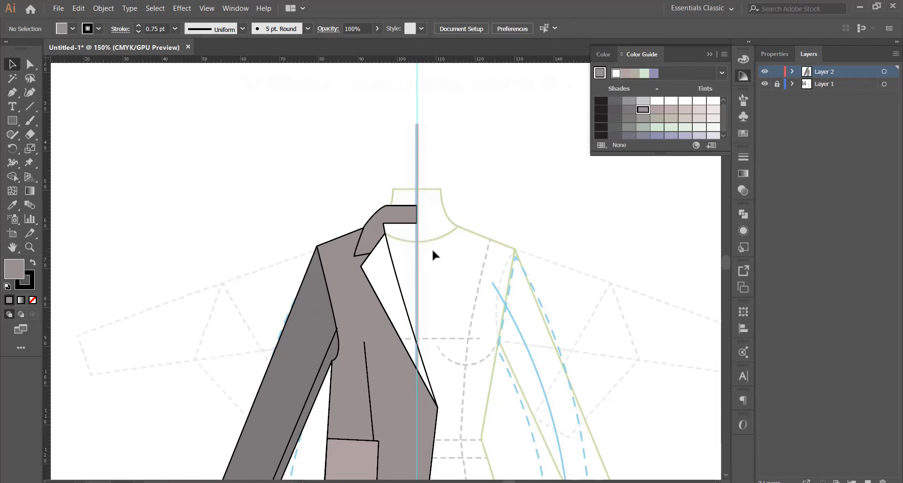
Step: Fill the lapel with a darker grey from the same Color Guide row as the bodice shade
left_click(369, 283)
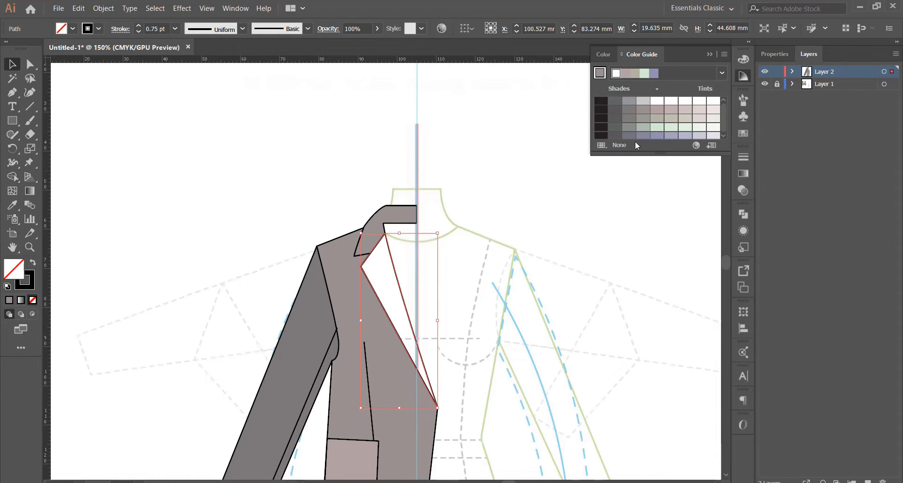
left_click(638, 112)
left_click(631, 112)
left_click(484, 301)
Step: Send the outer collar shape to the back of the stacking order, behind the collar stand
scroll(380, 250, "up", 2)
left_click(367, 187)
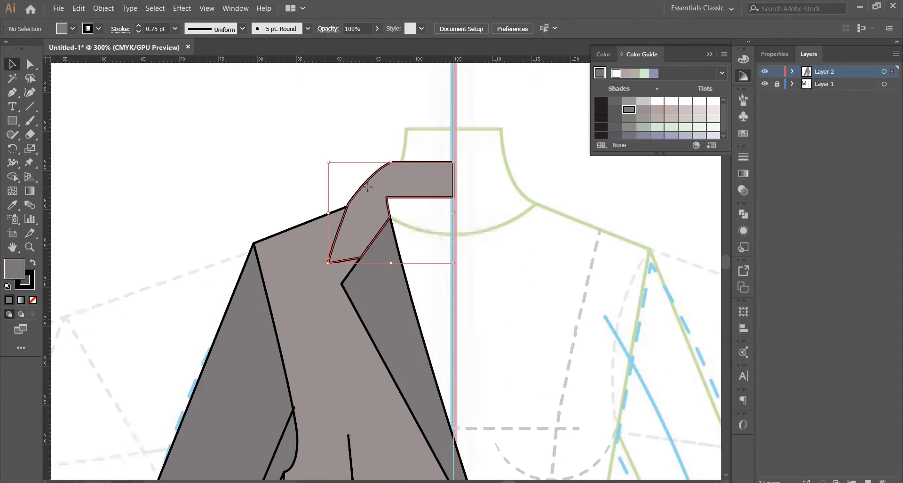
right_click(367, 188)
mouse_move(451, 346)
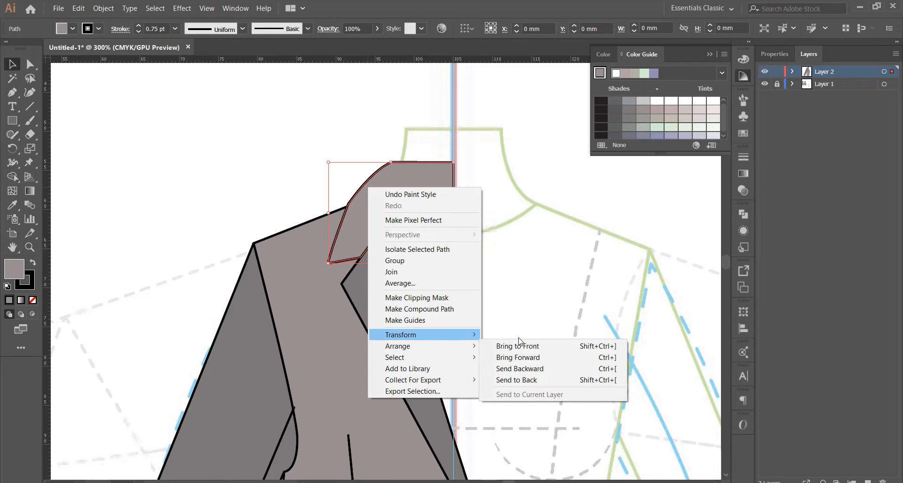
left_click(524, 382)
left_click(488, 221)
scroll(377, 169, "down", 4)
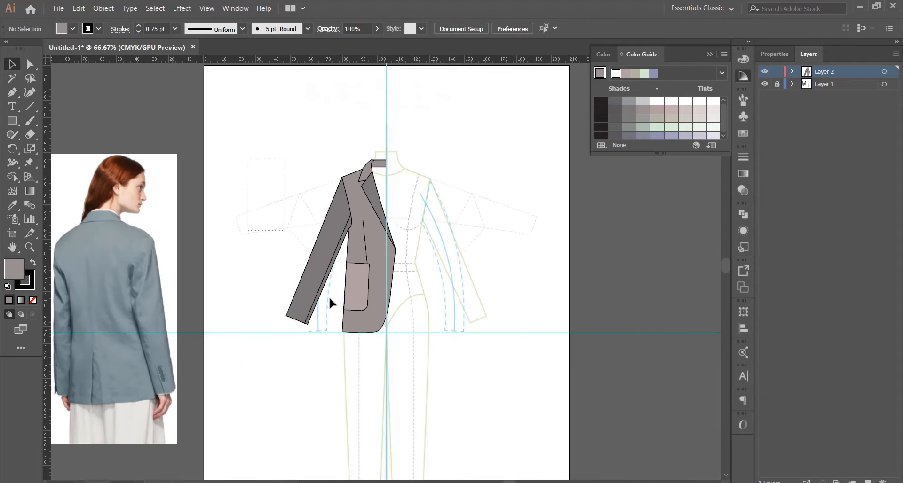
Step: Lock the guides so they are excluded from selections
left_click_drag(329, 299, 407, 353)
left_click(457, 260)
left_click(211, 11)
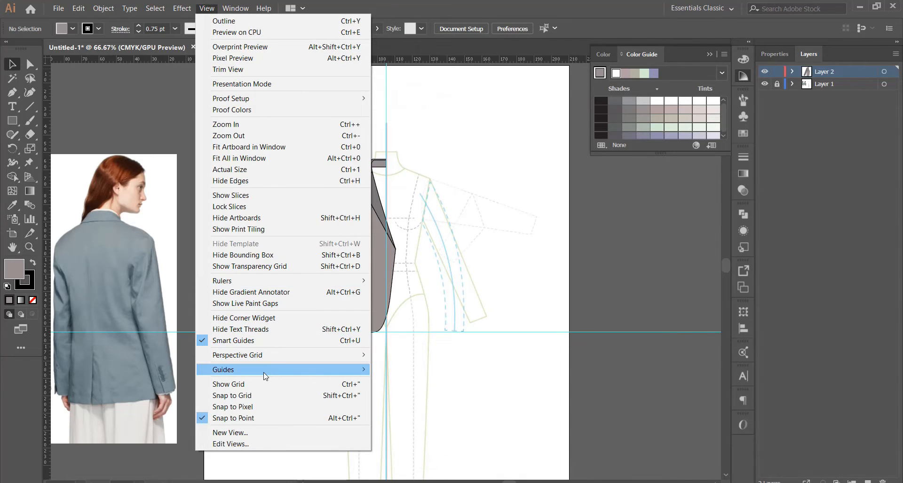
mouse_move(263, 371)
left_click(449, 382)
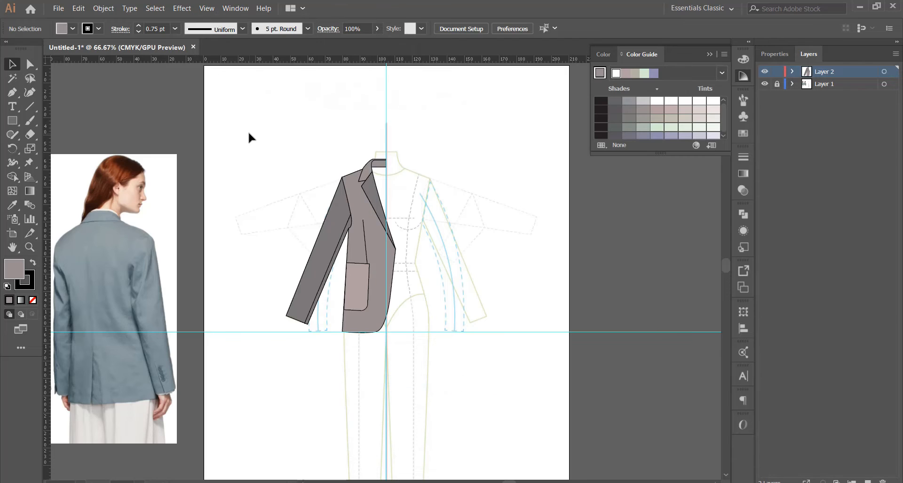
Step: Reflect a copy of the complete left half of the blazer across the centre-front guide, using the vertical axis
left_click_drag(255, 143, 431, 372)
scroll(378, 217, "up", 1)
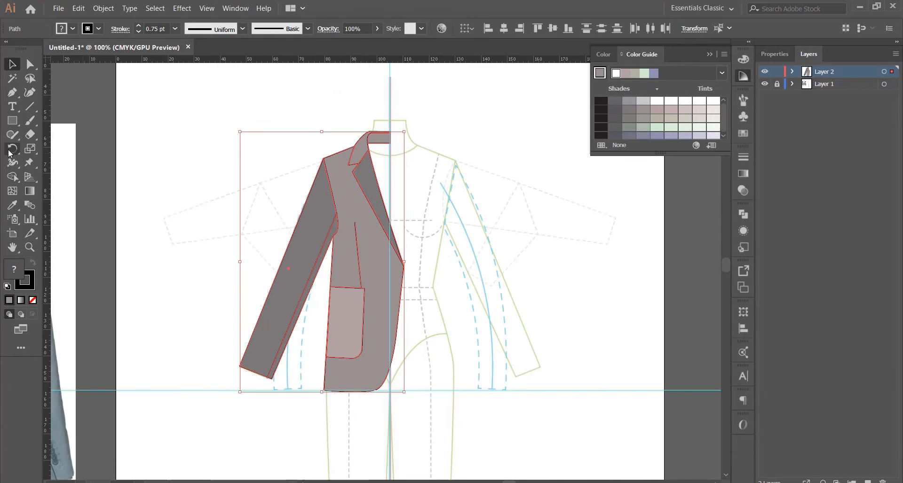
left_click_drag(13, 157, 71, 164)
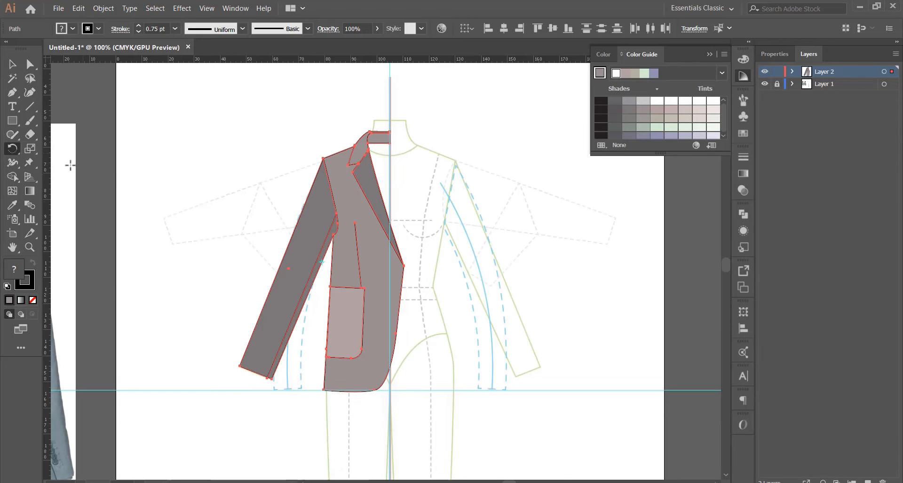
scroll(401, 141, "up", 3)
scroll(357, 161, "up", 2)
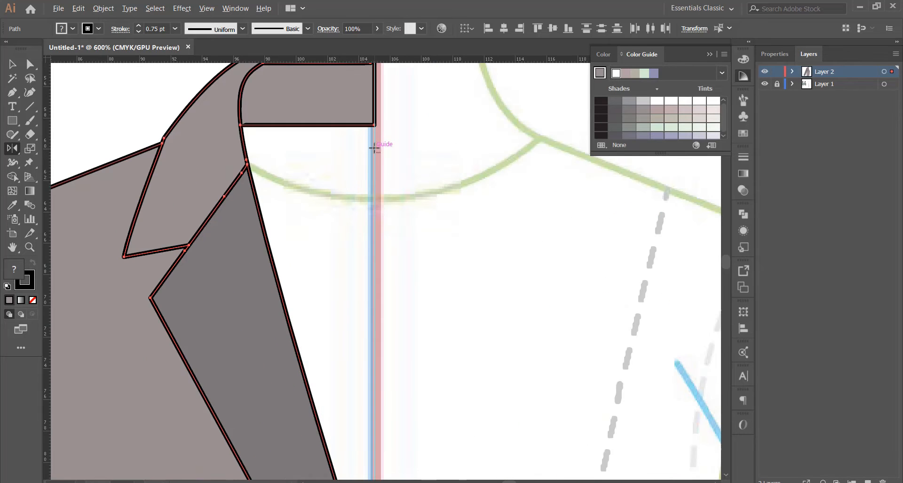
left_click(373, 148, "alt")
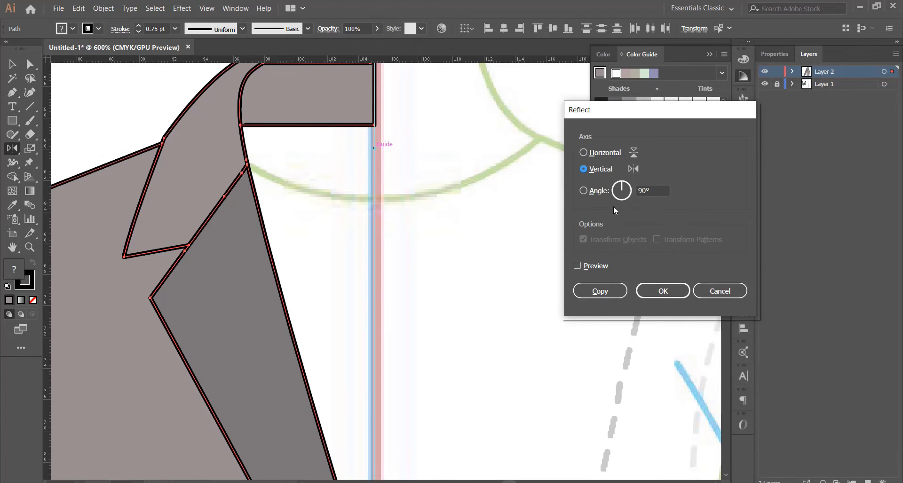
left_click(593, 264)
left_click(600, 290)
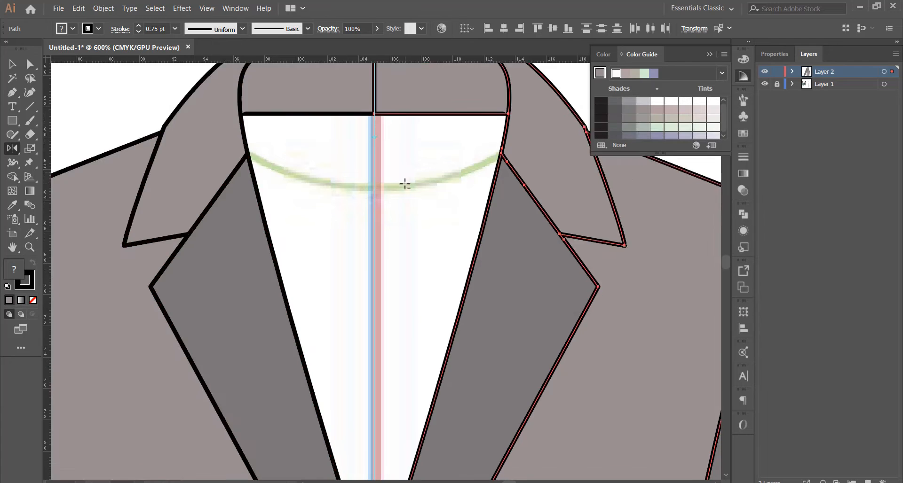
scroll(403, 185, "down", 6)
scroll(399, 229, "up", 1)
left_click(12, 64)
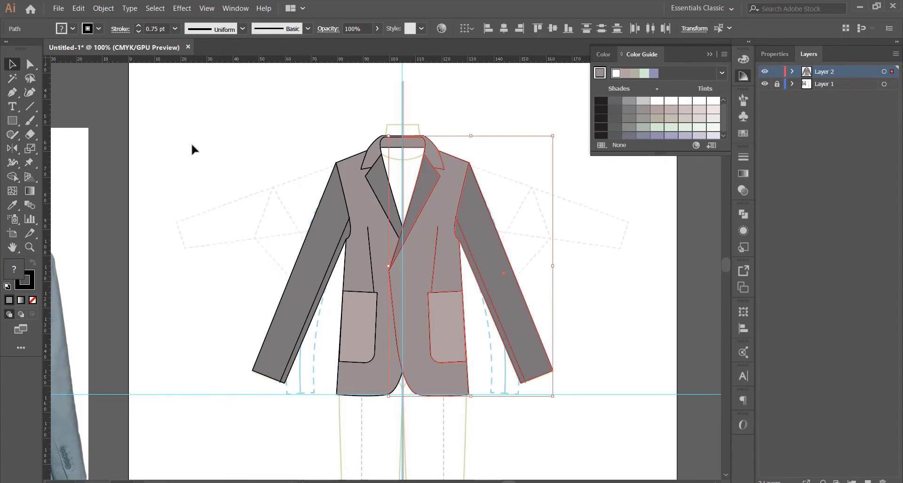
left_click(193, 149)
Step: Flip the whole blazer horizontally to swap which front overlaps, following the reference photo
scroll(484, 188, "down", 2)
scroll(475, 211, "up", 2)
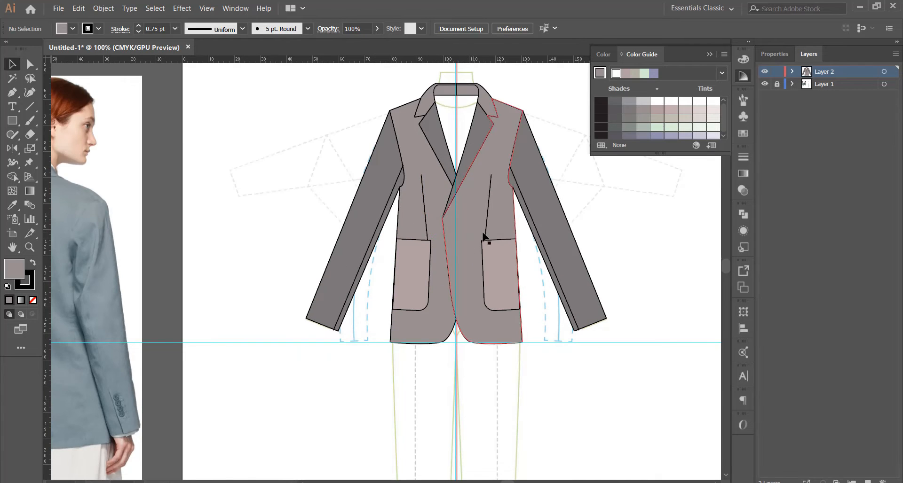
scroll(484, 238, "down", 1)
scroll(443, 244, "down", 1)
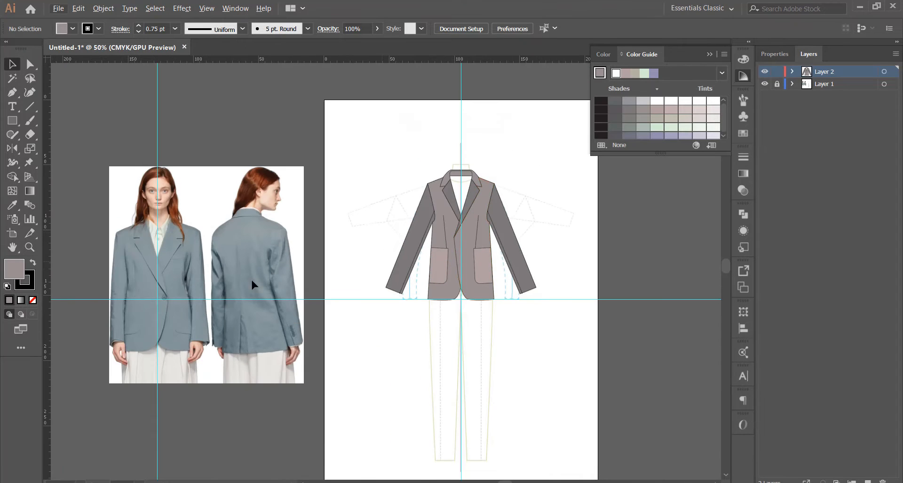
scroll(250, 277, "up", 2)
scroll(303, 279, "down", 1)
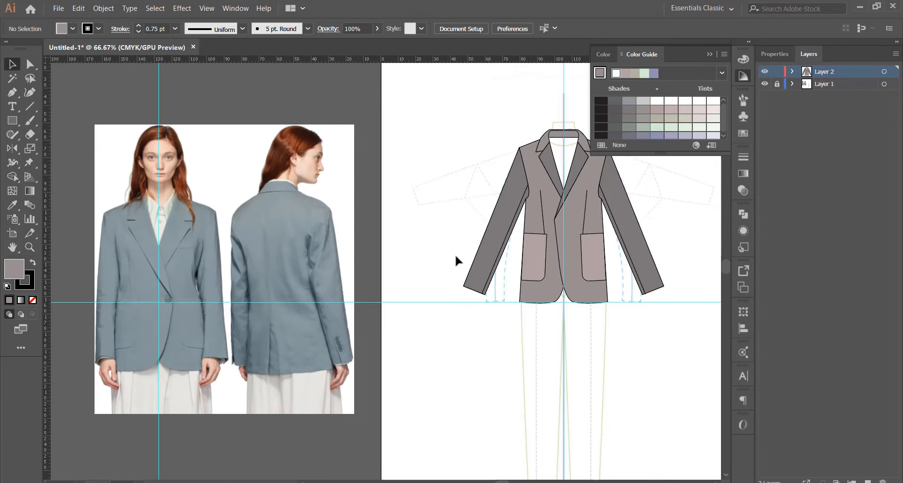
scroll(456, 260, "down", 2)
scroll(531, 230, "up", 2)
left_click_drag(382, 157, 592, 376)
left_click(774, 54)
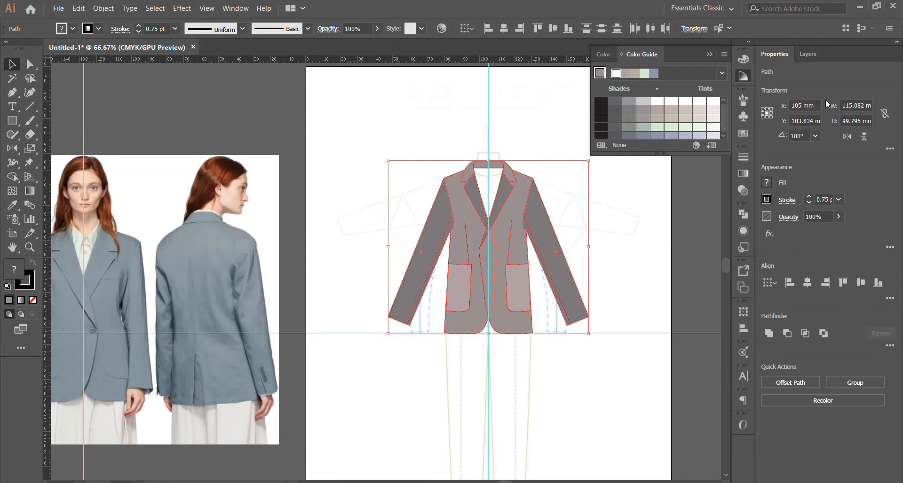
left_click(847, 137)
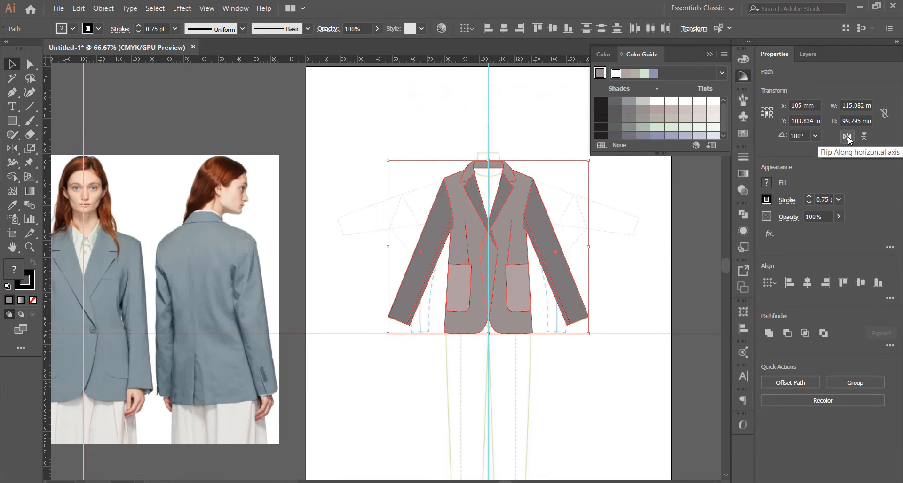
left_click(621, 286)
scroll(508, 221, "down", 1)
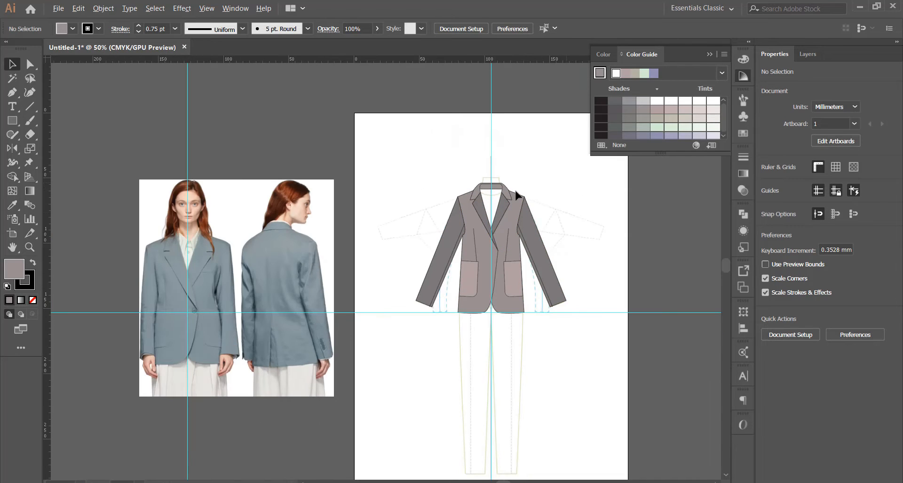
Step: Fill the open area between the collar stand and lapels with a dark brown from the Color Guide, using Shape Builder on the whole blazer
scroll(599, 251, "up", 2)
scroll(496, 268, "down", 1)
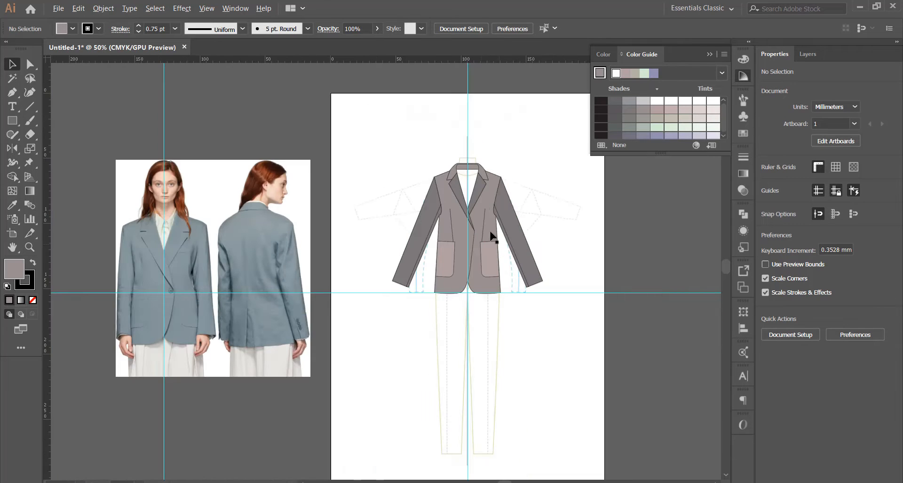
scroll(460, 179, "up", 1)
scroll(478, 139, "up", 1)
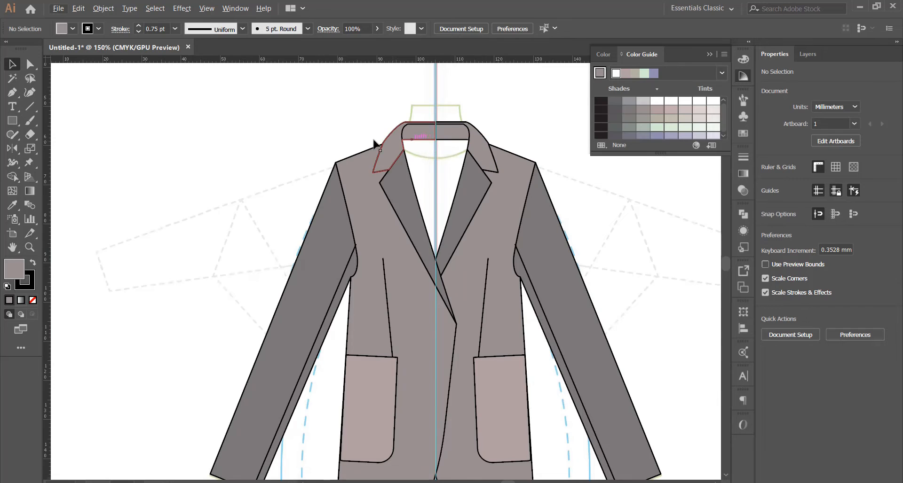
scroll(433, 160, "down", 2)
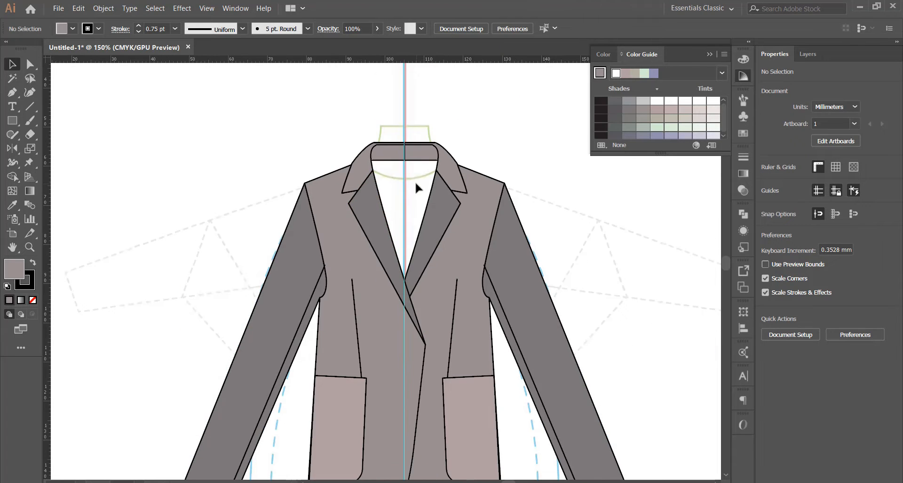
scroll(414, 184, "down", 1)
left_click_drag(545, 392, 545, 391)
scroll(440, 165, "up", 2)
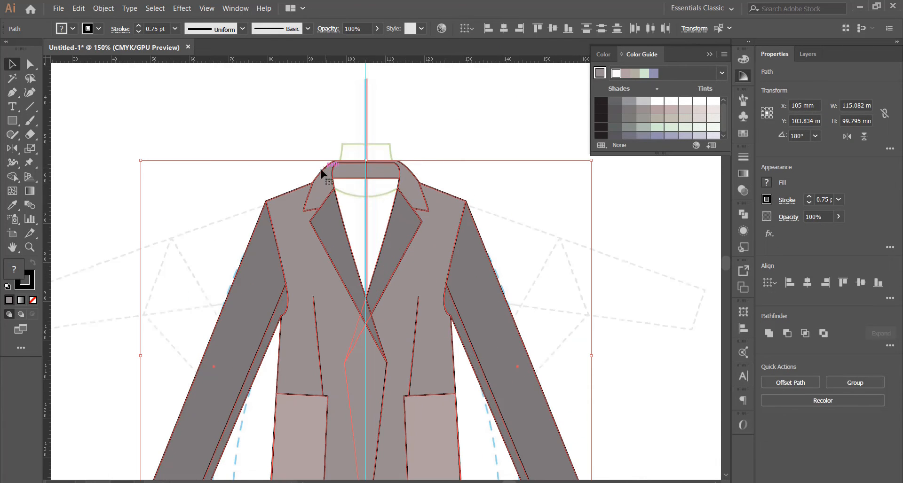
left_click(12, 177)
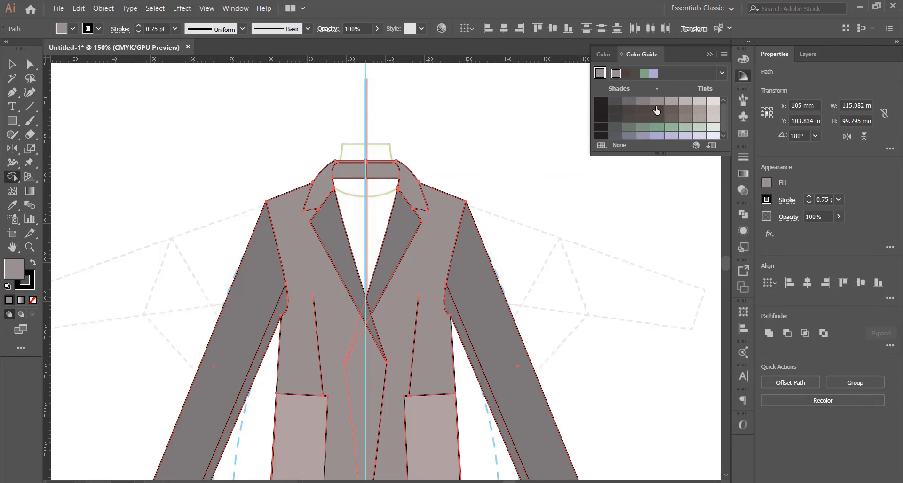
left_click(656, 110)
left_click(382, 204)
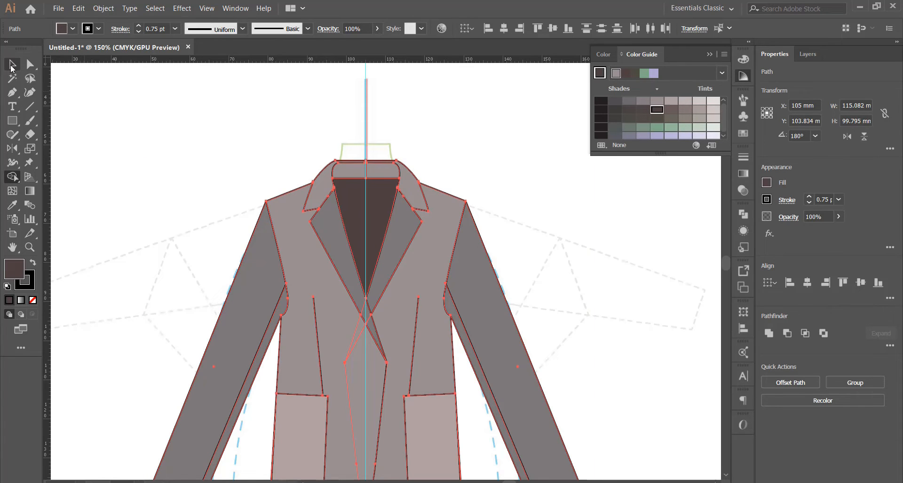
left_click(12, 64)
left_click(417, 172)
Step: Examine the complete filled blazer, including its front overlap, neck opening and pockets, alongside the reference photos
scroll(428, 173, "down", 2)
left_click_drag(264, 156, 523, 375)
left_click(447, 285)
scroll(413, 272, "up", 1)
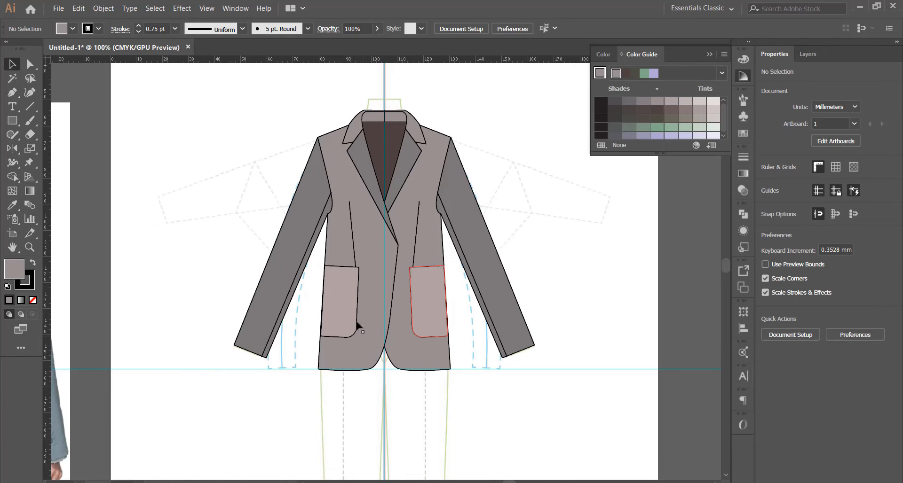
scroll(347, 338, "up", 1)
scroll(348, 291, "down", 3)
scroll(342, 283, "down", 2)
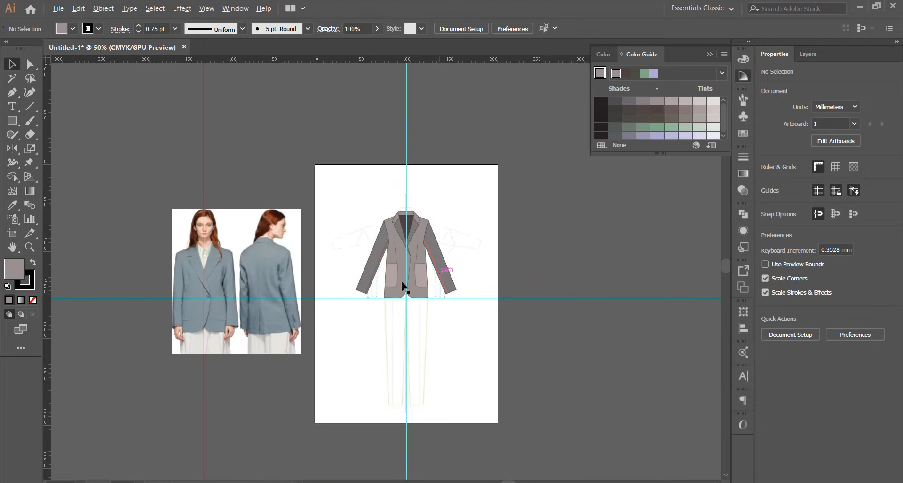
scroll(401, 294, "up", 3)
scroll(390, 230, "up", 1)
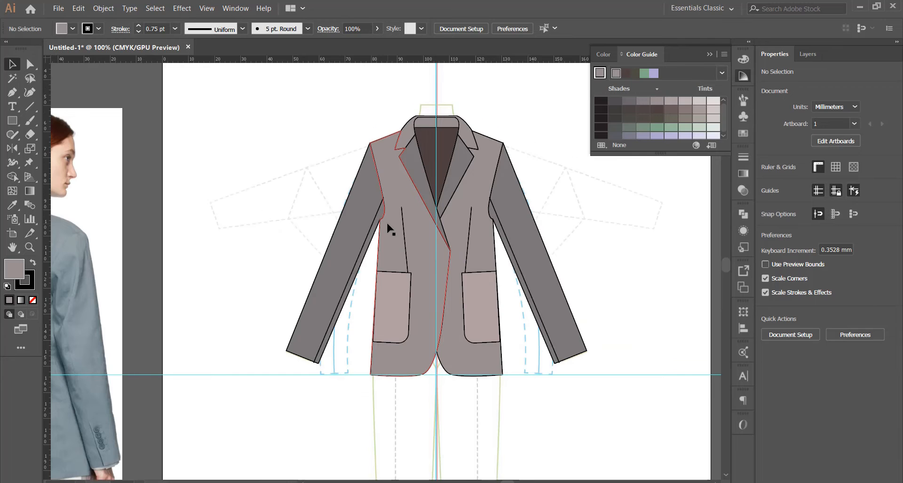
scroll(392, 229, "up", 1)
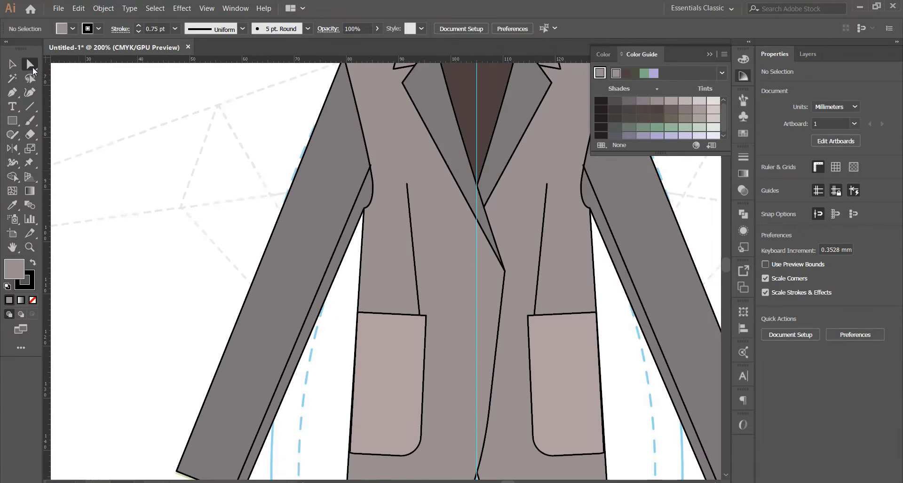
Step: Try to reshape the left underarm by moving the corner anchor points of the sleeve and front panel, undoing each attempt
left_click(366, 210)
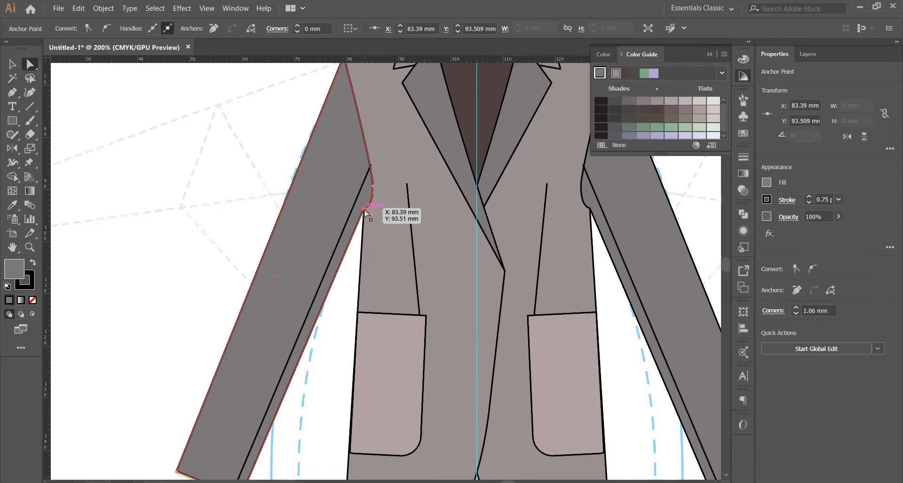
left_click_drag(365, 210, 344, 270)
key("ctrl+z")
left_click(369, 232)
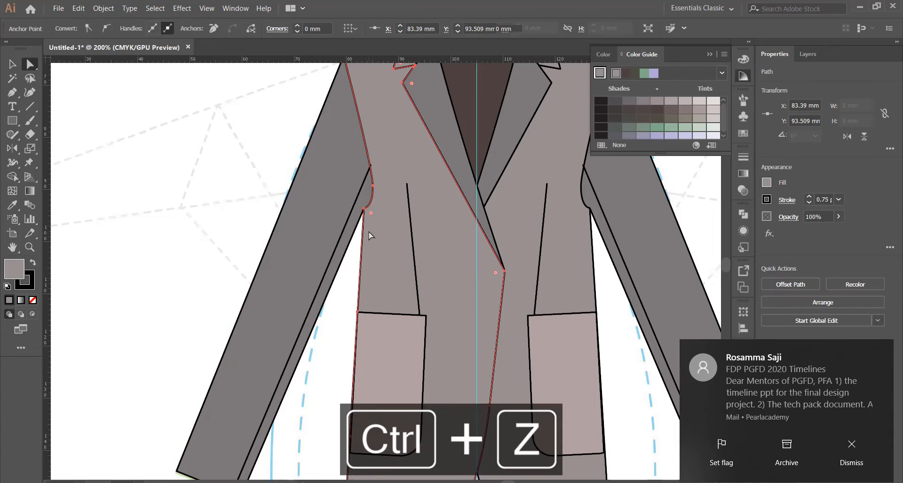
left_click(363, 211)
left_click_drag(361, 214, 344, 257)
key("ctrl+z")
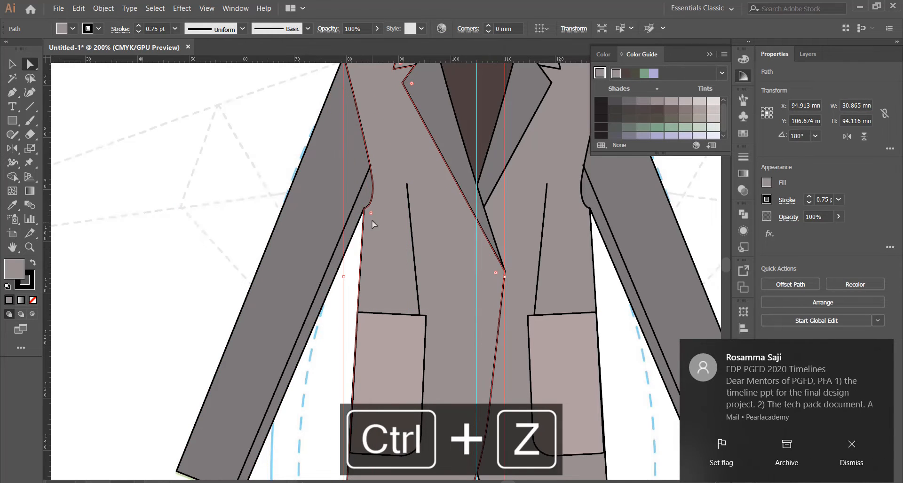
left_click_drag(365, 211, 346, 248)
key("ctrl+z")
left_click_drag(364, 211, 352, 237)
scroll(377, 234, "down", 3)
scroll(400, 241, "up", 2)
key("ctrl+z")
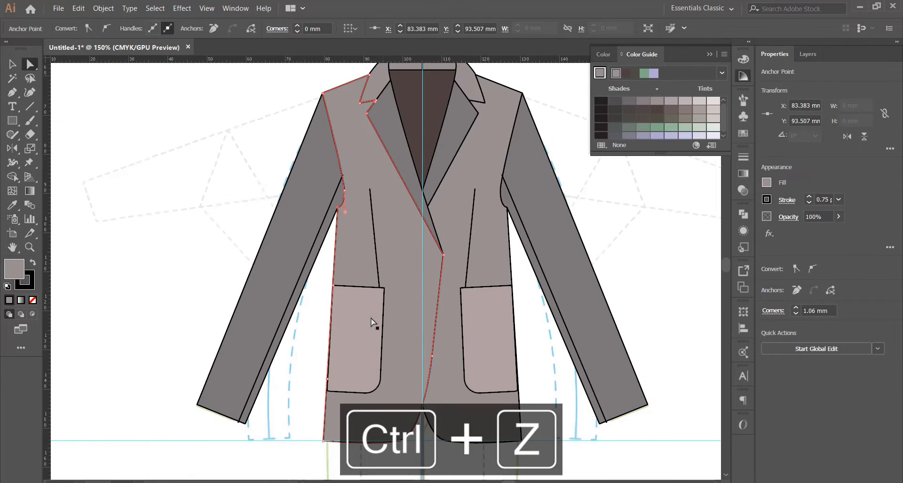
Step: Try to lengthen the blazer's left front panel by moving its hem anchor points down over the template's thighs
scroll(372, 321, "down", 2)
left_click(447, 402)
left_click_drag(337, 360, 479, 407)
scroll(433, 383, "down", 1)
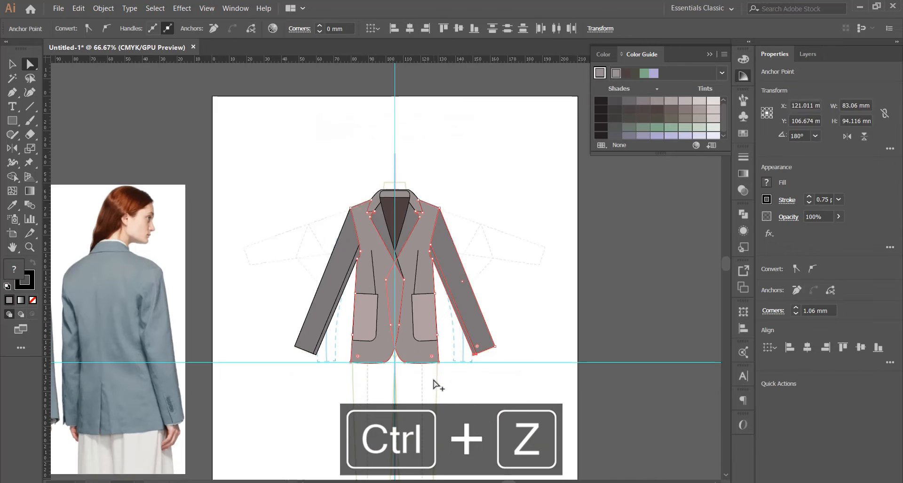
scroll(424, 380, "up", 1)
scroll(423, 377, "up", 1)
left_click(429, 377)
scroll(429, 382, "up", 3)
left_click(264, 256)
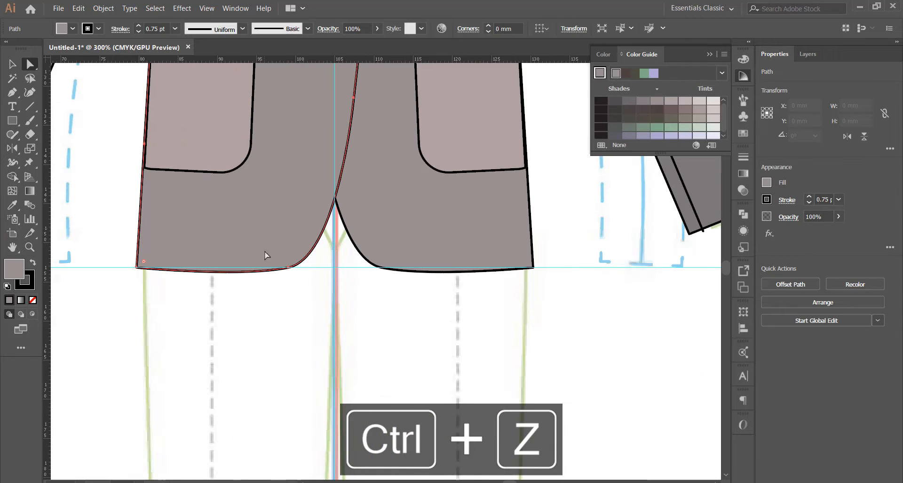
left_click(136, 268)
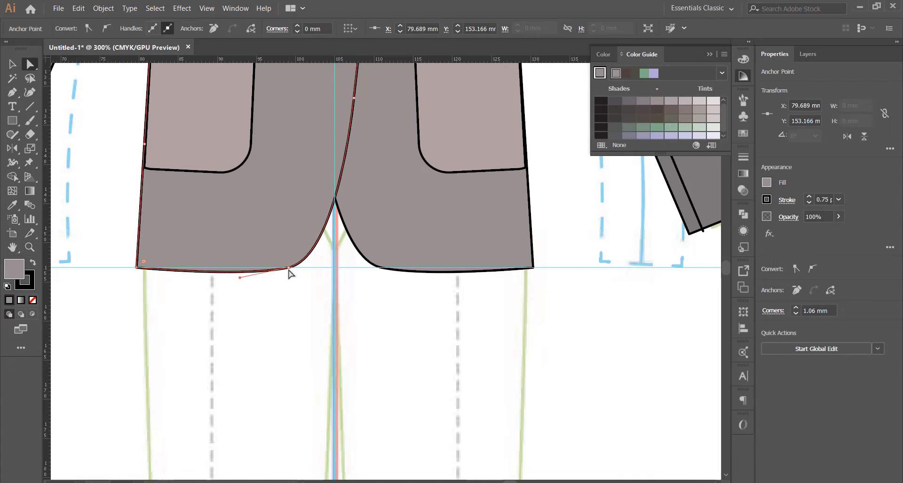
left_click_drag(290, 272, 272, 378)
scroll(292, 272, "down", 3)
scroll(327, 301, "down", 2)
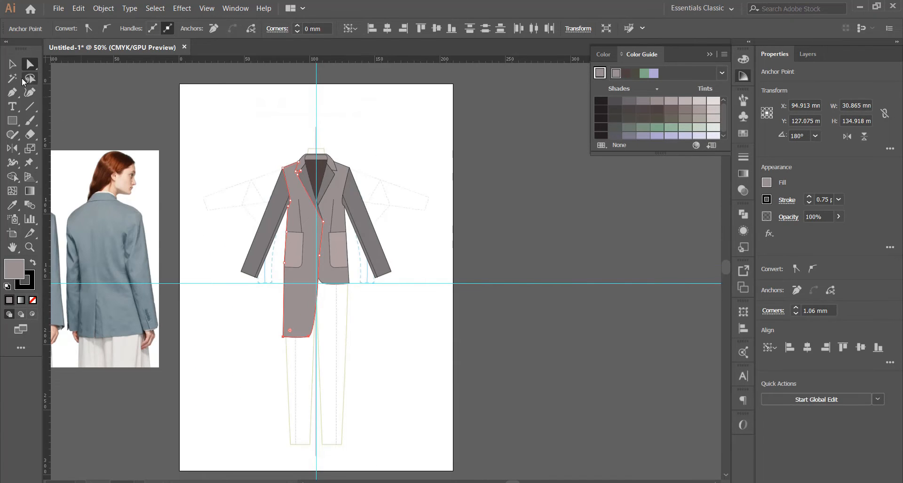
key("v")
left_click(415, 380)
Step: Undo the lengthening of the left front panel
scroll(323, 306, "up", 2)
scroll(333, 254, "down", 2)
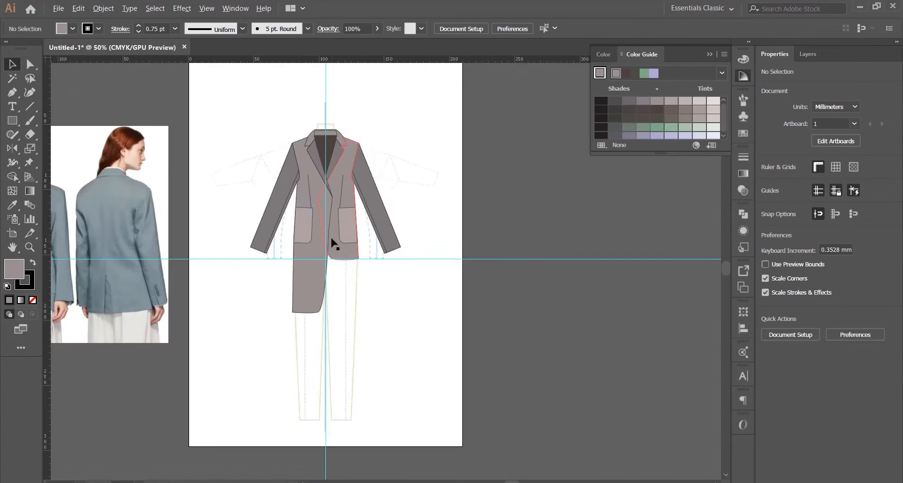
scroll(335, 263, "up", 2)
key("ctrl+z")
scroll(371, 259, "down", 1)
key("ctrl+z")
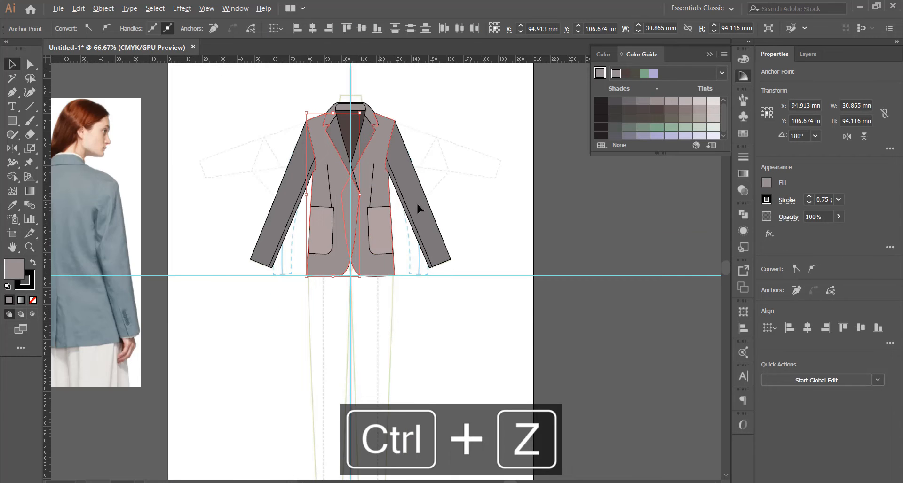
Step: Compare the blazer with the front reference photo, examining the lapels and chest pocket
scroll(416, 202, "down", 2)
scroll(353, 191, "up", 2)
scroll(383, 193, "down", 1)
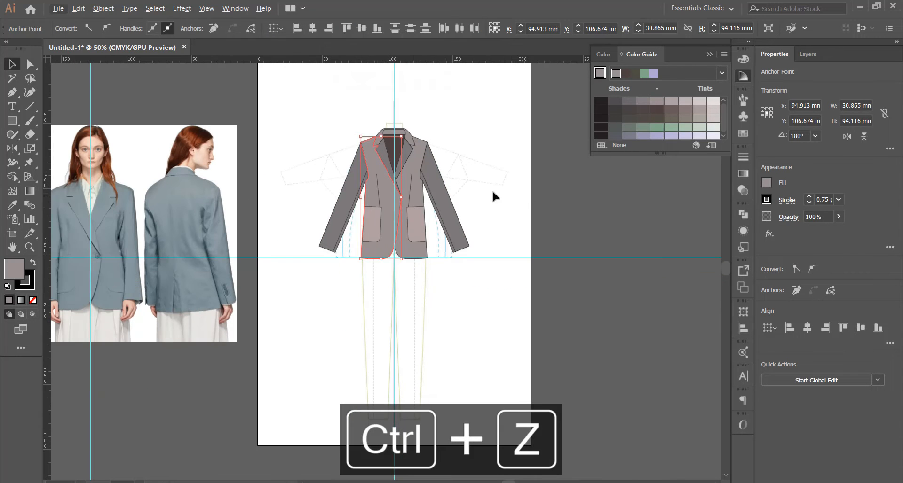
left_click(448, 132)
scroll(401, 144, "up", 1)
scroll(449, 158, "down", 1)
scroll(128, 211, "up", 1)
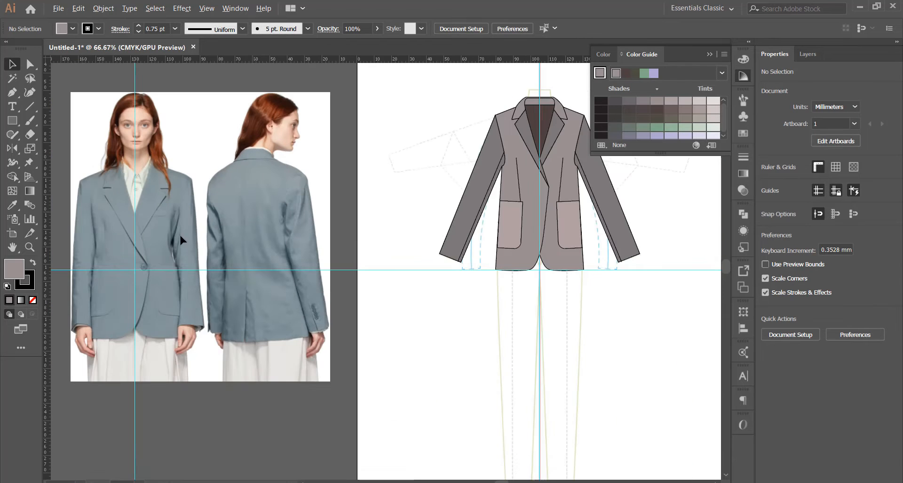
scroll(152, 221, "up", 2)
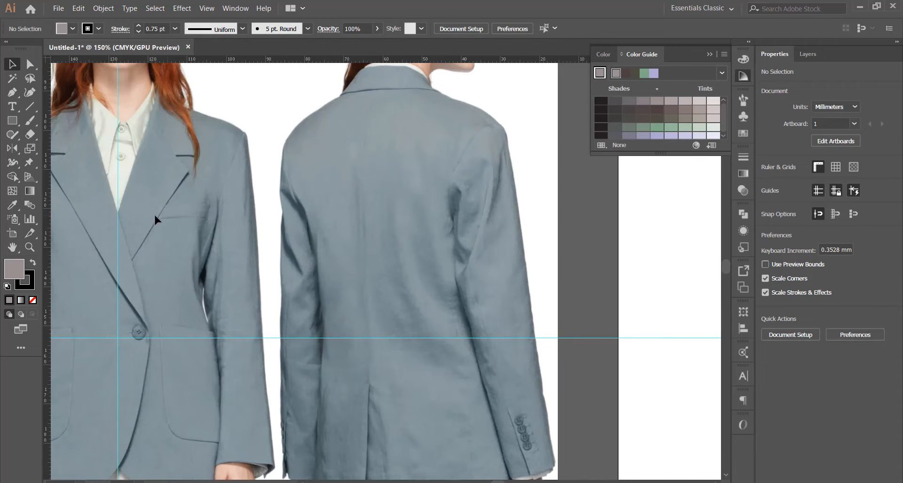
scroll(120, 311, "down", 3)
Step: Draw a chest pocket rectangle about 9.1 by 2 mm beside the right lapel and fill it dark brown from the Color Guide
scroll(524, 184, "up", 4)
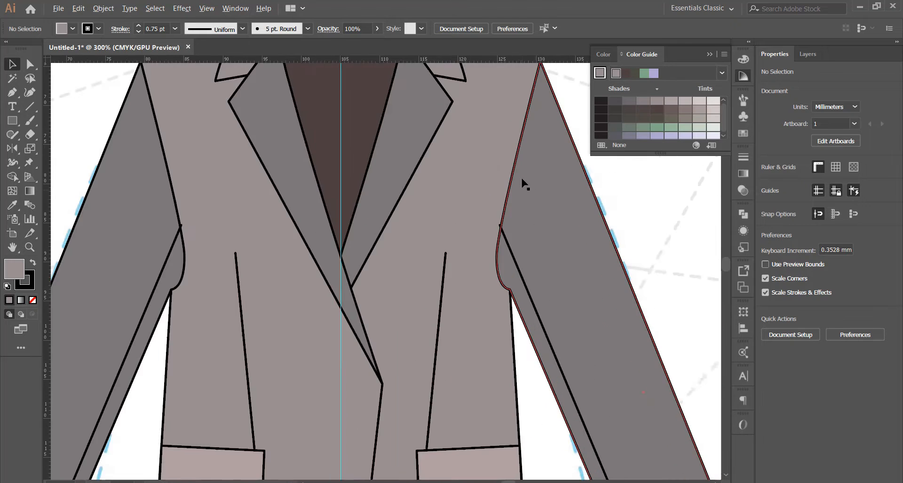
scroll(436, 227, "down", 1)
scroll(489, 212, "up", 2)
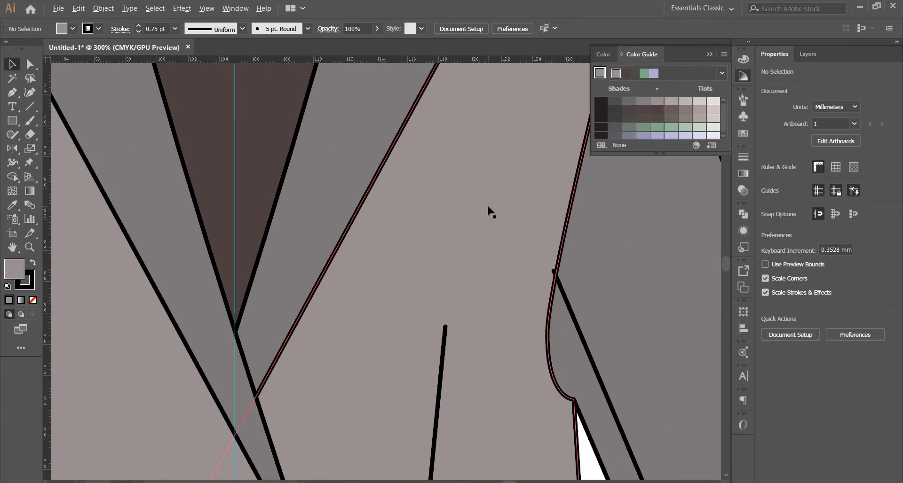
left_click(12, 121)
left_click_drag(304, 210, 493, 253)
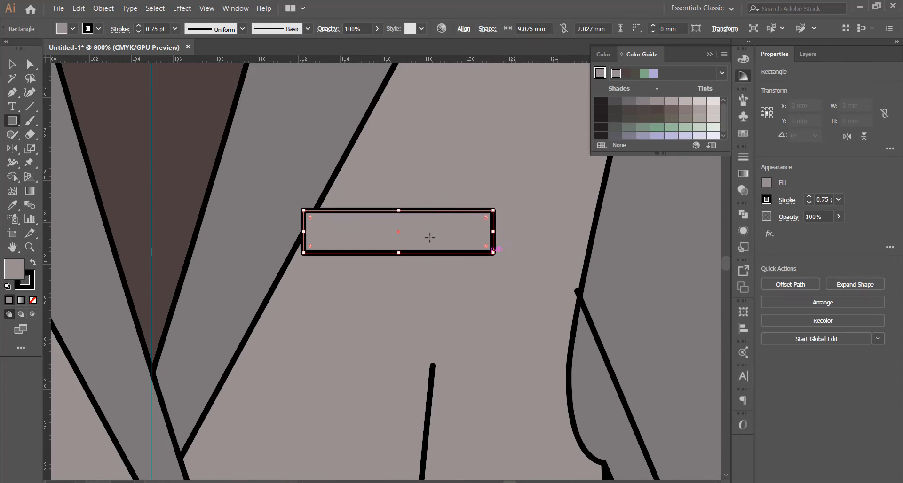
left_click(642, 112)
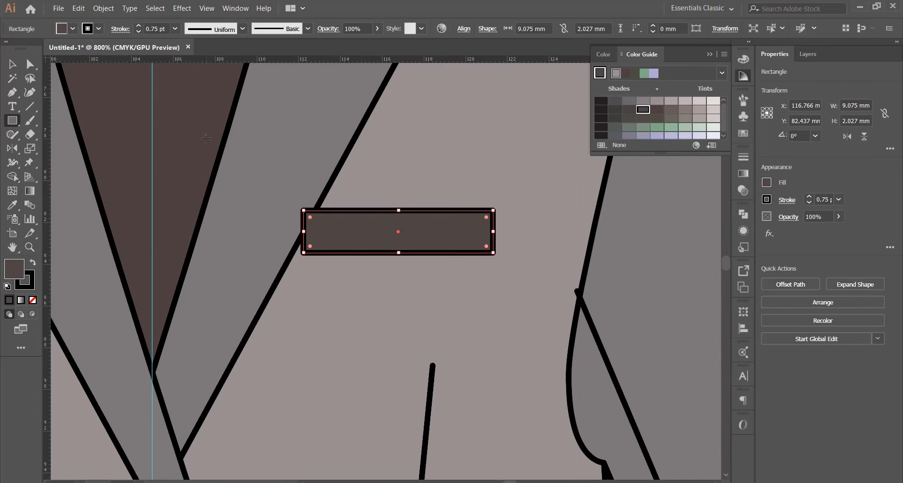
key("v")
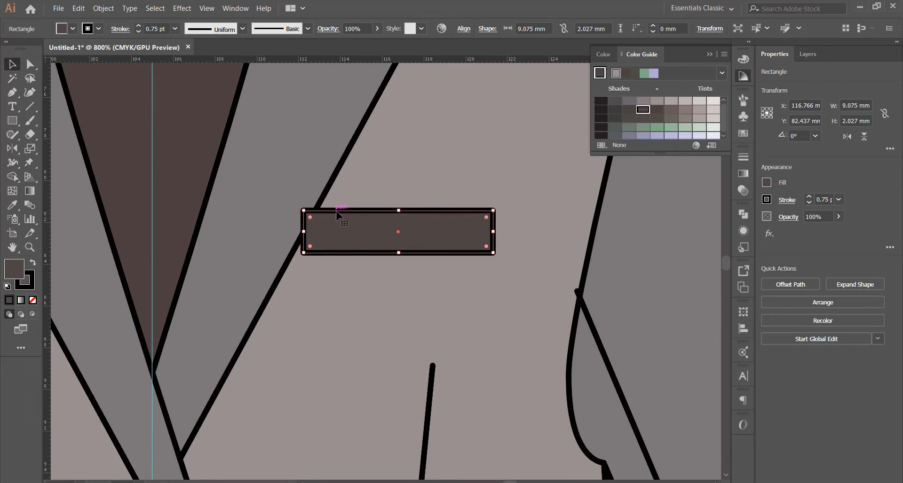
Step: Shift the chest pocket over the lapel edge and adjust its lower lapel-side corner to follow the lapel's slant
left_click_drag(339, 214, 316, 211)
key("a")
left_click_drag(287, 253, 292, 253)
scroll(440, 211, "down", 1)
scroll(431, 215, "down", 1)
left_click(12, 65)
scroll(418, 168, "down", 4)
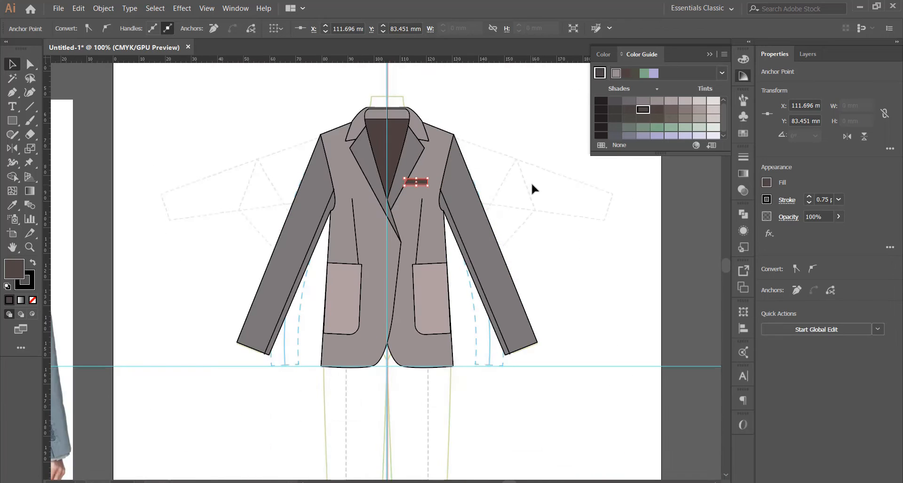
left_click(532, 184)
Step: Examine the blazer with its chest pocket alongside the reference photos
scroll(489, 244, "down", 1)
scroll(467, 258, "up", 1)
scroll(485, 256, "down", 2)
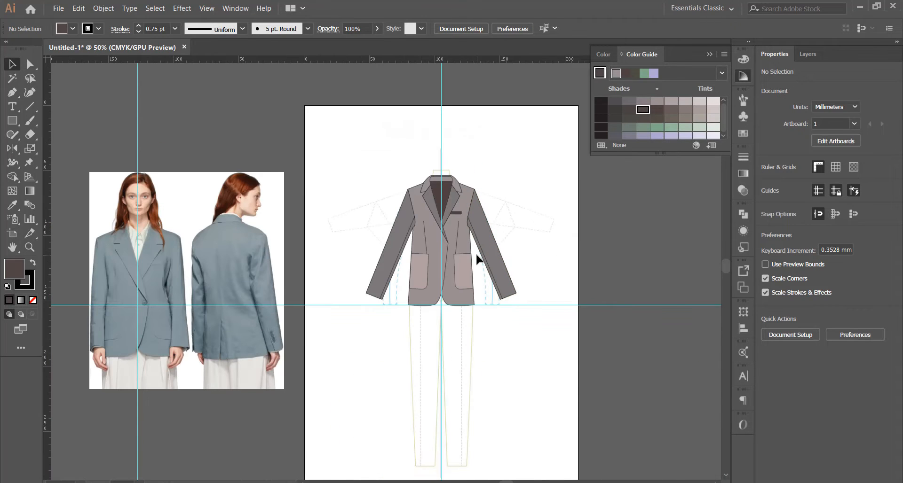
scroll(474, 264, "up", 1)
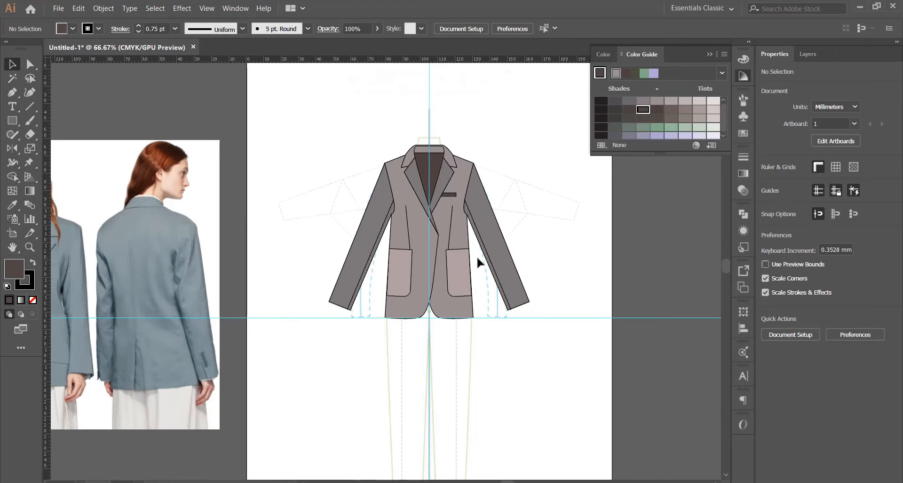
scroll(489, 254, "down", 1)
scroll(502, 217, "up", 2)
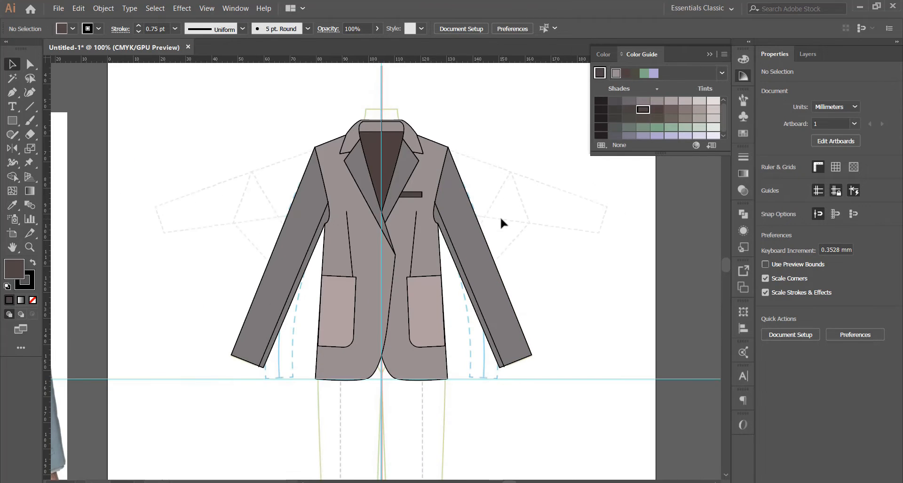
scroll(494, 223, "down", 1)
scroll(418, 287, "up", 1)
Step: Try to shorten both front panels by raising their hem, and undo the change
left_click(393, 319)
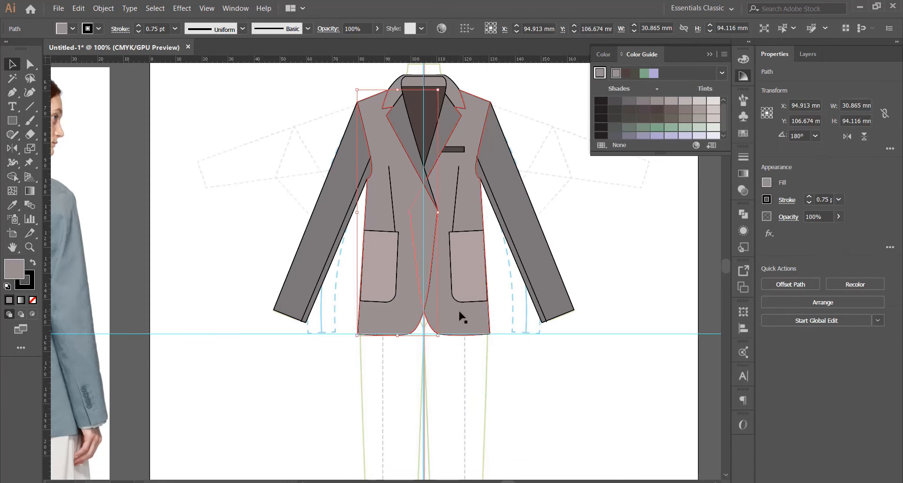
mouse_move(423, 335)
left_mouse_down()
mouse_move(422, 310)
mouse_move(418, 324)
left_mouse_up()
left_click(537, 331)
scroll(475, 255, "down", 1)
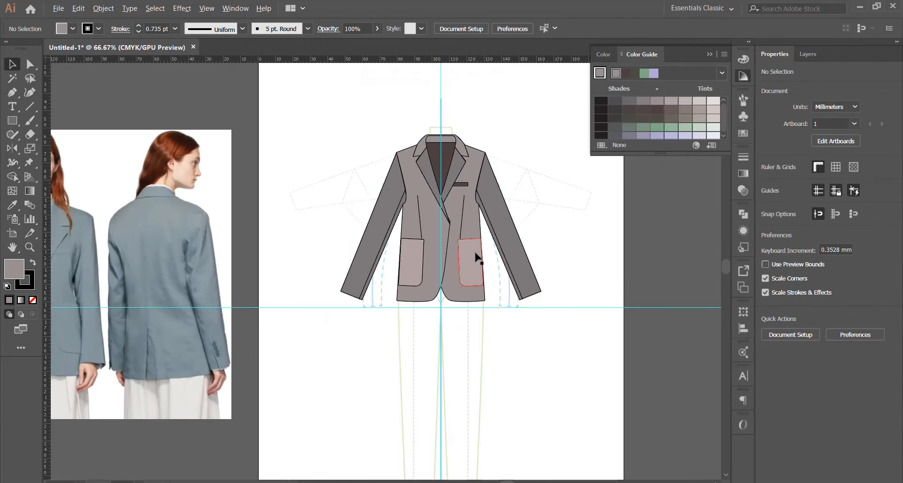
scroll(493, 254, "down", 3)
scroll(509, 267, "up", 1)
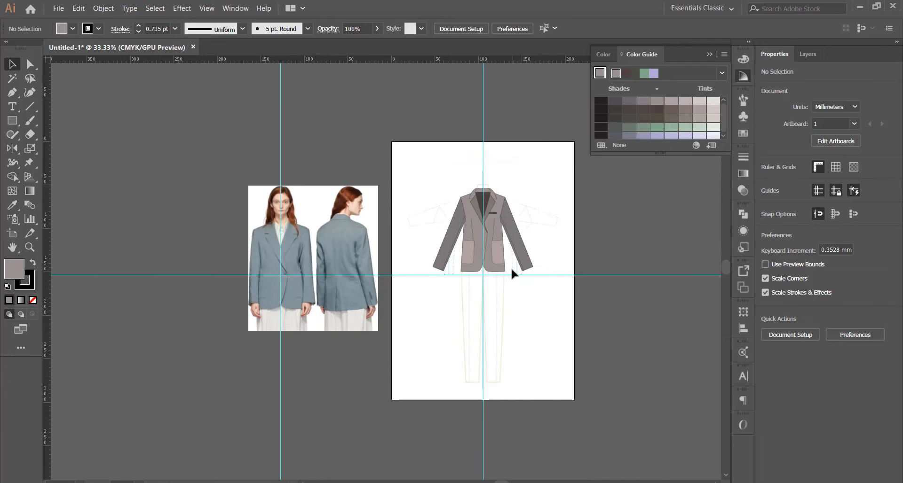
key("ctrl+z")
left_click(524, 239)
Step: Compare the blazer's overall shape, patch pockets and hem with the reference photos
scroll(524, 237, "up", 1)
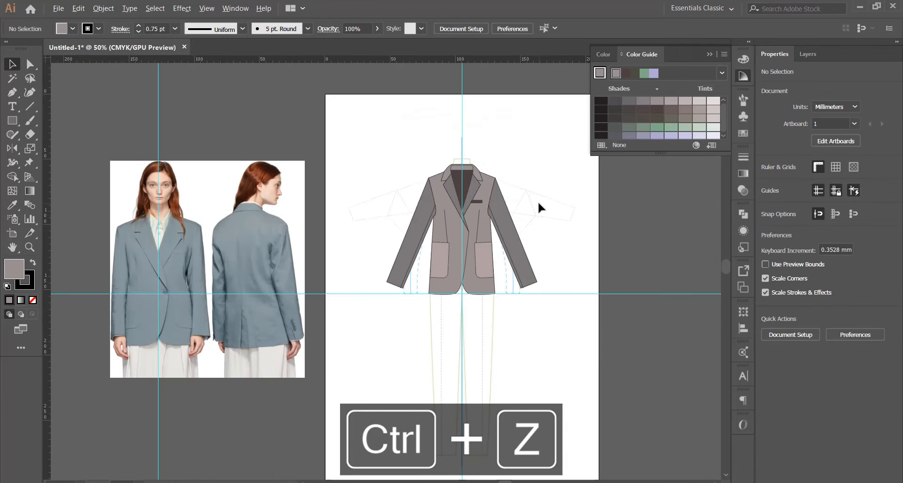
scroll(538, 202, "up", 1)
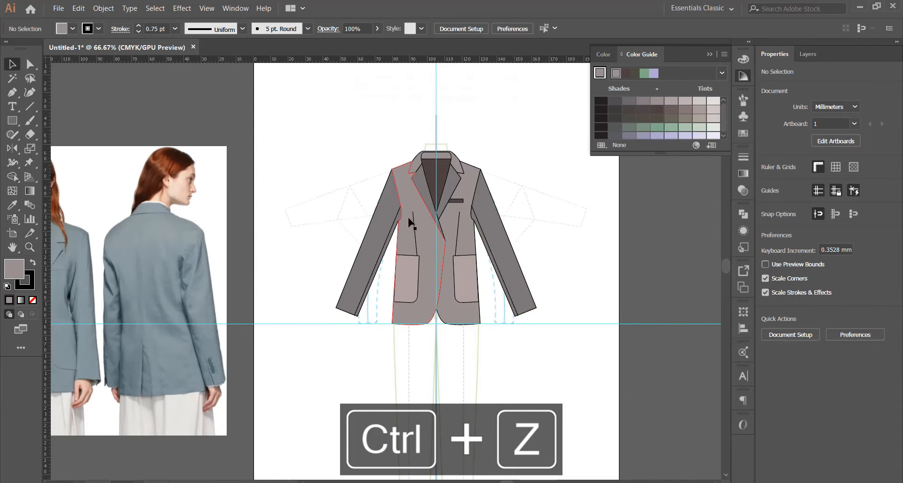
scroll(382, 248, "down", 1)
scroll(143, 291, "up", 5)
scroll(150, 284, "down", 4)
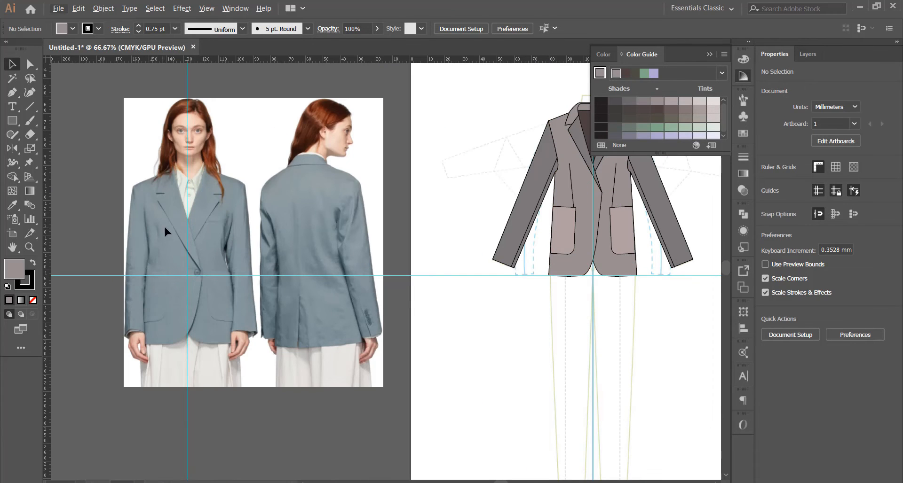
scroll(600, 207, "down", 1)
scroll(583, 217, "up", 4)
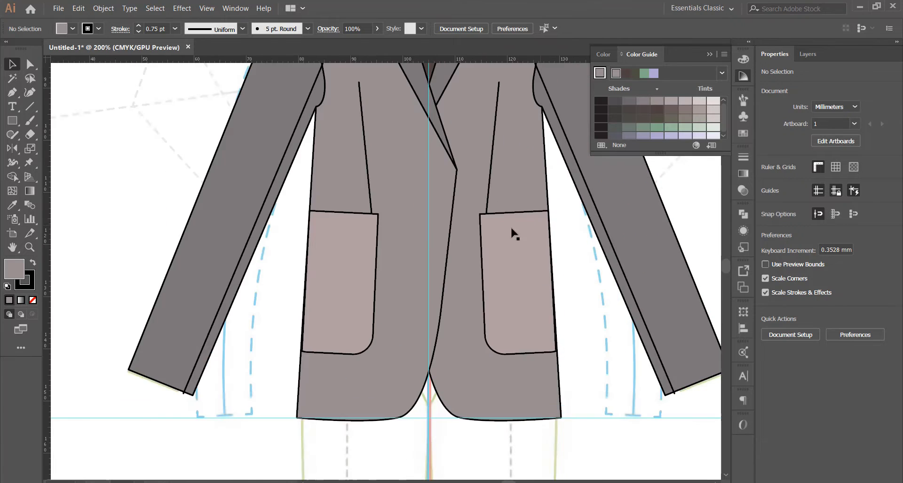
scroll(519, 271, "down", 2)
scroll(179, 298, "down", 1)
scroll(242, 287, "left", 3)
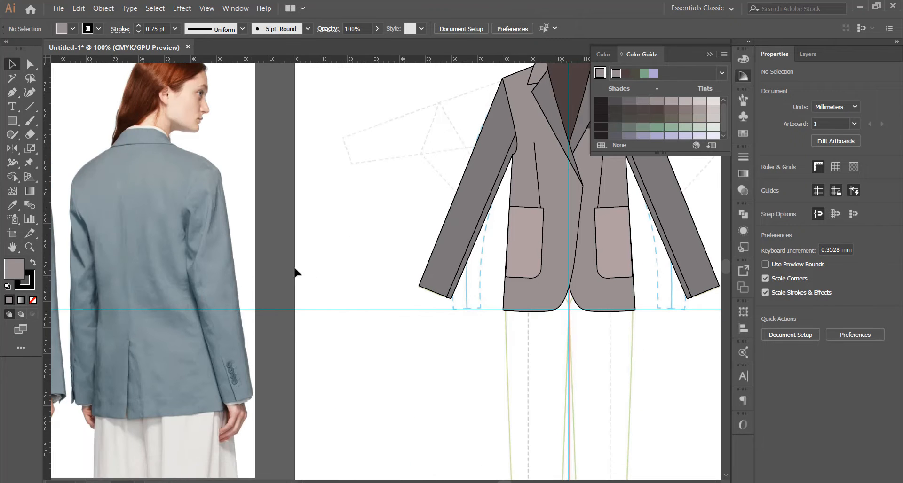
Step: Examine the front button, patch pocket details and back view in the reference photos against the drawn blazer
scroll(301, 257, "down", 2)
scroll(141, 292, "up", 5)
scroll(165, 262, "down", 3)
scroll(347, 236, "up", 2)
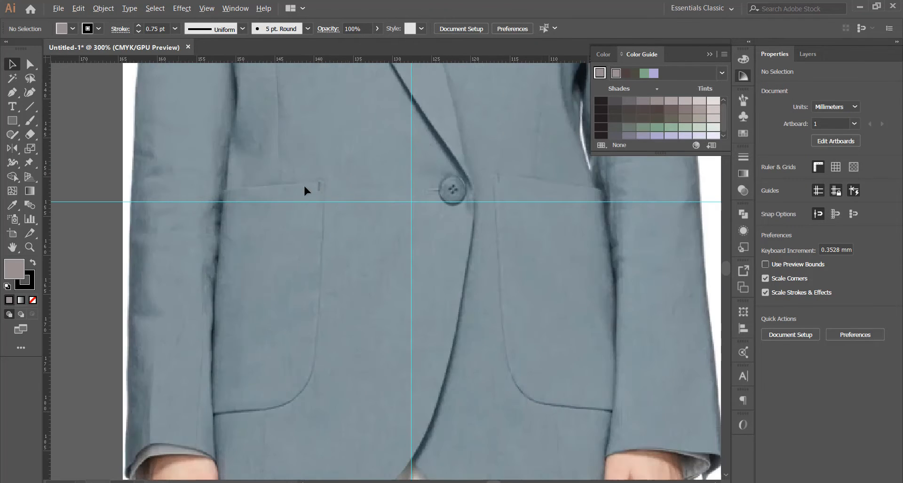
scroll(404, 198, "up", 1)
scroll(378, 203, "down", 5)
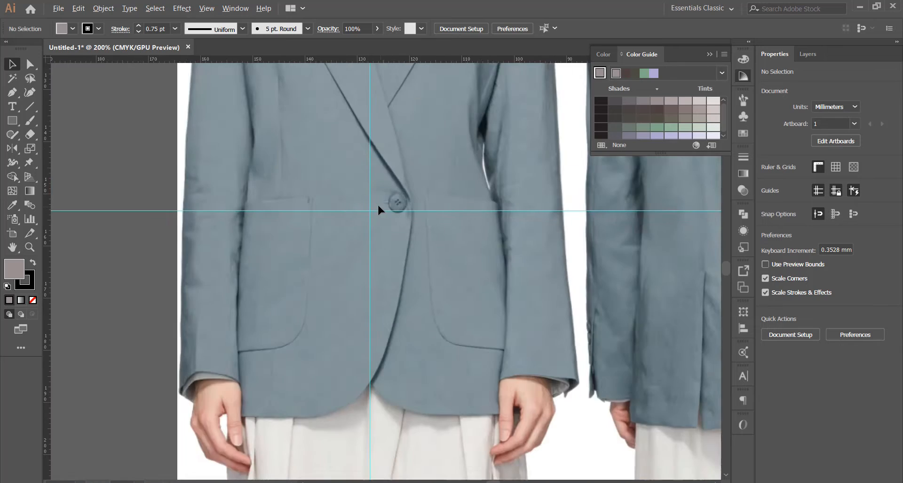
scroll(584, 205, "down", 1)
scroll(670, 201, "up", 4)
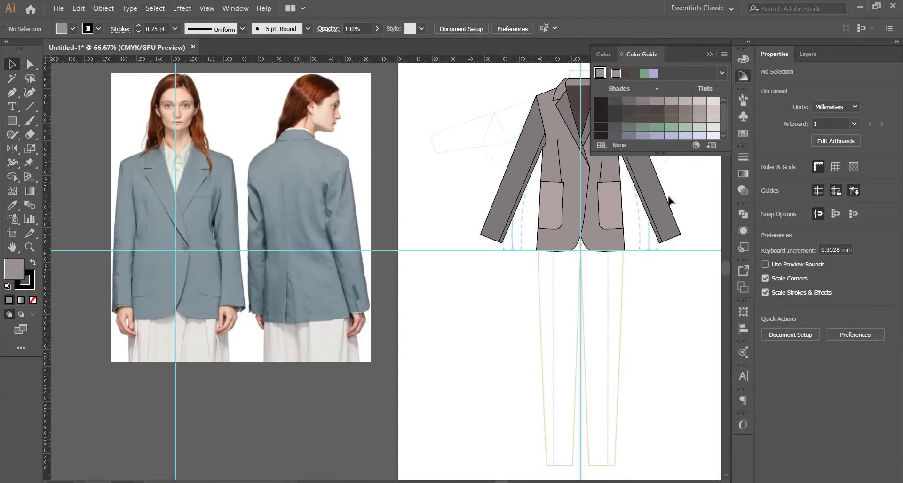
scroll(432, 212, "down", 2)
scroll(495, 195, "down", 3)
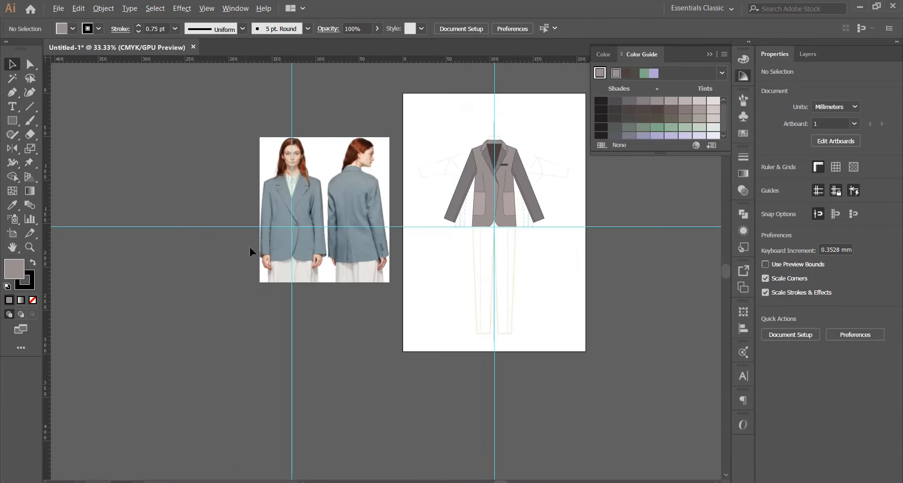
scroll(329, 197, "up", 5)
scroll(295, 227, "down", 3)
scroll(607, 174, "up", 6)
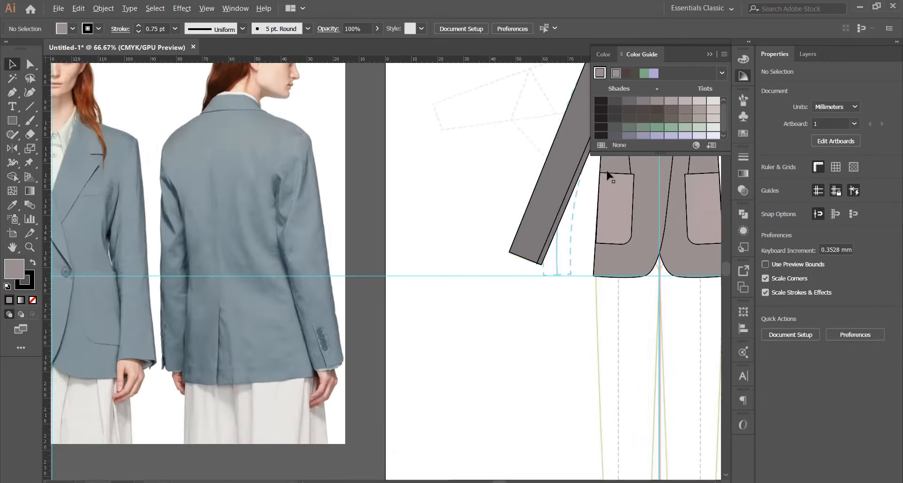
Step: Widen both patch pockets towards the centre front, making the first about 19 mm wide and the opposite one roughly match, keeping their height
scroll(462, 202, "down", 8)
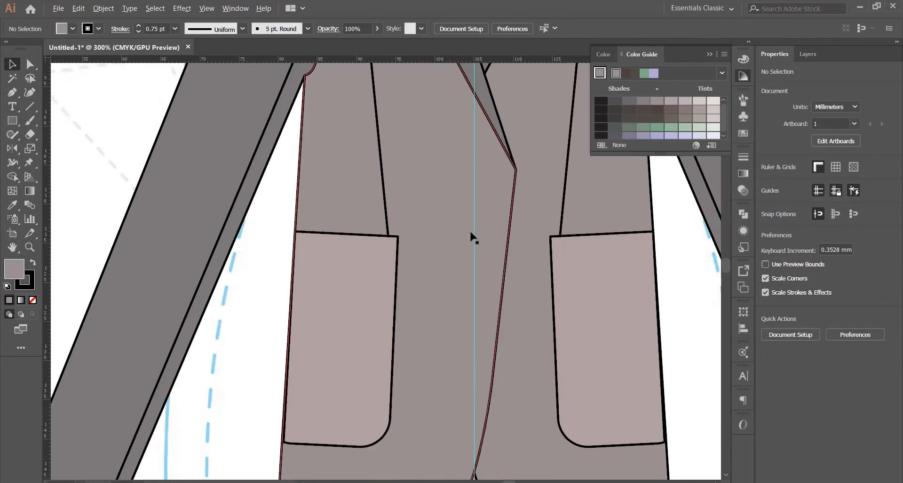
scroll(135, 277, "up", 2)
scroll(135, 278, "up", 2)
scroll(473, 231, "down", 4)
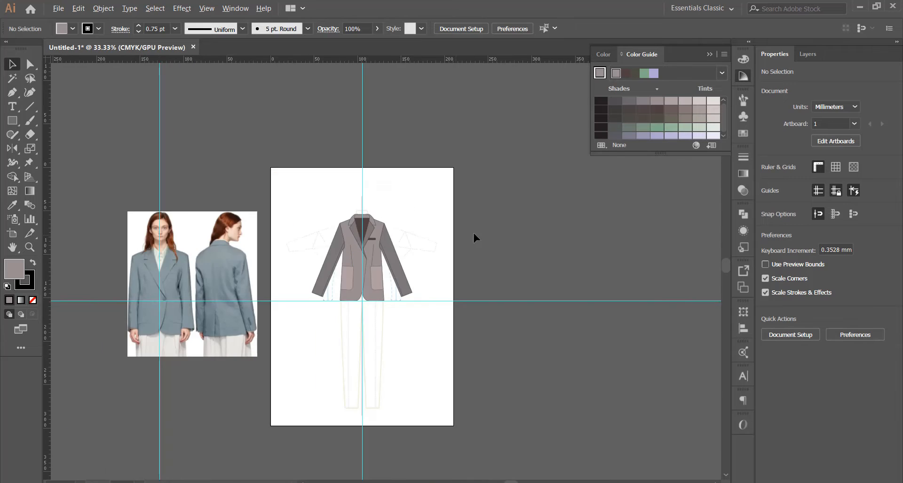
scroll(235, 292, "up", 5)
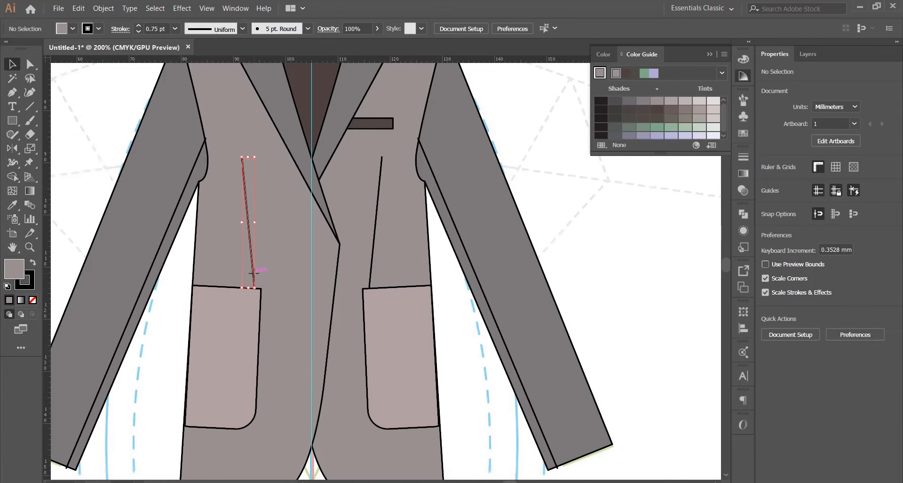
left_click(252, 317)
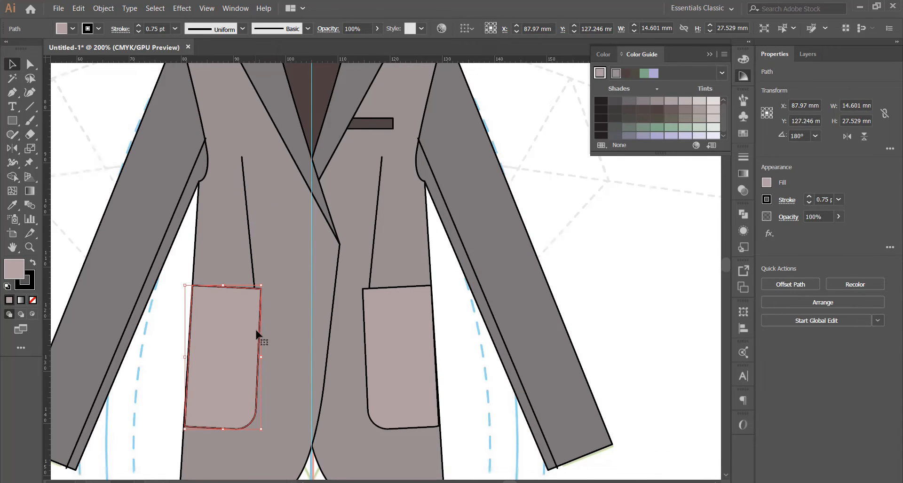
left_click_drag(258, 358, 284, 363)
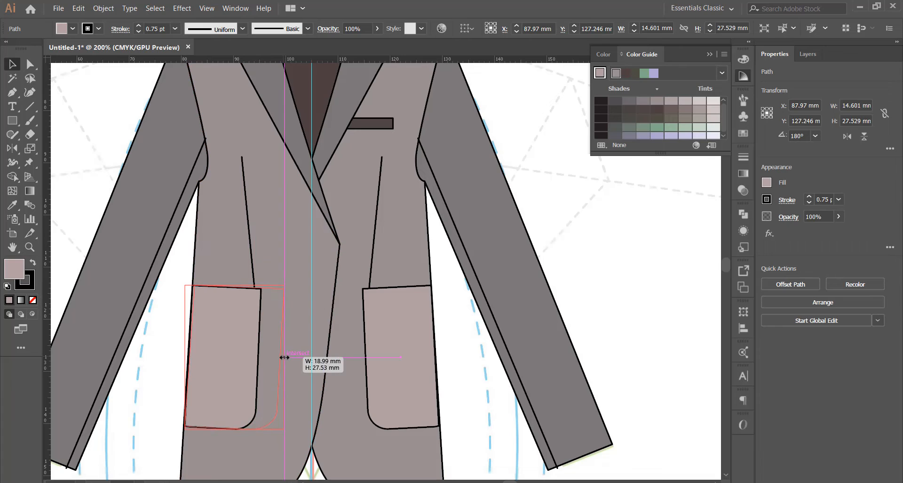
left_click(370, 341)
left_click_drag(353, 361, 347, 362)
left_click(521, 213)
scroll(521, 214, "down", 3)
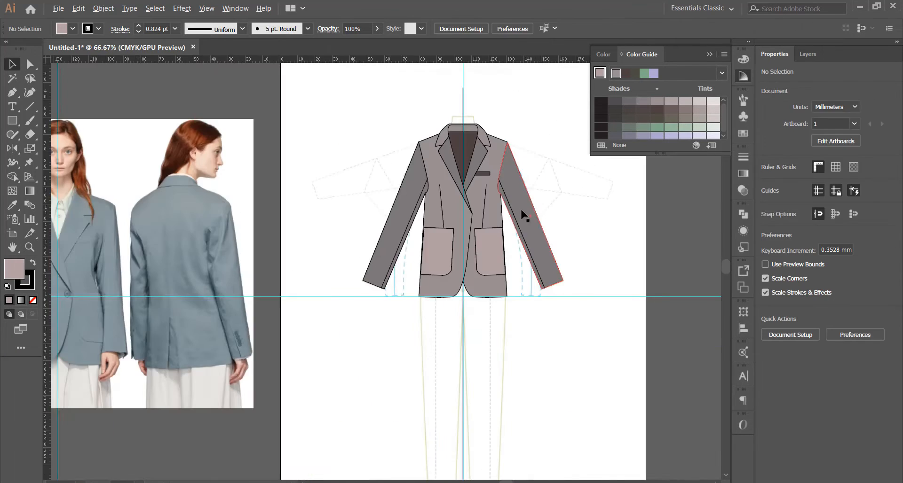
scroll(509, 221, "down", 1)
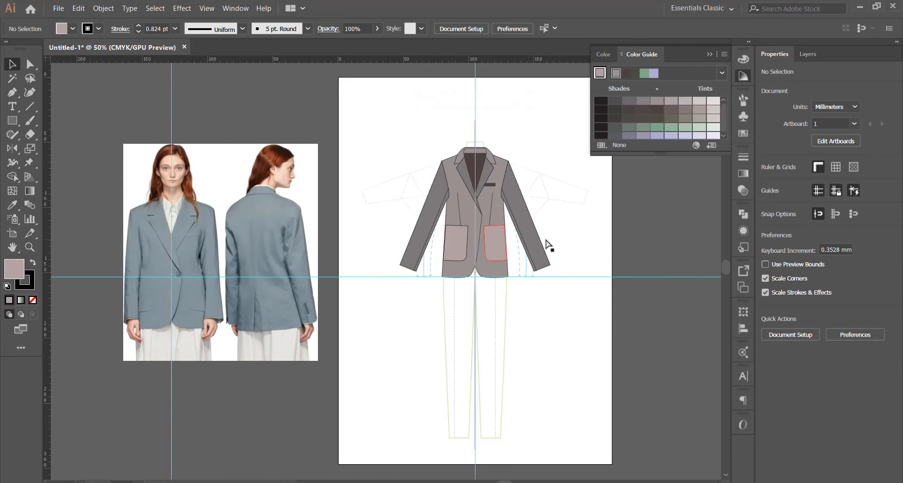
Step: Widen both front patch pockets toward the jacket's centre, making the right one about 16.2 mm wide
key("ctrl+z")
key("ctrl+z")
left_click(561, 219)
scroll(453, 235, "up", 4)
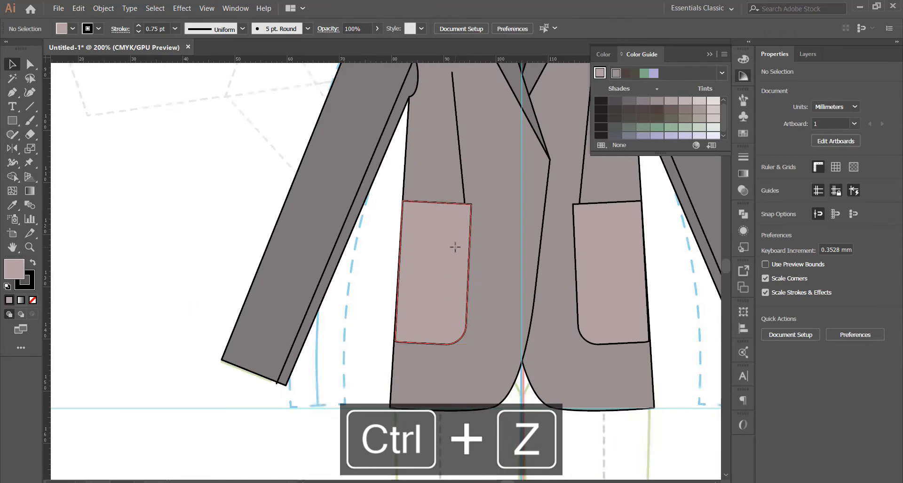
left_click(454, 247)
left_click_drag(472, 272, 483, 272)
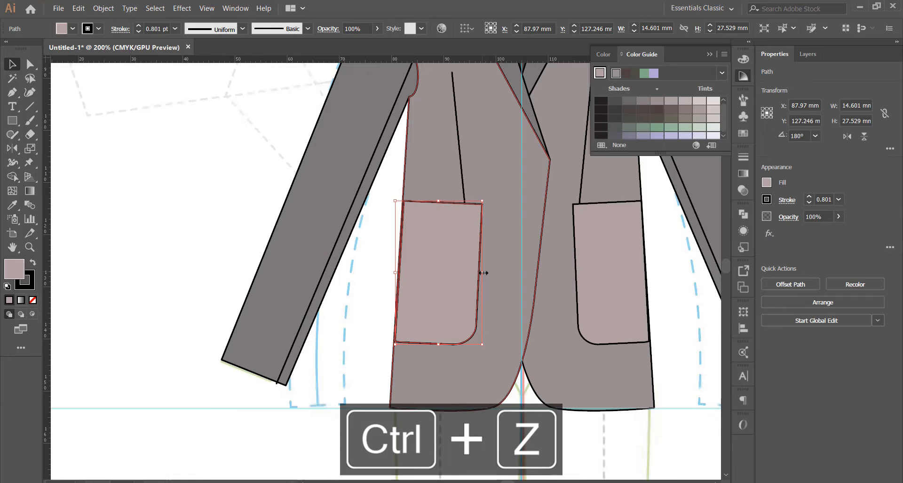
left_click(616, 250)
left_click_drag(573, 273, 564, 275)
left_click(683, 240)
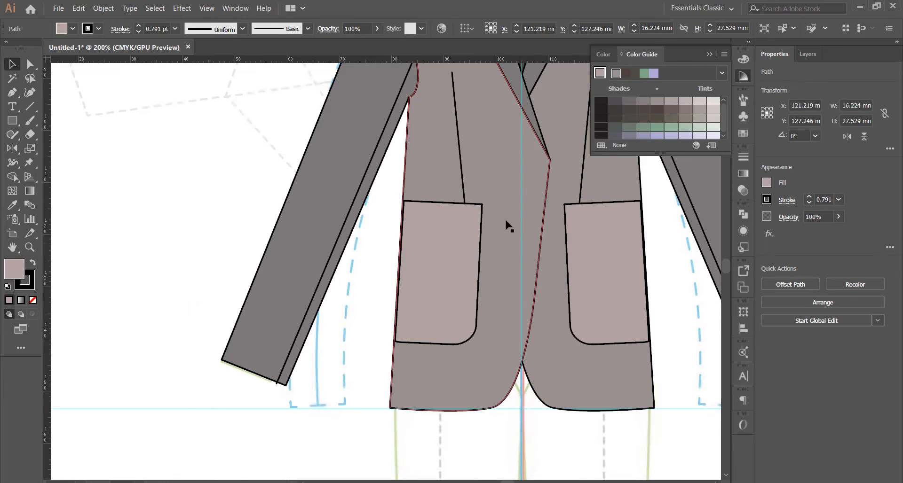
Step: Draw a short, nearly vertical line about 1.5 mm long across the left pocket's top edge near its inner corner
scroll(507, 226, "down", 2)
scroll(556, 187, "up", 2)
scroll(429, 243, "up", 4)
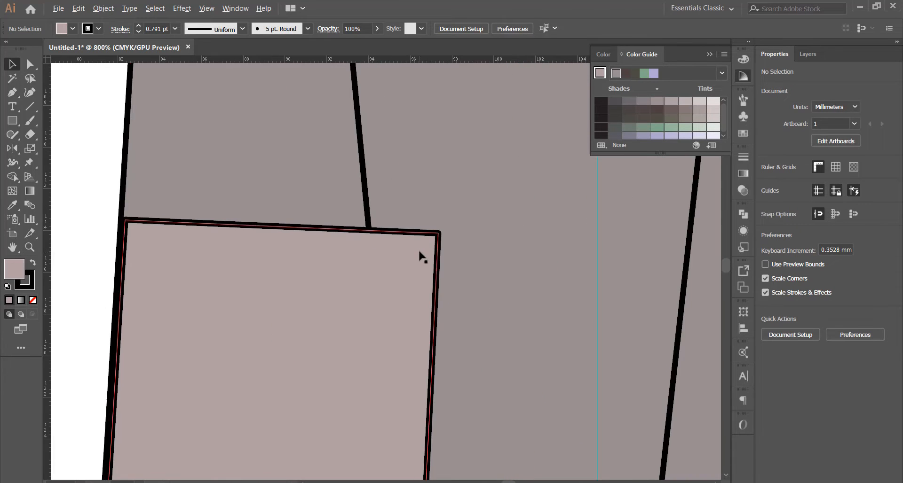
key("p")
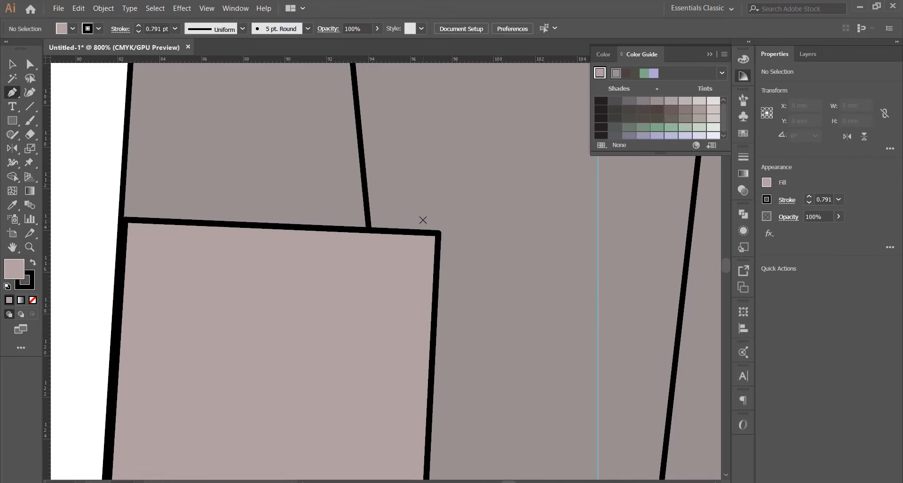
left_click(423, 220)
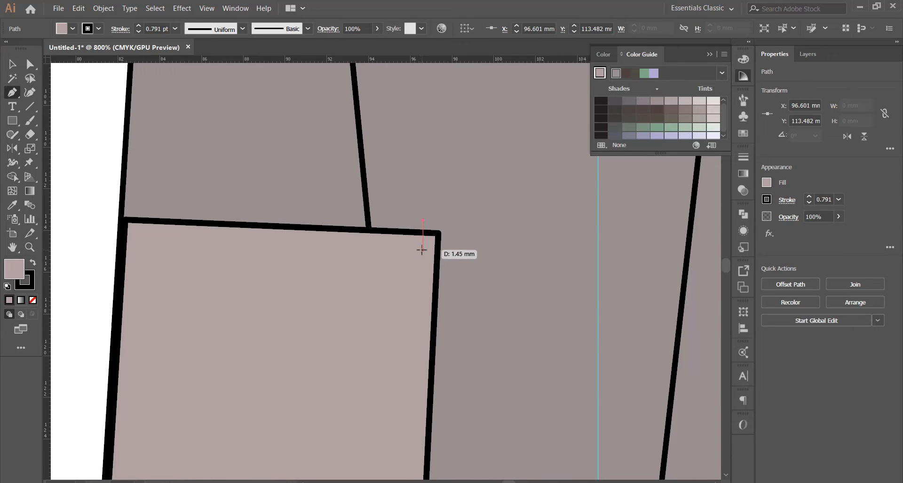
left_click(419, 251)
left_click(12, 64)
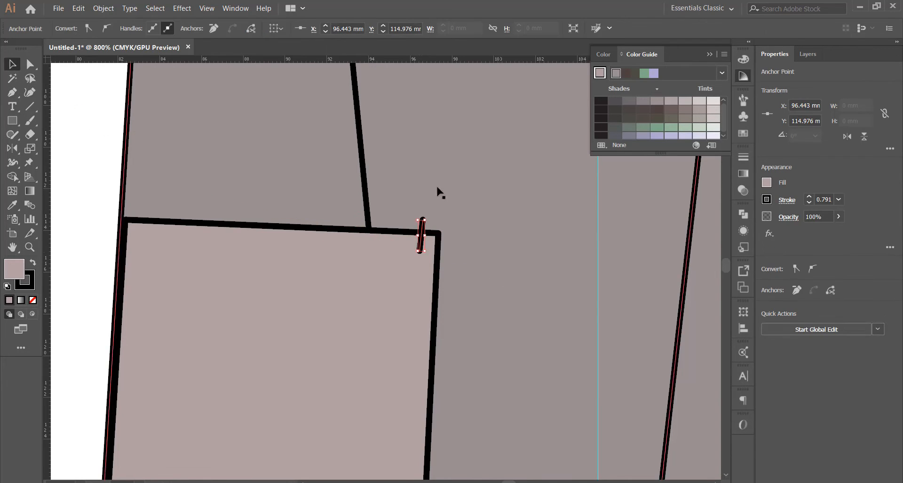
Step: Start a Zig Zag effect on the short line with preview on and 10 ridges per segment
scroll(426, 220, "up", 3)
left_click(183, 9)
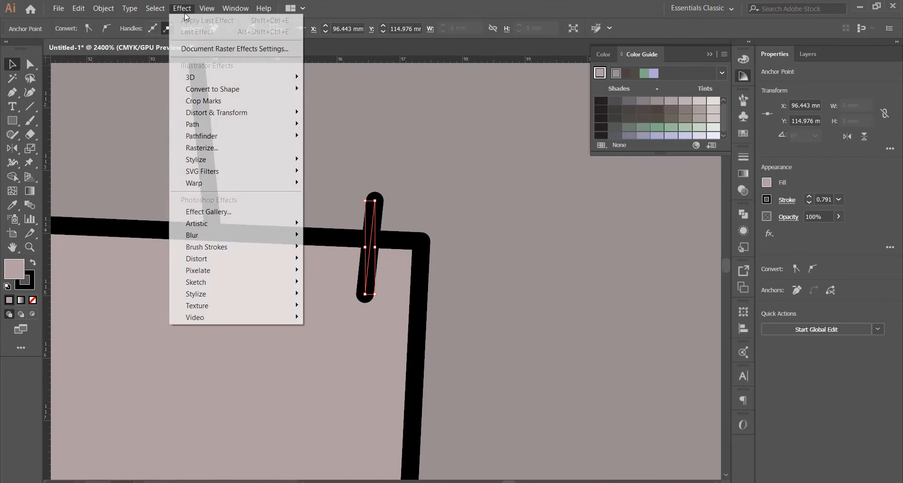
mouse_move(229, 115)
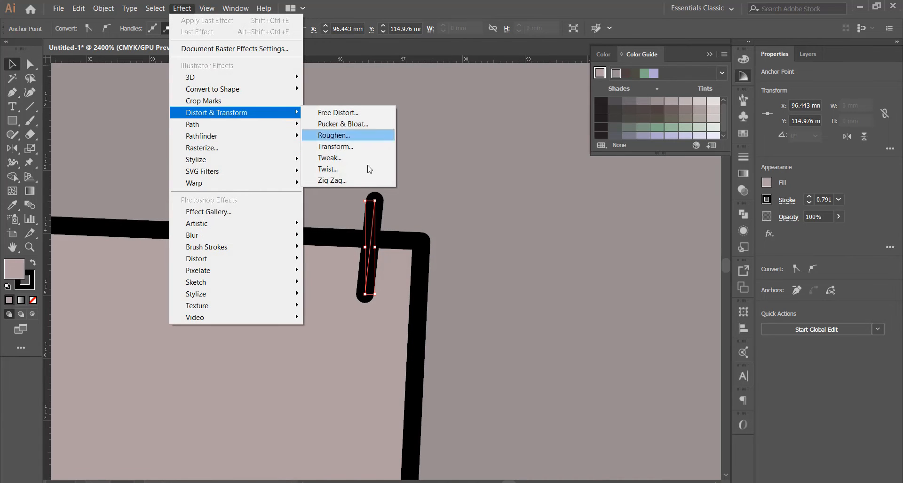
left_click(351, 180)
left_click_drag(273, 76, 548, 94)
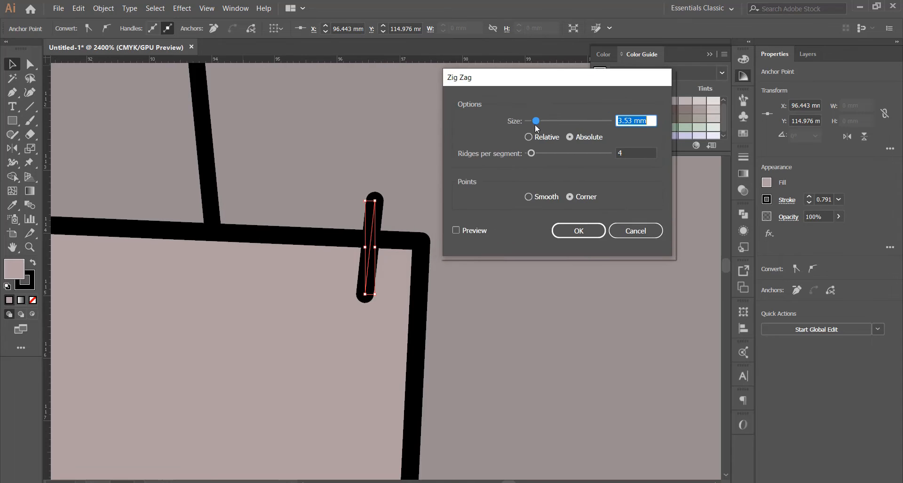
left_click(465, 230)
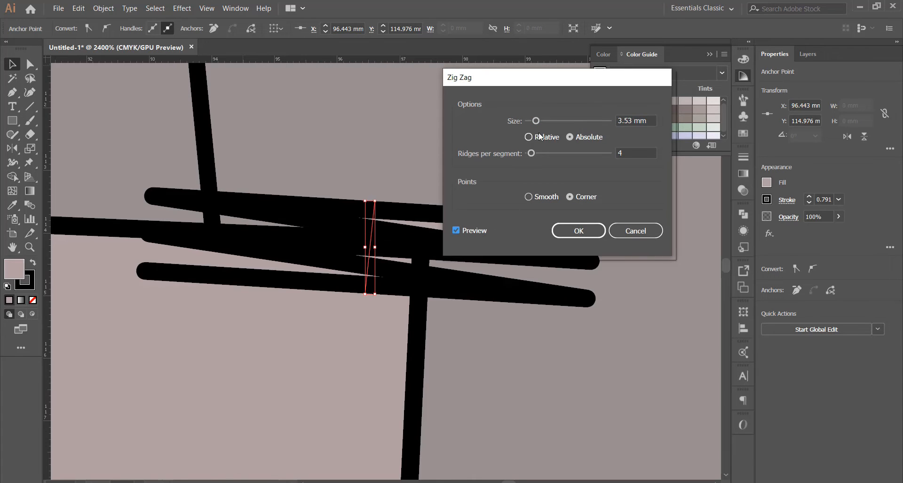
left_click_drag(535, 121, 530, 123)
left_click_drag(531, 154, 538, 156)
Step: Set the Zig Zag size to 0.1 mm absolute with 19 ridges per segment and apply the effect
left_click(529, 121)
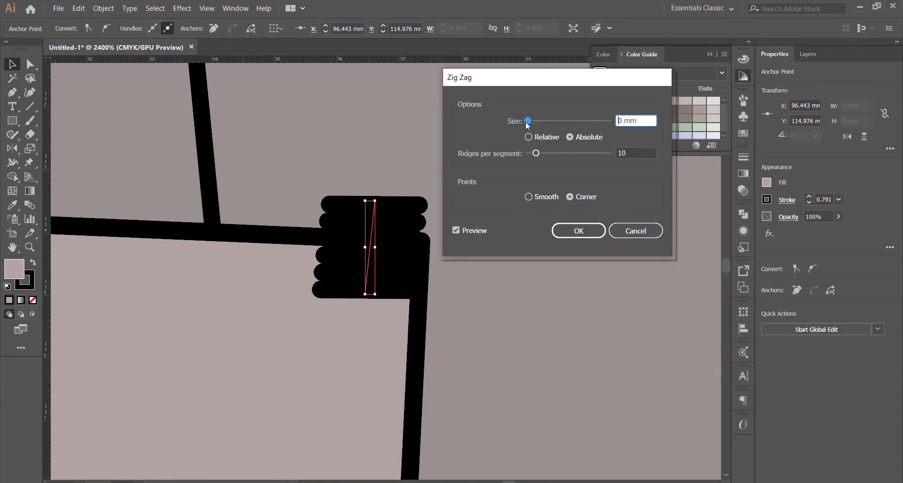
left_click(626, 120)
type("1")
key("Down")
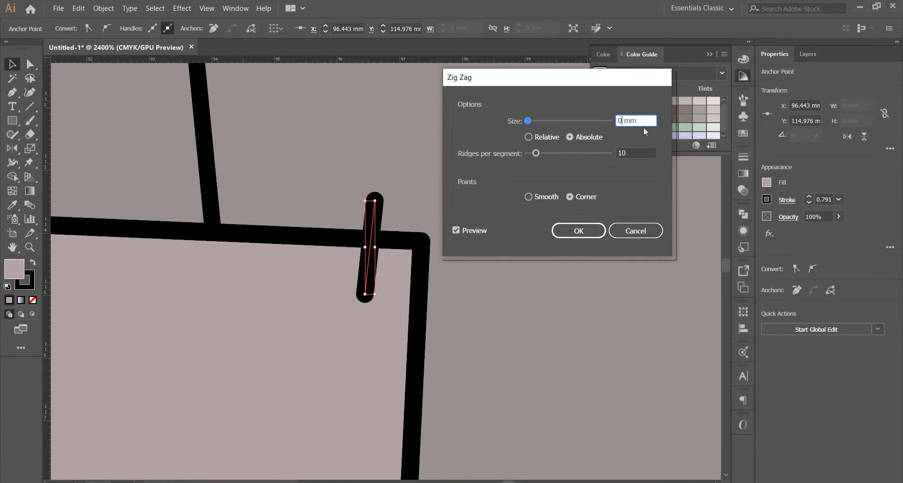
type("2")
key("Tab")
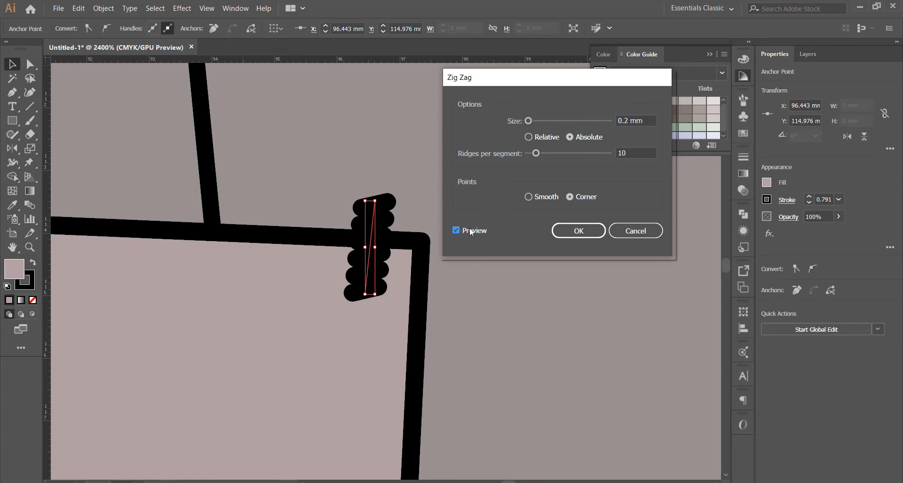
left_click(629, 121)
key("BackSpace")
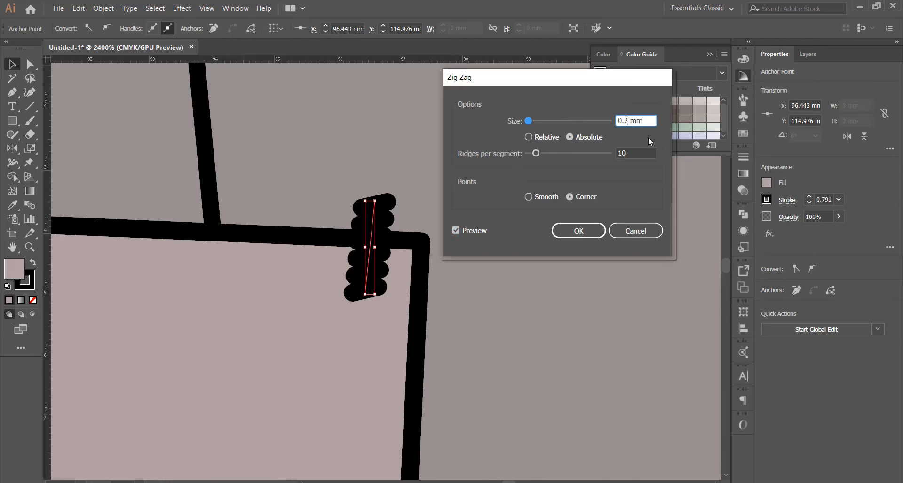
left_click(476, 230)
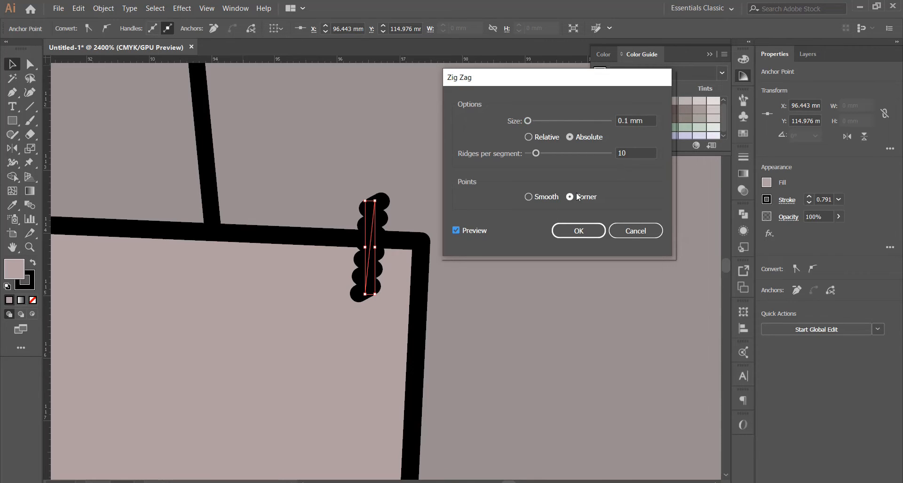
left_click_drag(536, 154, 543, 154)
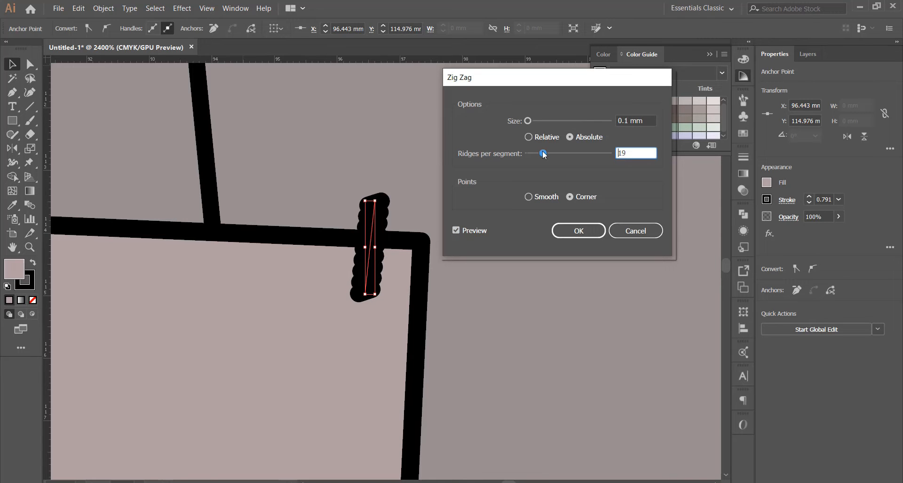
left_click(573, 232)
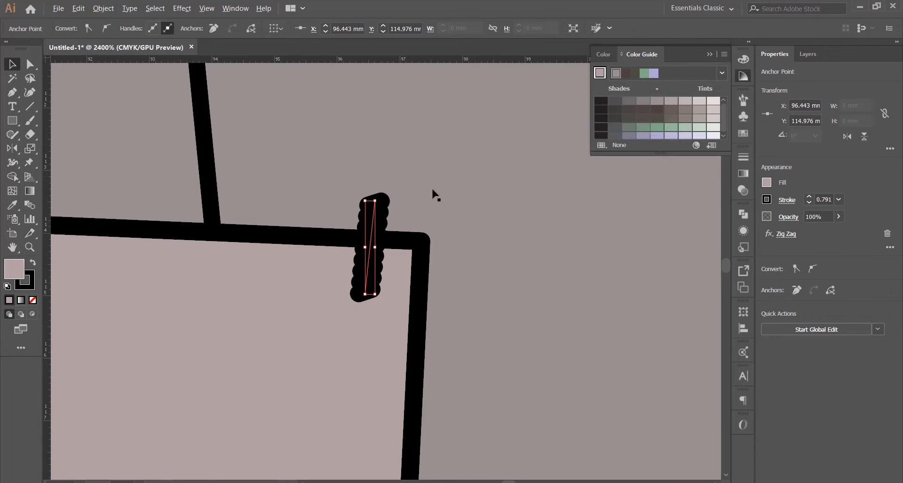
Step: Copy the zigzag stitch mark horizontally onto the right pocket's top inner corner
left_click(432, 190)
scroll(393, 203, "down", 1)
scroll(393, 203, "down", 7)
scroll(394, 205, "up", 3)
left_click_drag(373, 215, 643, 216)
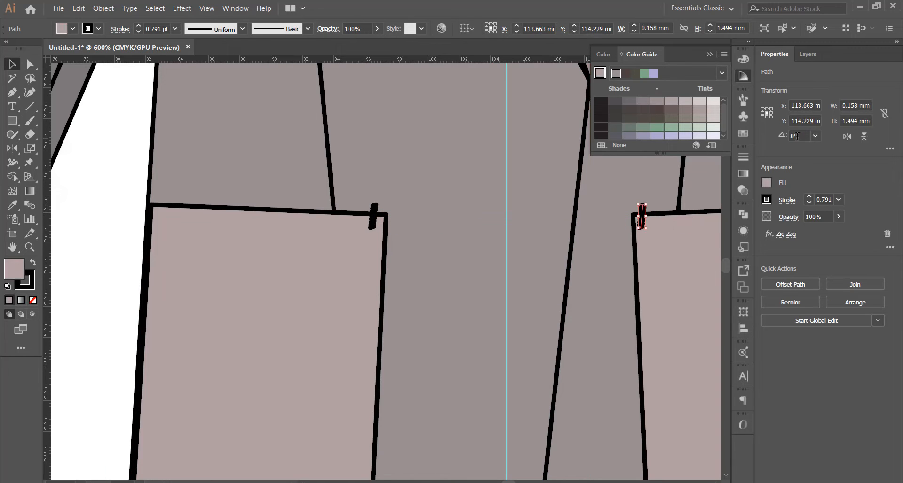
left_click(657, 205)
scroll(526, 202, "down", 8)
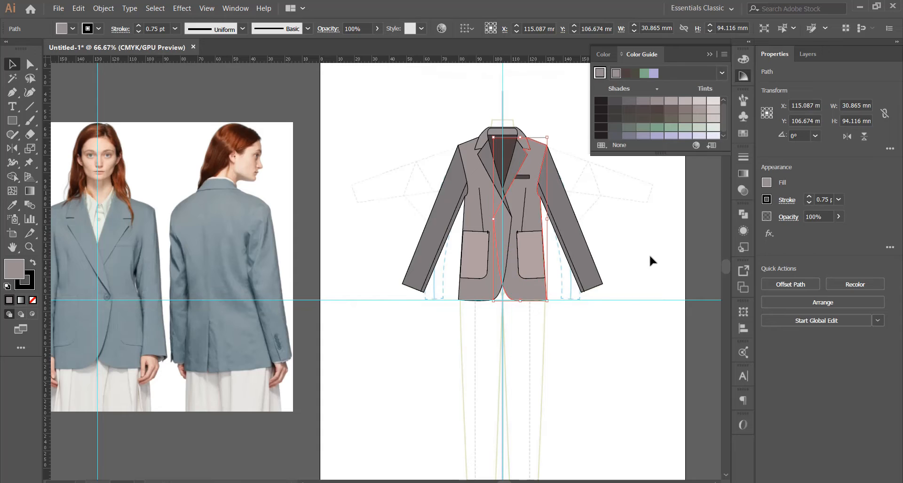
left_click(649, 260)
Step: Compare the jacket drawing's pockets, lapels and front closure with the reference photos of the blazer
scroll(579, 212, "up", 2)
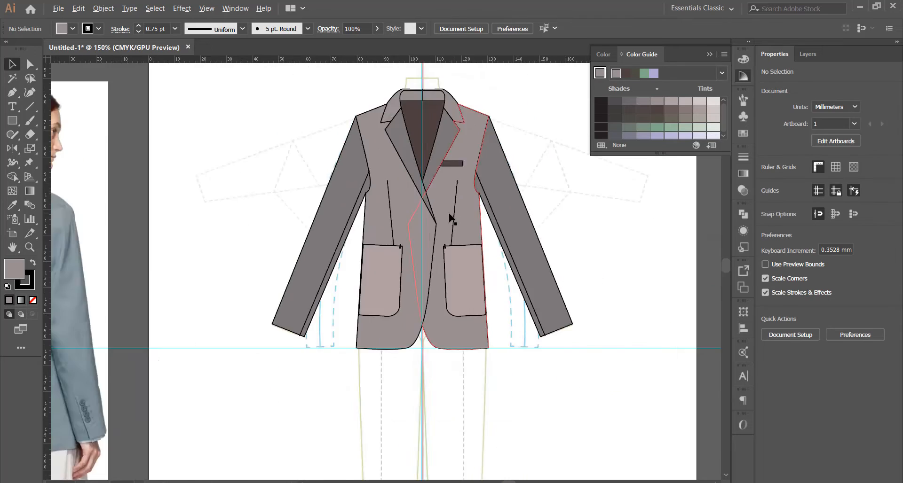
scroll(299, 213, "up", 2)
scroll(308, 232, "down", 5)
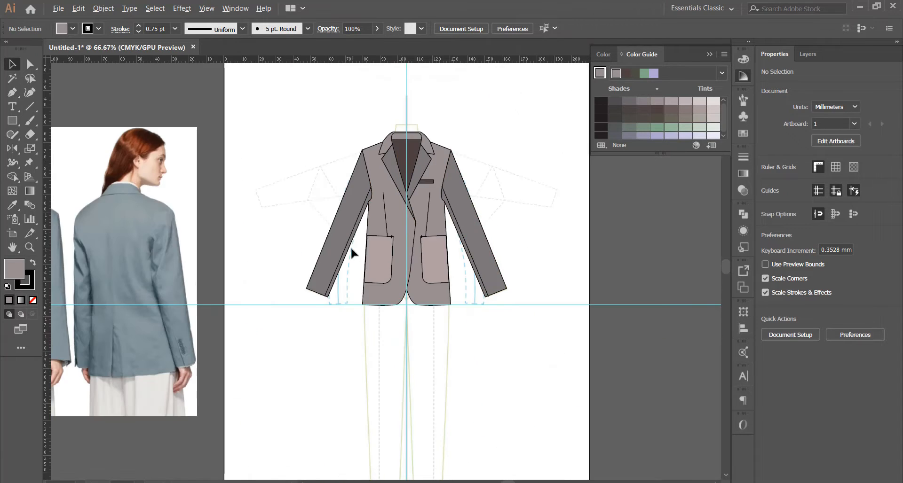
scroll(329, 291, "down", 2)
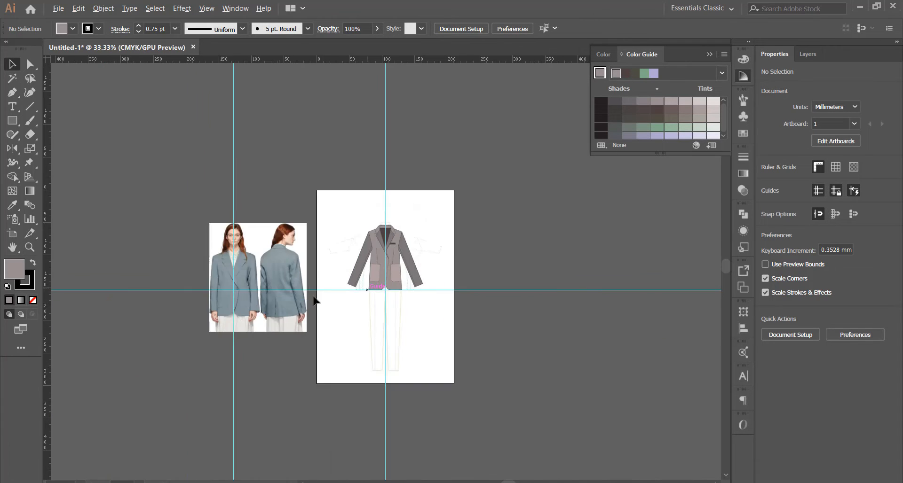
scroll(282, 287, "up", 5)
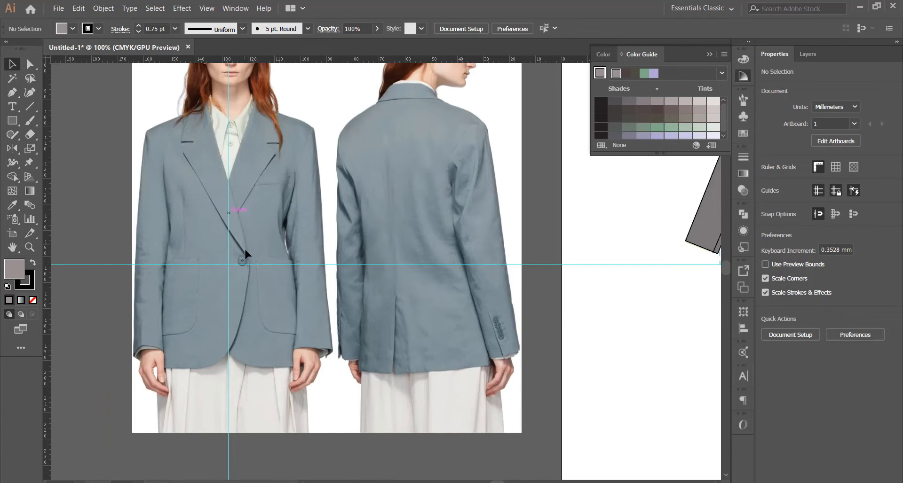
scroll(207, 243, "down", 2)
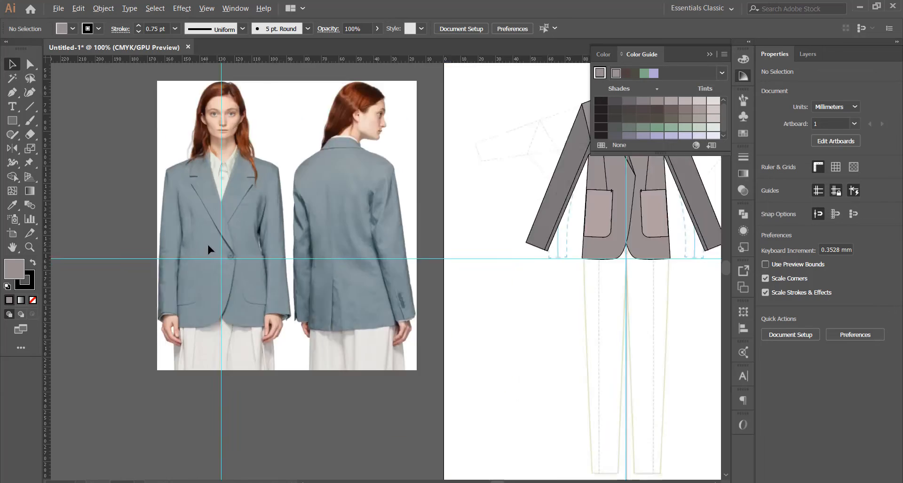
scroll(440, 221, "right", 5)
scroll(402, 179, "up", 4)
scroll(402, 179, "down", 2)
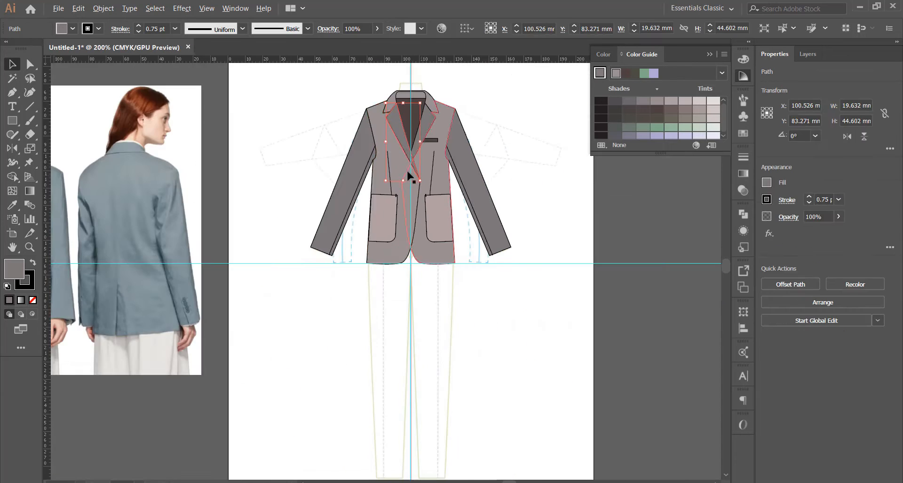
Step: Try to extend the left lapel's lower tip downward along the jacket's front opening edge
scroll(429, 181, "up", 2)
left_click(29, 70)
scroll(426, 251, "down", 2)
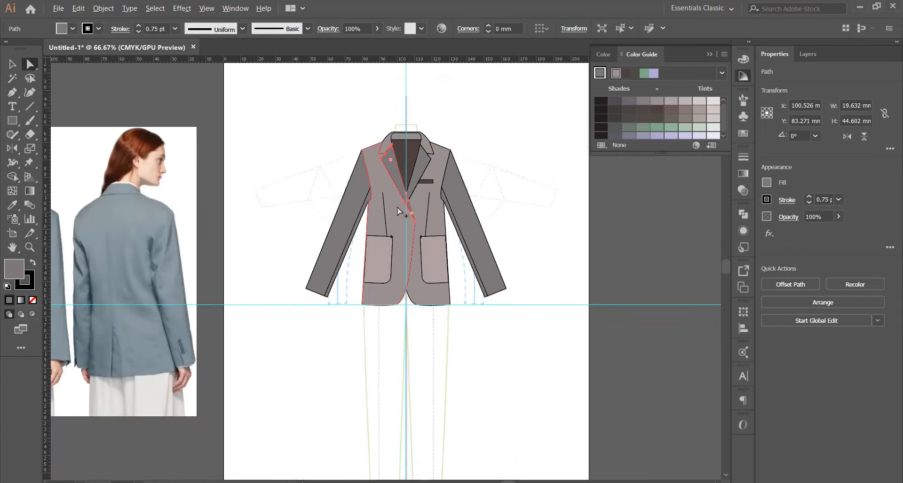
scroll(425, 252, "up", 2)
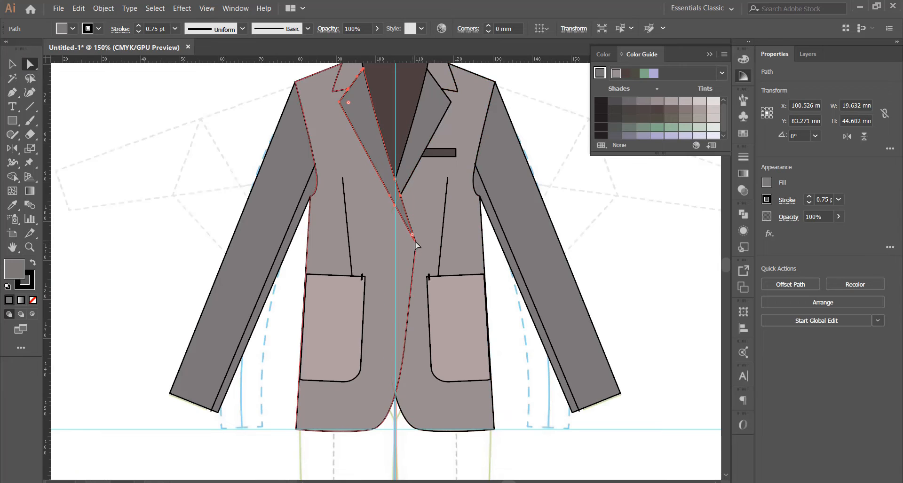
left_click_drag(415, 244, 419, 280)
key("ctrl+z")
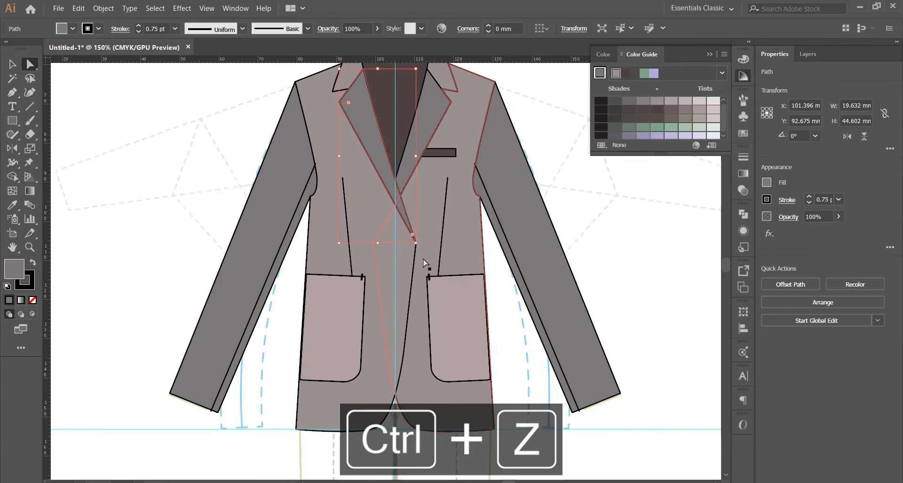
left_click_drag(419, 250, 415, 276)
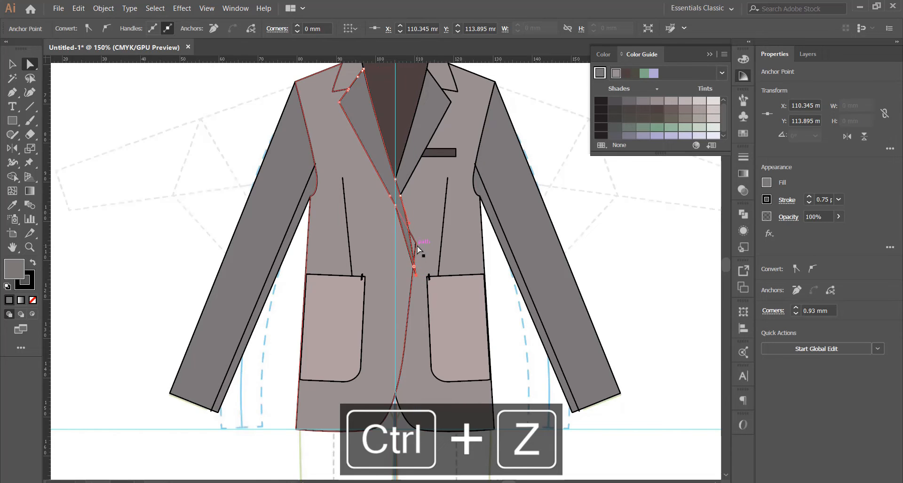
key("ctrl+z")
Step: Remove the surplus anchor points along the left lapel's edges above its lower tip
scroll(414, 242, "up", 1)
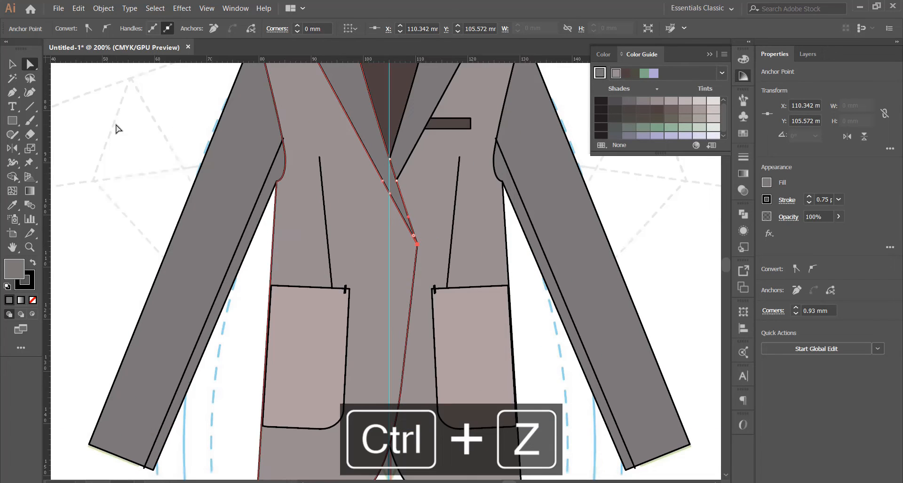
left_click_drag(12, 92, 51, 119)
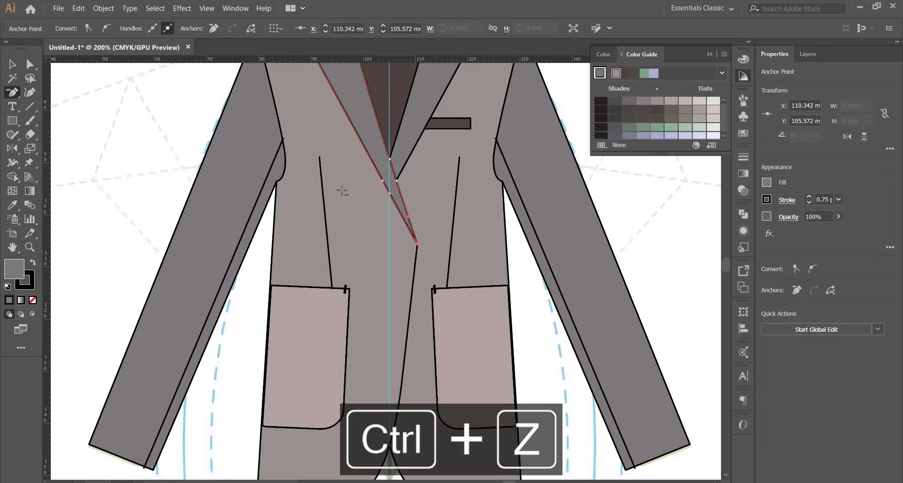
key("ctrl+z")
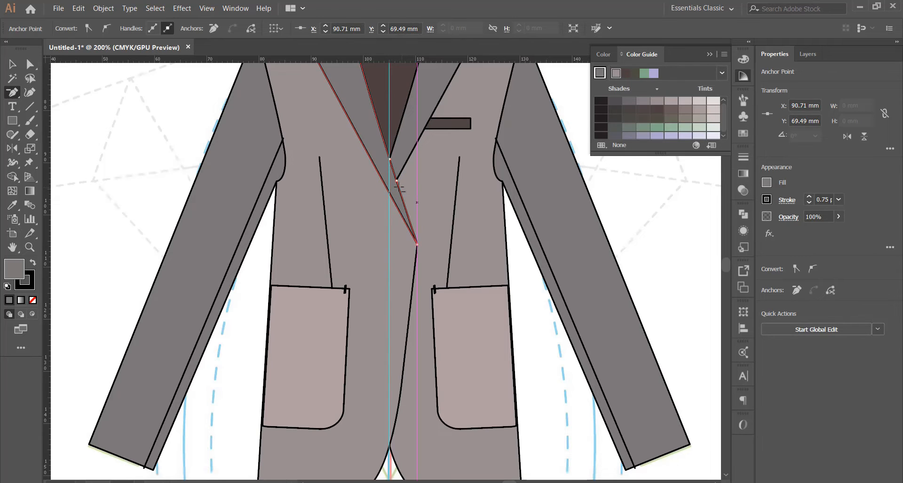
left_click_drag(397, 180, 389, 159)
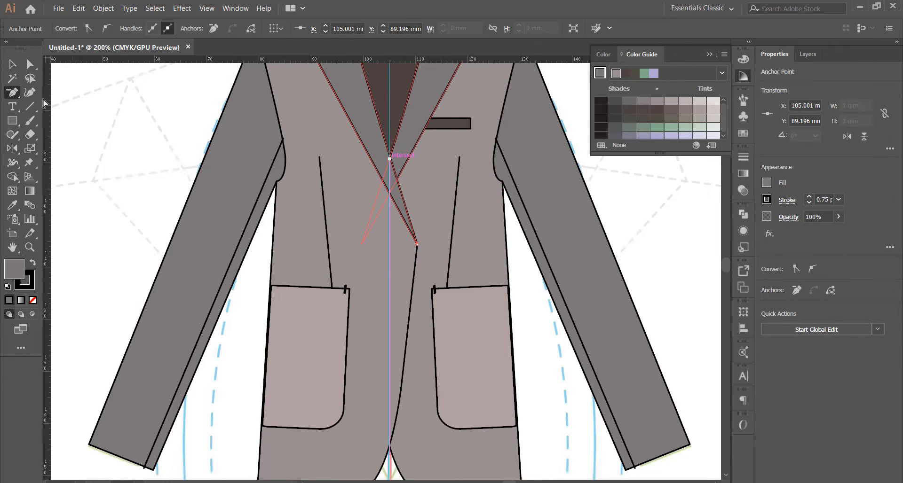
key("ctrl+z")
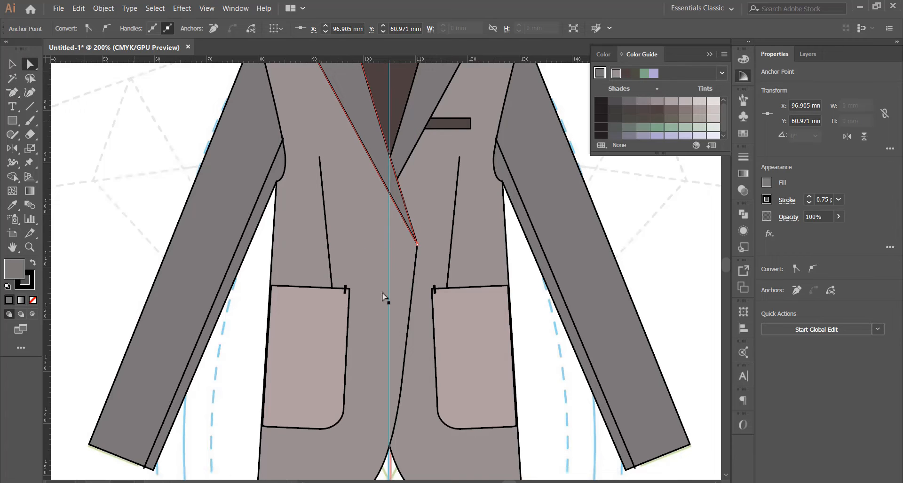
left_click(416, 245)
scroll(414, 246, "up", 8)
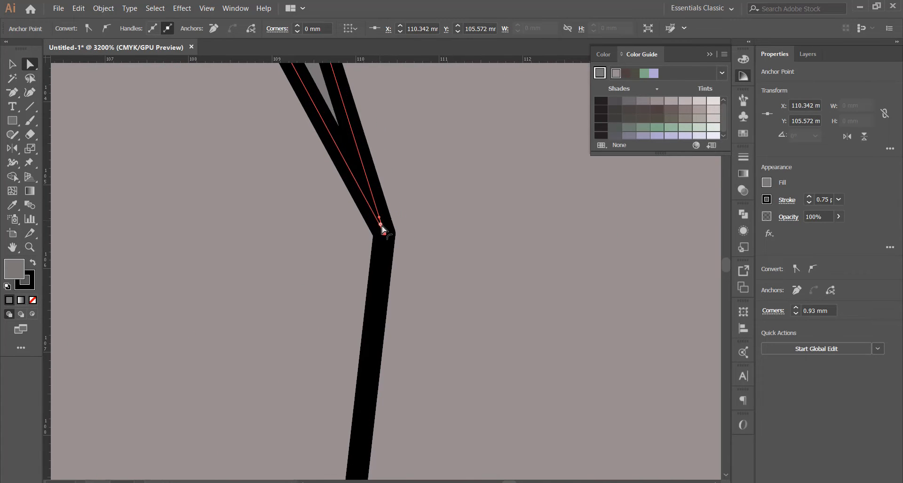
left_click_drag(385, 239, 346, 249)
key("ctrl+z")
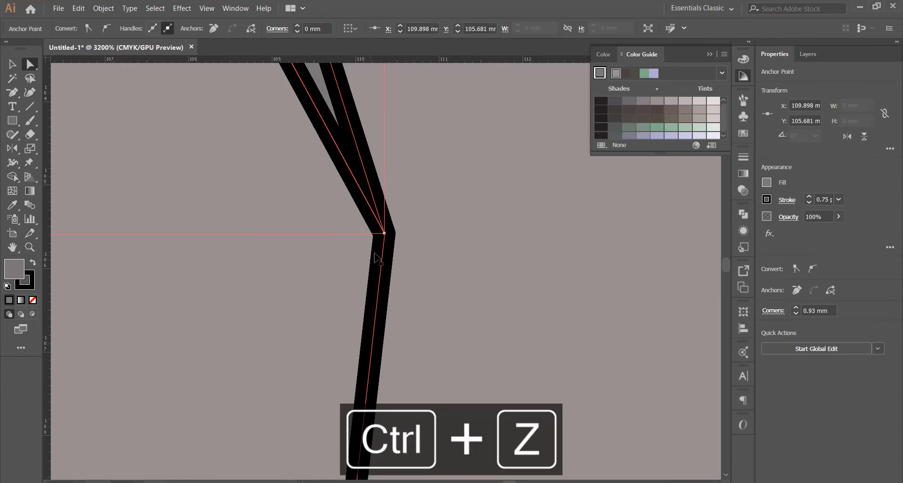
Step: Lower the left lapel's tip and the front panel's matching corner to about X 110.9 mm, Y 112 mm
scroll(404, 243, "down", 7)
scroll(403, 241, "down", 2)
left_click_drag(403, 242, 404, 277)
scroll(463, 269, "down", 1)
scroll(391, 283, "up", 1)
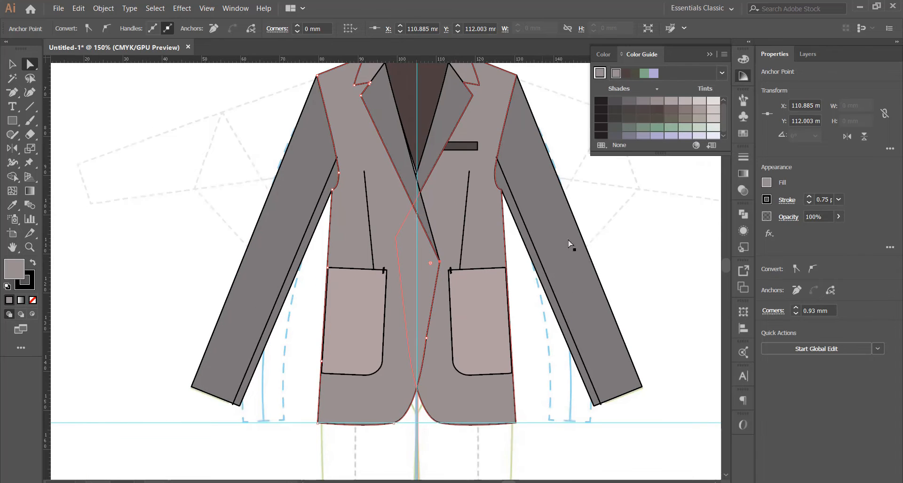
left_click(596, 234)
Step: Lower the left lapel's tip anchor further along the front opening to about X 111.1 mm, Y 113.6 mm
scroll(462, 248, "down", 2)
scroll(460, 249, "up", 3)
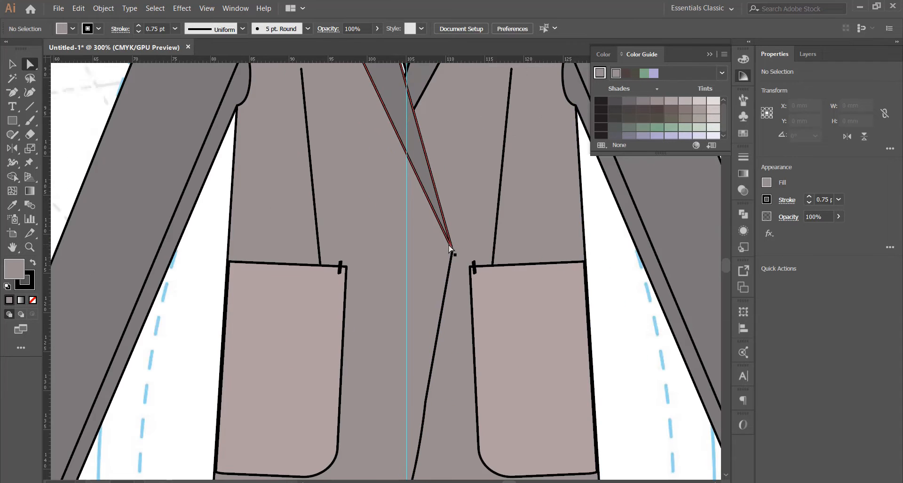
left_click(452, 250)
scroll(453, 250, "up", 3)
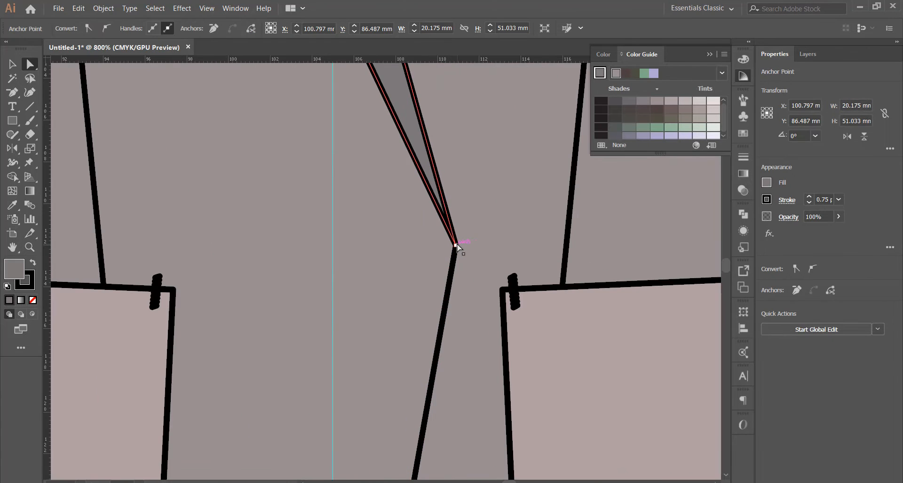
left_click_drag(455, 246, 461, 279)
Step: Try to lower the left front panel's opening corner onto the lapel tip, and undo the resulting shift
left_click(449, 286)
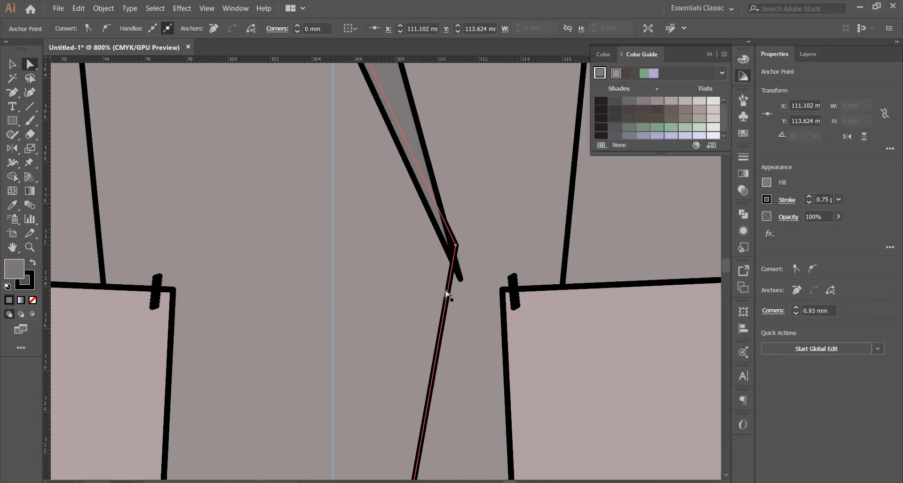
left_click_drag(455, 245, 459, 278)
scroll(459, 277, "down", 5)
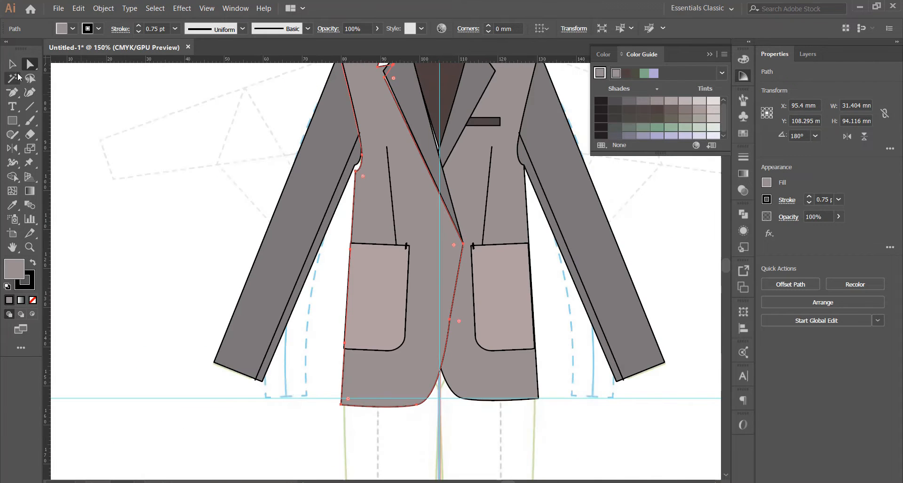
left_click(15, 65)
left_click(224, 157)
scroll(408, 179, "down", 2)
scroll(398, 110, "up", 5)
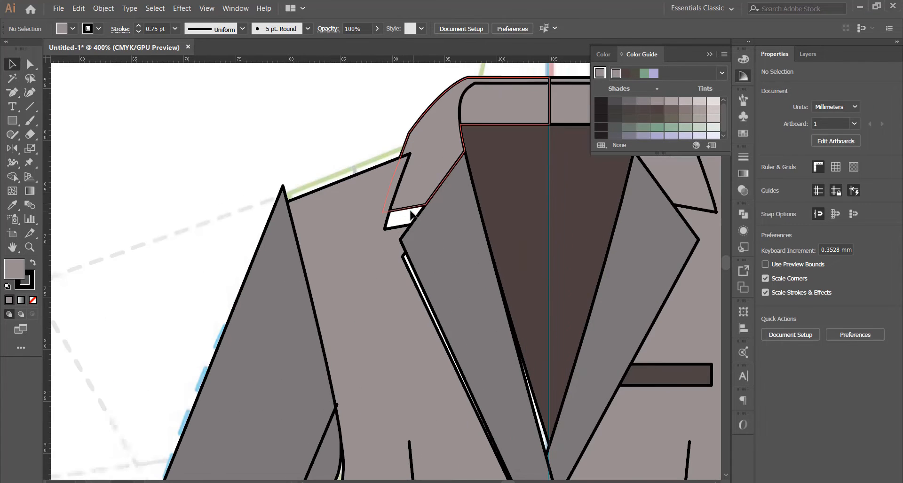
key("ctrl+z")
key("ctrl+z")
key("ctrl+z")
key("ctrl+z")
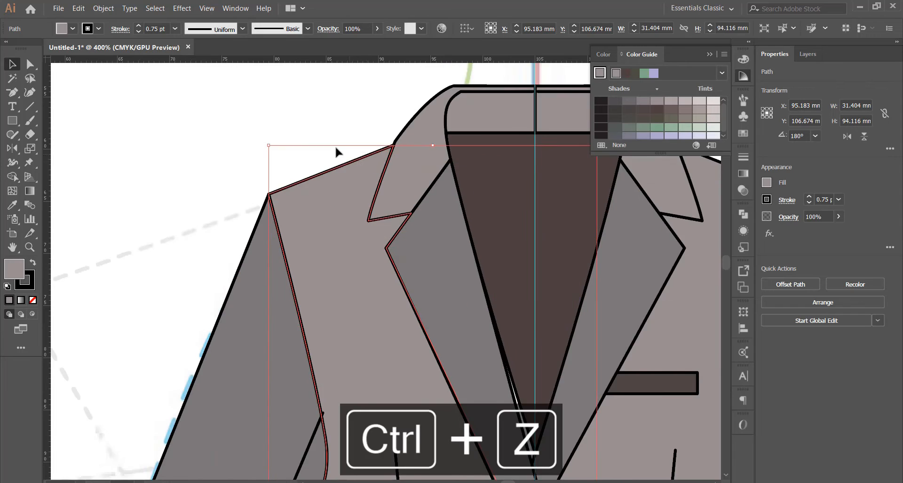
Step: Move only the left front panel's opening corner anchor down onto the lapel tip at about X 111.1 mm, Y 113.6 mm
scroll(335, 151, "down", 2)
scroll(455, 343, "up", 1)
scroll(441, 273, "down", 4)
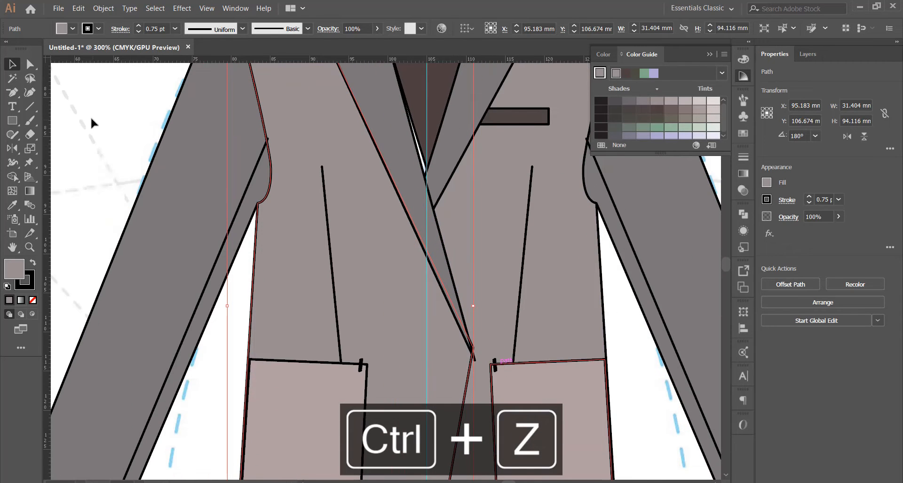
key("a")
left_click(472, 348)
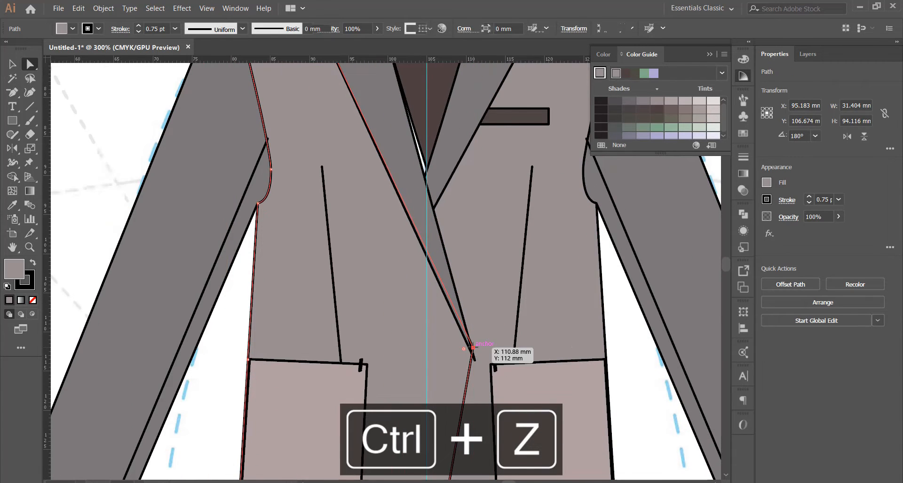
left_click_drag(472, 348, 473, 361)
scroll(466, 282, "down", 2)
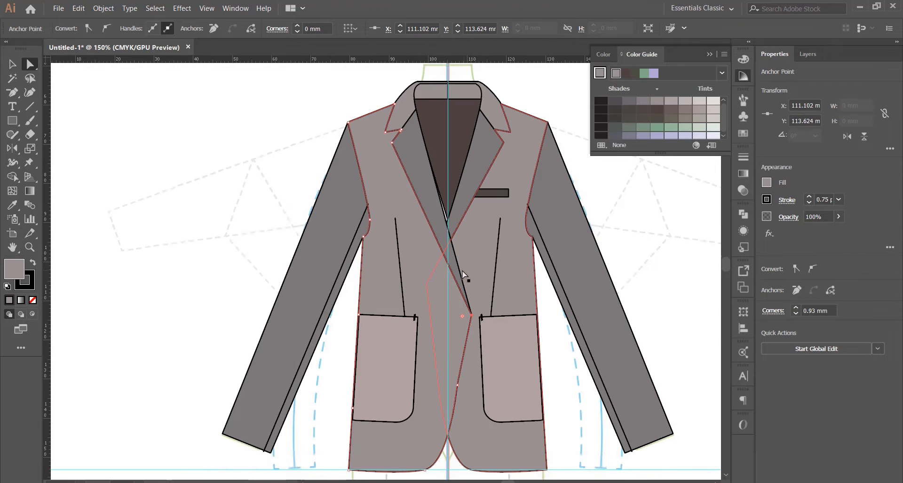
left_click(12, 64)
left_click(139, 134)
scroll(363, 165, "down", 2)
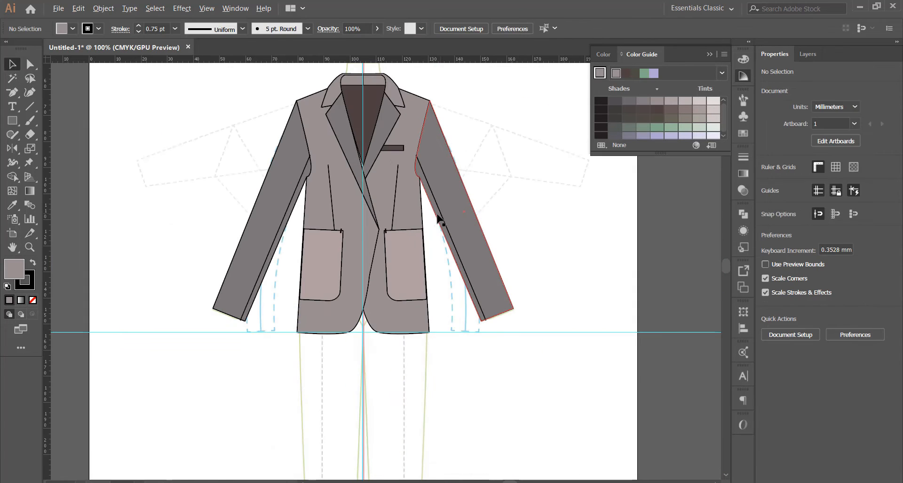
Step: Draw a thin horizontal buttonhole rectangle about 4.9 by 0.7 mm across the front opening at the lapel tip
scroll(359, 222, "up", 2)
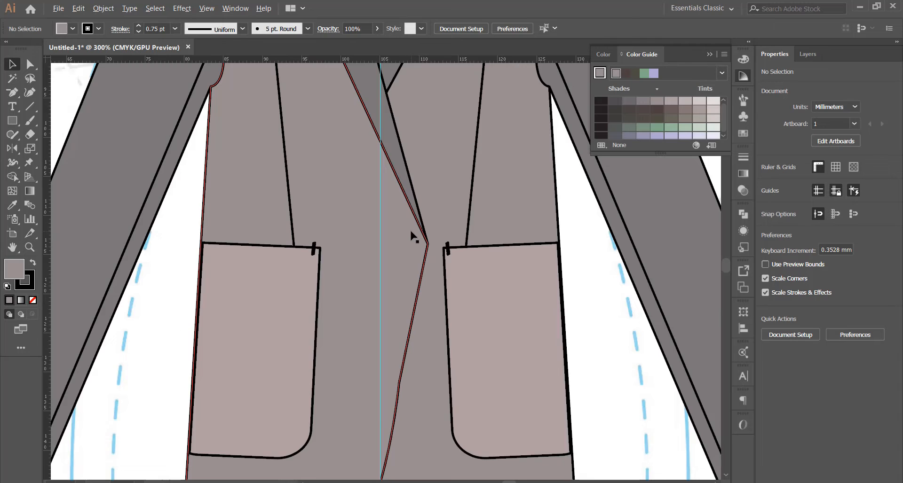
scroll(411, 231, "down", 2)
scroll(410, 241, "up", 5)
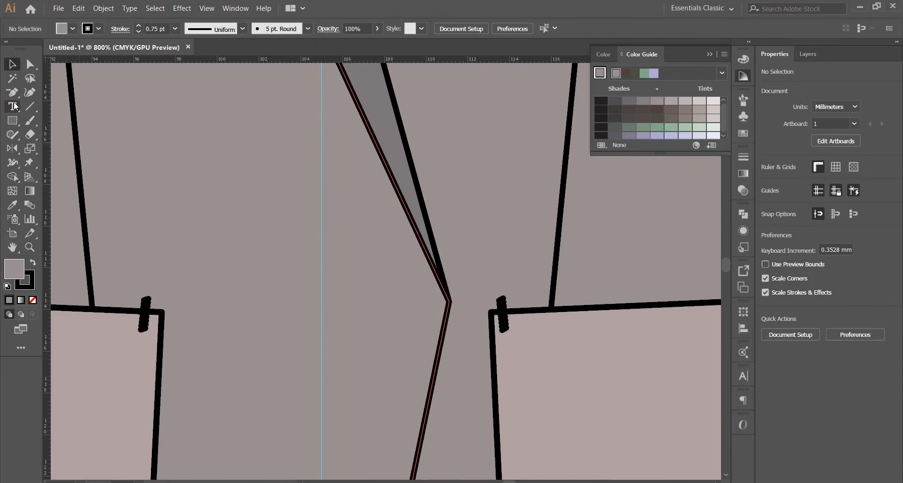
left_click(13, 122)
scroll(367, 277, "up", 2)
left_click_drag(355, 302, 559, 331)
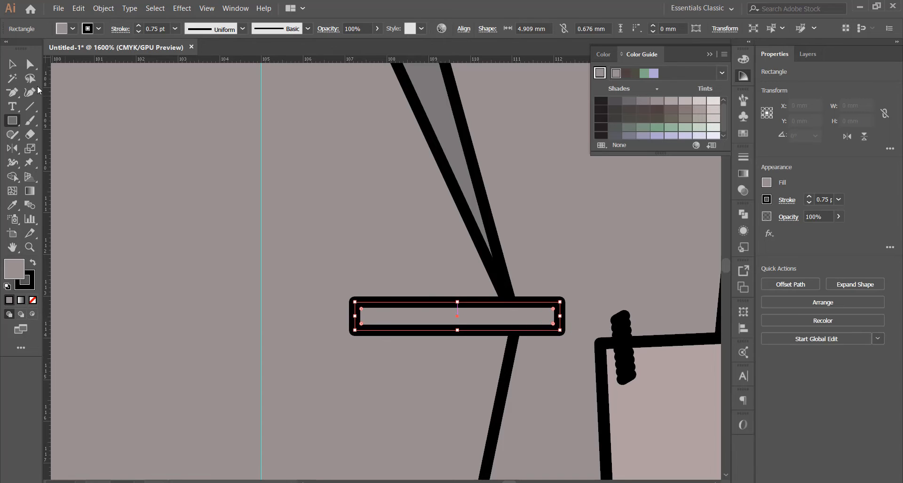
left_click(13, 66)
Step: Start a Zig Zag effect on the buttonhole rectangle with preview on and a relative size
left_click(182, 8)
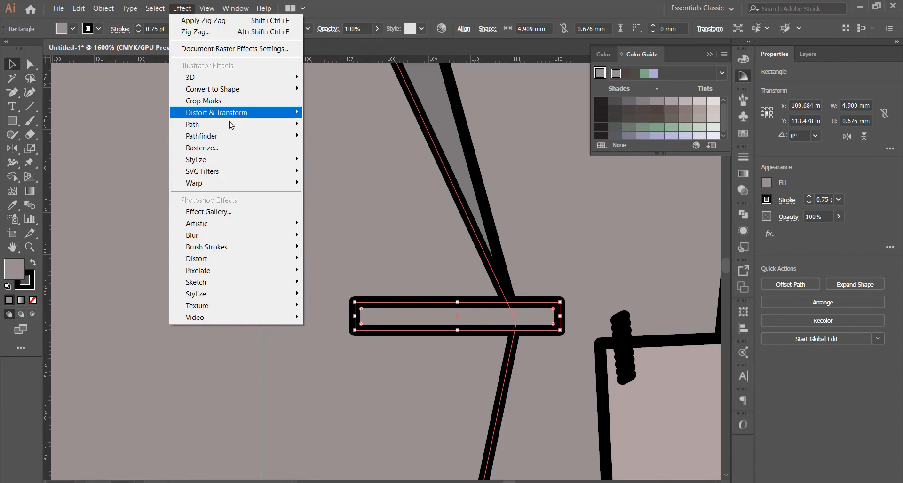
mouse_move(282, 113)
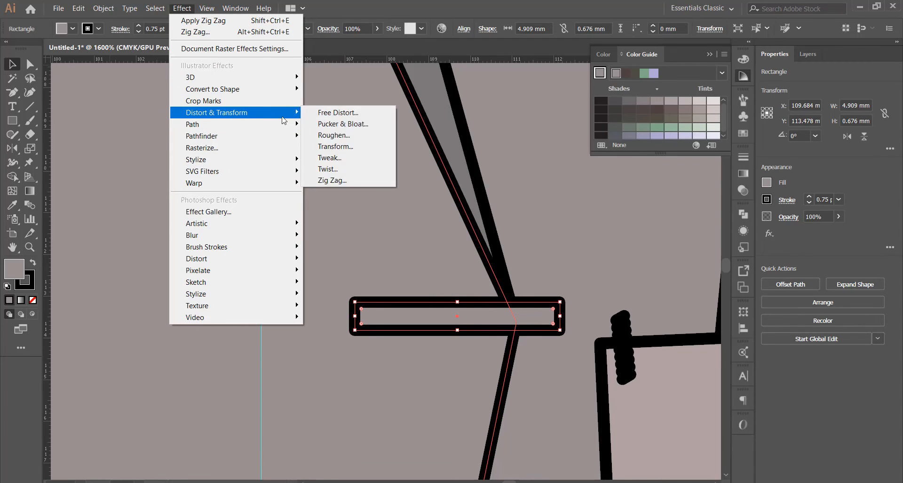
left_click(336, 180)
left_click(476, 230)
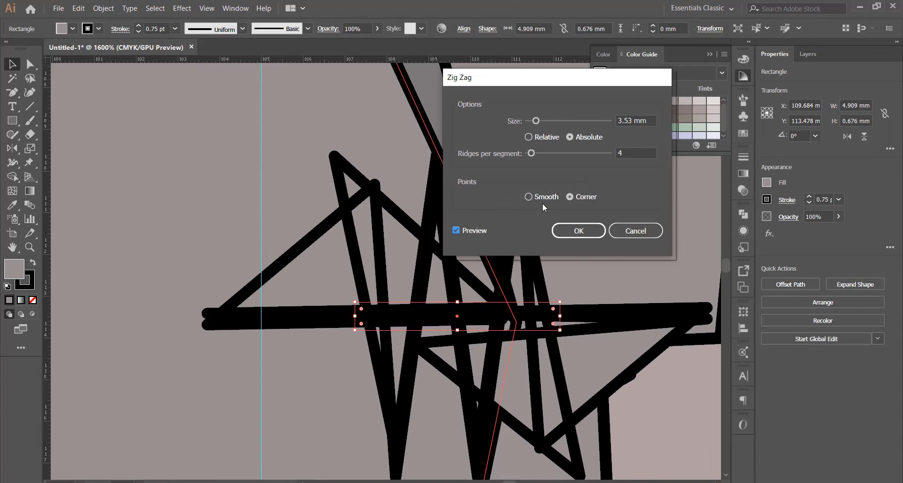
left_click(529, 137)
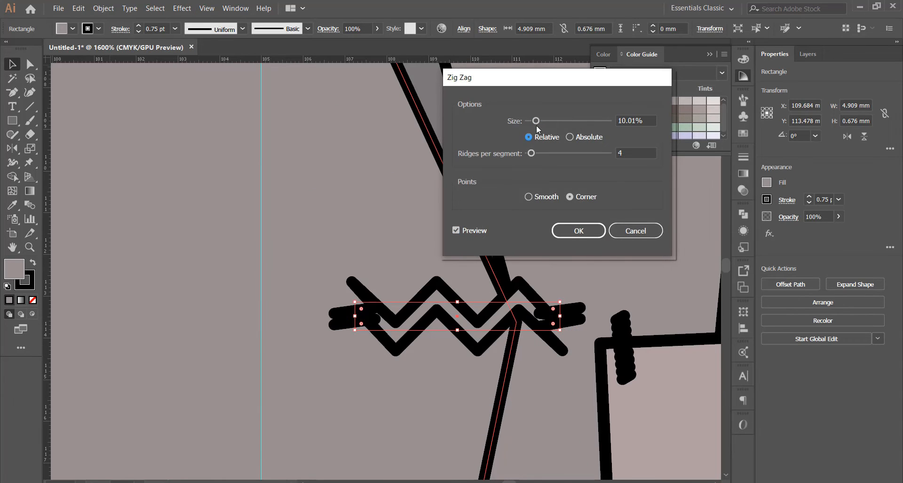
Step: Set the Zig Zag size to 2% with 39 ridges per segment and corner points, and apply it to the buttonhole
left_click_drag(536, 122, 531, 118)
left_click(540, 152)
left_click(528, 121)
left_click_drag(543, 156, 551, 155)
left_click_drag(532, 120, 529, 120)
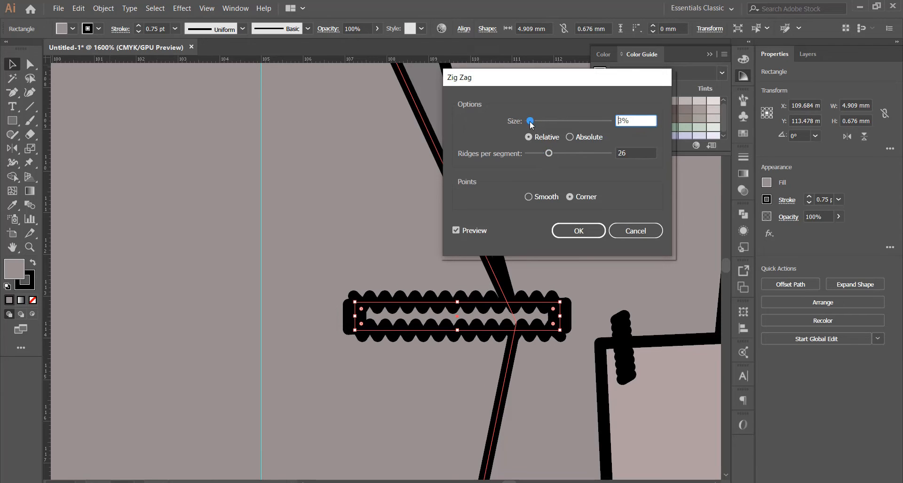
left_click_drag(549, 153, 564, 155)
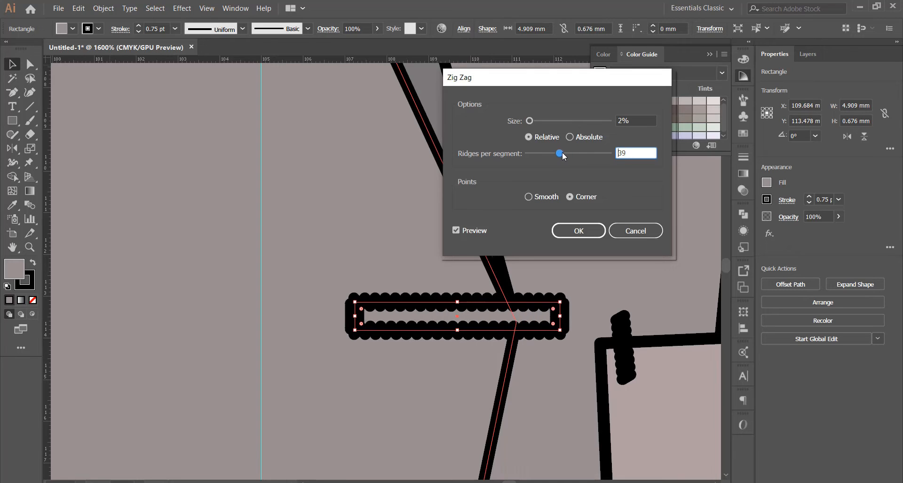
left_click(532, 123)
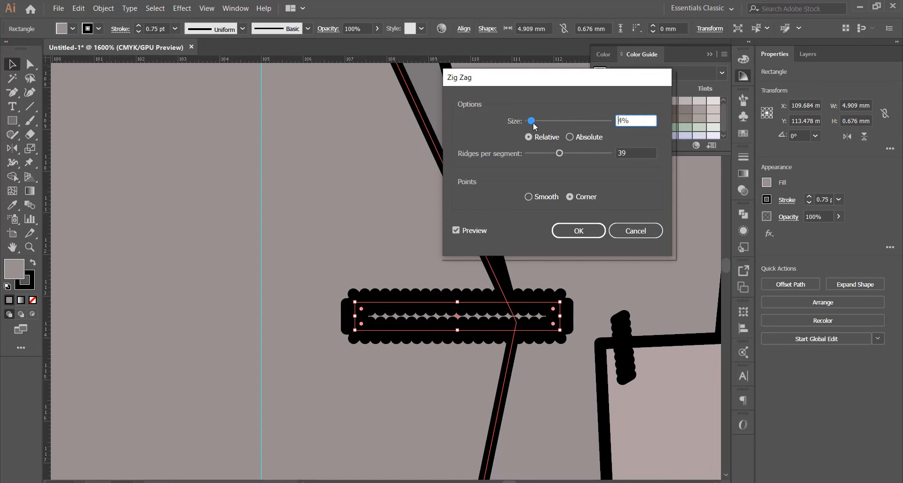
left_click(581, 230)
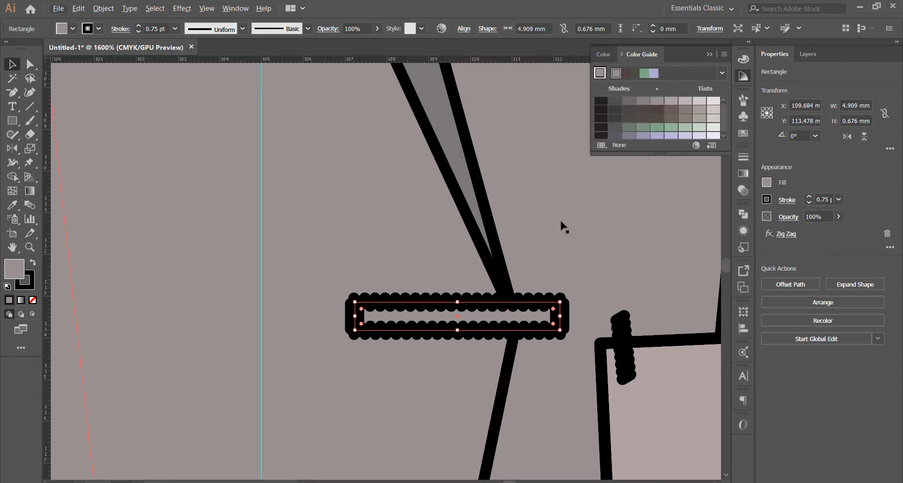
Step: Shrink the buttonhole to about 3.2 by 0.34 mm so it ends just inside the front opening edge
scroll(445, 223, "down", 5, "alt")
left_click(466, 245)
scroll(466, 247, "up", 2)
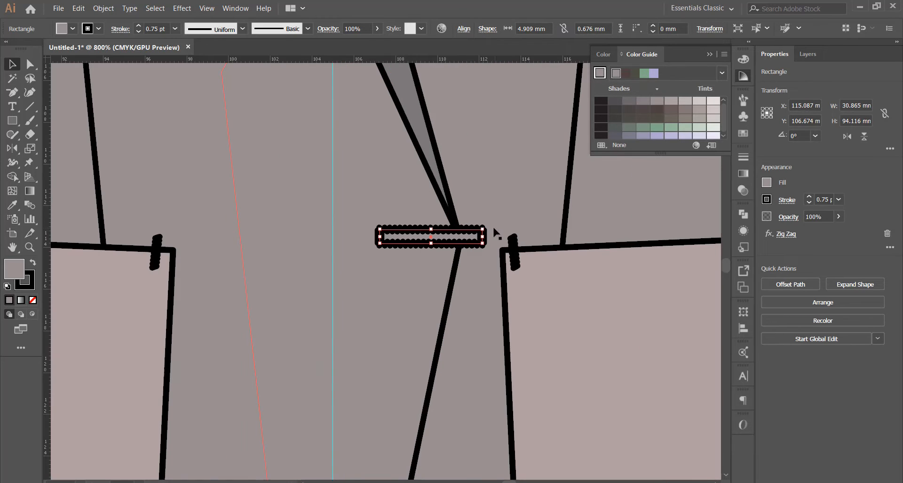
mouse_move(486, 229)
left_mouse_down()
mouse_move(477, 247)
mouse_move(451, 234)
left_mouse_up()
left_click(433, 258)
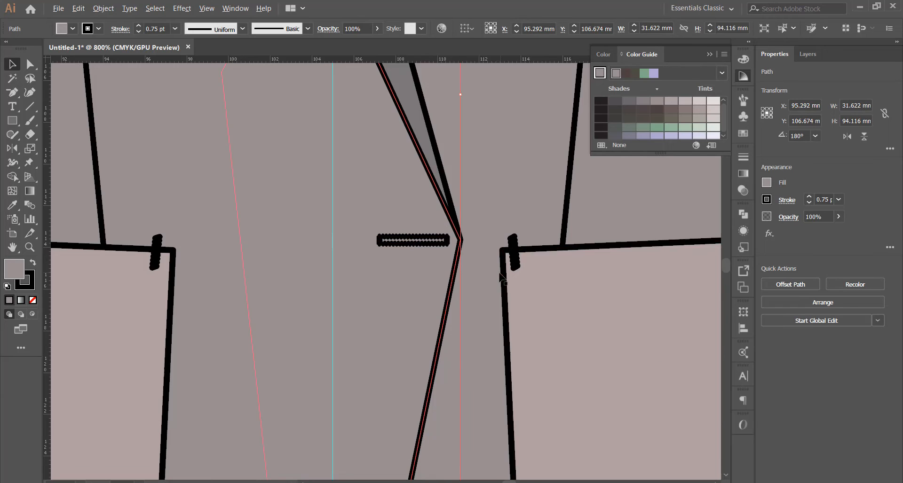
scroll(499, 274, "down", 3, "alt")
left_click(630, 280)
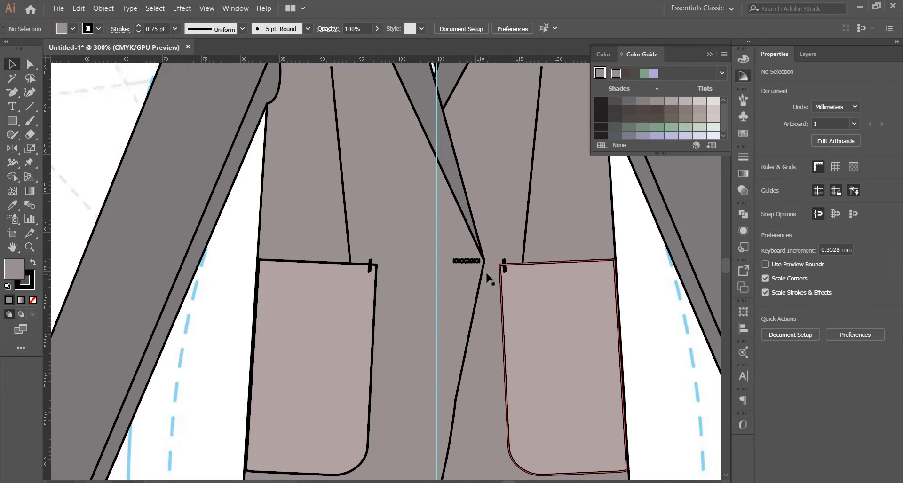
scroll(487, 278, "down", 3, "alt")
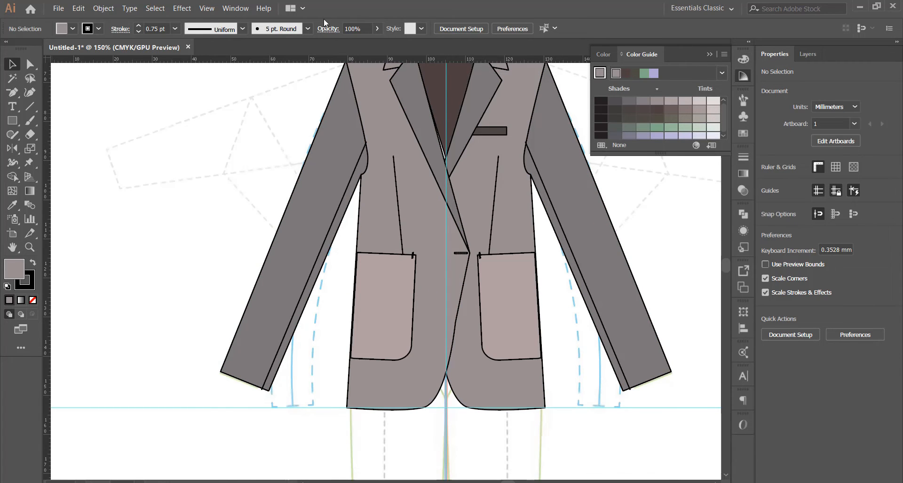
left_click(235, 9)
left_click(771, 53)
Step: Try to shrink the zigzag buttonhole further, and undo the resize
scroll(461, 254, "up", 7)
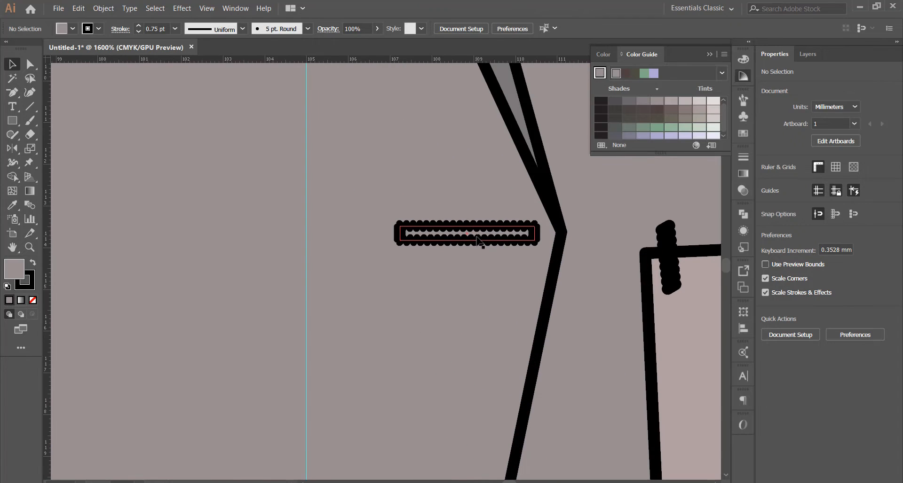
key("ctrl+z")
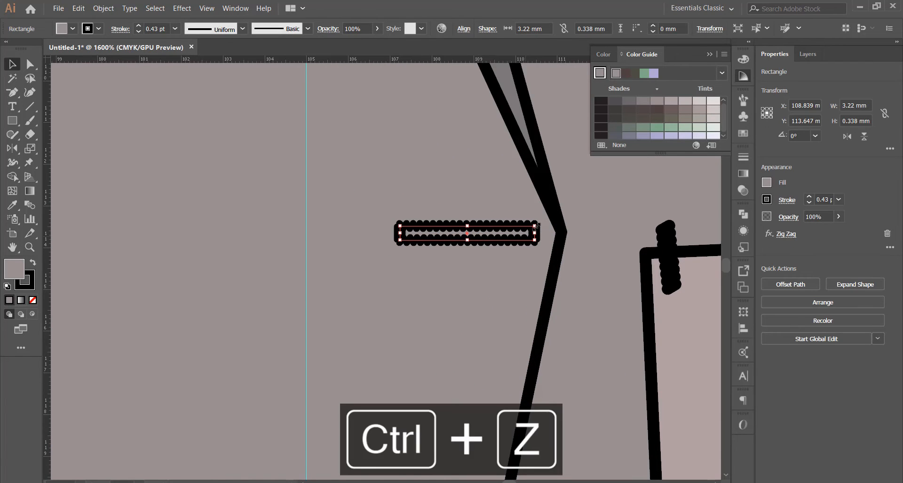
left_click_drag(535, 226, 458, 234)
key("ctrl+z")
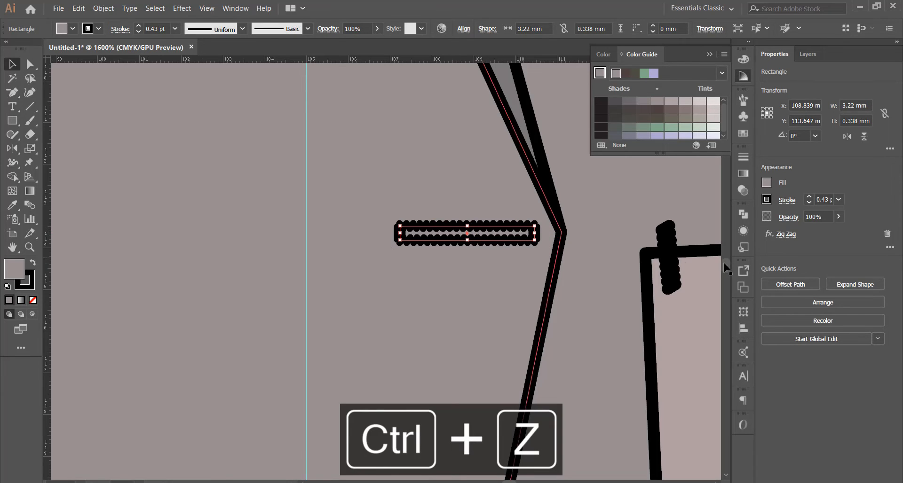
Step: Draw a button circle about 3.8 mm across between the left pocket and the buttonhole, filled with a dark brown-grey shade
scroll(482, 234, "down", 4)
scroll(488, 227, "up", 2)
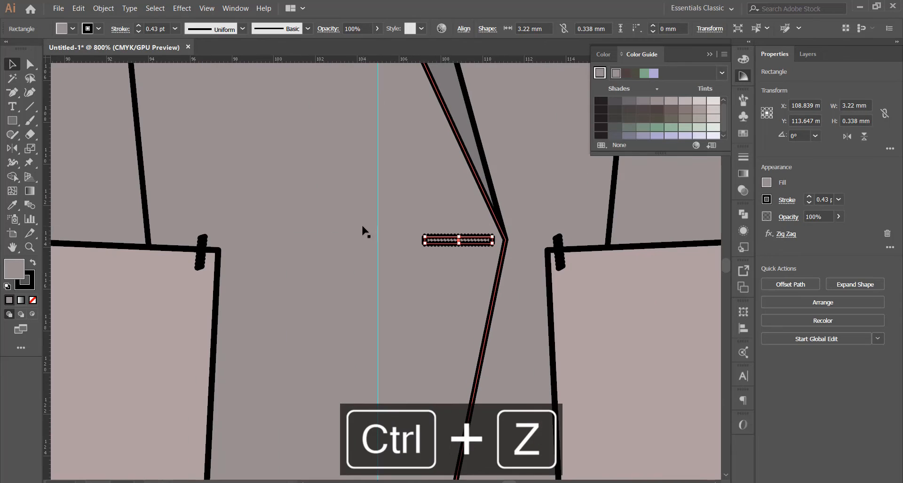
left_click_drag(13, 120, 52, 149)
left_click_drag(297, 180, 338, 141)
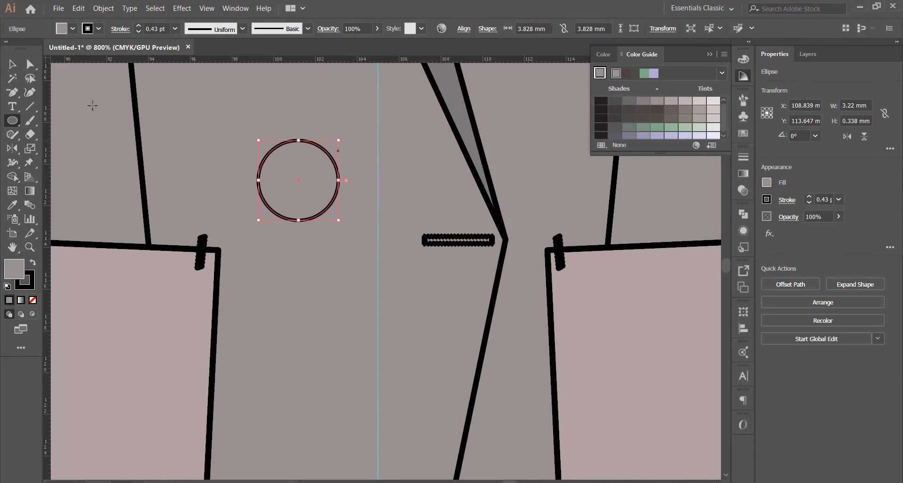
left_click(12, 64)
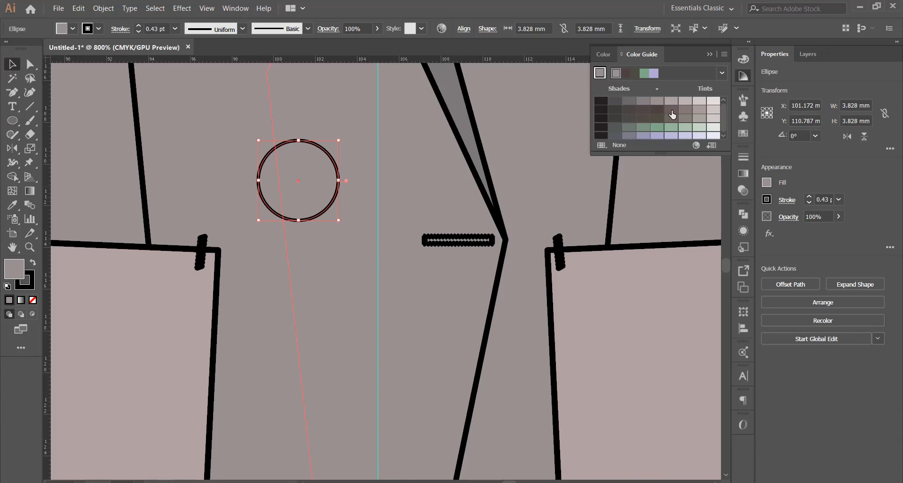
left_click(671, 113)
scroll(403, 187, "left", 3)
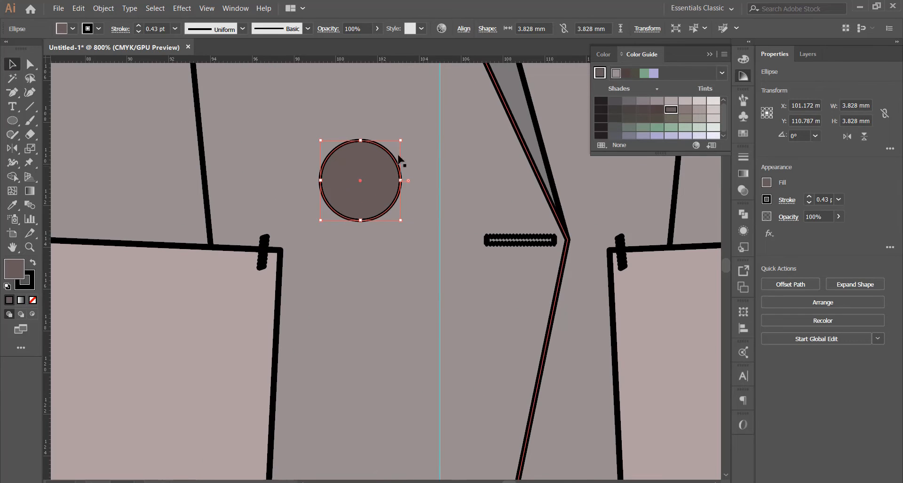
Step: Duplicate the button circle, shrink the copy to about 0.52 mm across, place it inside the button and fill it with a dark olive-grey shade
left_click_drag(375, 174, 396, 166)
left_click_drag(422, 137, 378, 178)
scroll(372, 175, "up", 3)
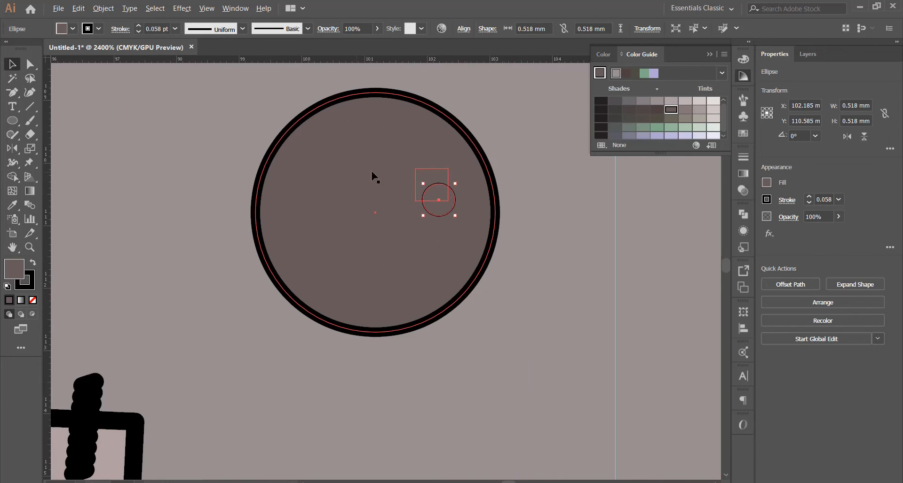
left_click_drag(441, 195, 358, 243)
left_click(642, 118)
Step: Duplicate the small circle into a two-by-two set of four thread holes inside the button and group them
left_click(395, 215)
left_click(397, 207)
left_click(355, 208, "shift")
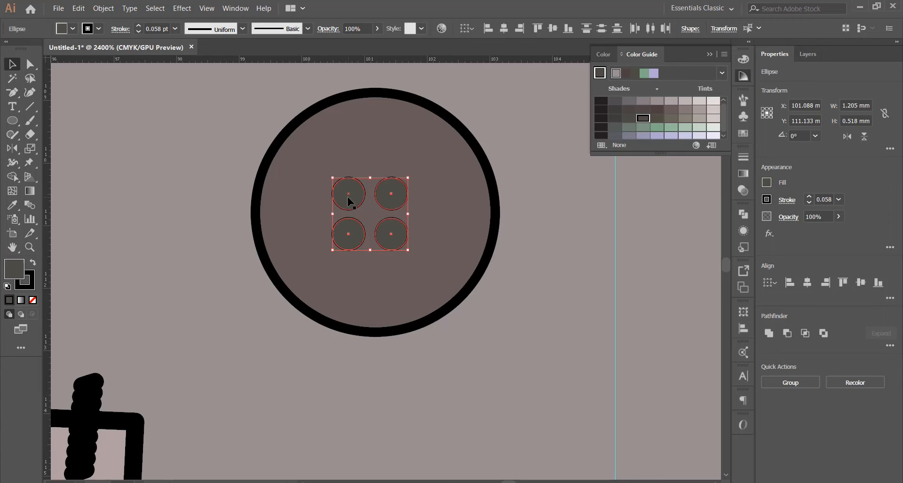
key("ctrl+g")
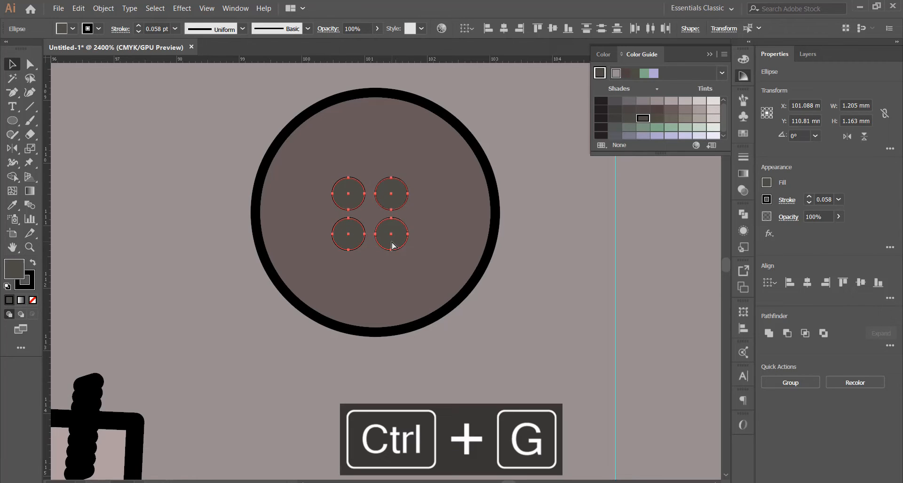
Step: Centre the group of four holes and the button circle on each other horizontally and vertically, aligned to the selection
left_click(479, 152, "shift")
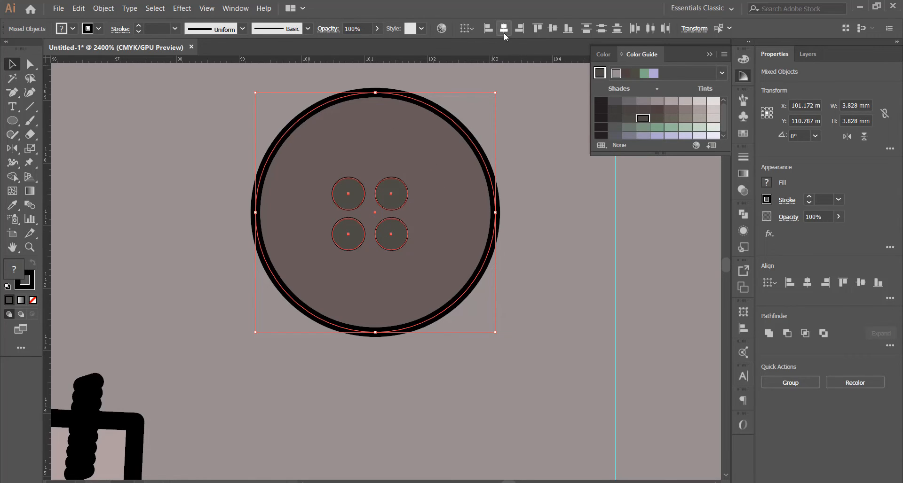
left_click(473, 29)
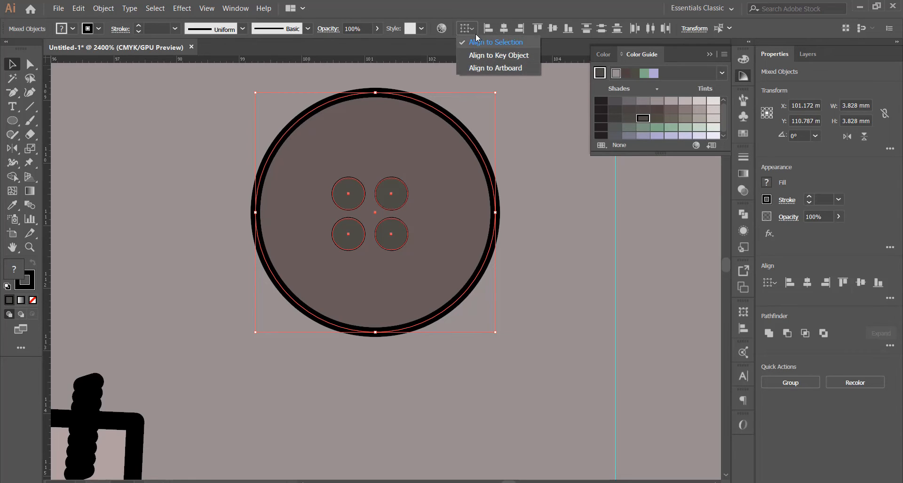
left_click(476, 30)
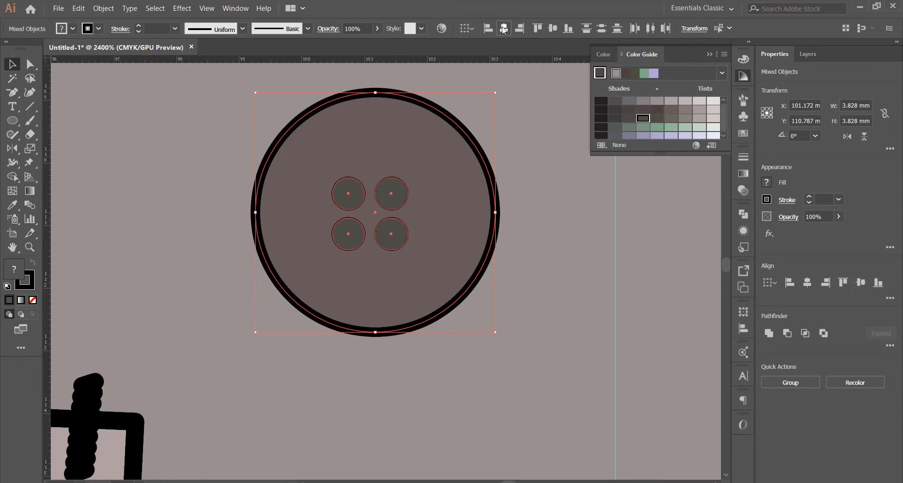
left_click(503, 29)
left_click(551, 31)
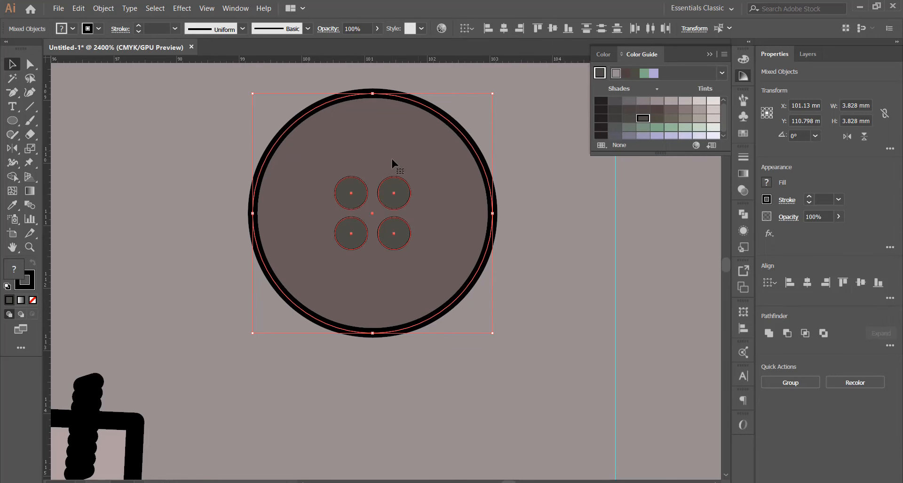
Step: Move the button with its holes onto the buttonhole's outer end and scale it down proportionally to about 2.3 mm across
scroll(310, 178, "down", 4)
scroll(297, 175, "up", 1)
left_click_drag(271, 199, 440, 249)
scroll(441, 250, "up", 3)
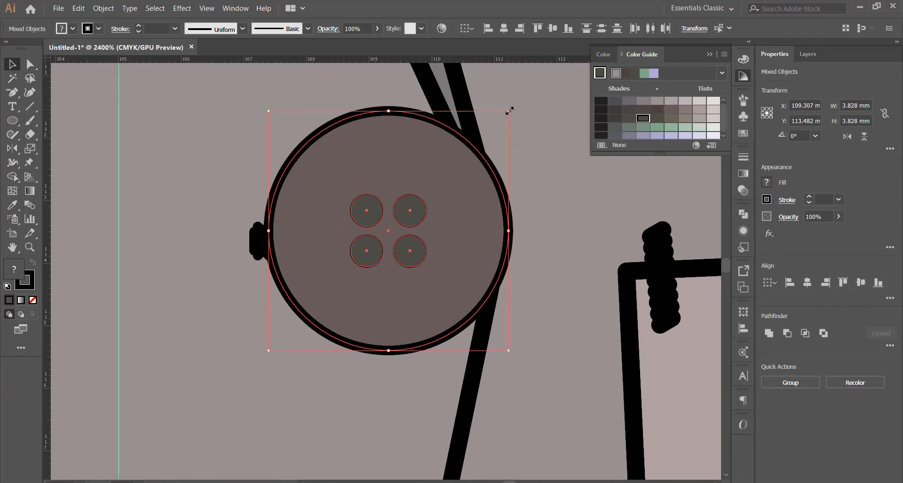
left_click_drag(509, 110, 459, 162)
key("ctrl+z")
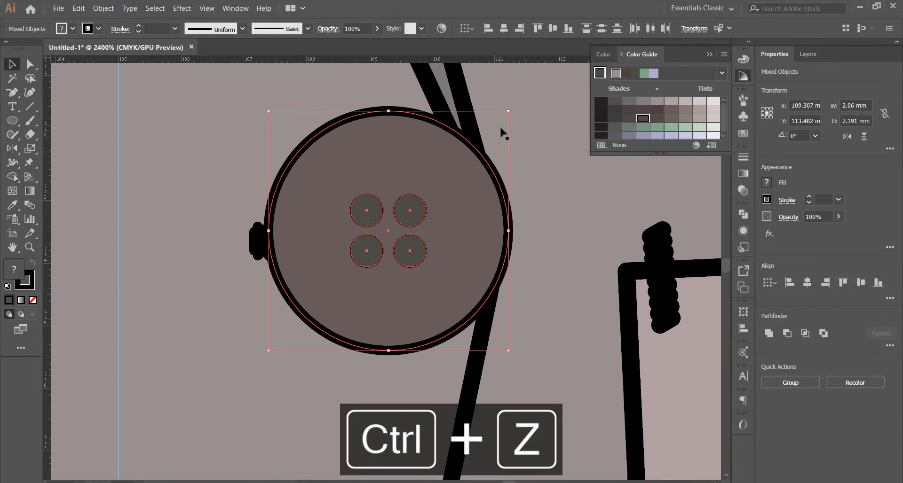
left_click_drag(511, 111, 438, 180)
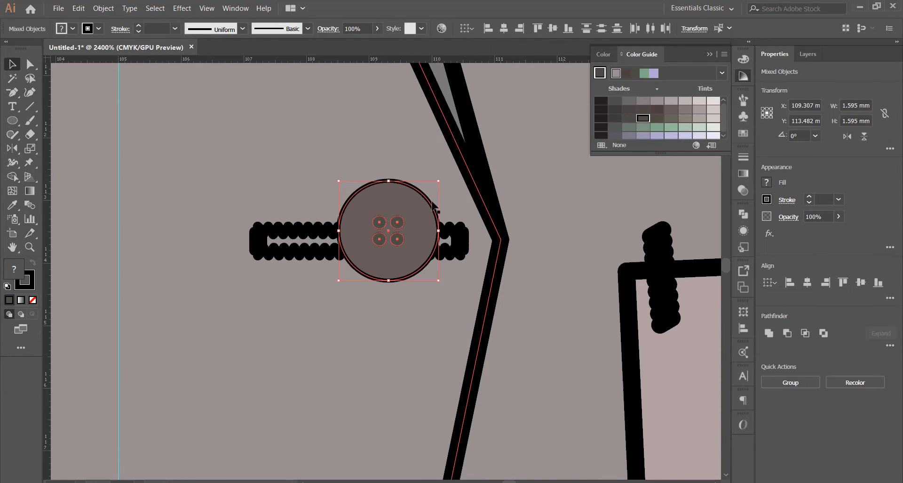
left_click_drag(417, 222, 443, 226)
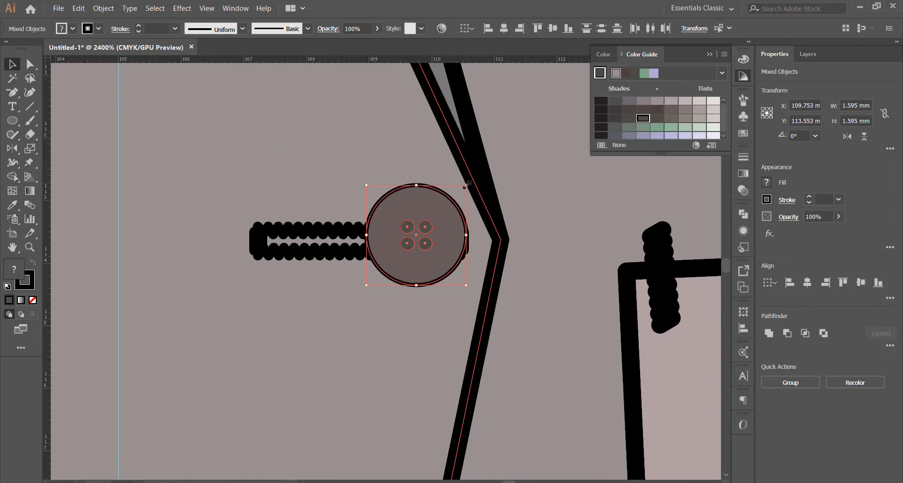
left_click_drag(466, 186, 494, 163)
left_click_drag(448, 217, 430, 219)
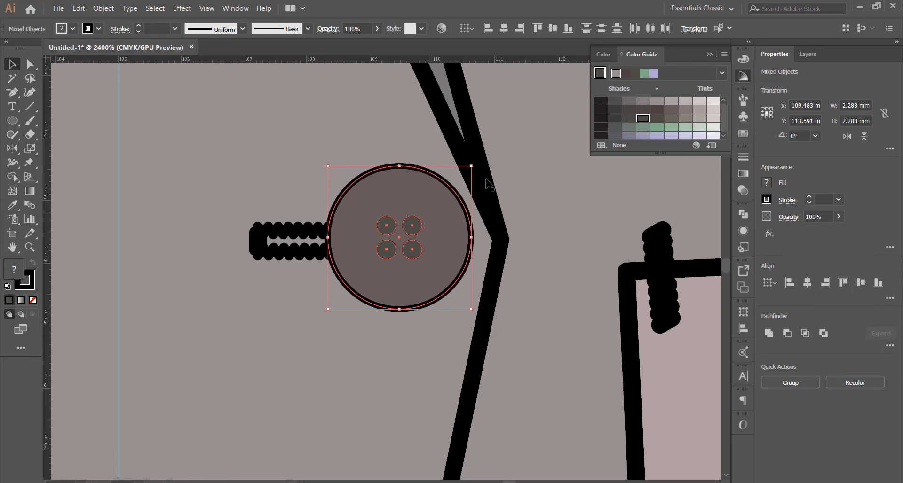
Step: Enlarge the button and its holes to about 2.7 mm across and shift them further inward from the front opening edge
scroll(473, 188, "down", 5)
scroll(450, 233, "down", 3)
left_click(547, 281)
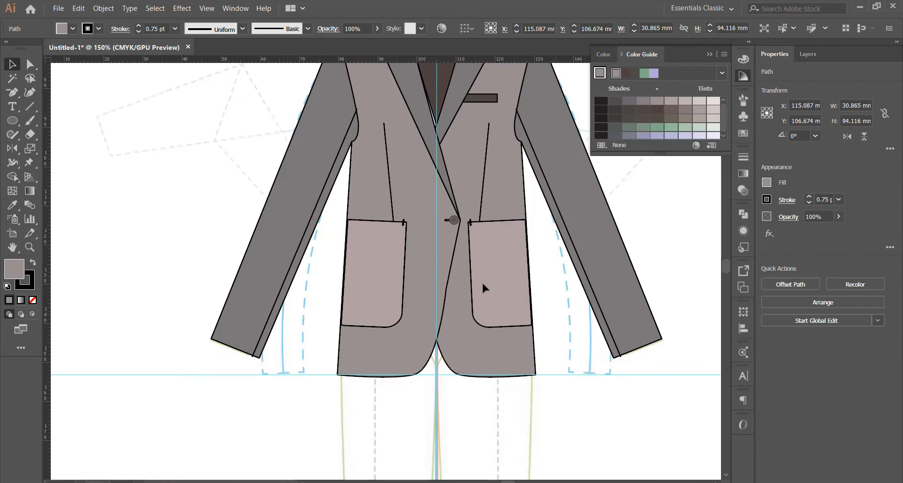
scroll(483, 287, "down", 2)
scroll(488, 255, "up", 2)
scroll(474, 257, "up", 4)
scroll(435, 271, "up", 2)
left_click(369, 273)
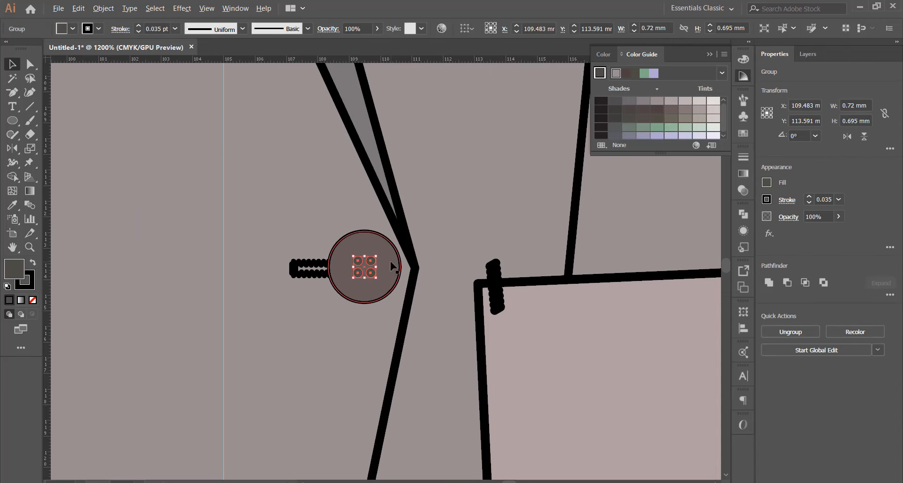
left_click(389, 266, "shift")
scroll(381, 273, "up", 1)
mouse_move(407, 218)
left_mouse_down()
mouse_move(423, 203)
mouse_move(403, 191)
mouse_move(423, 192)
mouse_move(412, 203)
left_mouse_up()
left_click_drag(380, 247, 369, 247)
left_click_drag(399, 213, 407, 209)
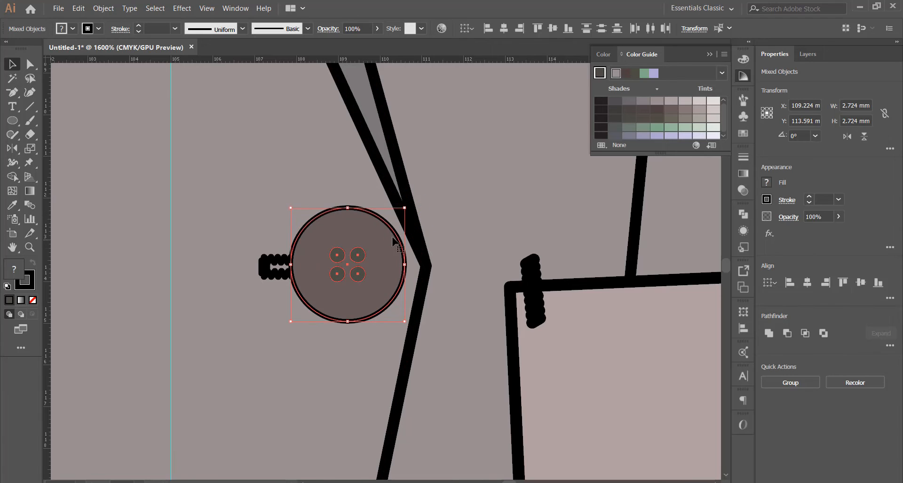
Step: Cut the four thread holes out of the button circle with the Shape Builder tool
scroll(393, 240, "down", 1)
scroll(393, 239, "up", 1)
scroll(393, 235, "down", 2)
left_click(405, 238)
scroll(365, 231, "up", 3)
scroll(381, 238, "up", 2)
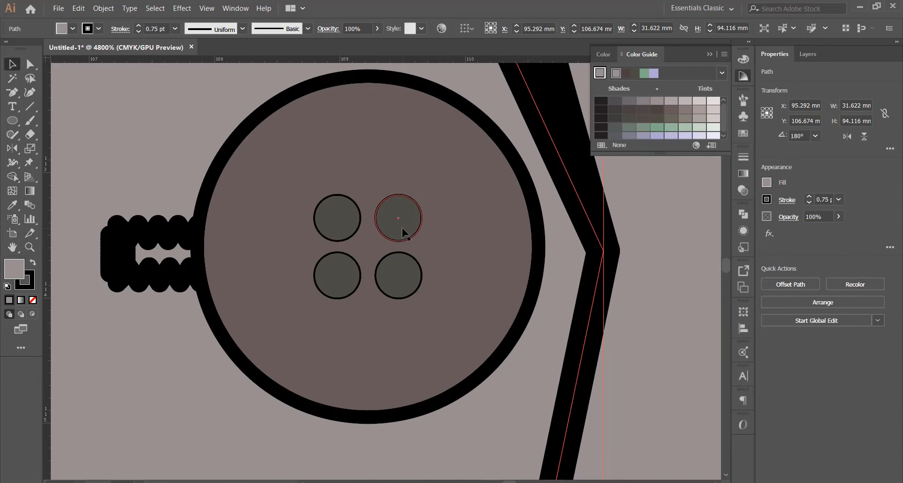
left_click(332, 212)
left_click(292, 245, "shift")
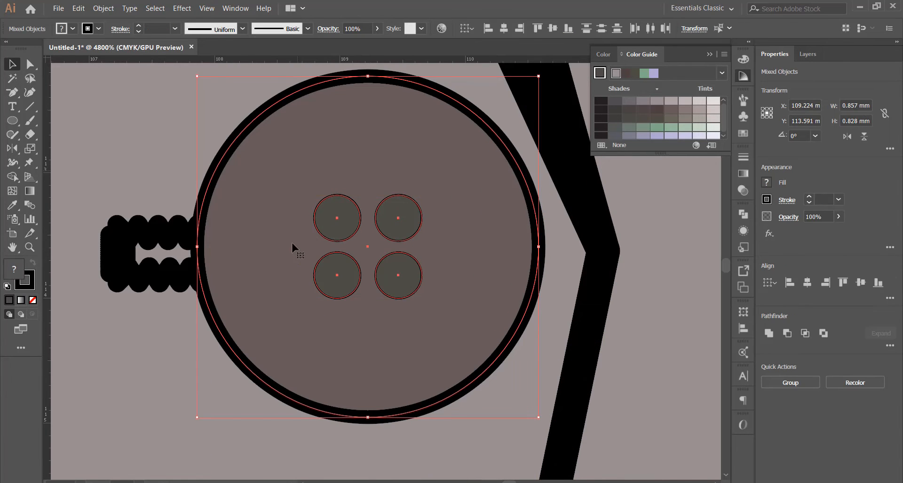
left_click(117, 196, "shift")
key("shift+m")
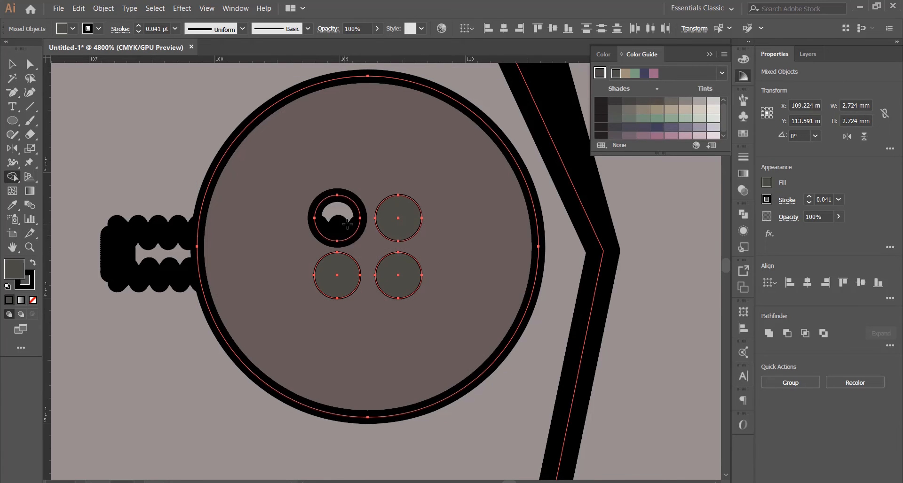
left_click(398, 225, "alt")
left_click(399, 278, "alt")
left_click(329, 278, "alt")
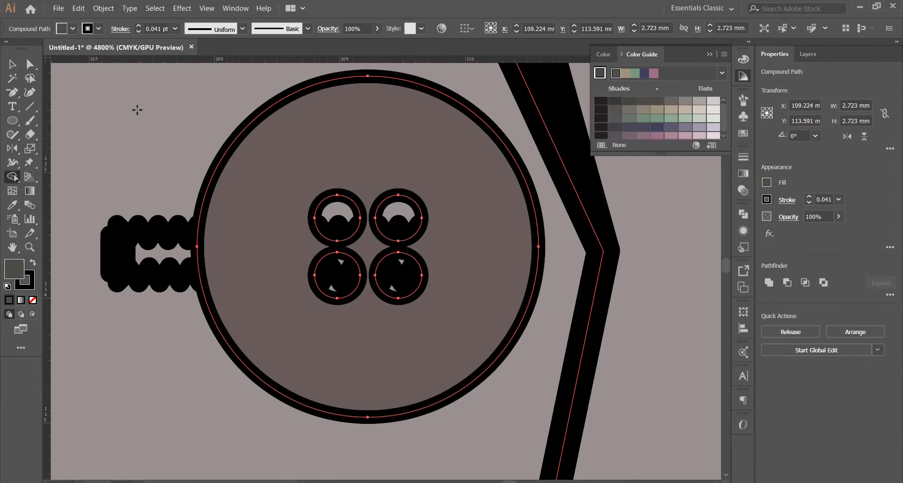
Step: Nudge the cut-out button slightly downward over the buttonhole
left_click(17, 66)
scroll(388, 209, "down", 5)
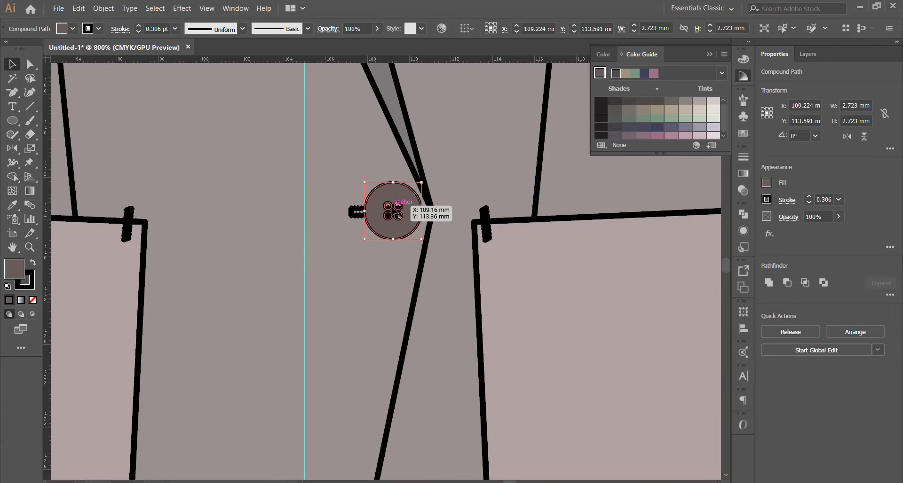
scroll(390, 210, "up", 4)
scroll(415, 292, "up", 1)
left_click_drag(454, 302, 450, 311)
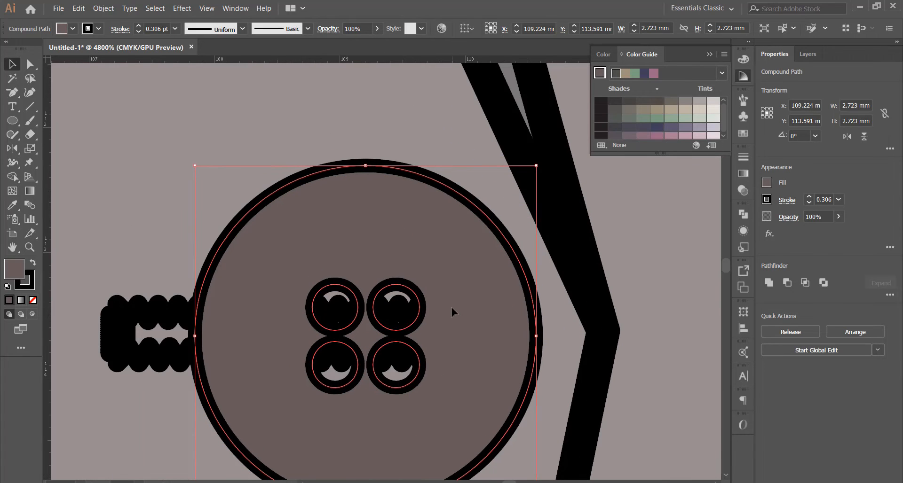
Step: Draw a straight diagonal thread line with the Pen tool from the button's upper-left hole to its lower-right hole
scroll(398, 298, "down", 2)
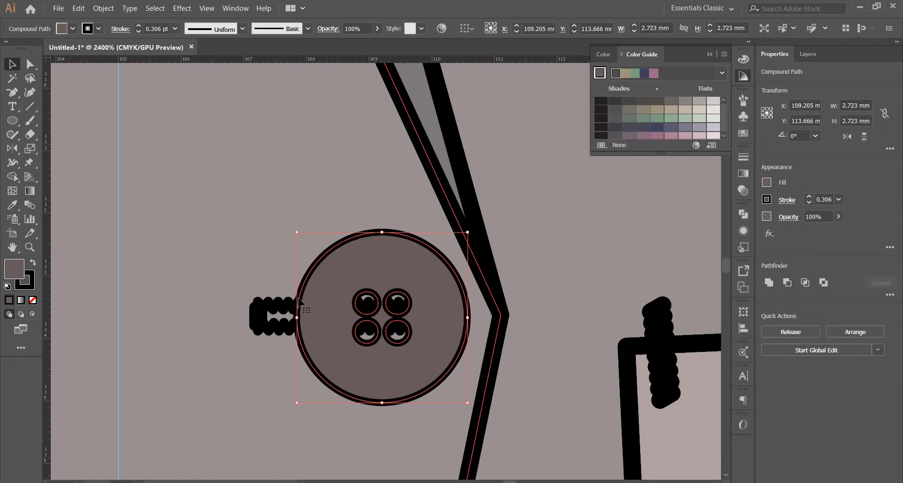
scroll(300, 299, "down", 1)
scroll(296, 282, "up", 4)
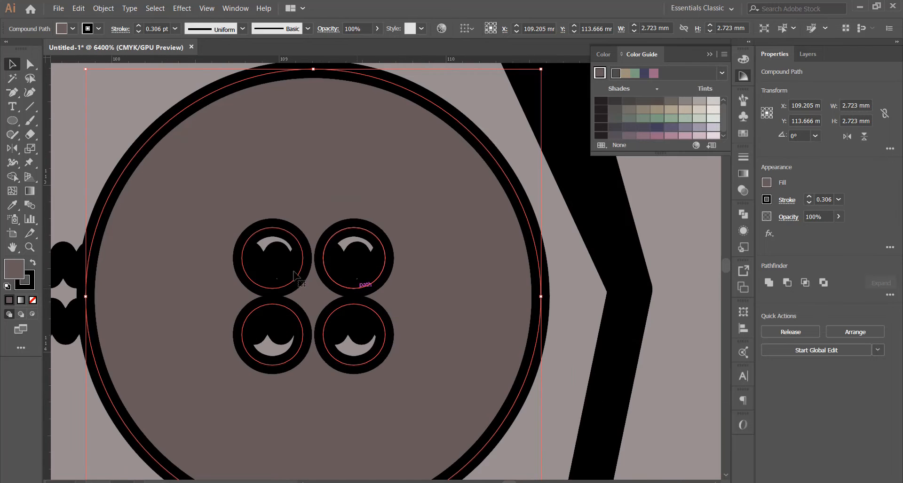
scroll(398, 245, "down", 1)
scroll(379, 292, "up", 3)
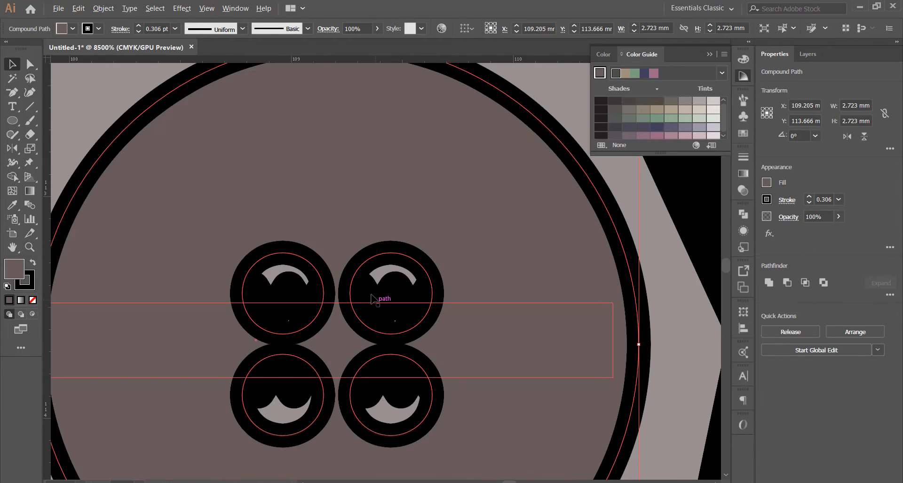
scroll(376, 273, "up", 6)
scroll(188, 217, "down", 1)
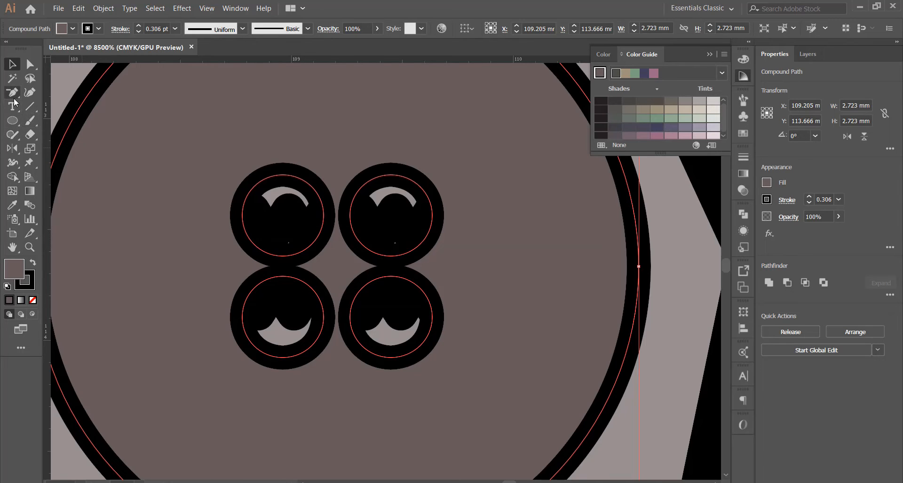
left_click_drag(14, 102, 52, 92)
left_click(276, 208)
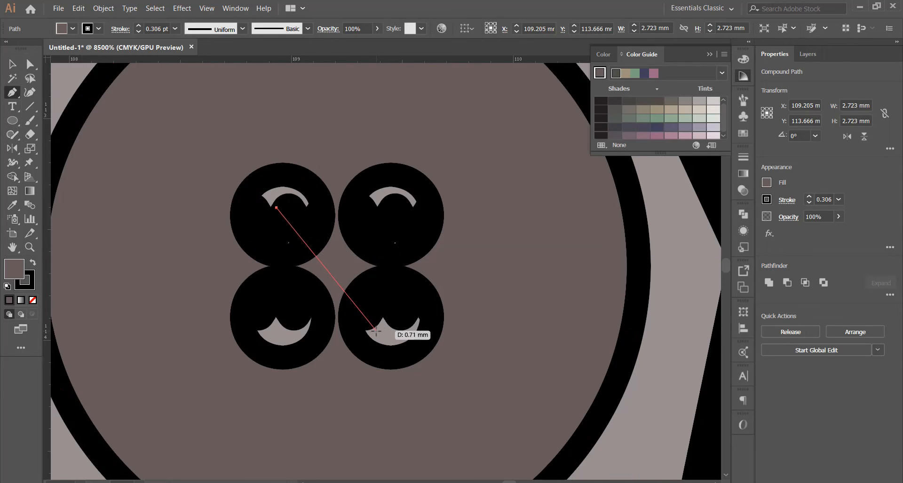
left_click(391, 321)
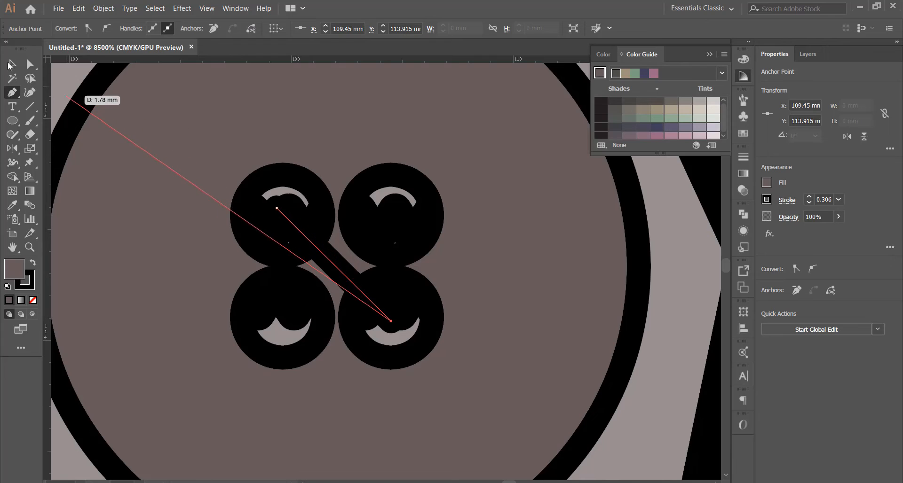
Step: Set the diagonal thread line's stroke weight to 1 pt
key("ctrl+a")
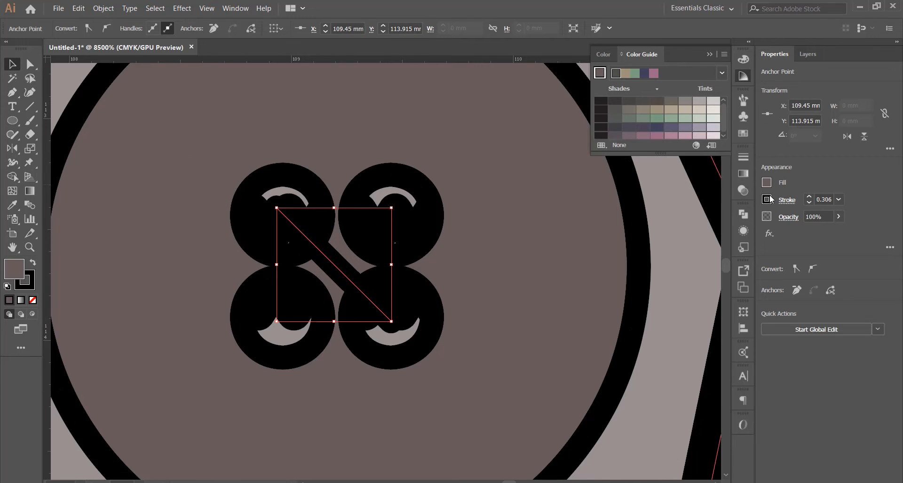
left_click(809, 198)
left_click(809, 198)
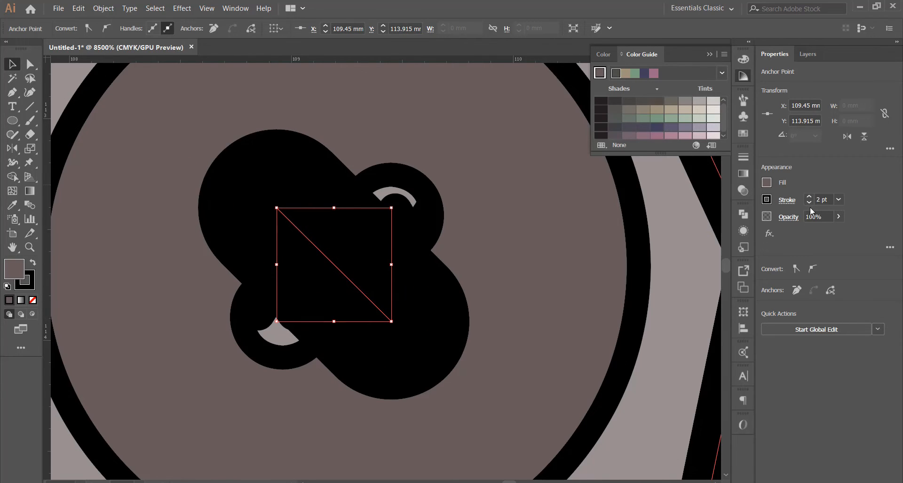
left_click(810, 202)
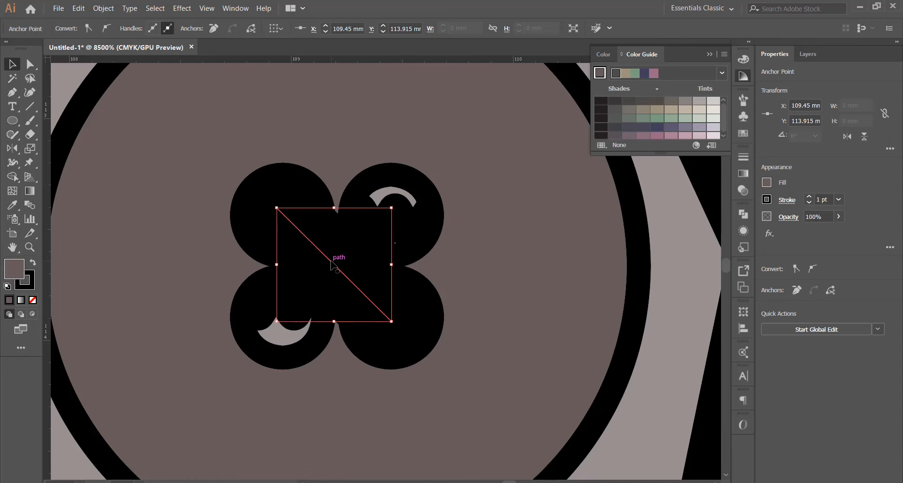
Step: Copy the diagonal thread line in front and flip the copy horizontally to form a cross over the holes
key("ctrl+c")
key("ctrl+f")
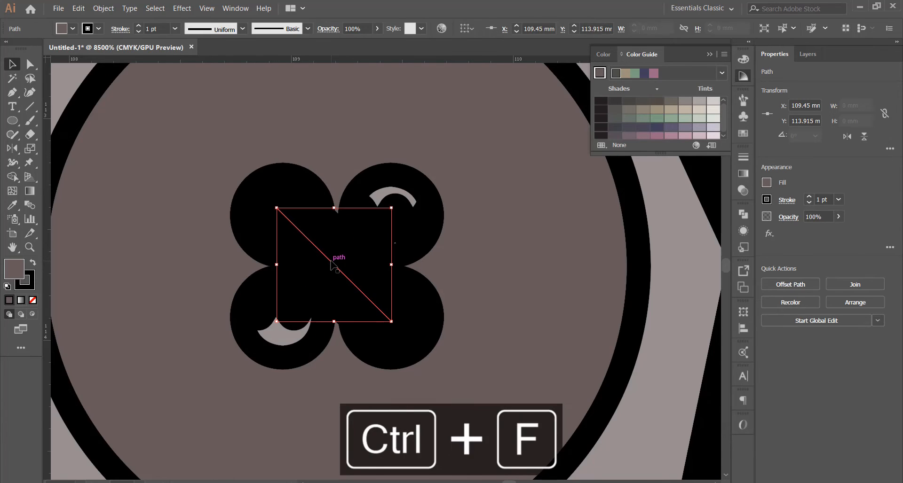
left_click(844, 137)
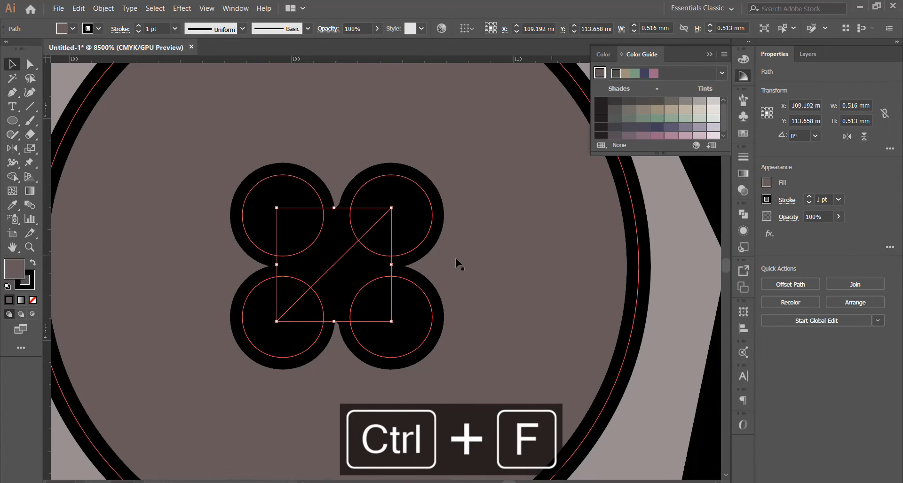
Step: Select both crossed thread lines and set their fill to a lighter warm grey shade
left_click(353, 284, "shift")
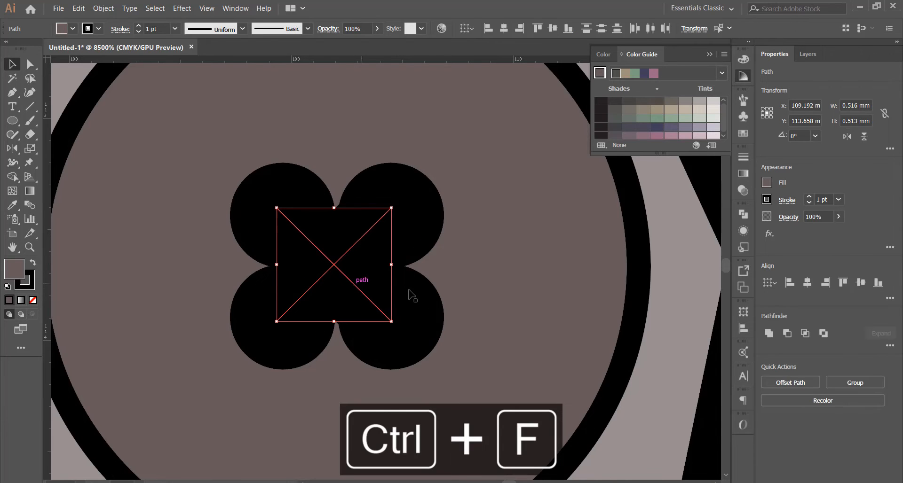
scroll(495, 221, "down", 4)
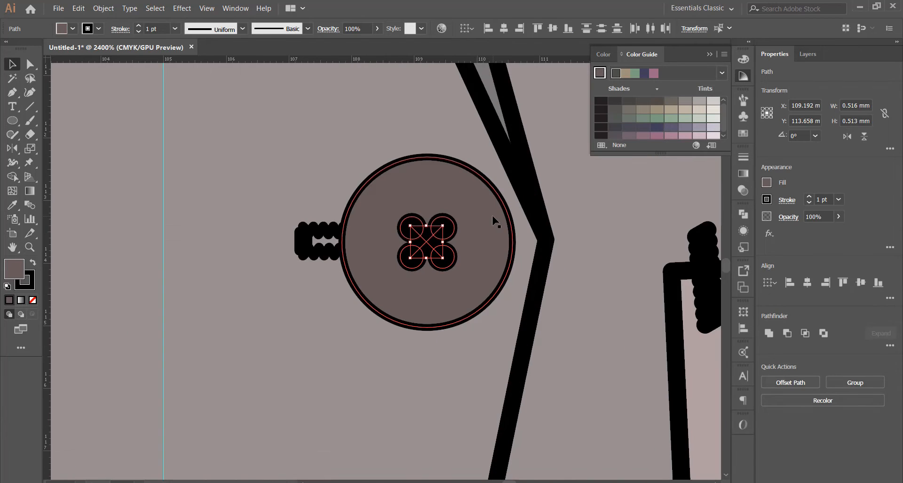
left_click(683, 104)
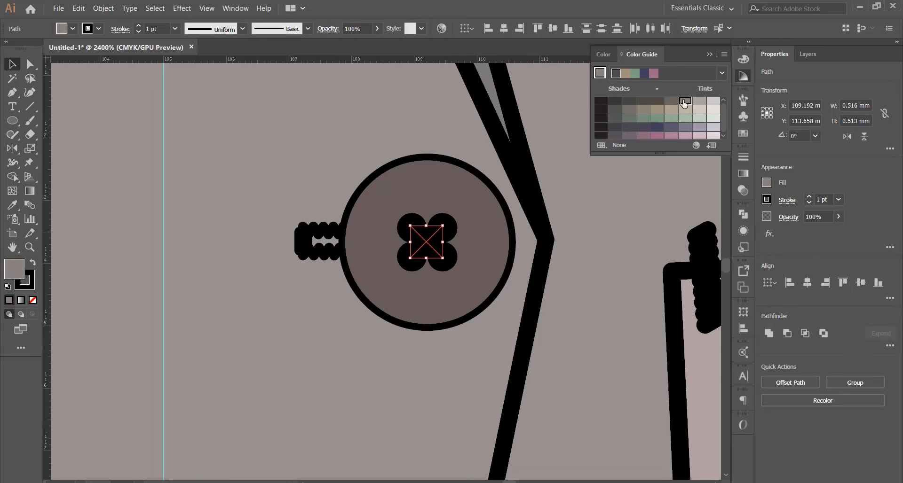
Step: Undo the last fill change and give both crossed thread lines a pale yellow stroke instead
key("ctrl+z")
left_click(29, 283)
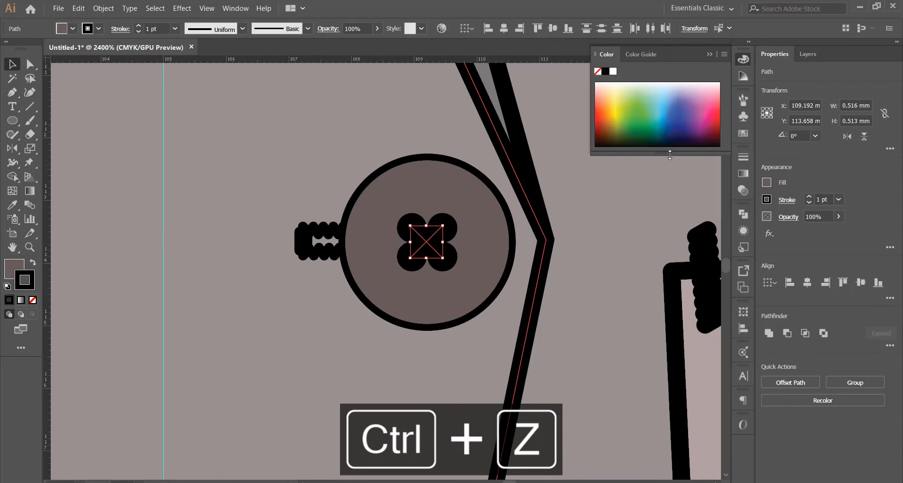
left_click(614, 87)
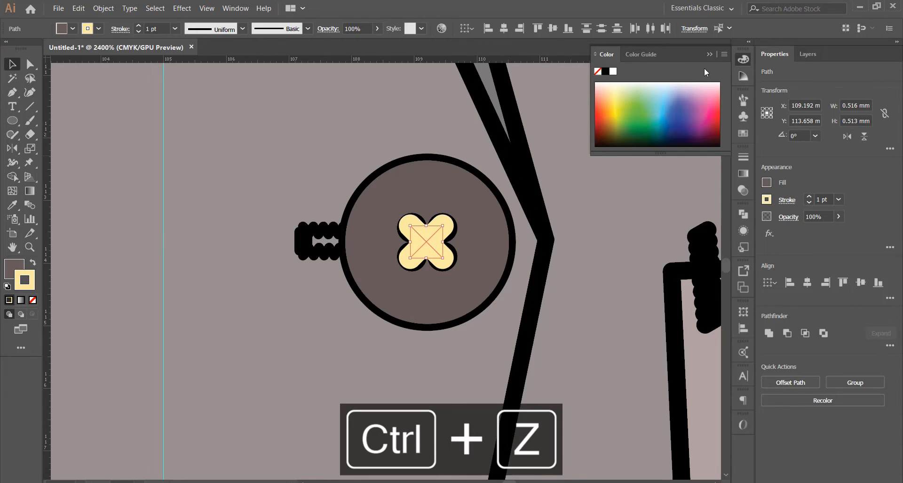
left_click(709, 55)
Step: Reduce the stroke weight of the crossed threads so they form a thin cross over the button holes
left_click(809, 202)
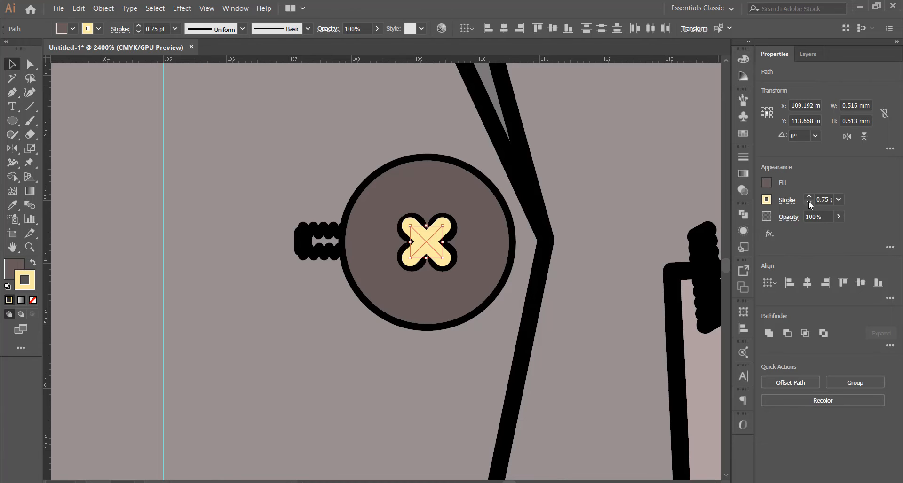
left_click(809, 202)
left_click(808, 202)
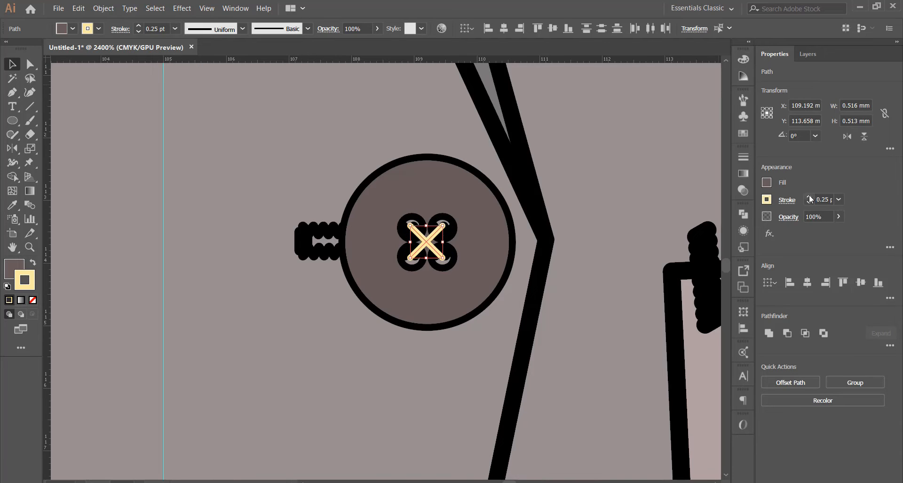
left_click(809, 195)
Step: Examine the complete blazer drawing with all its parts selected, checking the lapels, pockets, sleeves and button
left_click(547, 247)
scroll(410, 231, "down", 9)
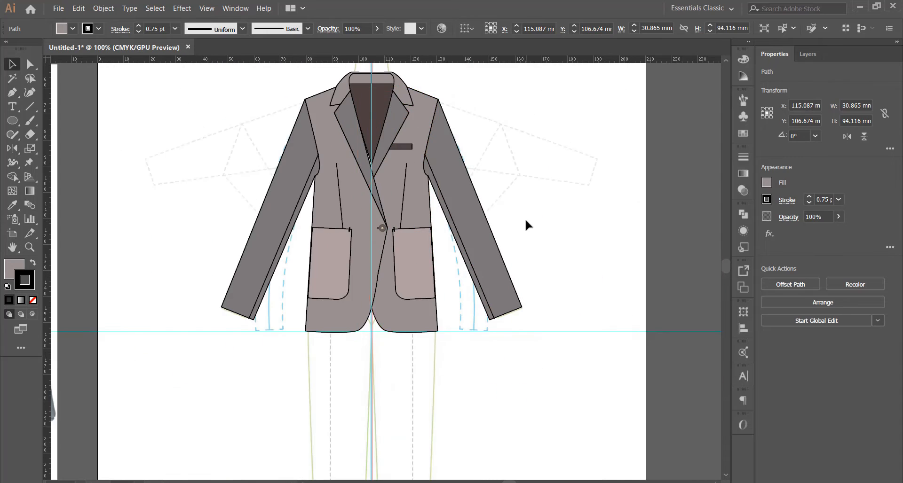
left_click(526, 220)
scroll(500, 222, "down", 2)
scroll(463, 214, "up", 1)
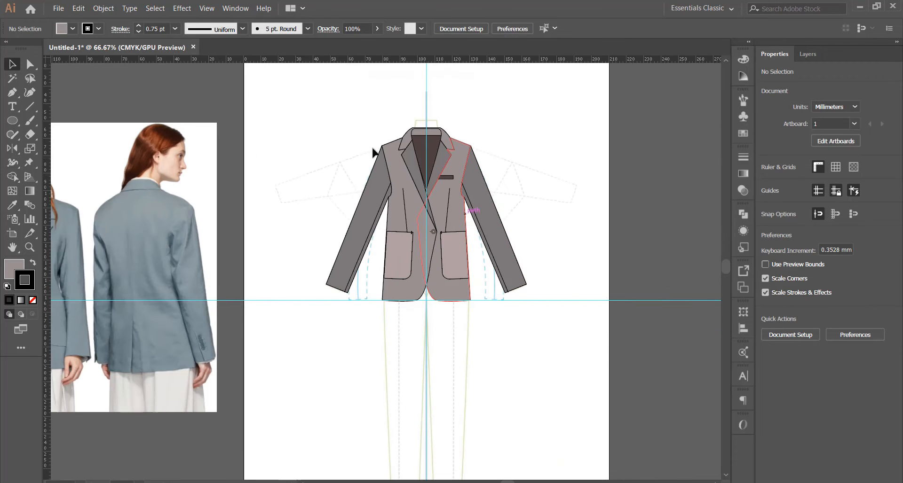
left_click_drag(291, 110, 543, 331)
scroll(516, 230, "up", 3)
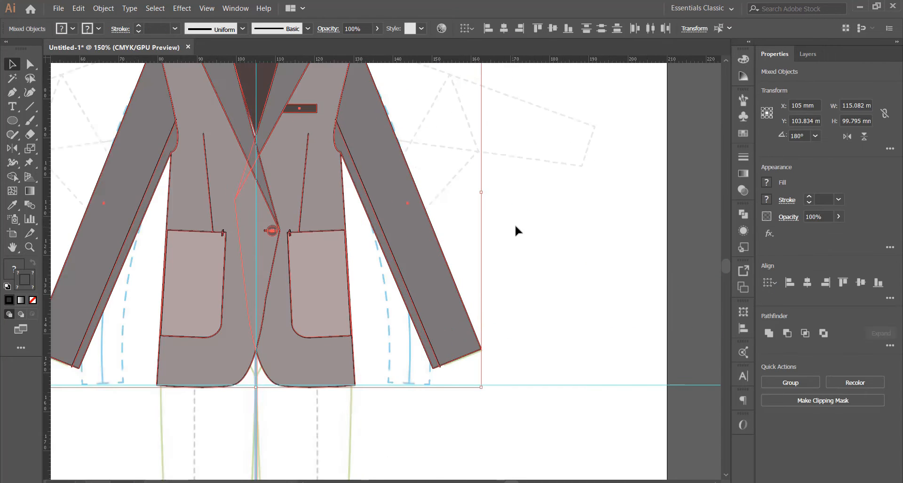
scroll(471, 202, "down", 3)
scroll(417, 178, "up", 1)
scroll(409, 184, "up", 2)
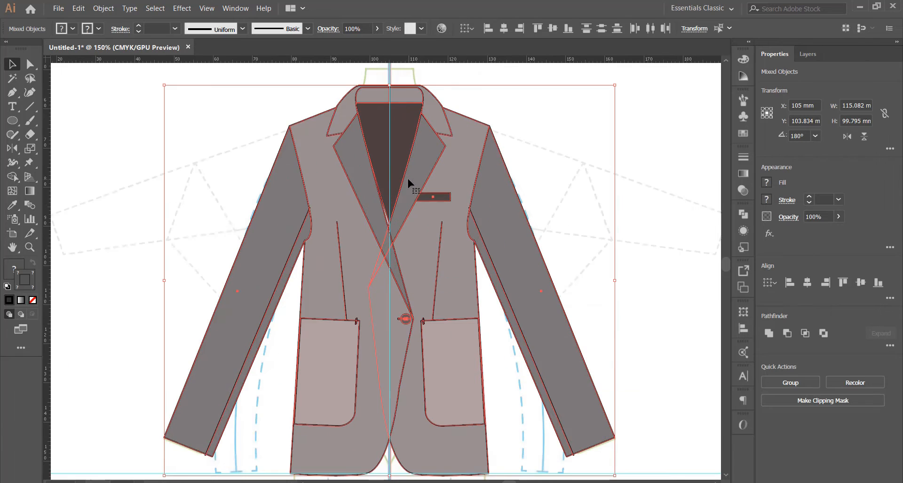
left_click(579, 147)
Step: Move the lower anchor point of the dark inner neckline panel down to the lapel crossing, covering the white gap
scroll(442, 226, "up", 2)
scroll(442, 225, "up", 2)
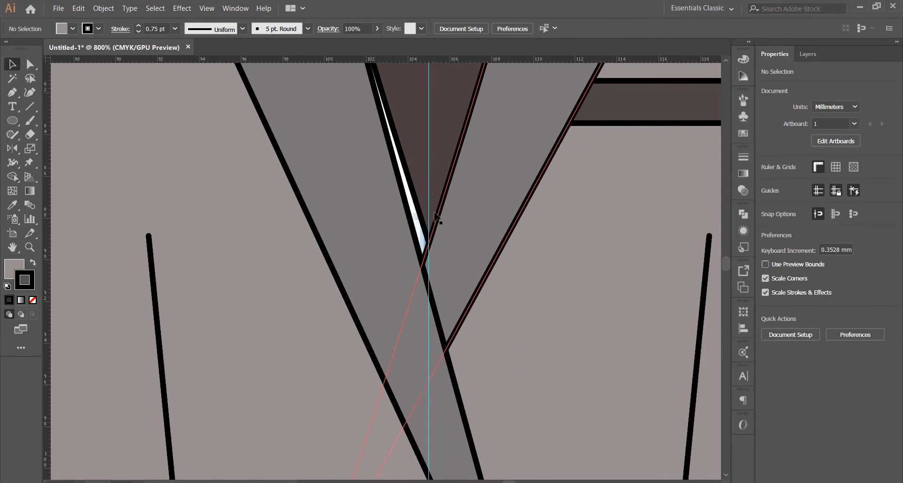
left_click(434, 217)
left_click(28, 67)
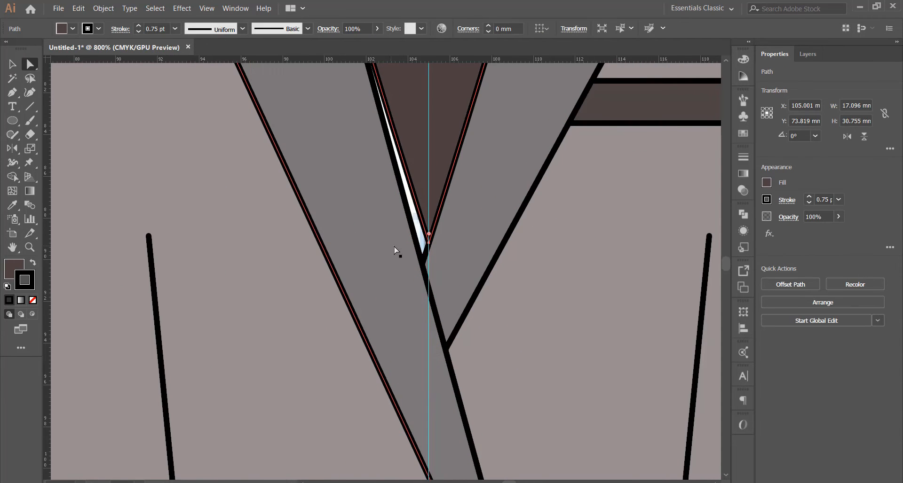
left_click_drag(428, 243, 422, 259)
key("ctrl+z")
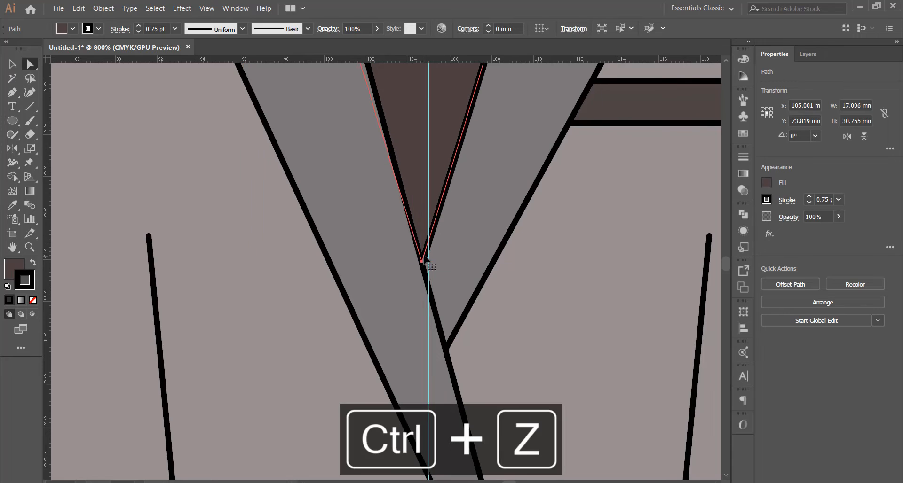
left_click_drag(428, 242, 422, 264)
scroll(407, 256, "down", 6)
left_click(12, 64)
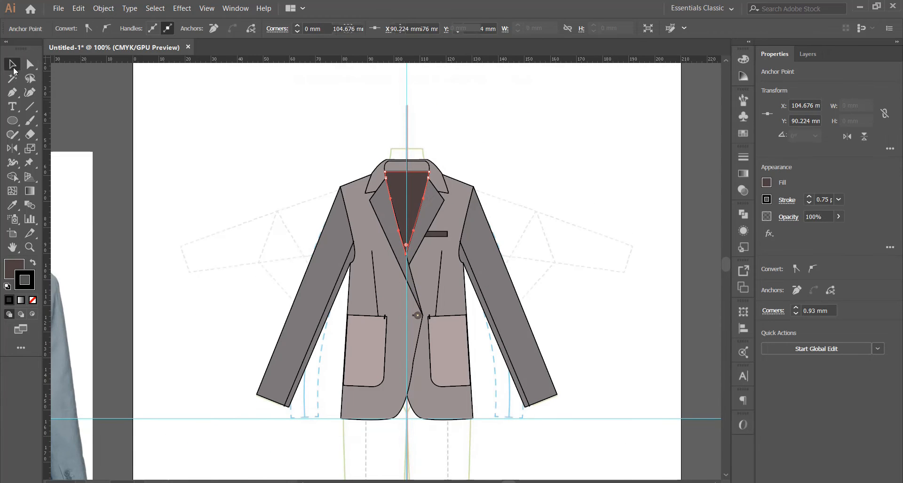
left_click(317, 155)
scroll(424, 176, "up", 6)
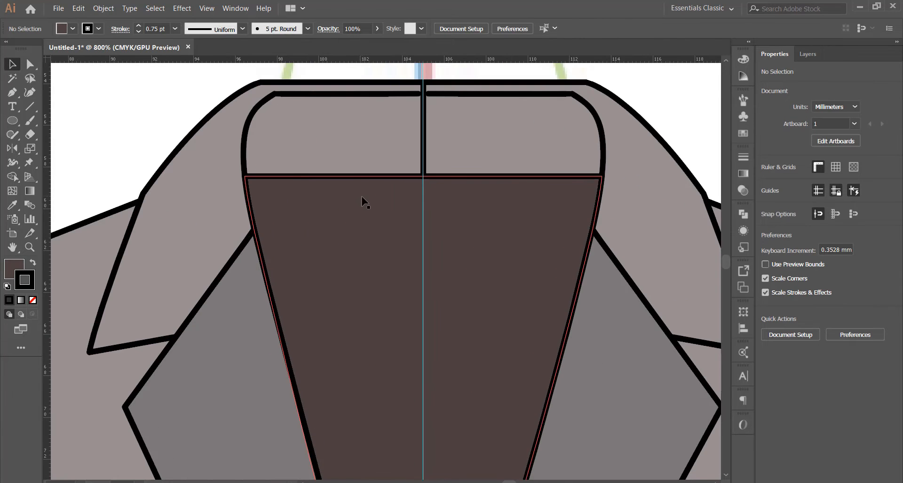
left_click_drag(363, 199, 371, 218)
key("ctrl+z")
scroll(390, 184, "down", 3)
scroll(393, 181, "down", 2)
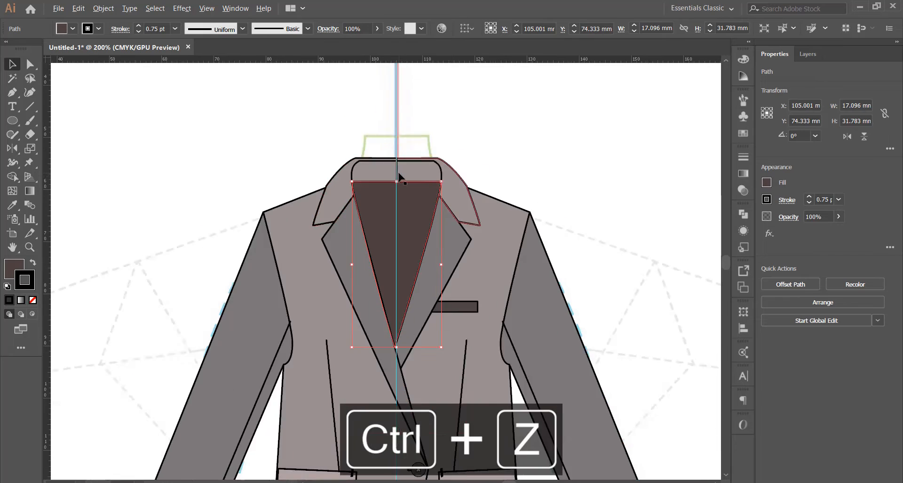
Step: Draw a label rectangle about 10.7 mm wide and 1.6 mm high on the inner neckline panel, centred below the collar
scroll(423, 171, "up", 2)
scroll(414, 190, "up", 2)
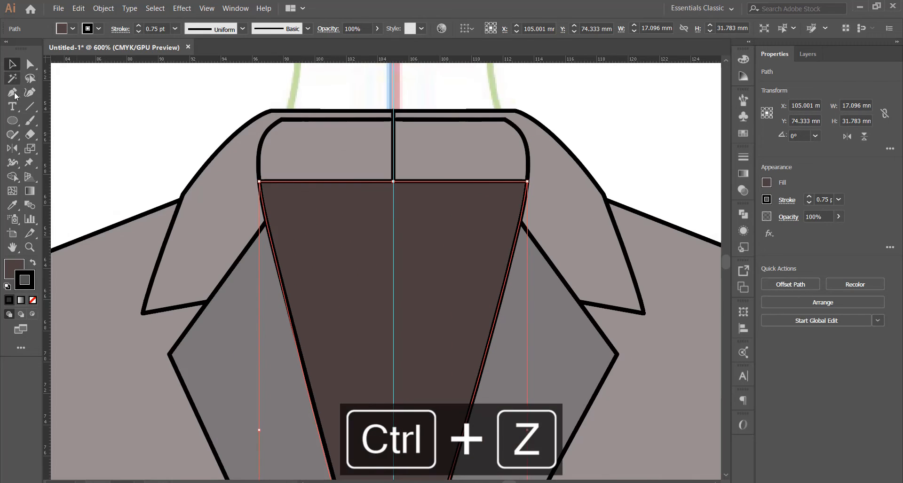
left_click(13, 121)
left_click(70, 125)
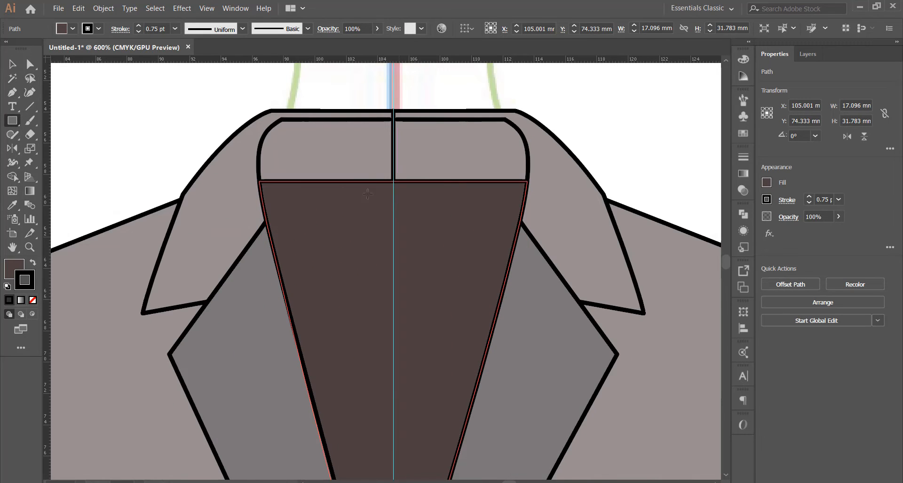
left_click_drag(309, 194, 478, 218)
left_click(19, 65)
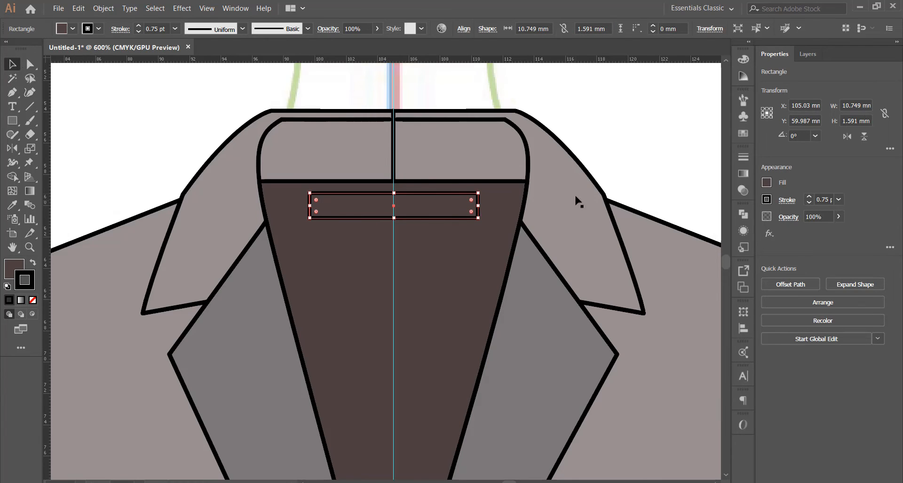
left_click(602, 113)
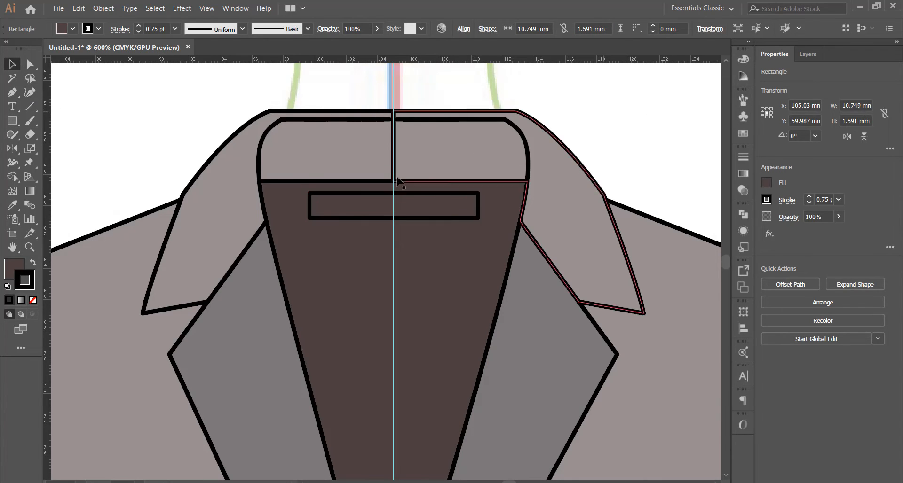
key("ctrl+plus")
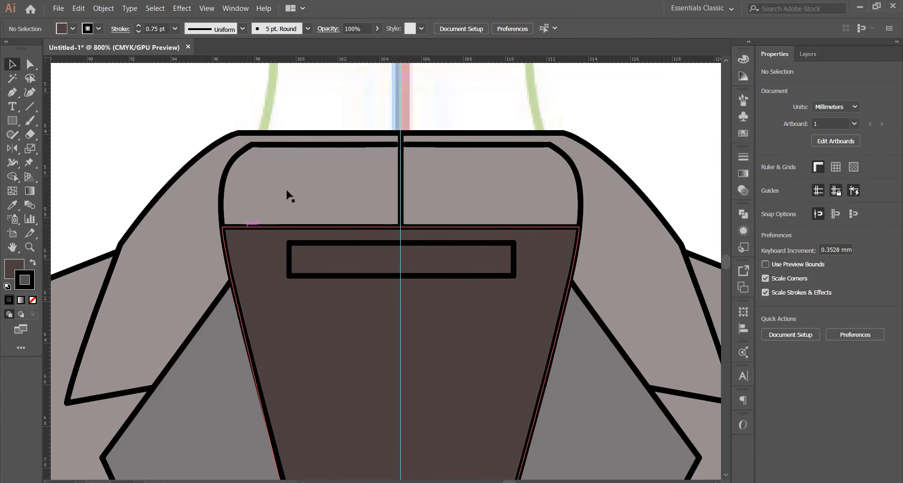
Step: Select the entire blazer and set its fill to white and its stroke to black
scroll(342, 172, "down", 6)
scroll(396, 231, "down", 1)
left_click_drag(217, 156, 486, 382)
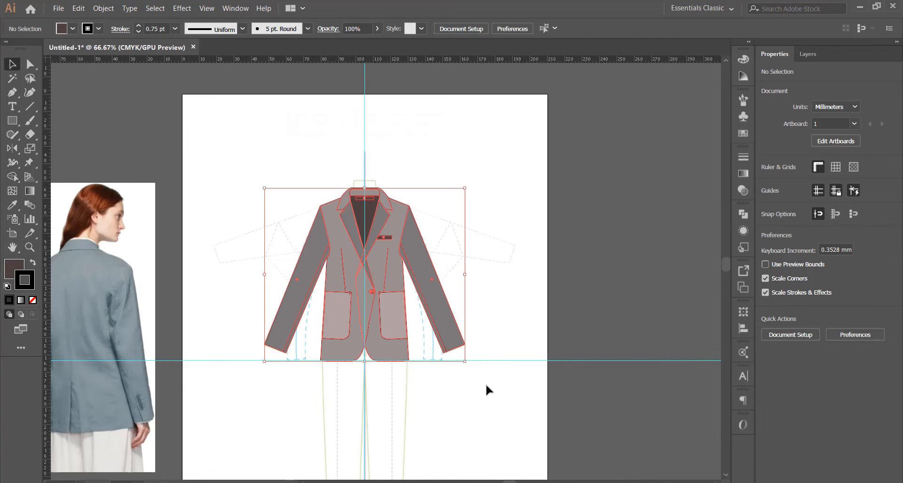
left_click(63, 30)
left_click(7, 48)
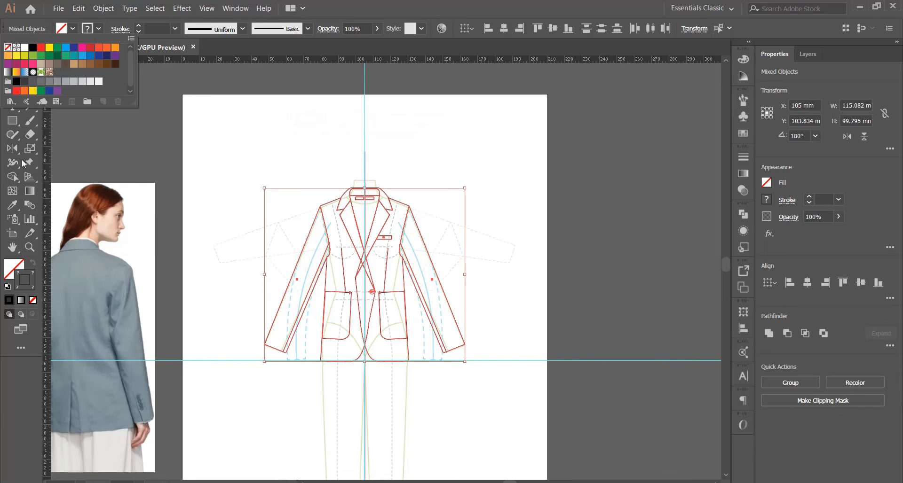
left_click(25, 48)
left_click(87, 28)
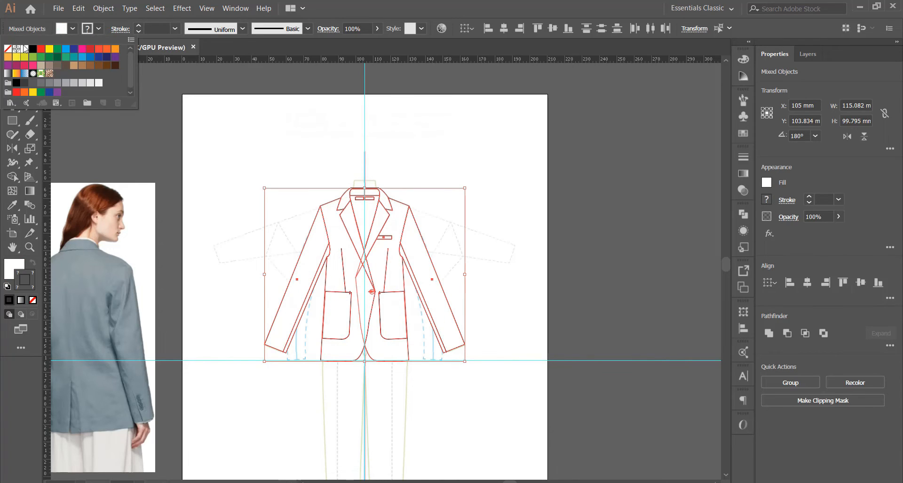
left_click(32, 48)
left_click(456, 172)
left_click(494, 295)
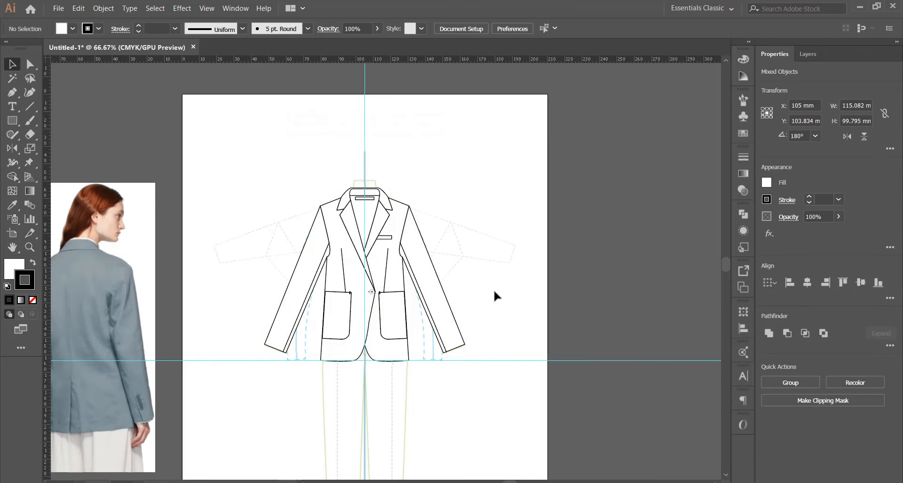
Step: Select all parts of the blazer and group them
scroll(411, 333, "up", 2)
scroll(440, 301, "down", 2)
scroll(408, 290, "up", 1)
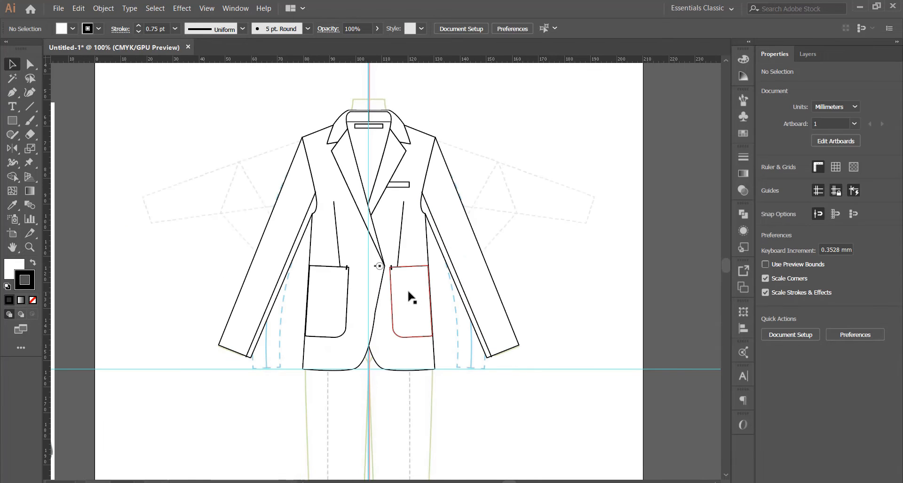
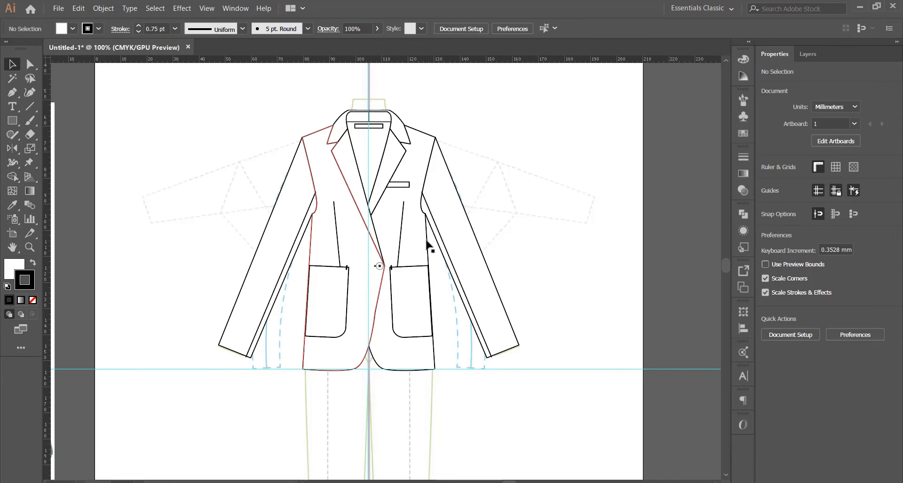
scroll(440, 227, "down", 3)
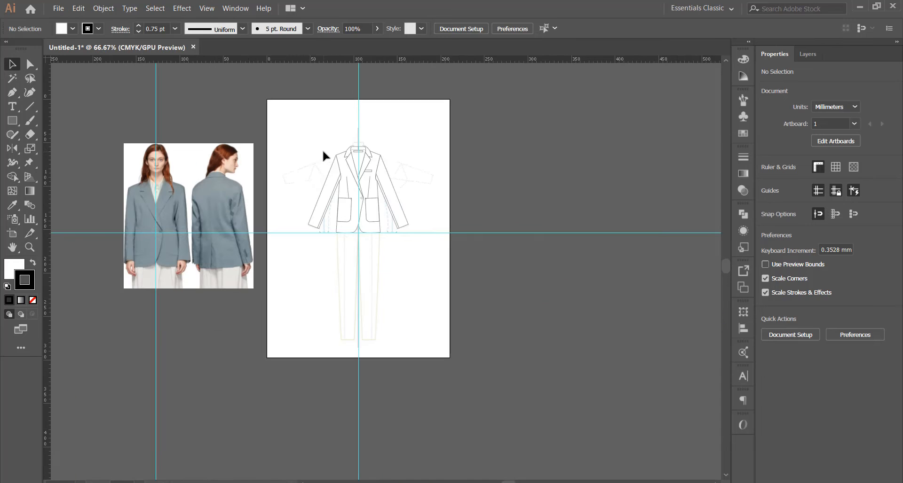
left_click_drag(360, 250, 408, 269)
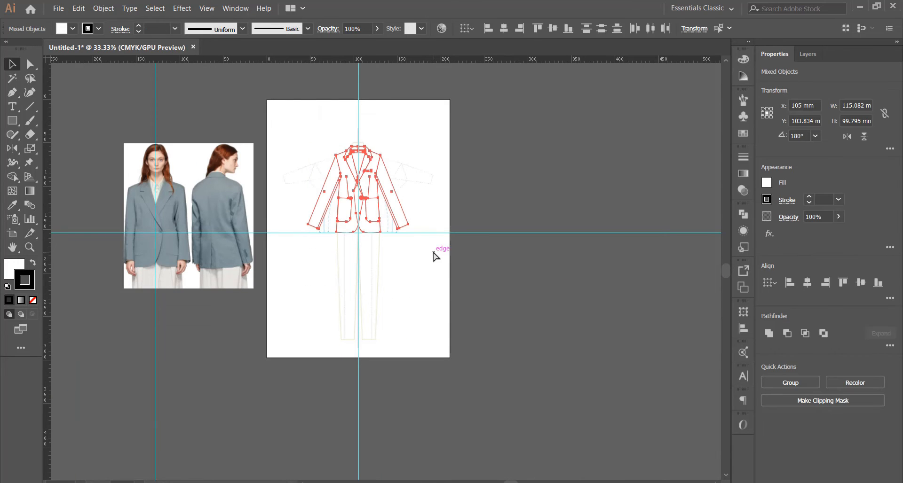
key("ctrl+g")
scroll(378, 178, "up", 2)
scroll(371, 186, "down", 1)
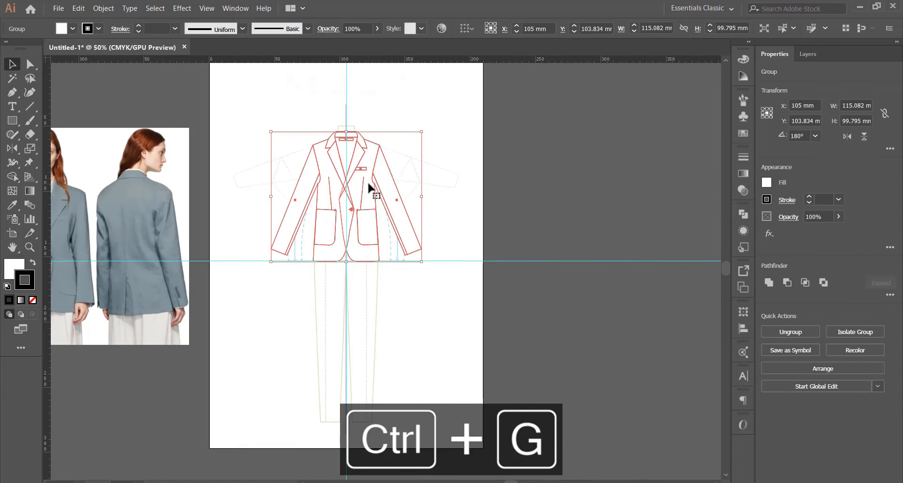
Step: Place a duplicate of the complete blazer beside the original, level with it and partly off the artboard
left_click_drag(369, 187, 558, 191)
key("ctrl+z")
left_click_drag(557, 191, 535, 181)
key("ctrl+z")
key("ctrl+z")
key("ctrl+z")
left_click(467, 123)
scroll(362, 141, "up", 2)
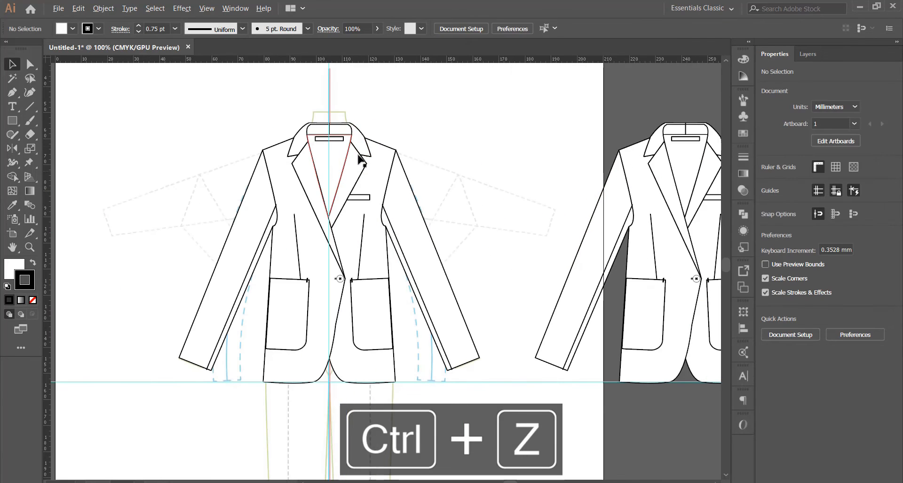
Step: Examine the back-view reference photo for the collar seam, centre back vent and sleeve cuff buttons
scroll(362, 186, "down", 3)
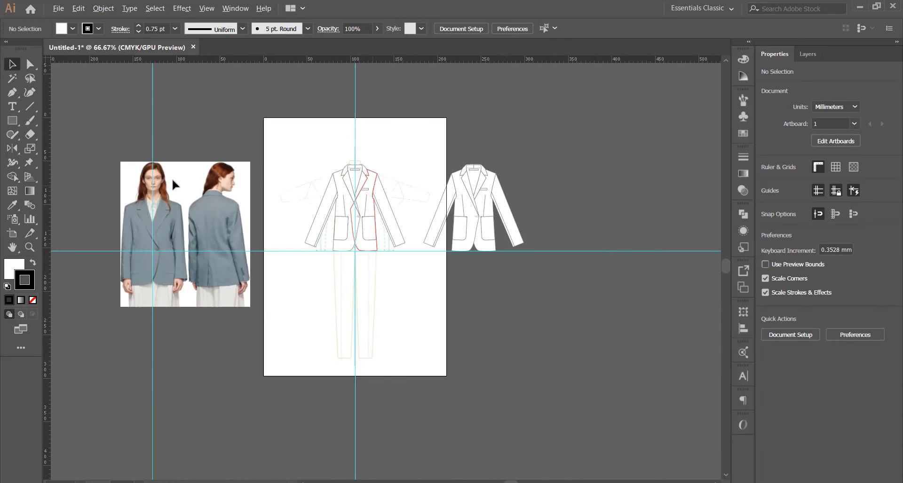
scroll(258, 207, "up", 2)
scroll(536, 209, "up", 2)
scroll(325, 196, "up", 1)
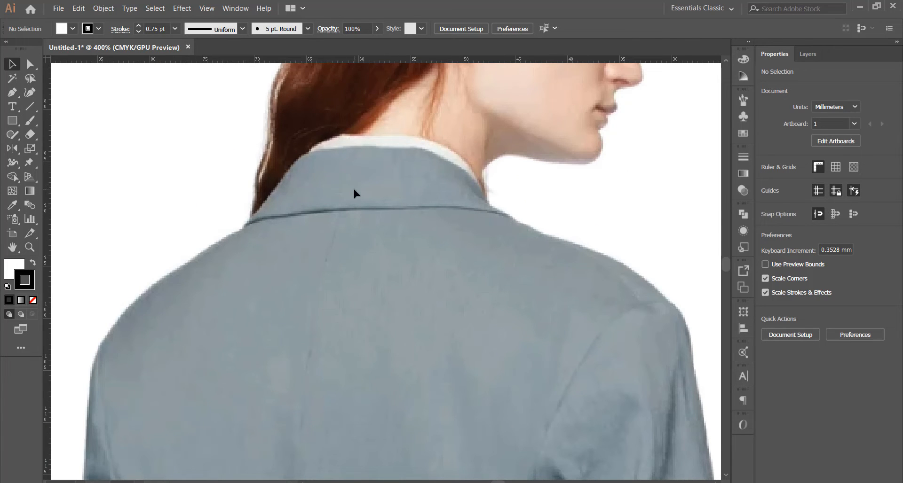
scroll(354, 188, "down", 5)
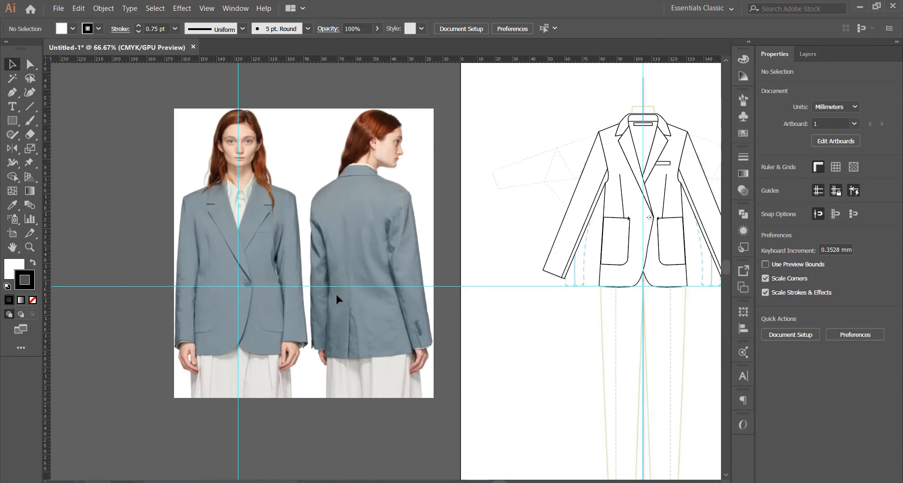
scroll(336, 296, "up", 2)
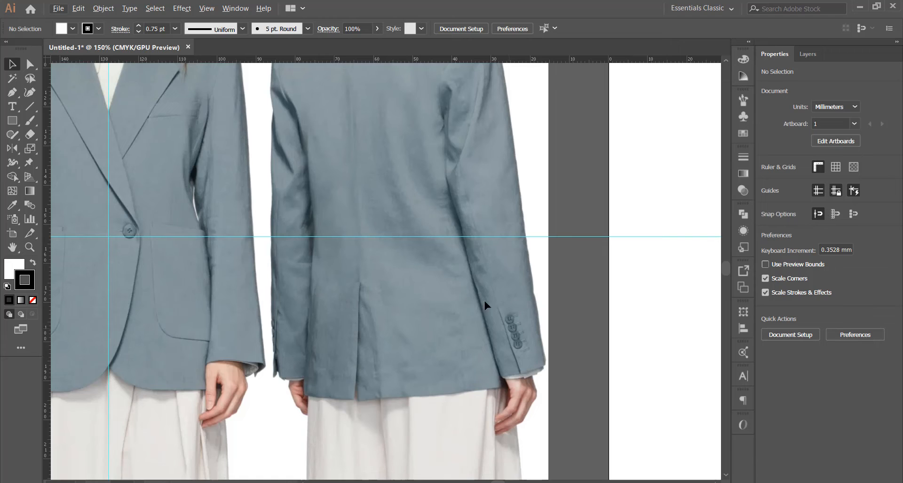
scroll(484, 320, "down", 2)
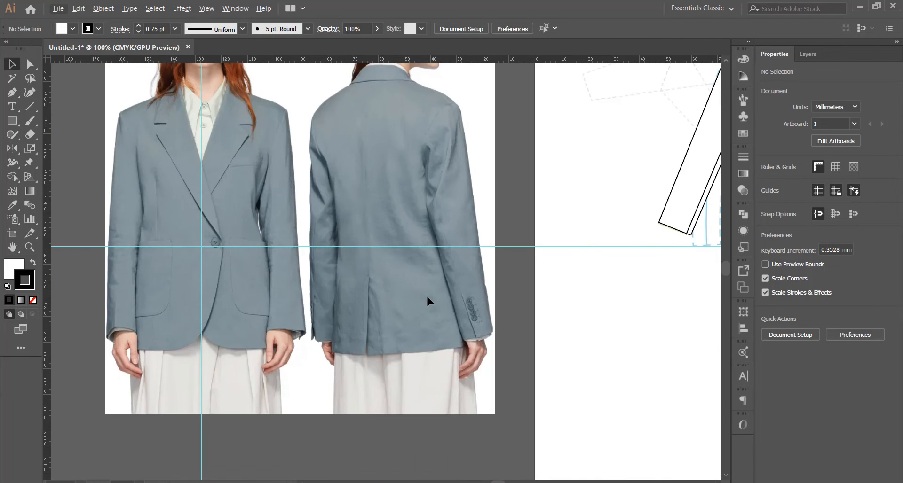
scroll(429, 312, "down", 1)
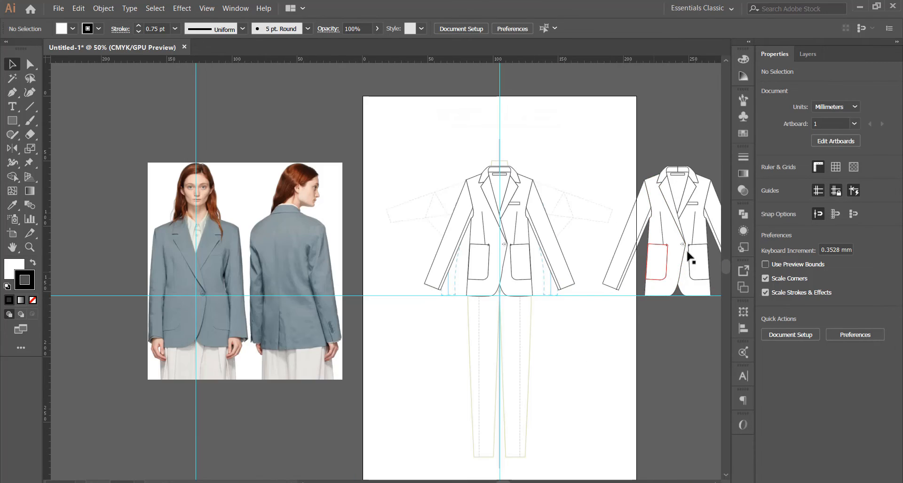
Step: Inspect the front button of the duplicate blazer and turn off Smart Guides
scroll(688, 259, "up", 7)
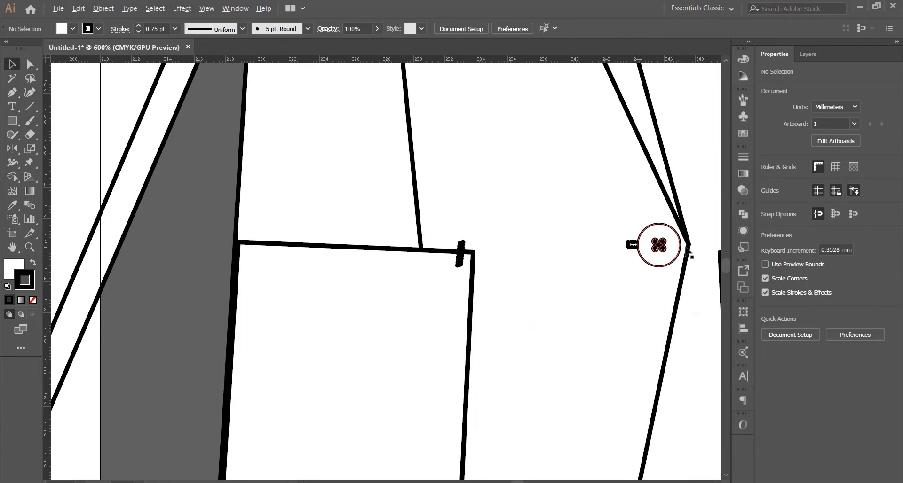
scroll(688, 253, "up", 6)
left_click(556, 249)
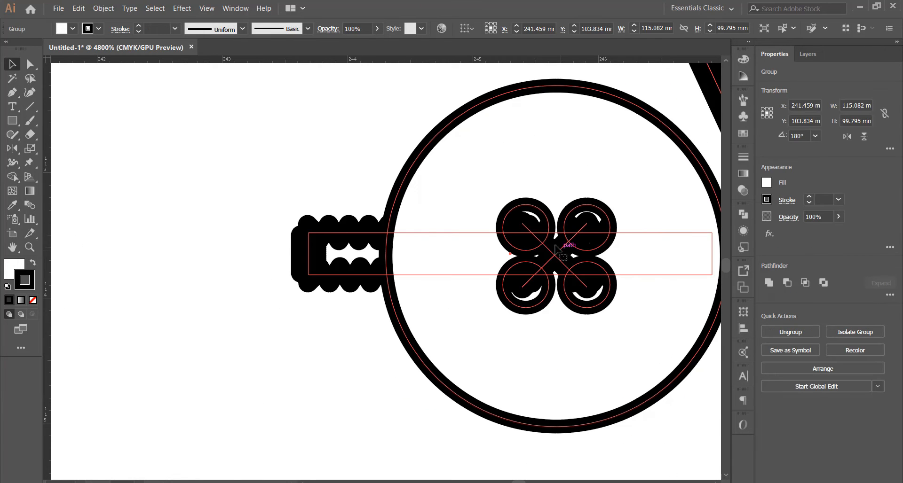
scroll(620, 248, "down", 3)
scroll(620, 247, "up", 2)
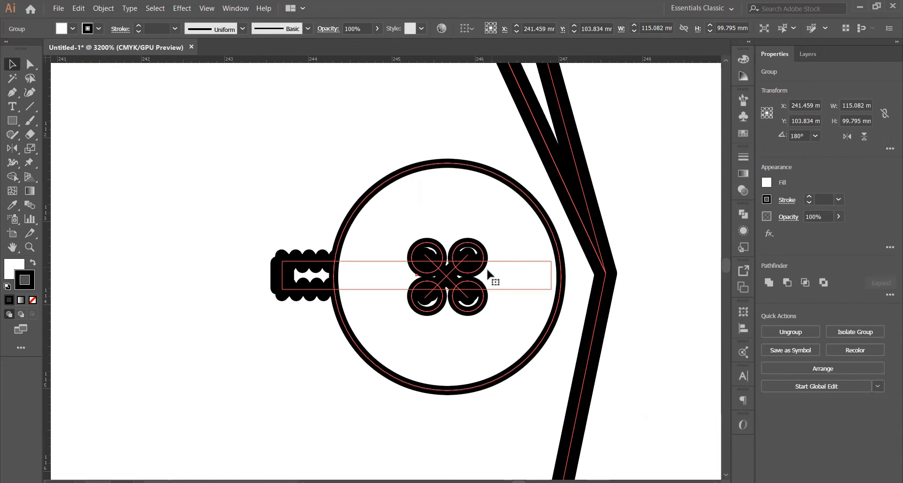
scroll(447, 239, "down", 9)
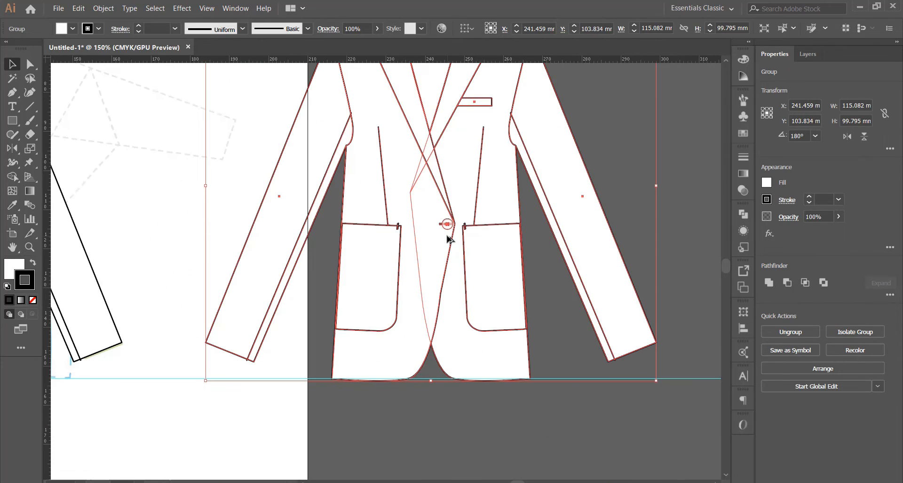
key("ctrl+u")
left_click(465, 395)
Step: Draw a white rectangle with a black stroke, about 20.5 by 12.8 mm, over the duplicate blazer's front hem opening
scroll(466, 287, "down", 1)
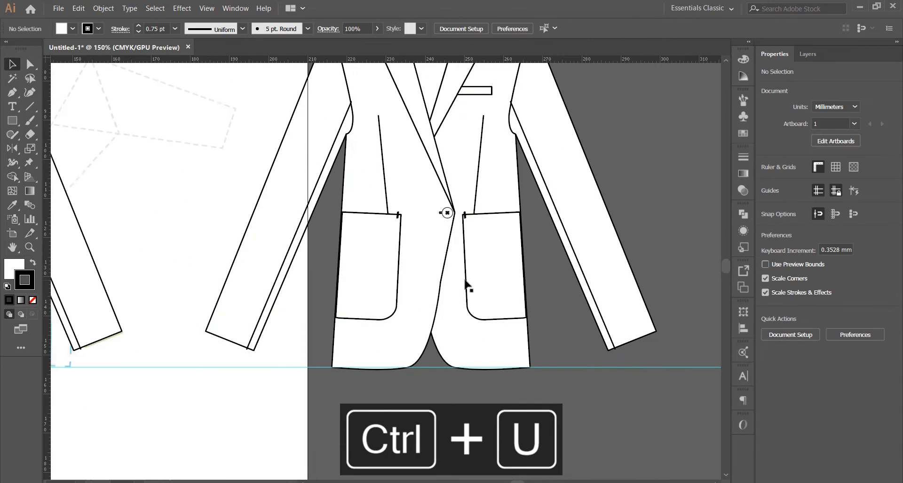
scroll(449, 219, "up", 1)
scroll(446, 221, "down", 2)
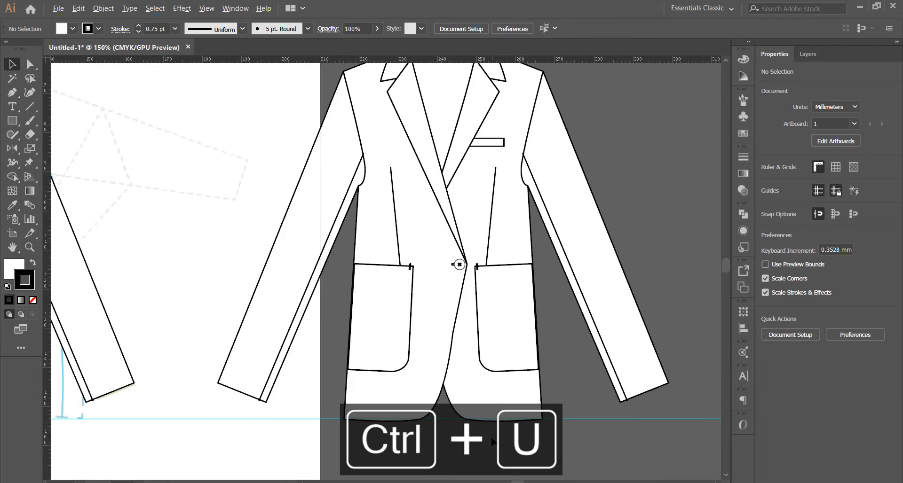
scroll(414, 362, "up", 3)
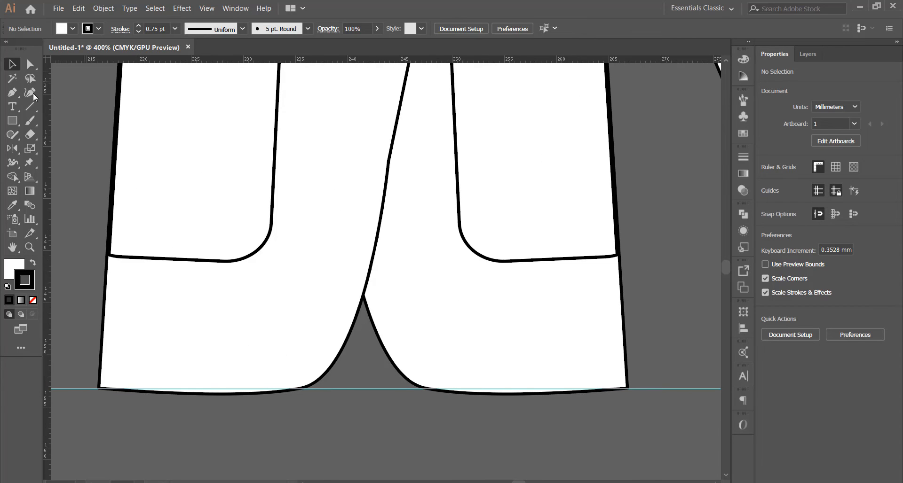
left_click(13, 125)
left_click_drag(263, 260, 477, 393)
right_click(394, 301)
left_click(12, 65)
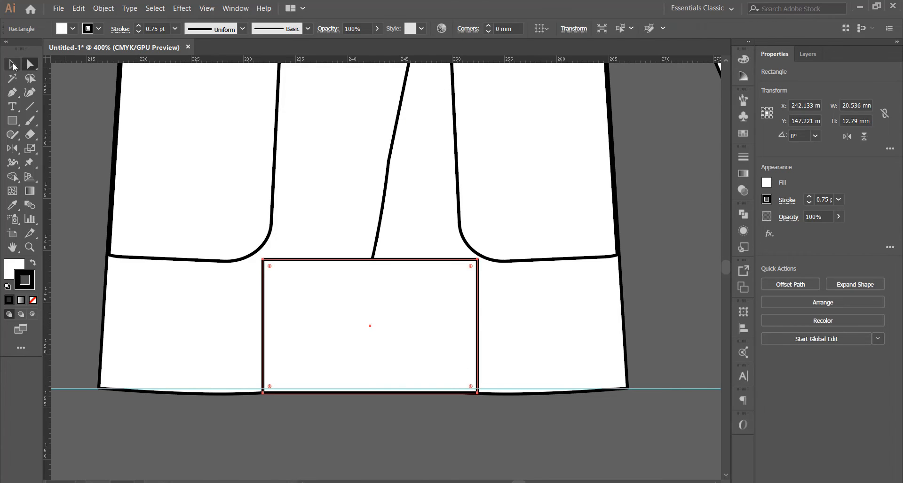
Step: Arrange the hem rectangle behind the duplicate blazer's front panels
right_click(373, 321)
mouse_move(436, 267)
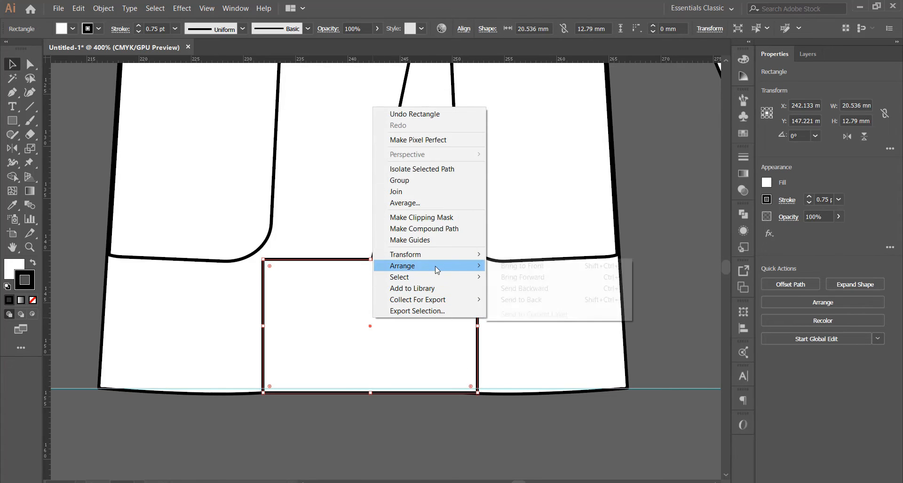
left_click(532, 301)
left_click(416, 402)
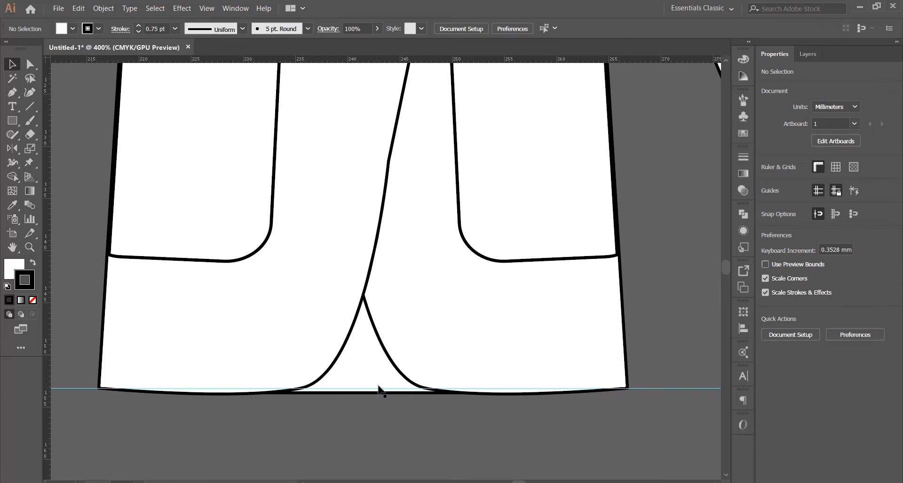
Step: Move the duplicate blazer together with its hem rectangle farther away from the artboard and slightly upward
scroll(420, 335, "down", 4)
left_click_drag(295, 79, 571, 413)
left_click_drag(482, 222, 587, 204)
left_click(576, 390)
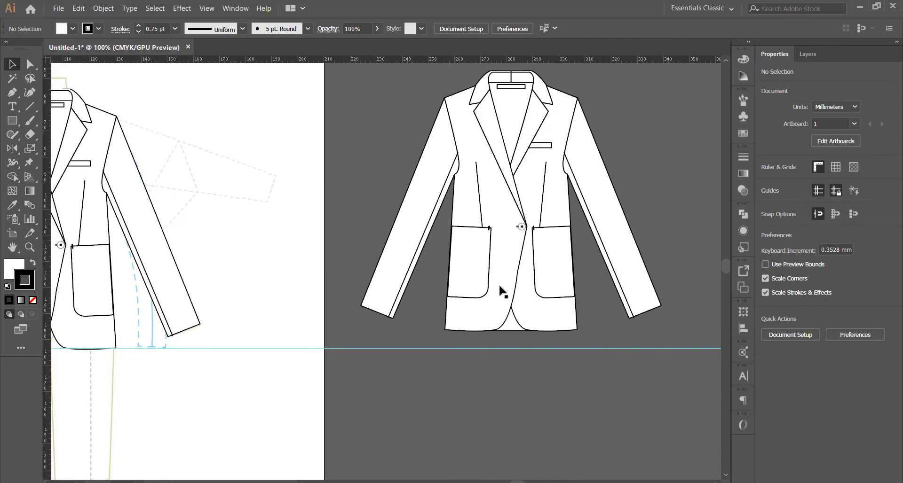
Step: Shift the hem rectangle up slightly so its lower edge meets the curved corners of the front panels
scroll(536, 345, "up", 6)
left_click(426, 296)
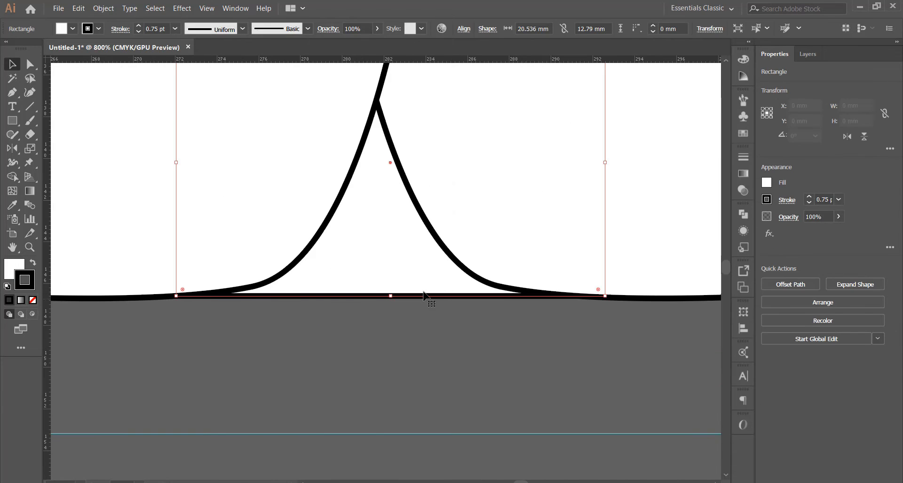
left_click_drag(411, 296, 412, 281)
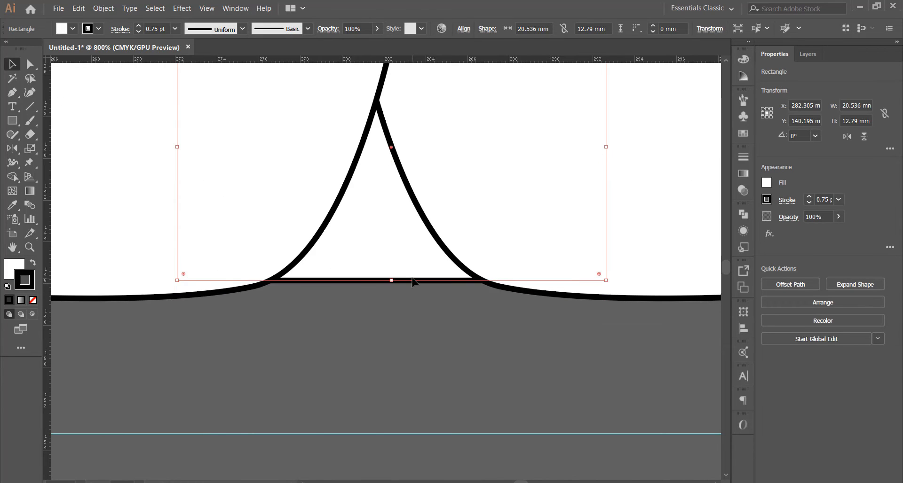
left_click(425, 328)
scroll(462, 338, "down", 6)
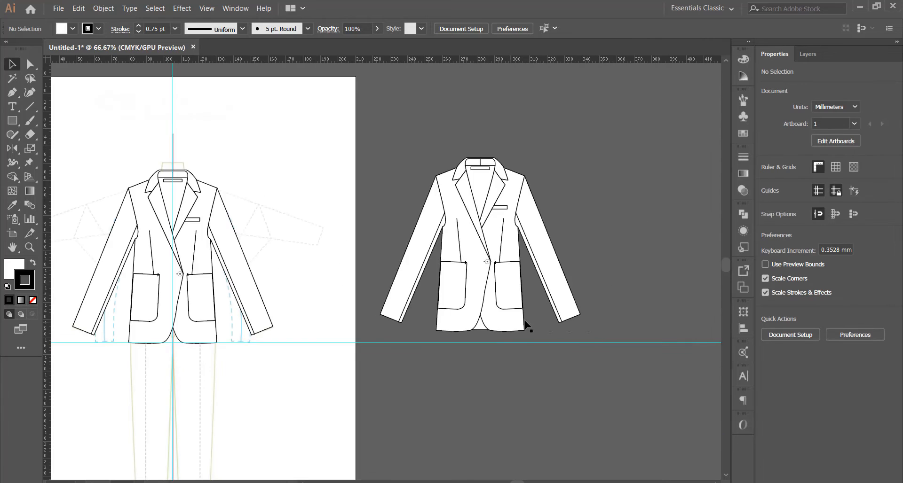
Step: Turn Smart Guides back on and ungroup the duplicate blazer
left_click_drag(296, 79, 615, 347)
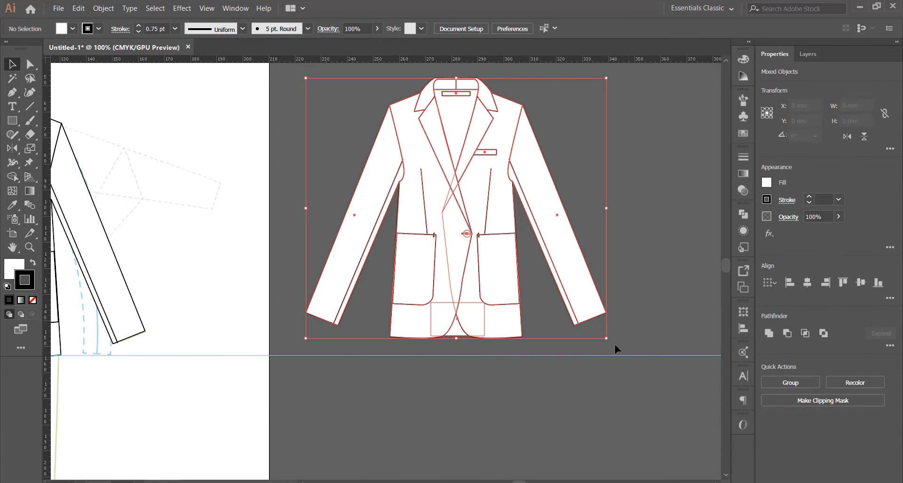
left_click(615, 347)
scroll(470, 231, "up", 5)
scroll(472, 251, "up", 5)
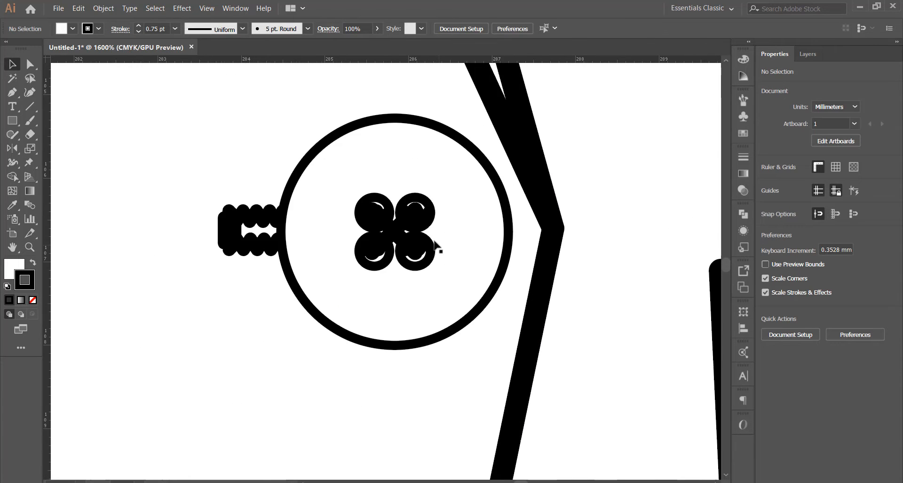
left_click(402, 229)
key("ctrl+u")
right_click(402, 229)
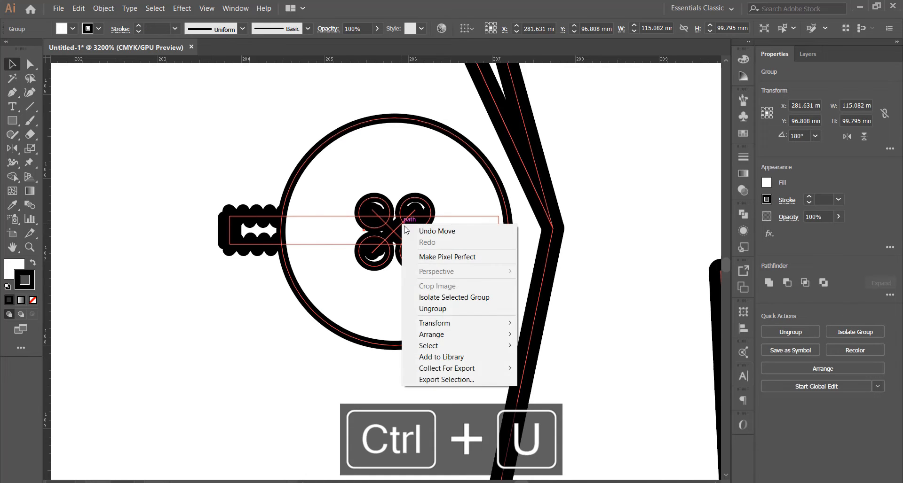
left_click(470, 309)
scroll(439, 258, "down", 2)
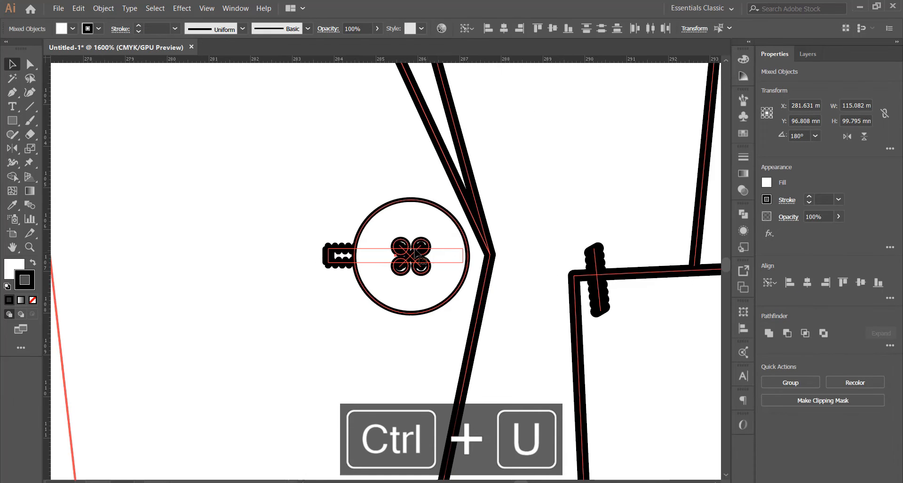
scroll(412, 252, "down", 9)
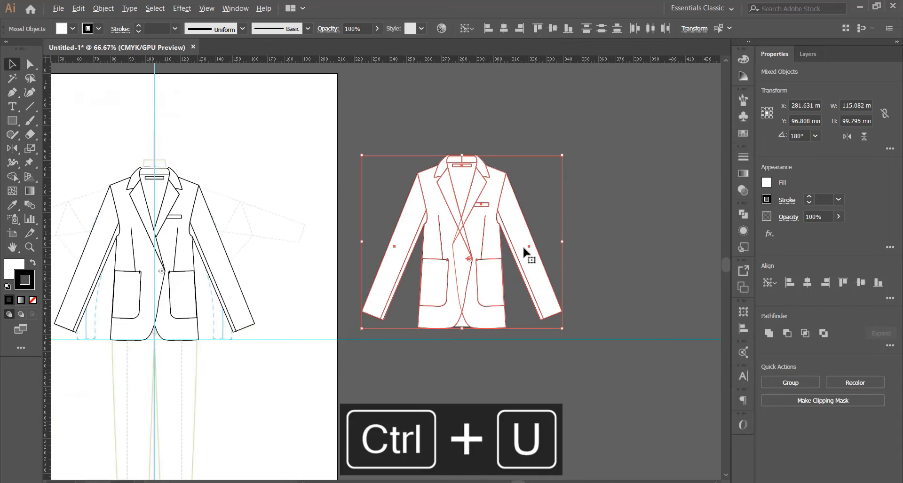
Step: Try moving the small thread parts of the duplicate blazer's front button, and undo the moves
left_click(545, 246)
scroll(464, 264, "up", 7)
scroll(656, 239, "up", 5)
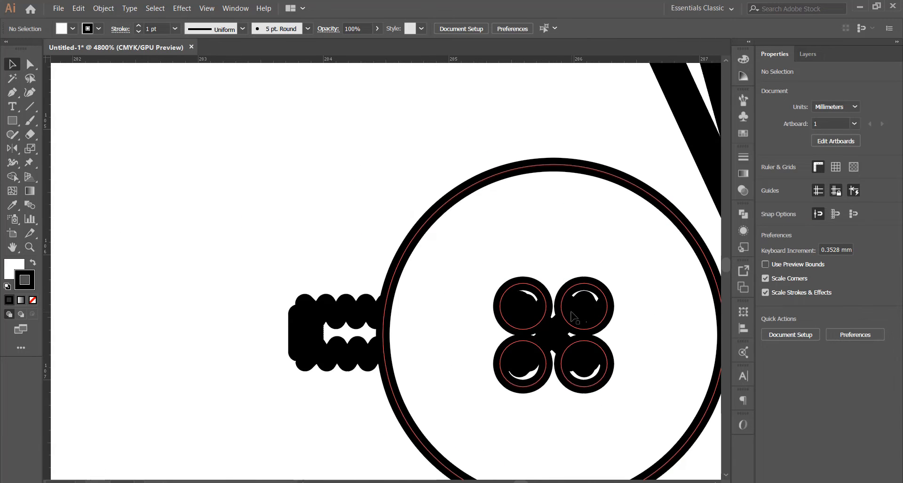
left_click(570, 312)
left_click_drag(583, 303, 606, 281)
key("ctrl+z")
key("ctrl+z")
key("ctrl+z")
key("ctrl+z")
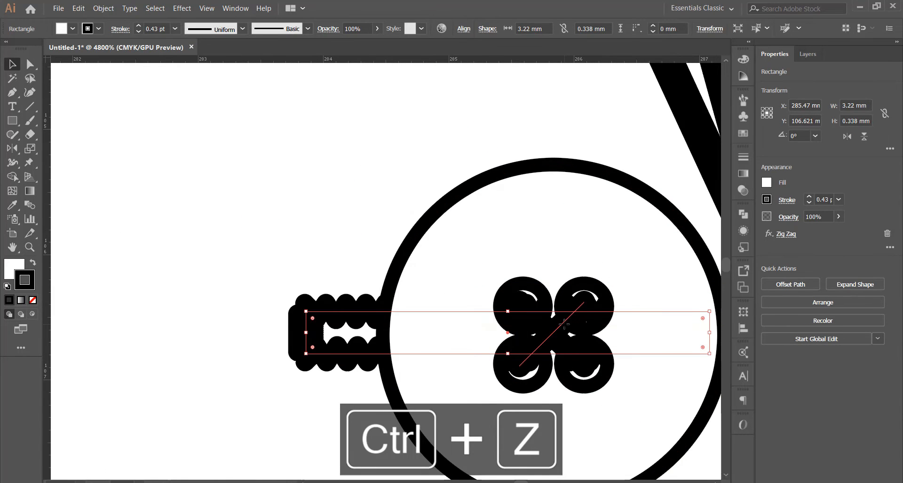
key("ctrl+z")
key("ctrl+z")
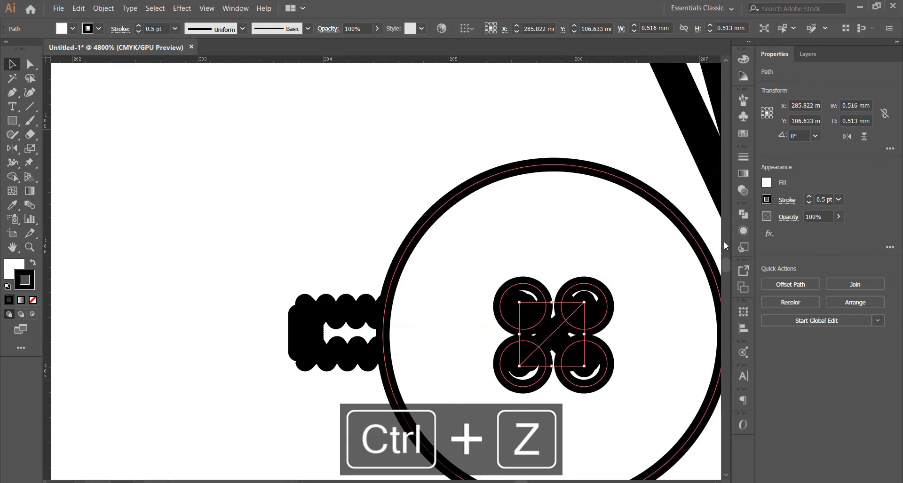
Step: Duplicate the stroke of the button's selected diagonal thread line in its appearance and colour the upper stroke white
scroll(659, 317, "up", 1)
scroll(583, 301, "down", 2)
scroll(639, 364, "up", 1)
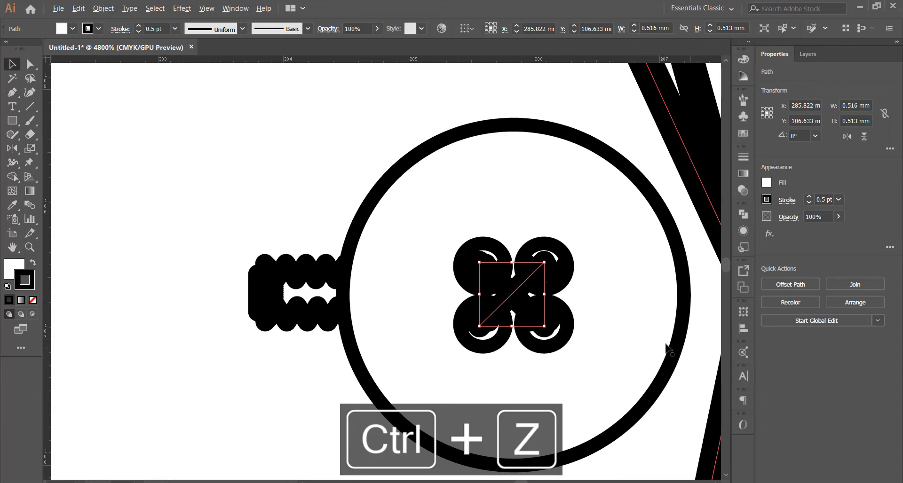
left_click(235, 8)
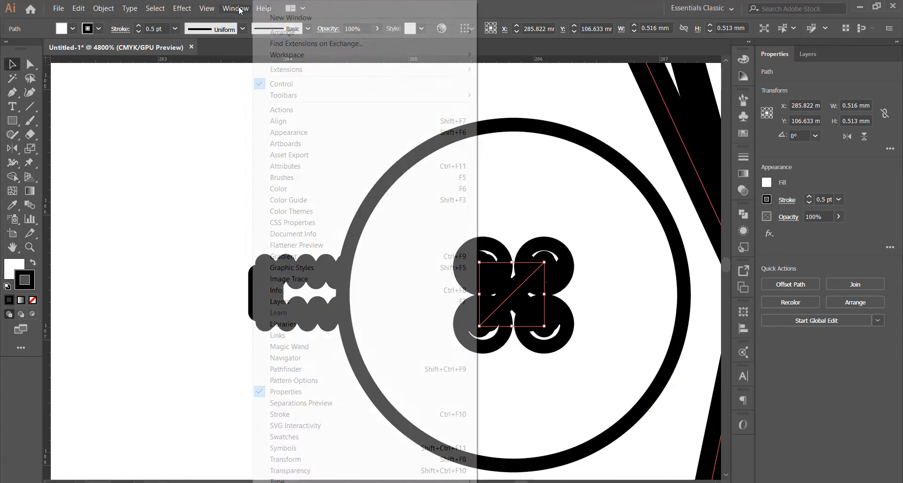
left_click(301, 135)
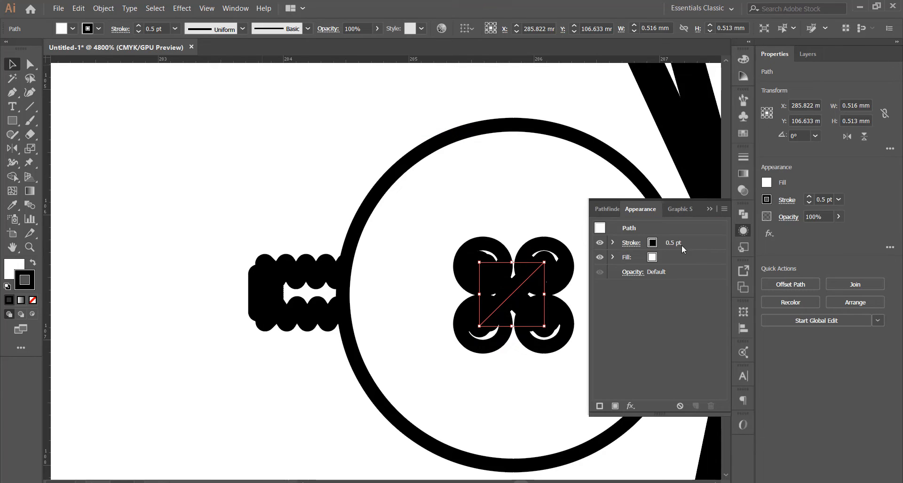
left_click(633, 244)
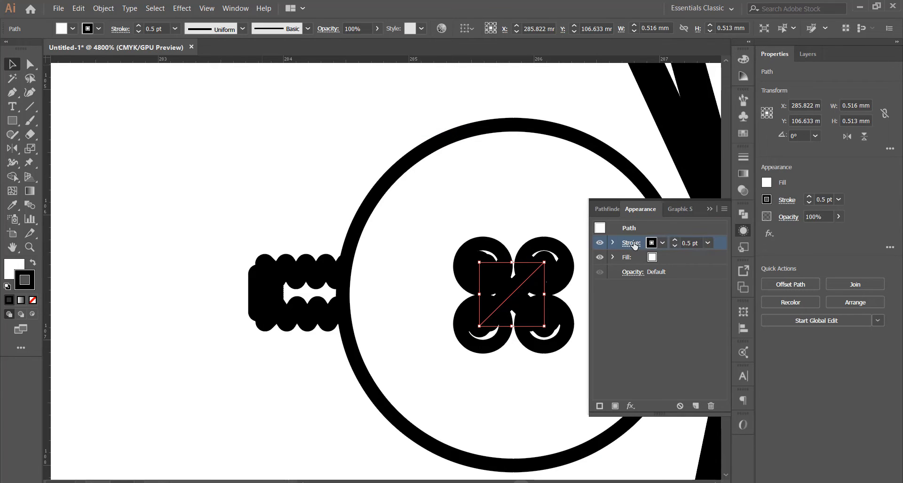
left_click(696, 406)
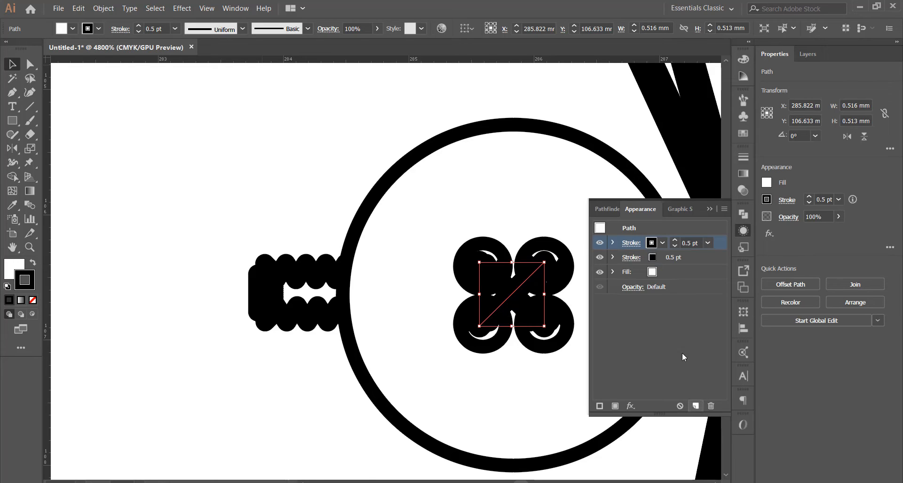
left_click(652, 243)
left_click(538, 263)
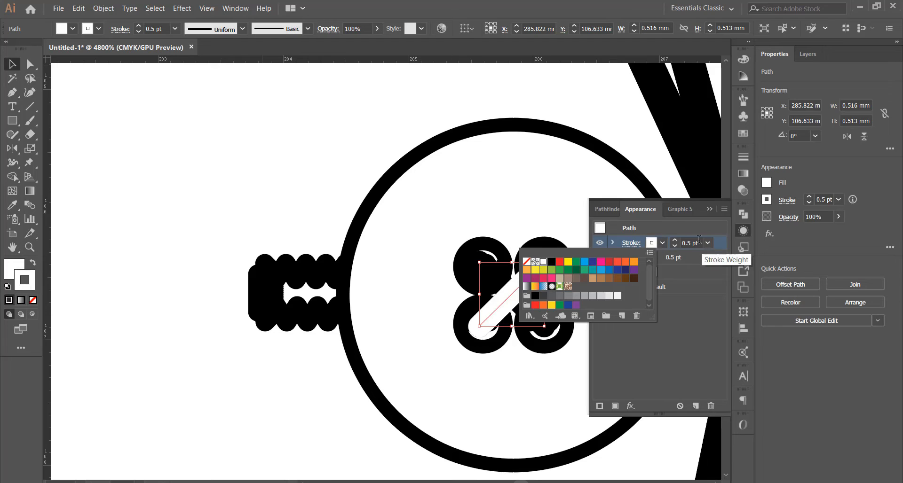
Step: Set the weight of the thread line's white stroke to 0.25 pt
left_click(675, 245)
left_click(675, 246)
left_click(675, 246)
left_click(675, 240)
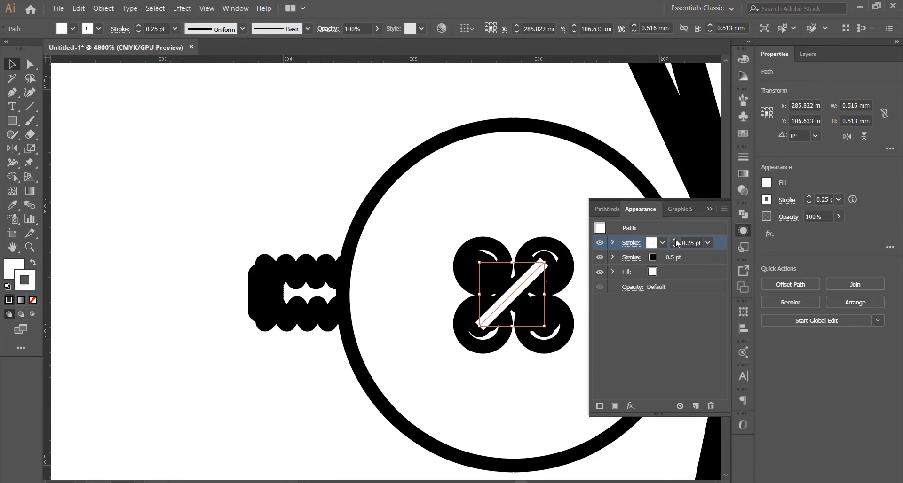
left_click(603, 318)
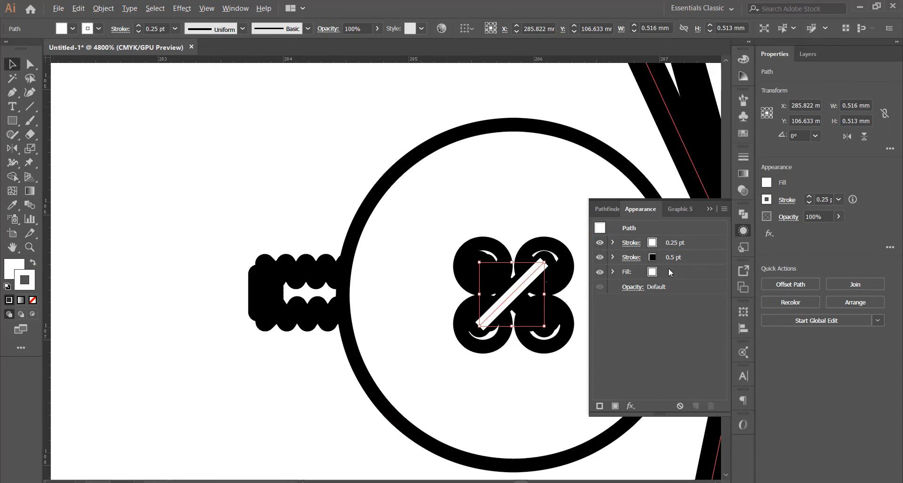
Step: Give the thread line's white stroke a round cap
left_click(629, 247)
left_click(629, 247)
left_click(566, 280)
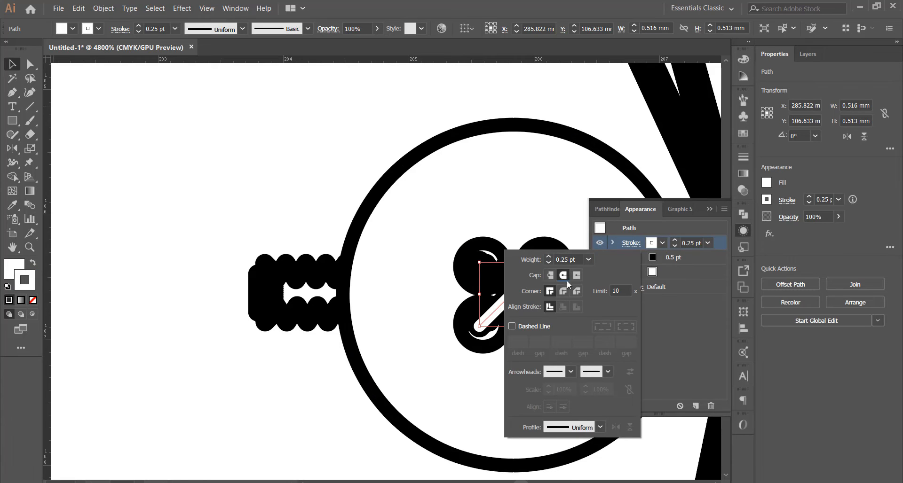
Step: Duplicate the stroke of the button's other diagonal thread line, colour the upper stroke white and reduce its weight
scroll(574, 306, "up", 3, "alt")
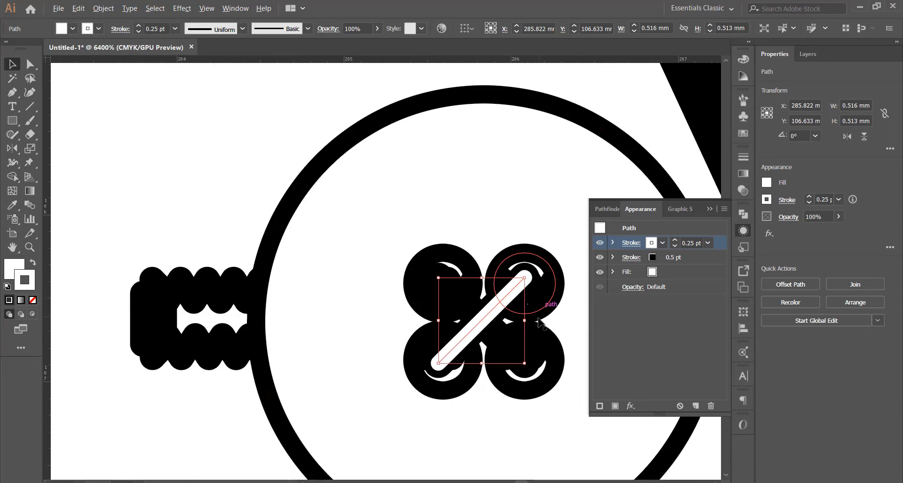
left_click(401, 277)
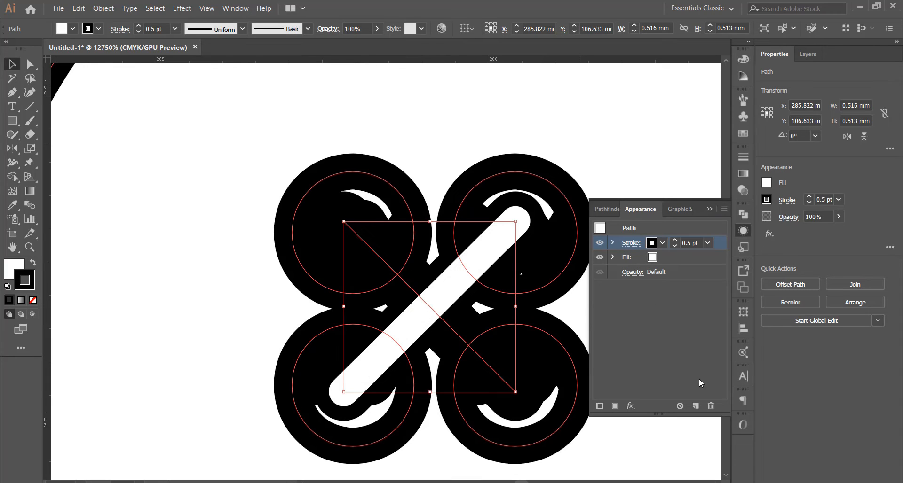
left_click(696, 407)
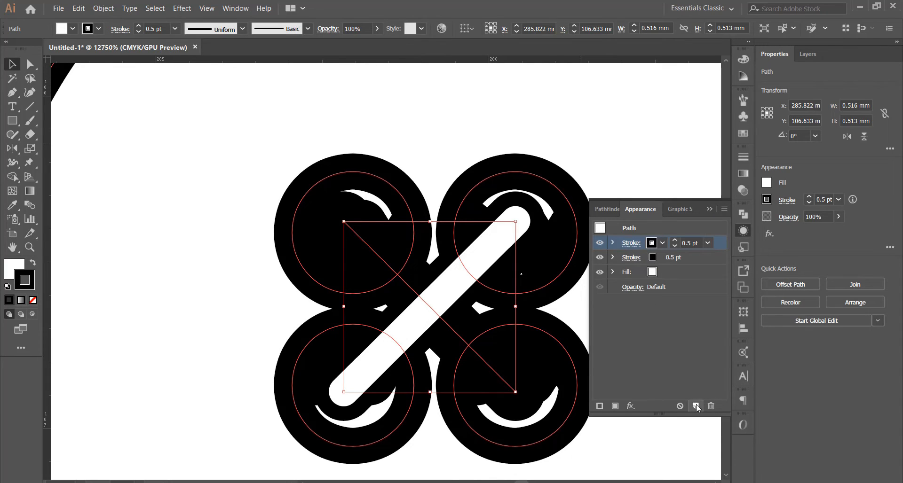
left_click(652, 242)
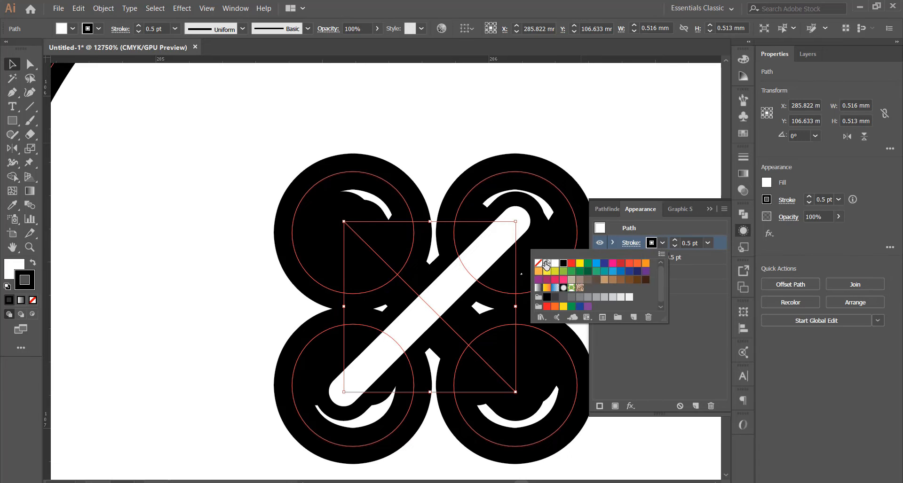
left_click(555, 263)
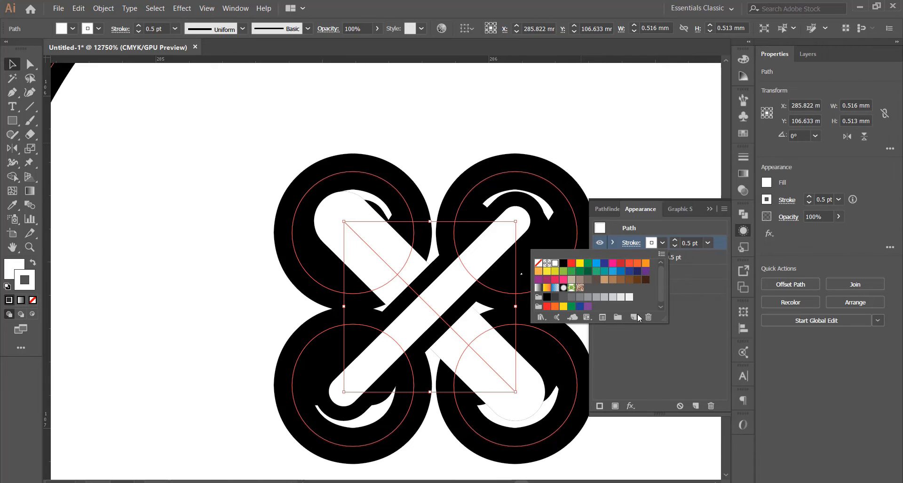
left_click(675, 246)
left_click(675, 246)
left_click(553, 346)
Step: Examine the duplicate blazer's button thread detail up close and against the whole garment
key("ctrl+minus")
key("ctrl+minus")
key("ctrl+minus")
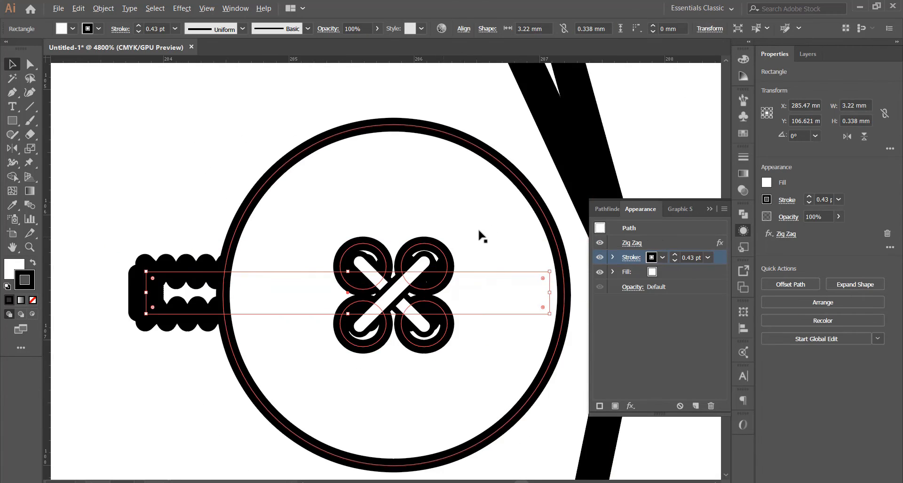
key("ctrl+minus")
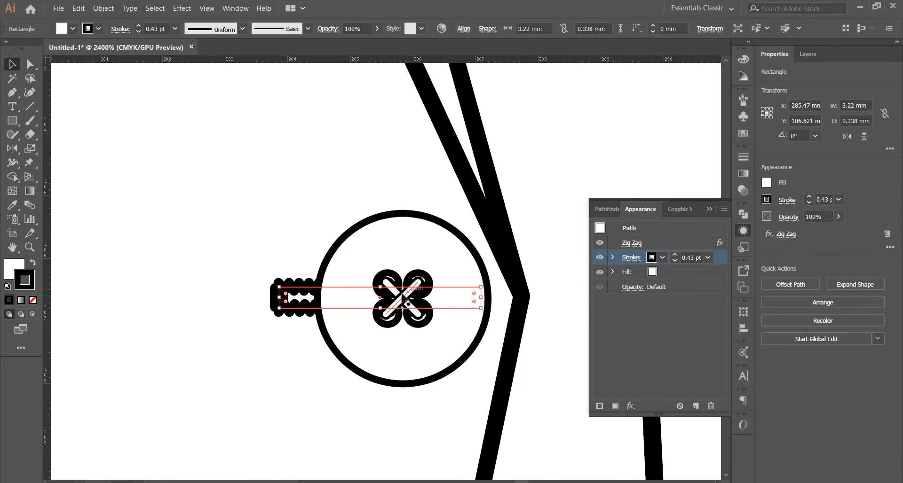
key("ctrl+minus")
key("ctrl+minus")
key("ctrl+minus")
key("ctrl+minus")
key("ctrl+minus")
key("ctrl+minus")
key("ctrl+minus")
key("ctrl+minus")
key("ctrl+minus")
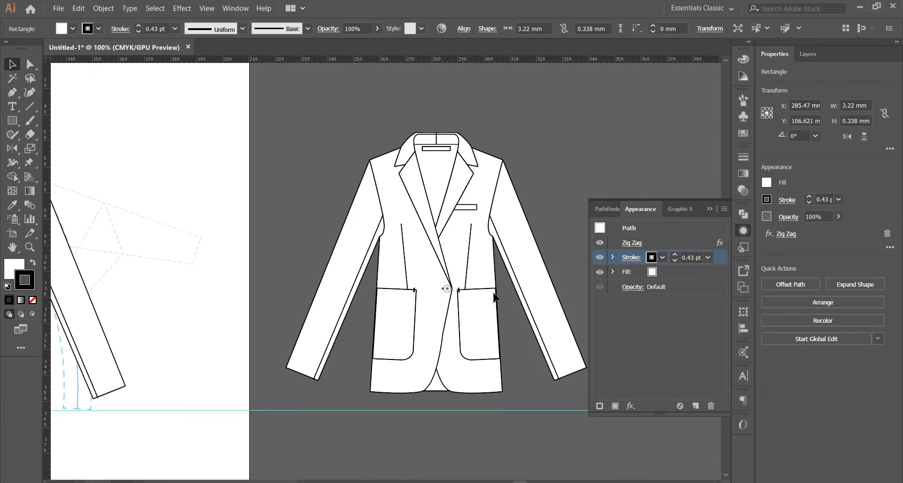
key("ctrl+shift+a")
scroll(493, 293, "down", 2)
scroll(474, 293, "up", 13)
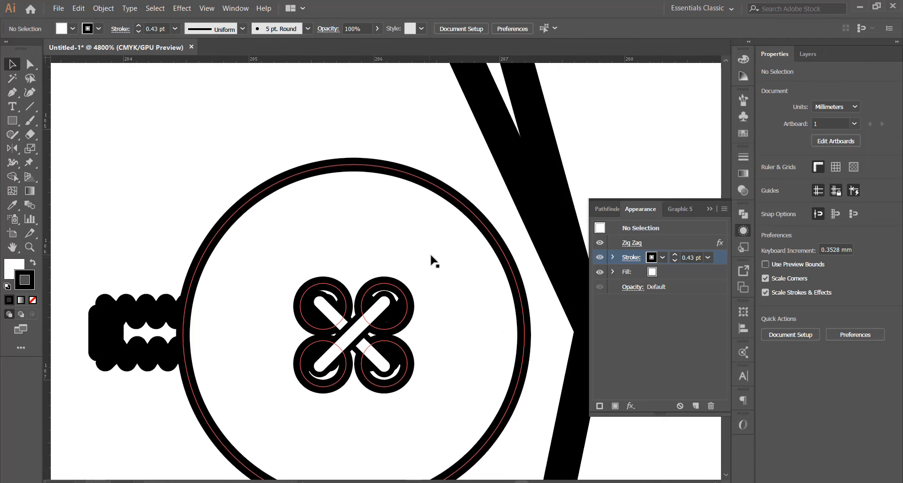
scroll(407, 320, "up", 2)
scroll(422, 277, "down", 3)
left_click(238, 287)
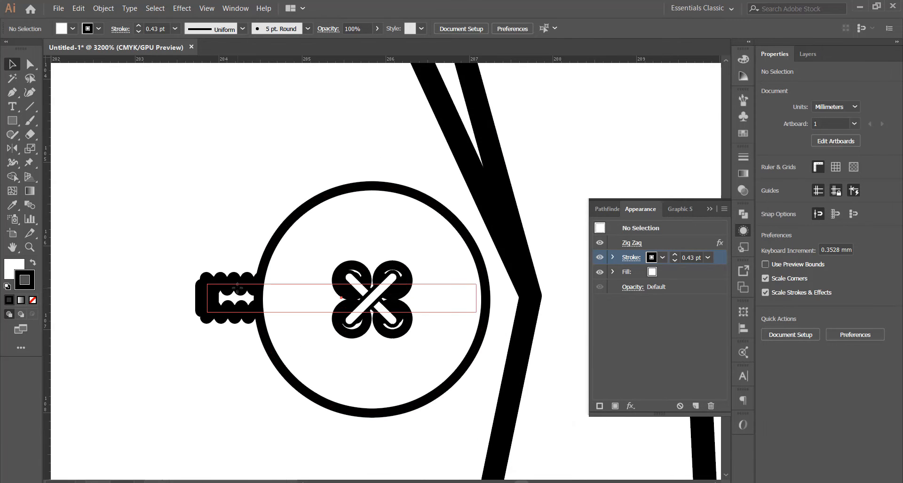
scroll(421, 270, "down", 5)
scroll(423, 270, "down", 8)
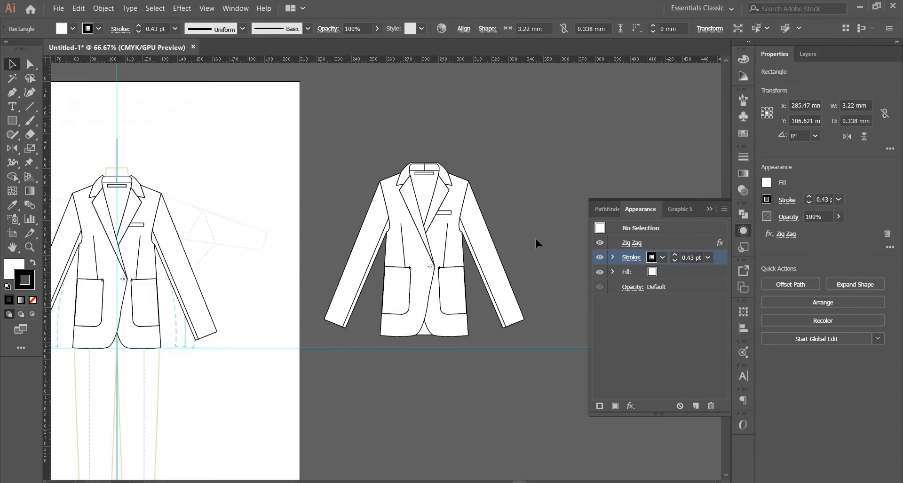
Step: Merge the front panels and hip pockets of the artboard blazer into the body with the Shape Builder tool
scroll(536, 239, "down", 2)
scroll(397, 256, "up", 1)
scroll(268, 236, "up", 2)
scroll(376, 210, "down", 2)
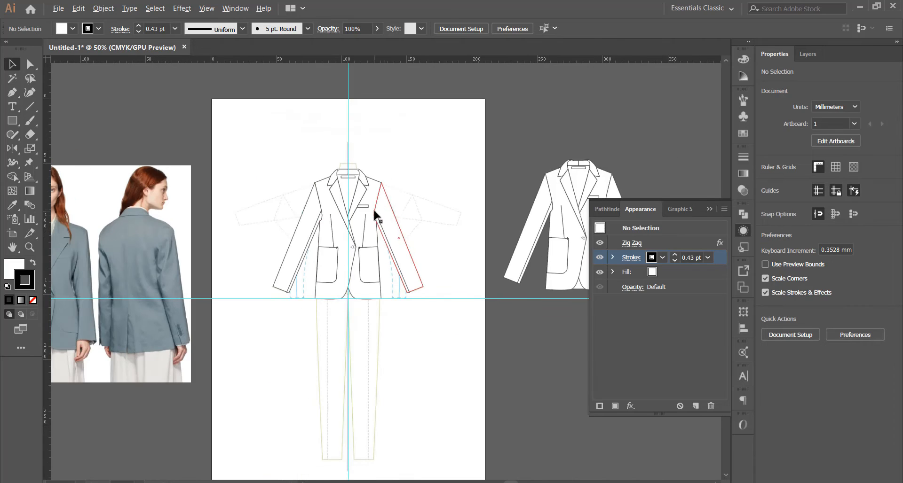
scroll(374, 208, "up", 2)
scroll(413, 238, "up", 1)
scroll(379, 256, "down", 1)
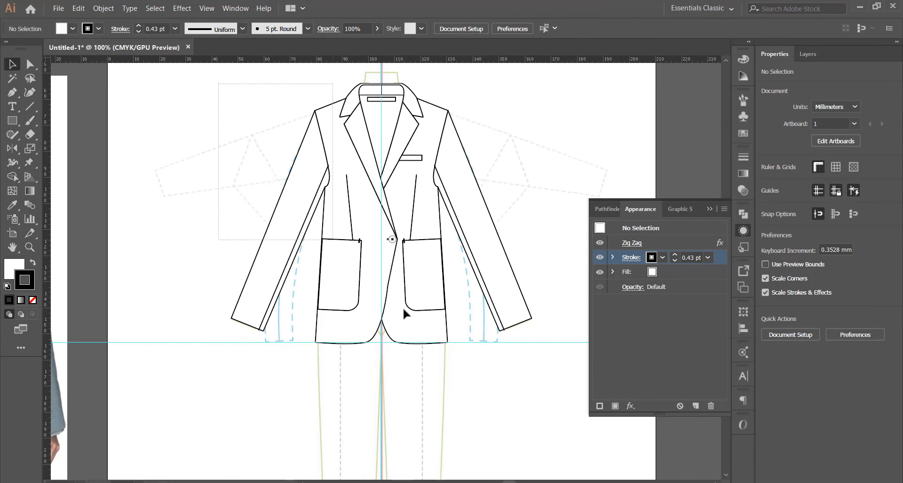
left_click(393, 238)
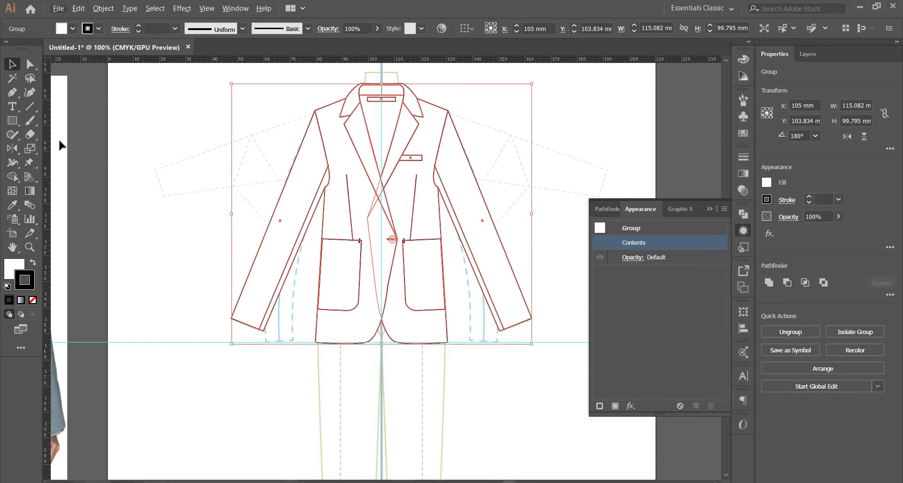
left_click(12, 177)
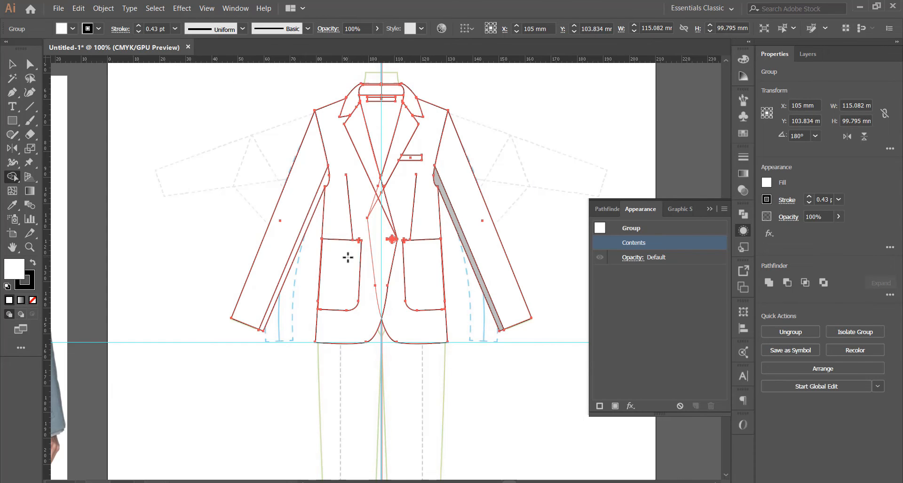
mouse_move(348, 257)
left_mouse_down()
mouse_move(419, 268)
mouse_move(360, 163)
left_mouse_up()
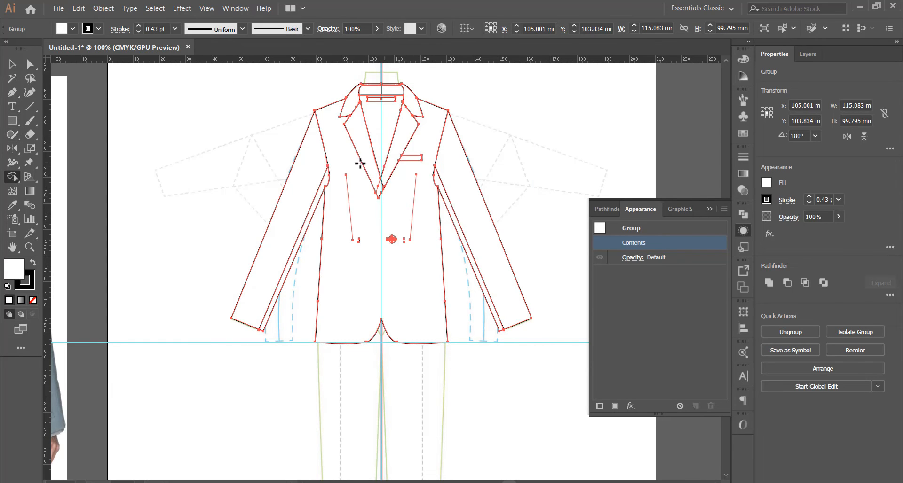
Step: Merge the lapels, collar, neckline and chest pocket into the body shape, undoing a merge where needed
mouse_move(369, 114)
left_mouse_down()
mouse_move(359, 101)
mouse_move(425, 116)
left_mouse_up()
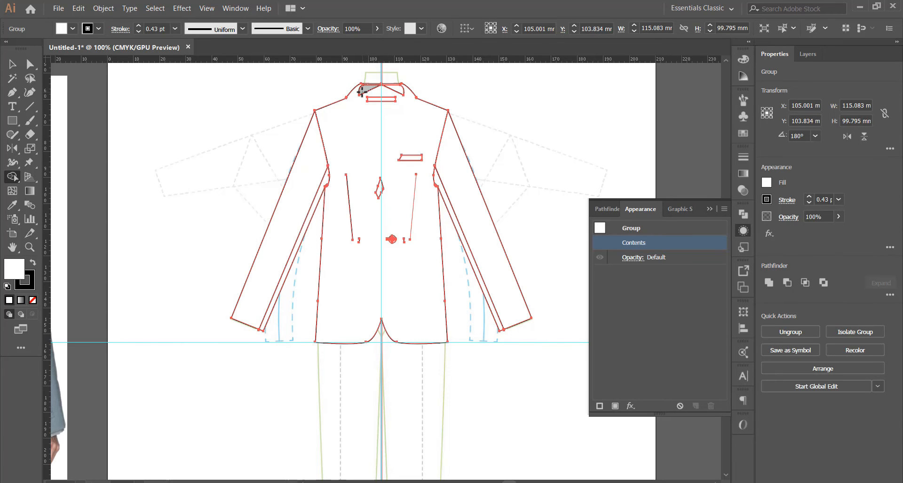
left_click_drag(385, 94, 401, 107)
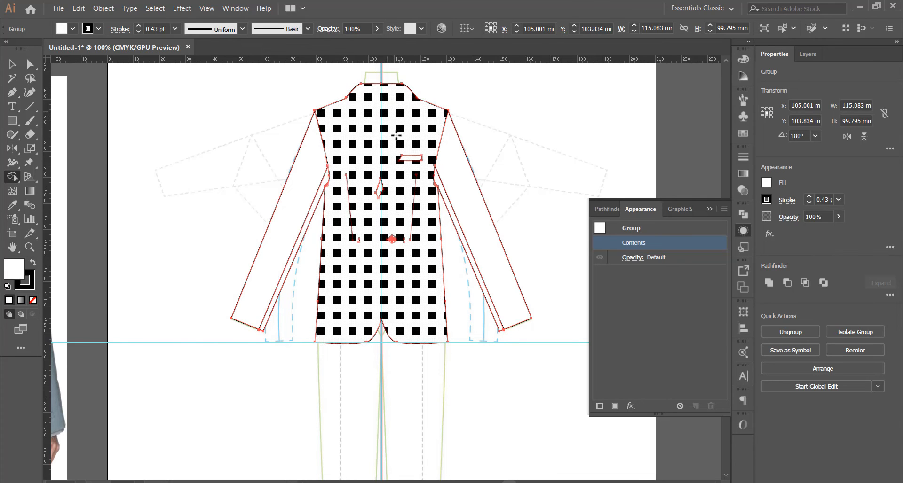
key("ctrl+z")
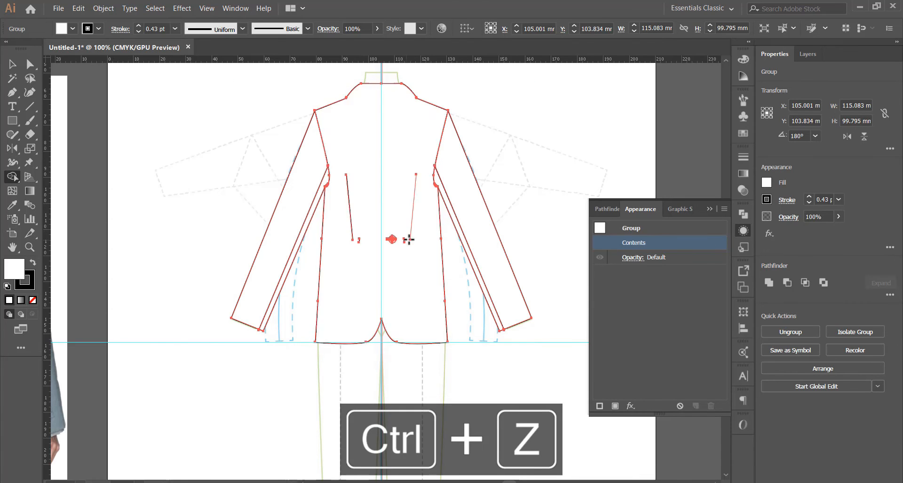
Step: Undo the accidental move of the merged blazer and ungroup its parts
left_click(12, 65)
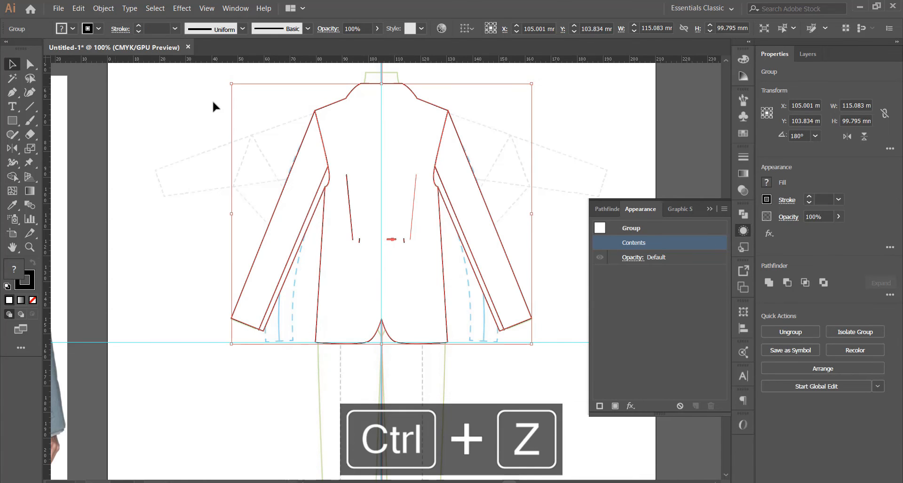
left_click(213, 100)
scroll(388, 225, "up", 2)
key("ctrl+z")
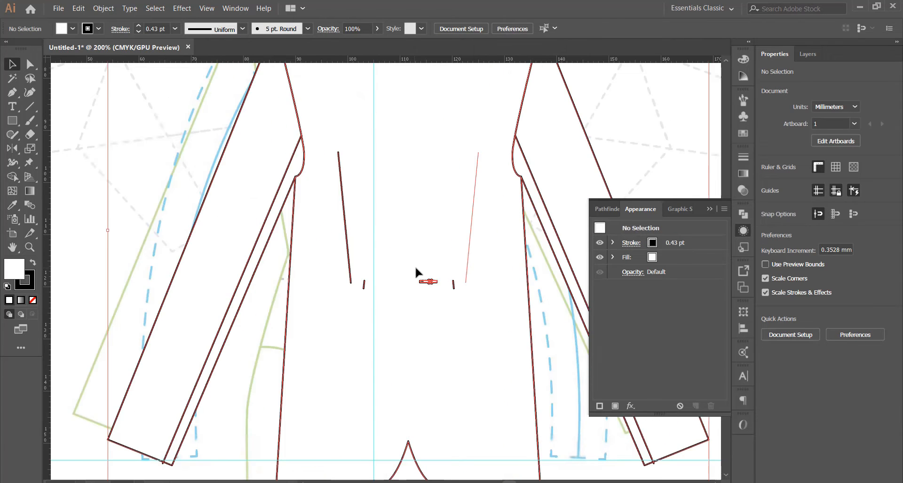
scroll(435, 260, "down", 1)
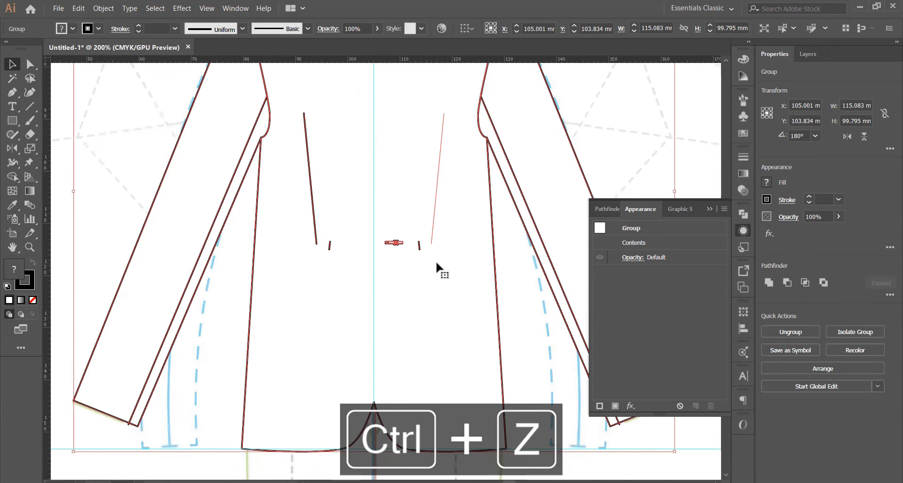
key("ctrl+u")
right_click(437, 265)
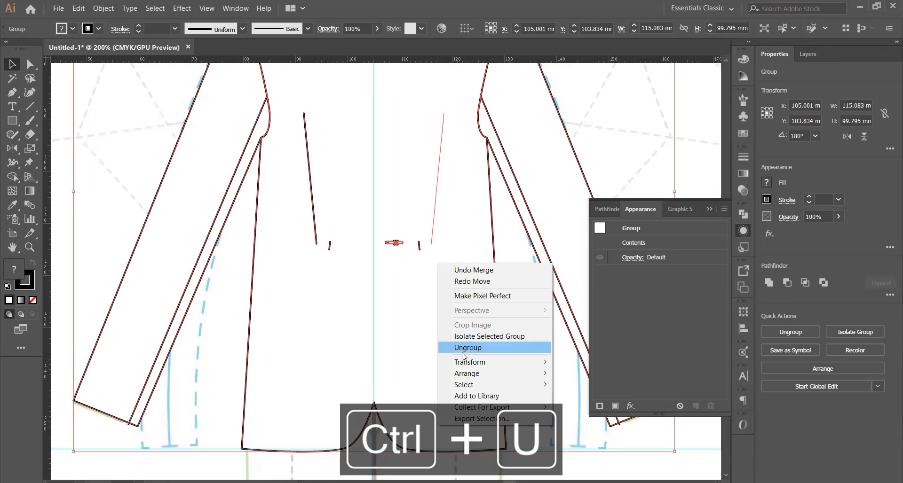
left_click(467, 347)
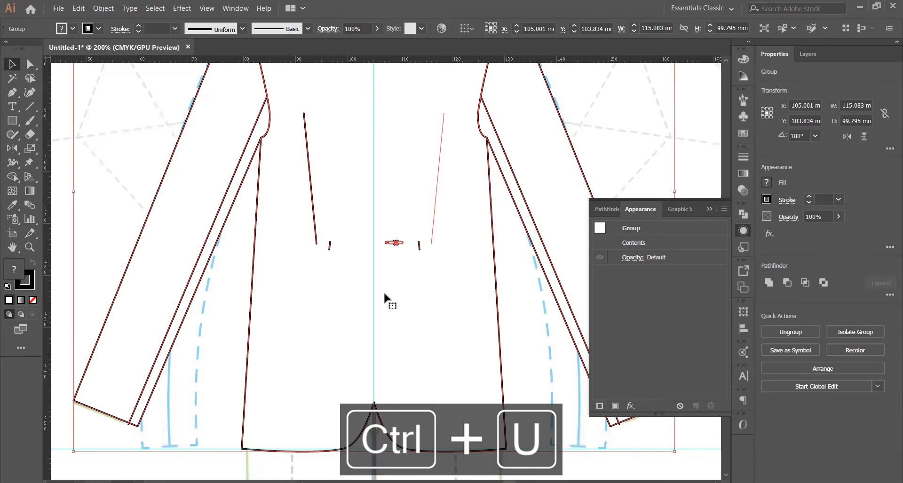
left_click(97, 103)
scroll(383, 295, "down", 2)
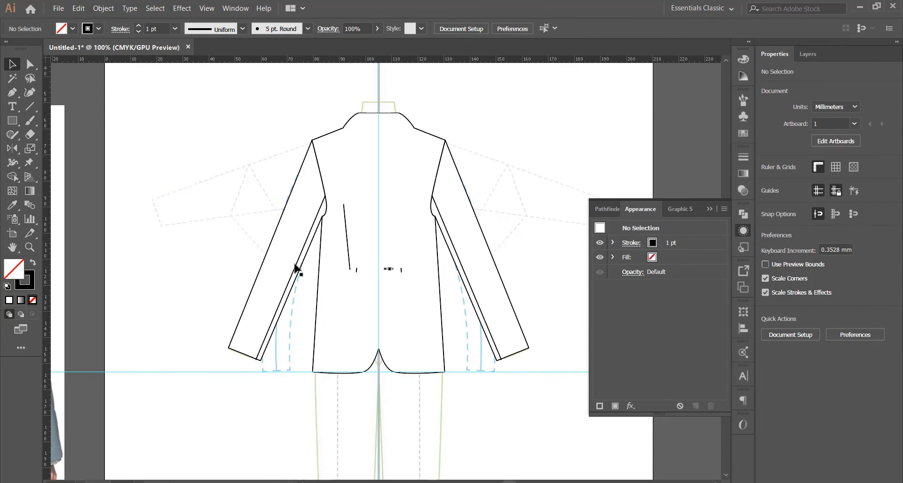
Step: Save the document to the Desktop as BLAZER in Adobe Illustrator format with the Illustrator CC version
key("ctrl+shift+s")
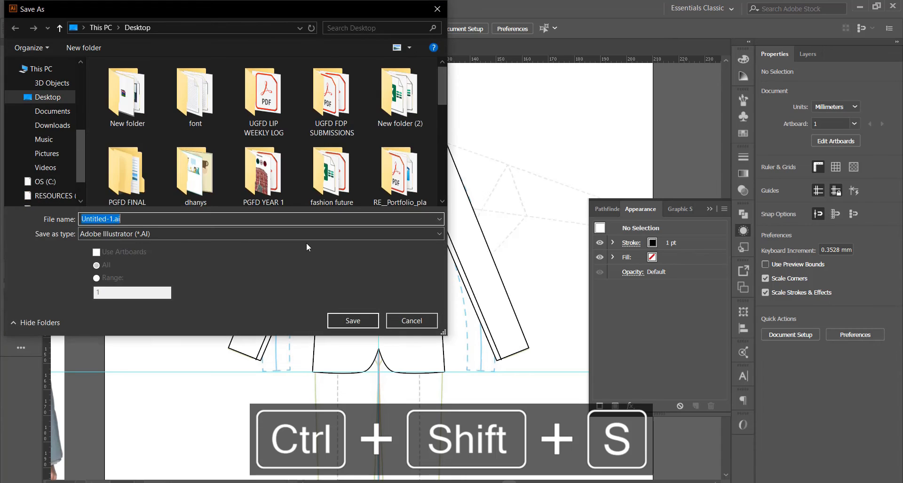
type("BLAZER")
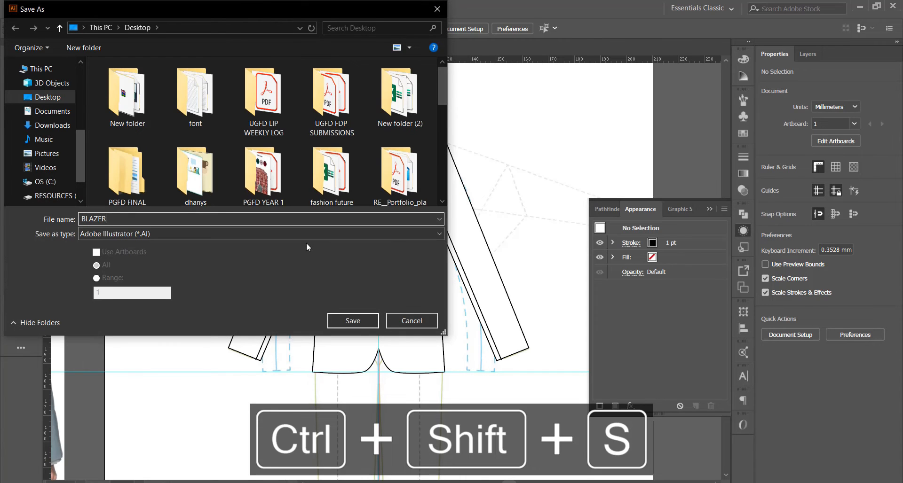
key("Return")
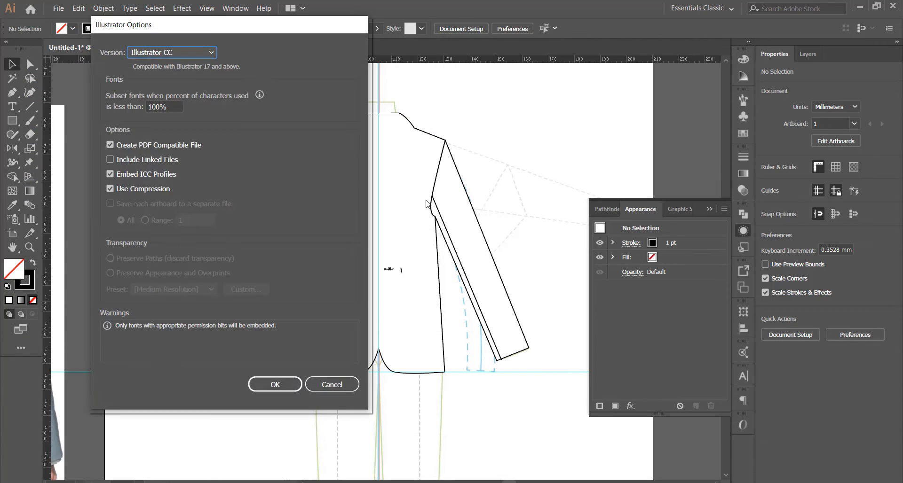
left_click(275, 384)
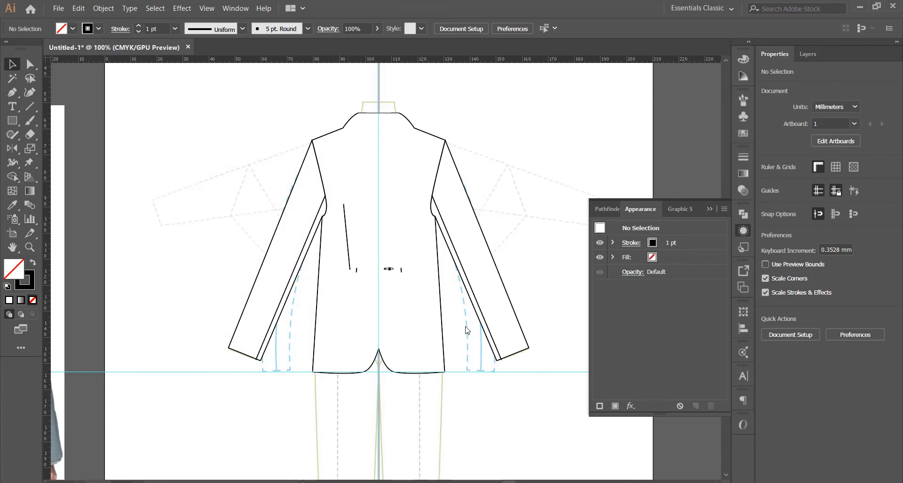
Step: Delete the remaining front dart line from the merged blazer body
scroll(368, 242, "up", 2)
left_click(329, 246)
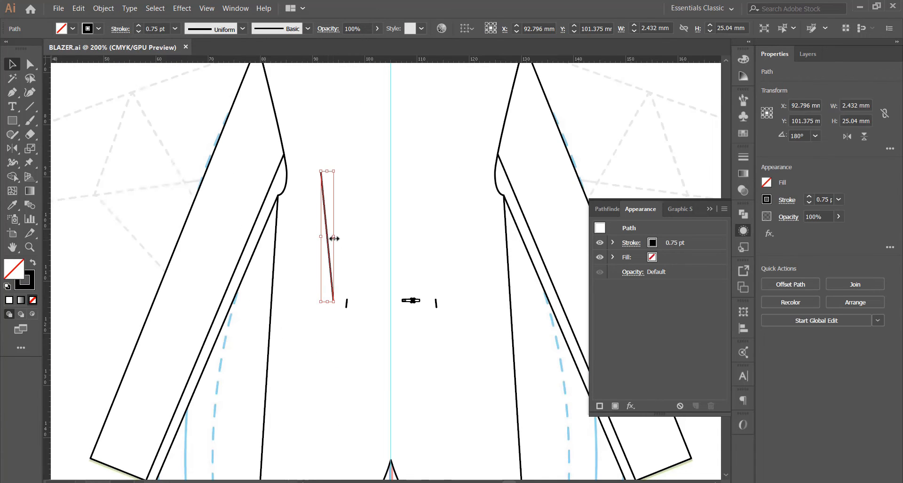
left_click(437, 310)
left_click(410, 300)
right_click(427, 305)
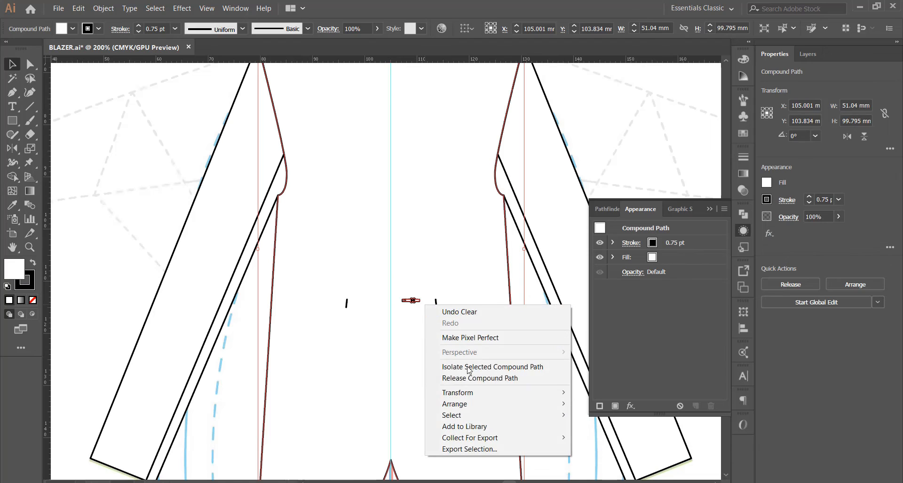
left_click(531, 298)
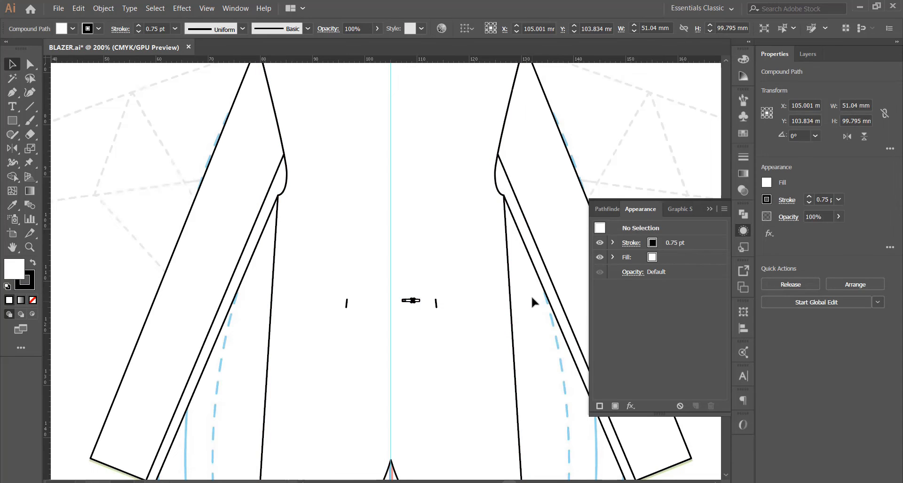
Step: Delete the loose leftover button pieces at the waist and undo the deletion of the compound body shape
left_click(411, 300)
left_click(412, 306)
left_click(414, 301)
key("Delete")
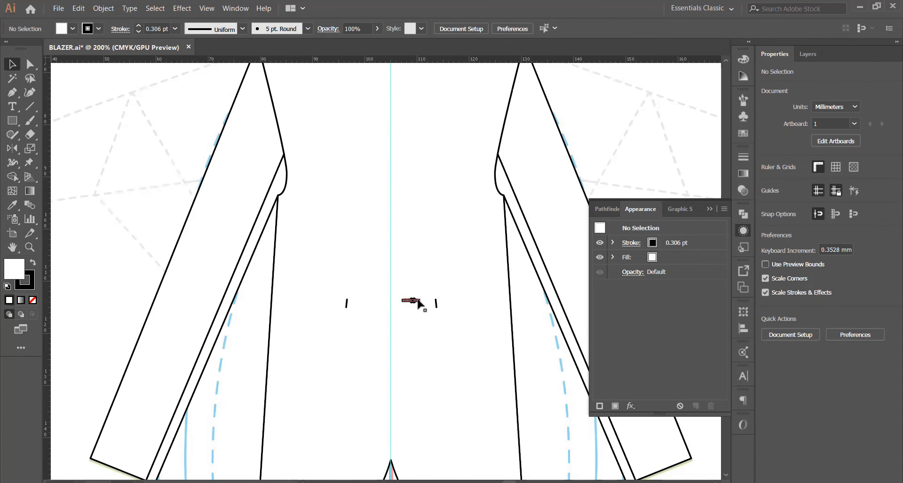
left_click(414, 303)
key("Delete")
left_click(413, 304)
key("Delete")
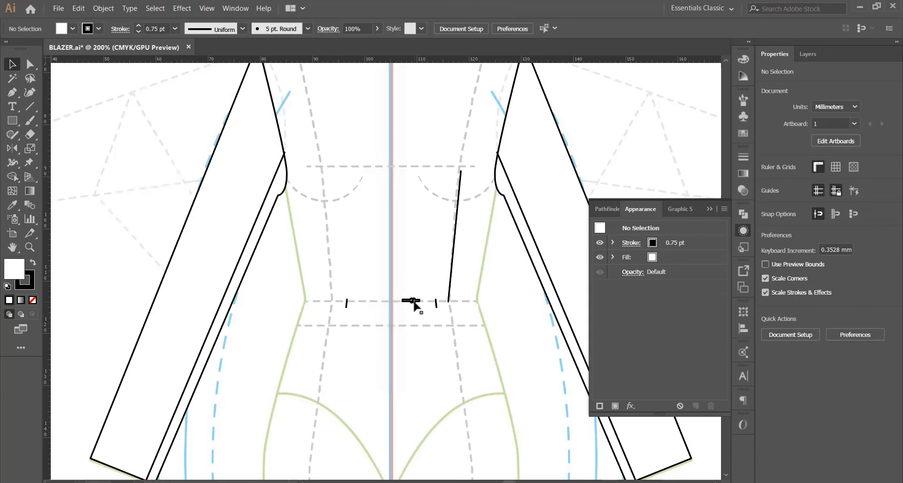
key("ctrl+z")
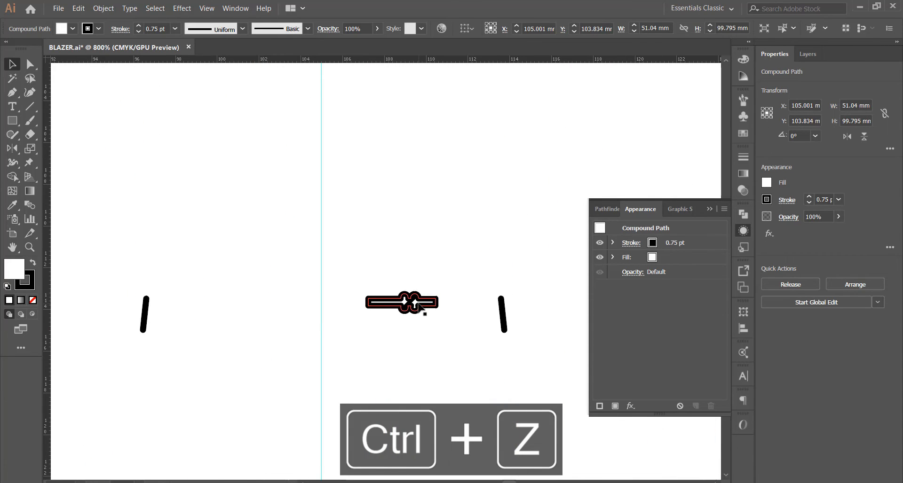
Step: Delete the two short slanted line pieces left on either side of the waist button
key("Delete")
left_click(503, 313)
key("Delete")
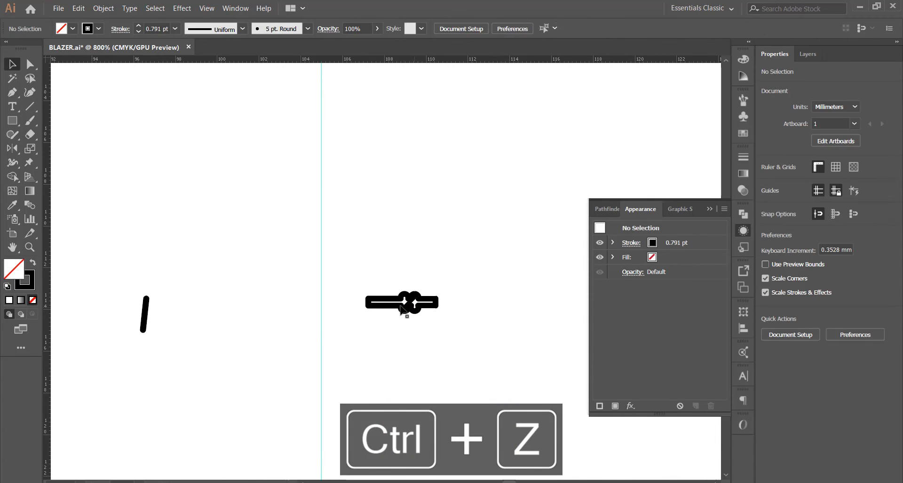
left_click(142, 324)
key("Delete")
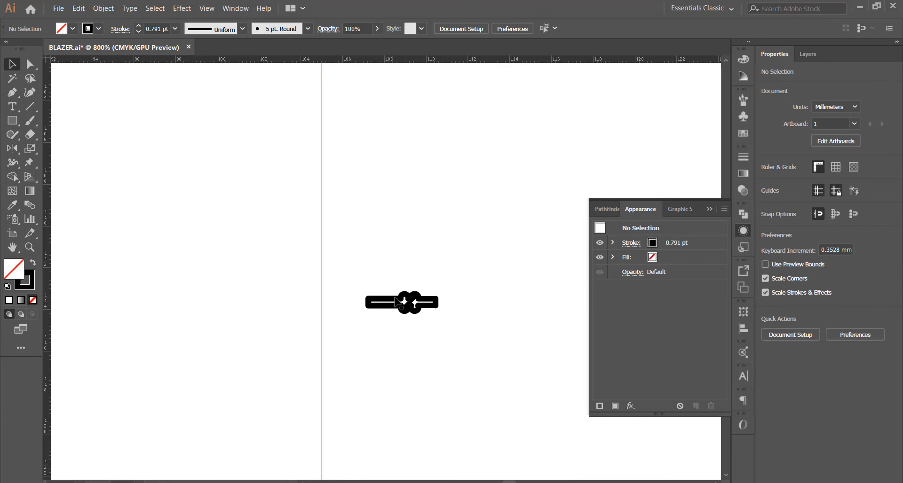
Step: Try to move the leftover button outline off the body, undo the attempt, and reselect the compound body shape
left_click(403, 304)
key("ctrl+z")
key("ctrl+z")
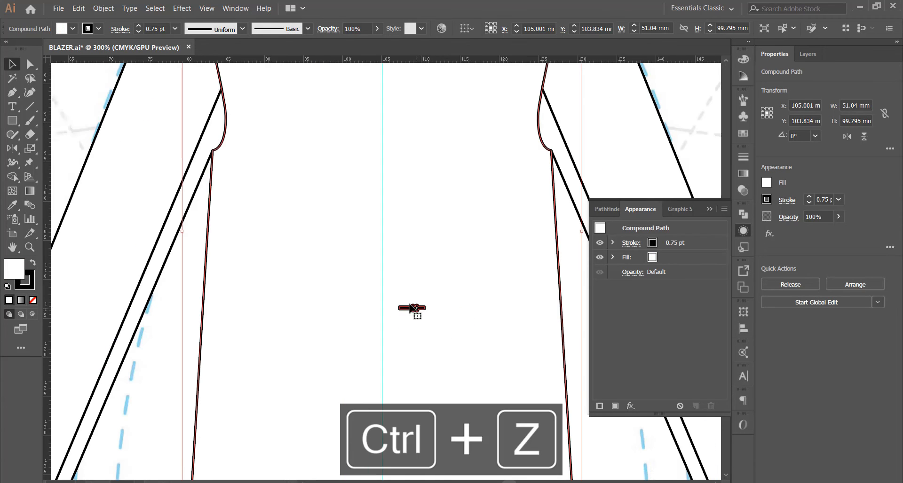
key("ctrl+z")
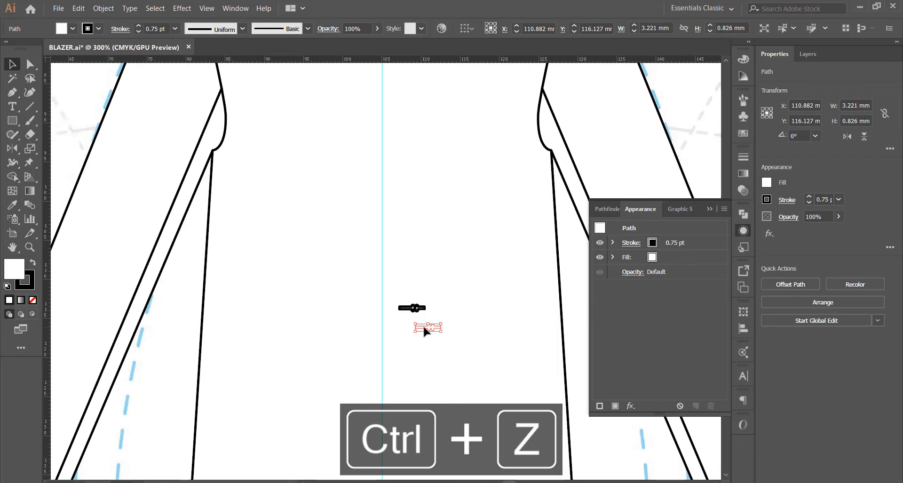
key("ctrl+z")
left_click(412, 311)
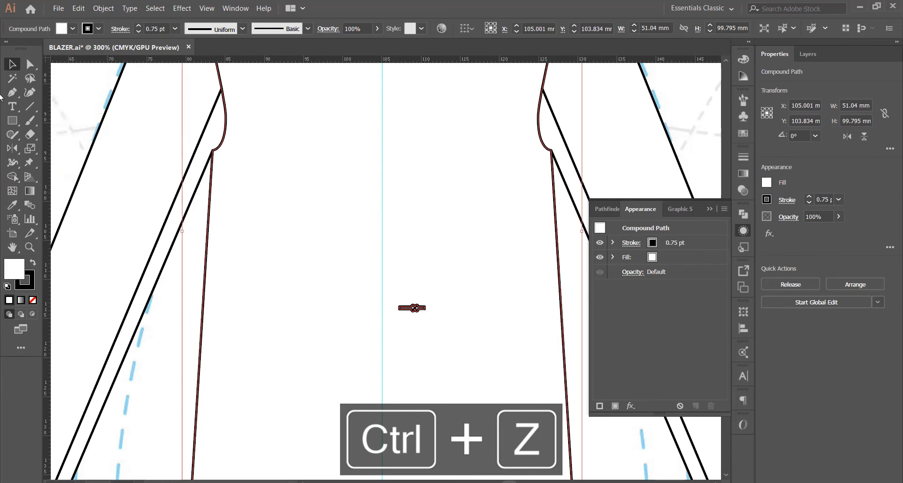
Step: Remove the button outline from the body with the Shape Builder tool and delete the small thread stroke left behind
scroll(416, 311, "up", 5)
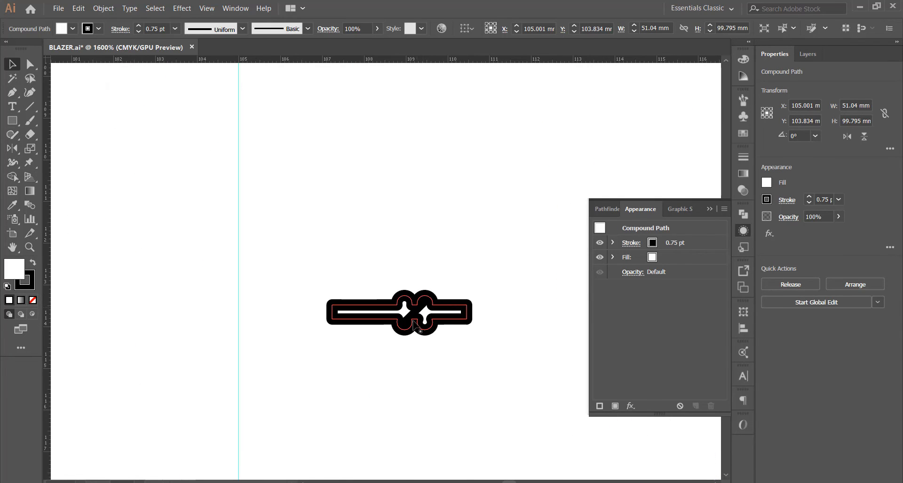
scroll(429, 306, "down", 4)
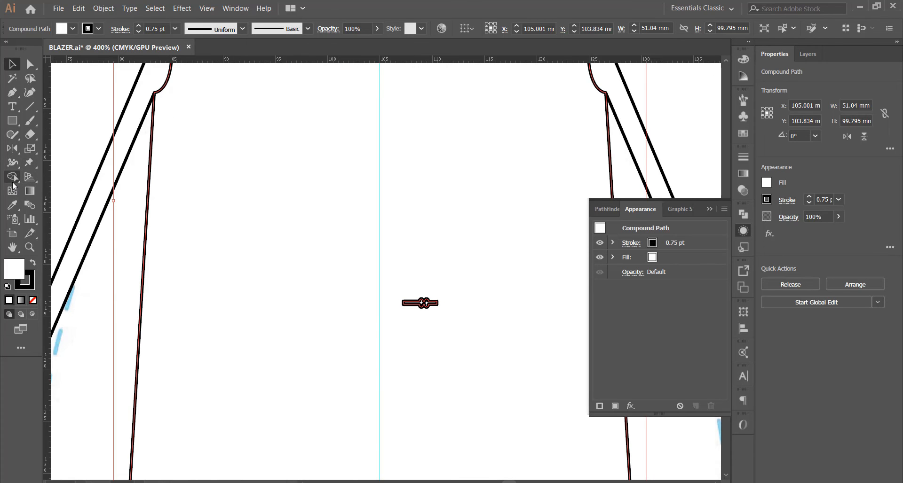
left_click(13, 177)
left_click(422, 310, "alt")
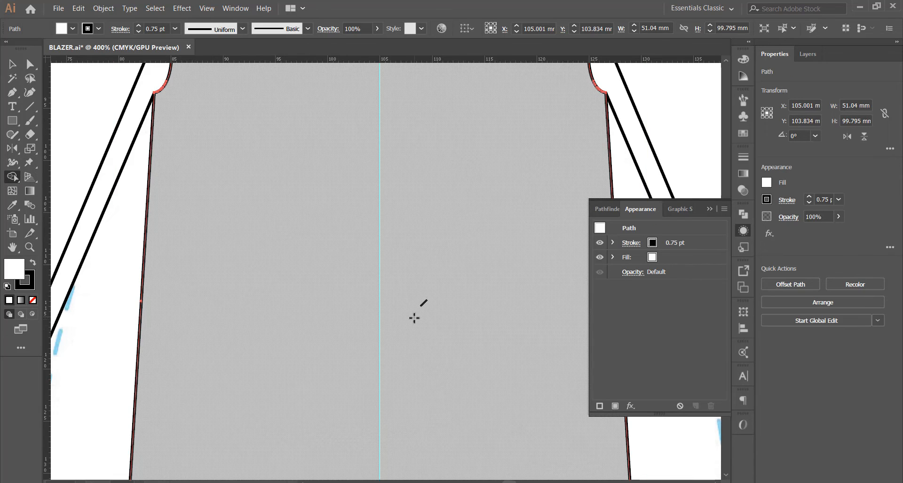
key("v")
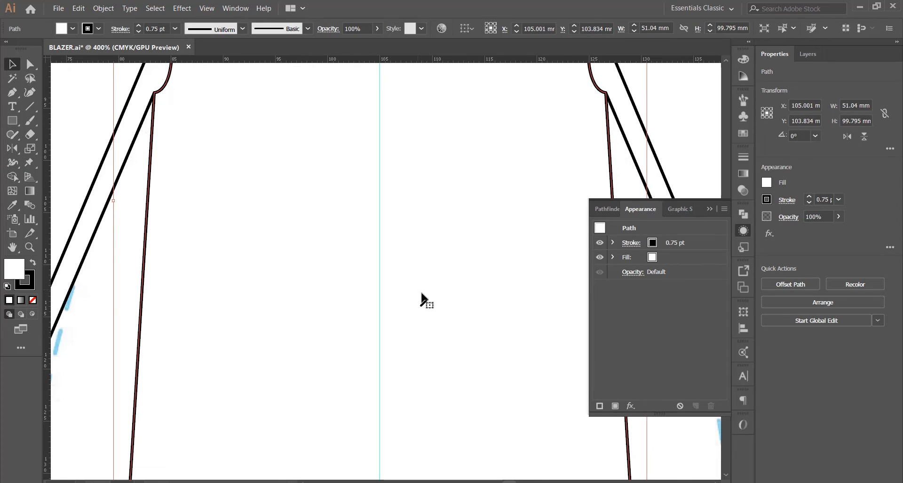
left_click(424, 305)
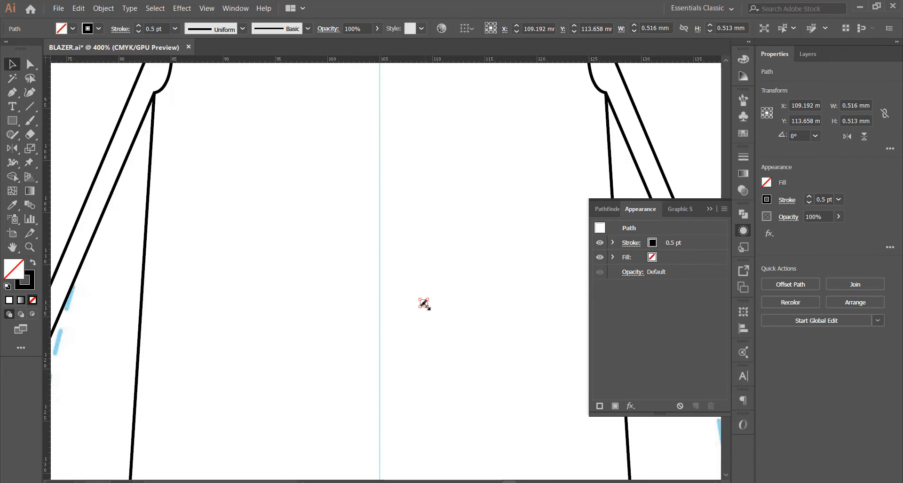
key("Delete")
Step: Delete the anchor point at the peak of the curved front opening on the body's centre hem
scroll(400, 248, "down", 5)
scroll(400, 297, "up", 2)
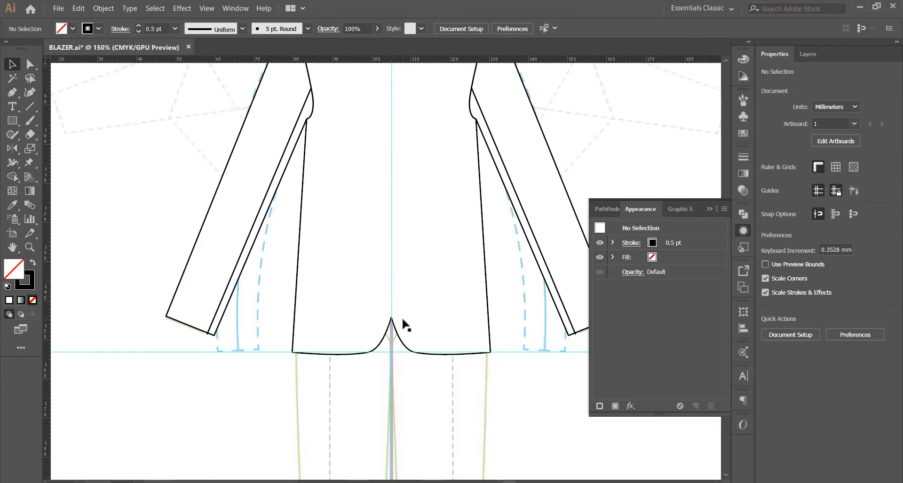
left_click(29, 64)
scroll(383, 319, "up", 3)
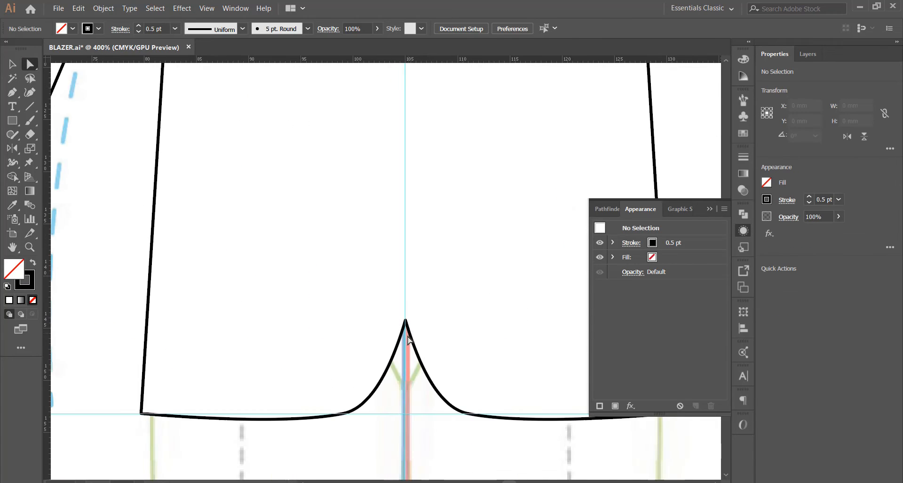
left_click(405, 322)
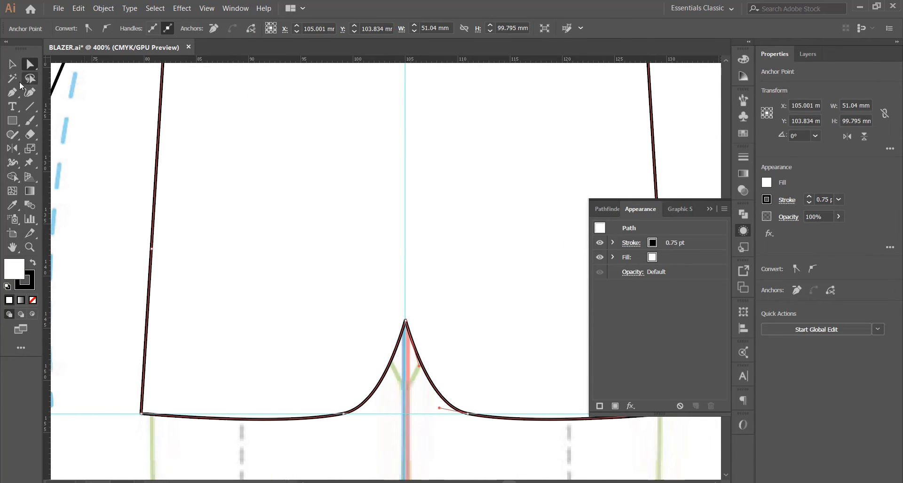
left_click_drag(13, 93, 67, 117)
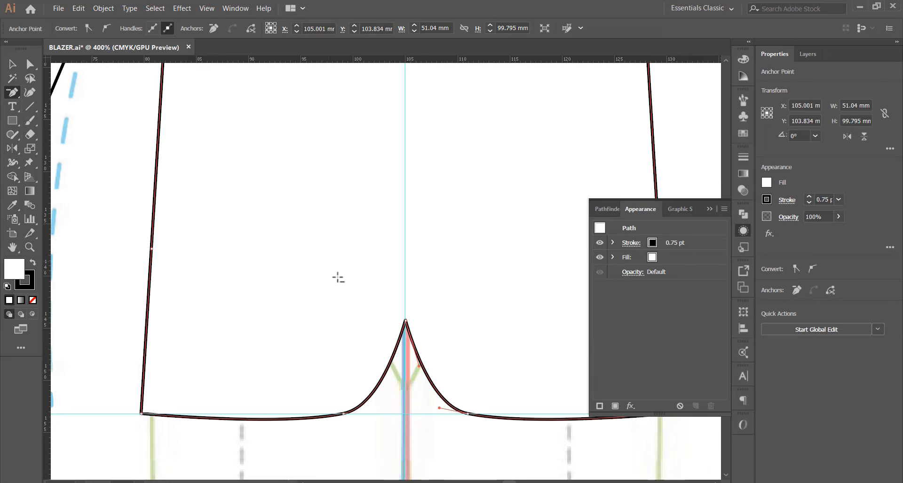
left_click(406, 322)
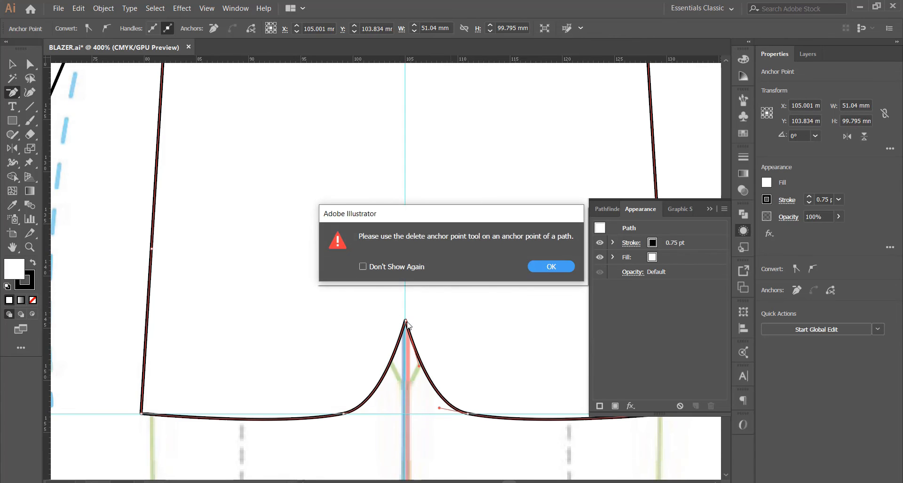
left_click(550, 267)
scroll(419, 328, "up", 6)
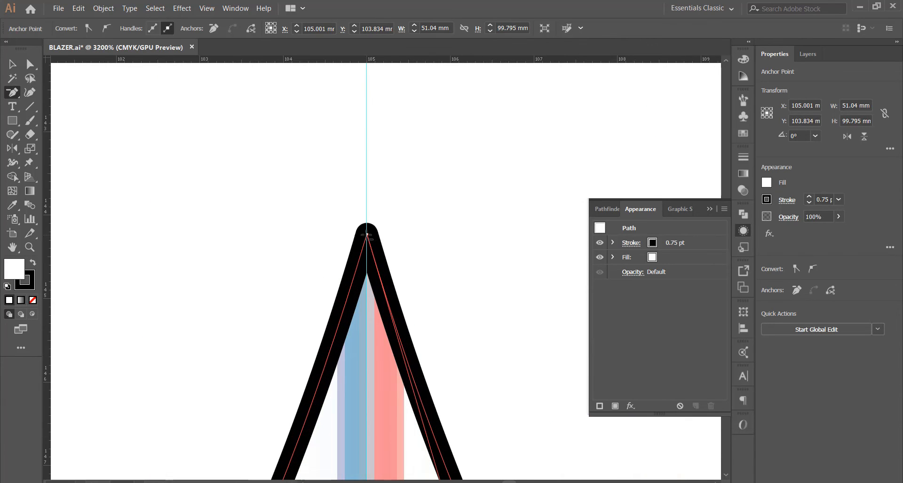
left_click(367, 235)
scroll(358, 235, "down", 8)
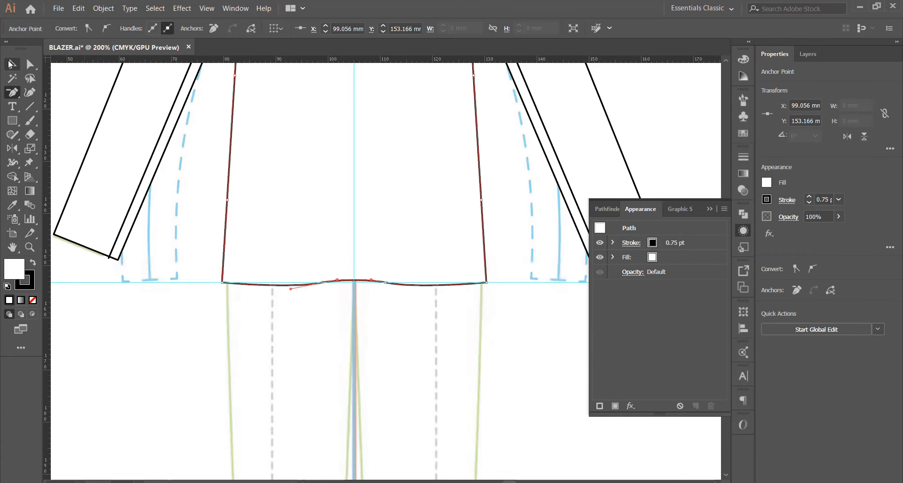
Step: Delete the remaining curve anchor points on both sides of the centre hem to straighten the body's lower edge
left_click(29, 63)
scroll(352, 322, "up", 3)
scroll(433, 346, "down", 3)
scroll(302, 324, "up", 1)
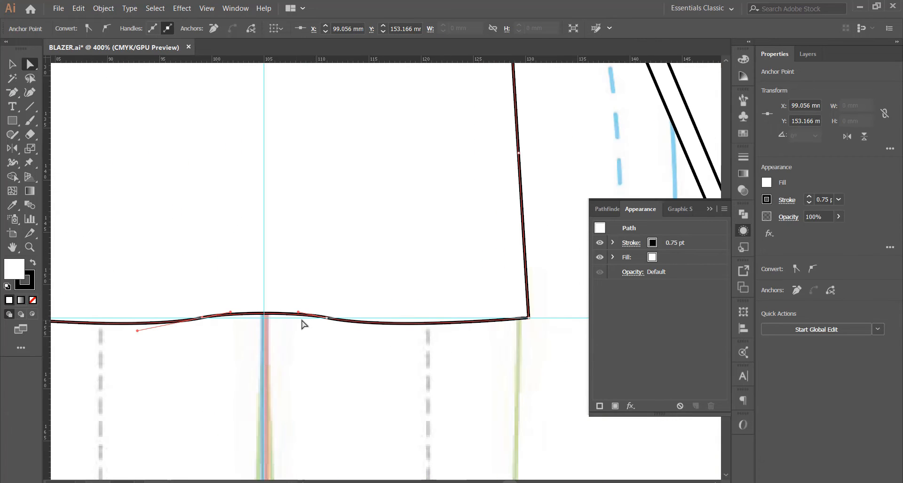
left_click(14, 94)
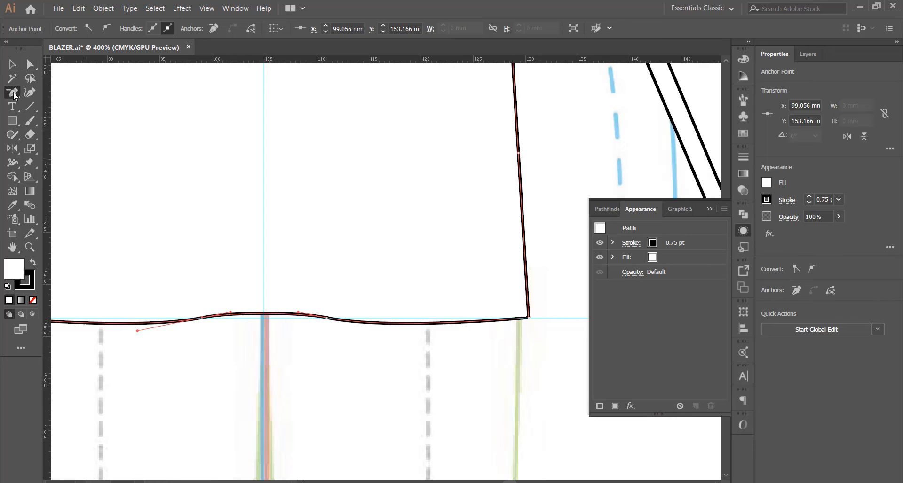
left_click(204, 317)
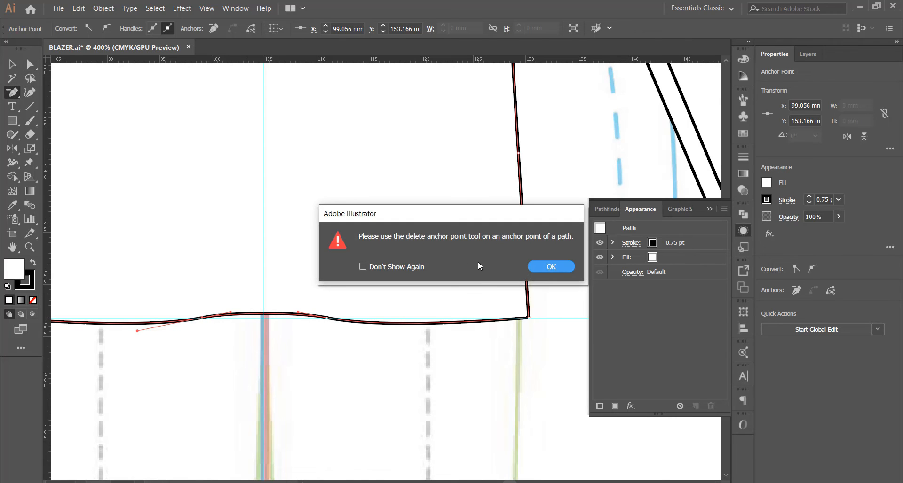
left_click(548, 267)
scroll(312, 324, "up", 6)
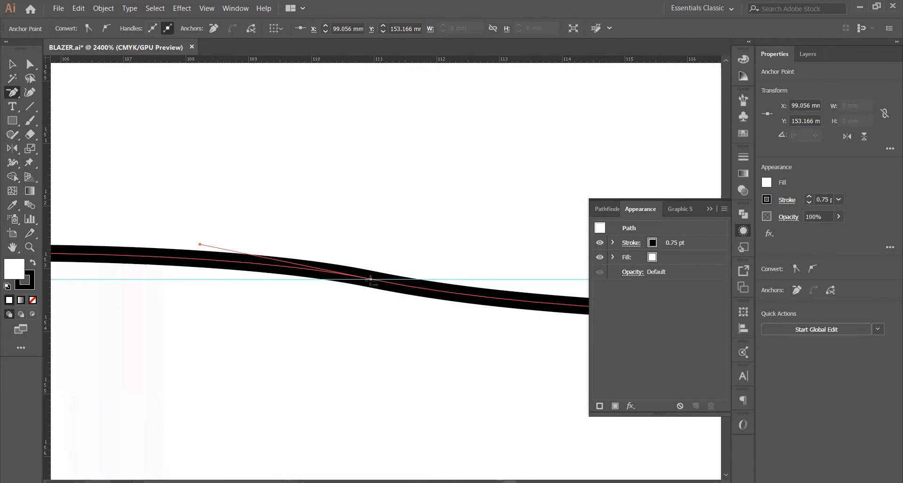
scroll(370, 279, "down", 3)
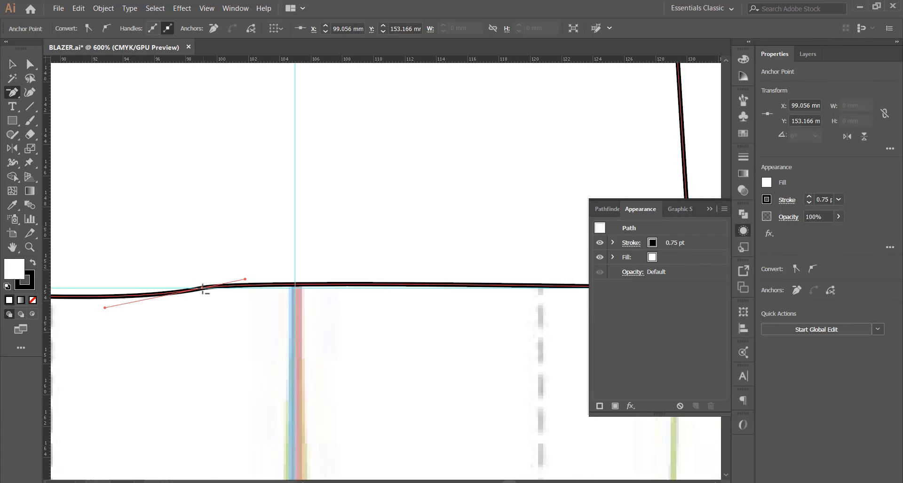
left_click(202, 288)
scroll(363, 292, "down", 6)
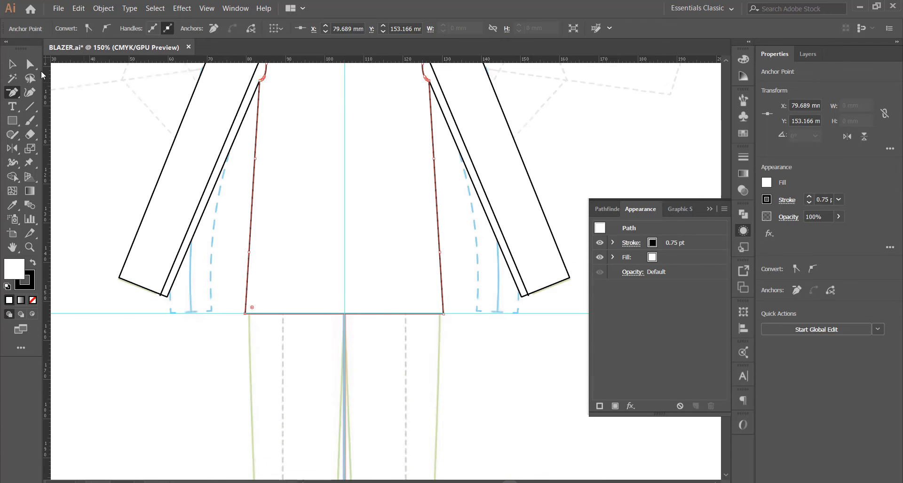
Step: Deselect the body and examine the back silhouette against the sleeve seam in the back-view reference photo
left_click(30, 65)
left_click(357, 312)
scroll(358, 315, "down", 2)
left_click(405, 316)
scroll(360, 201, "up", 2)
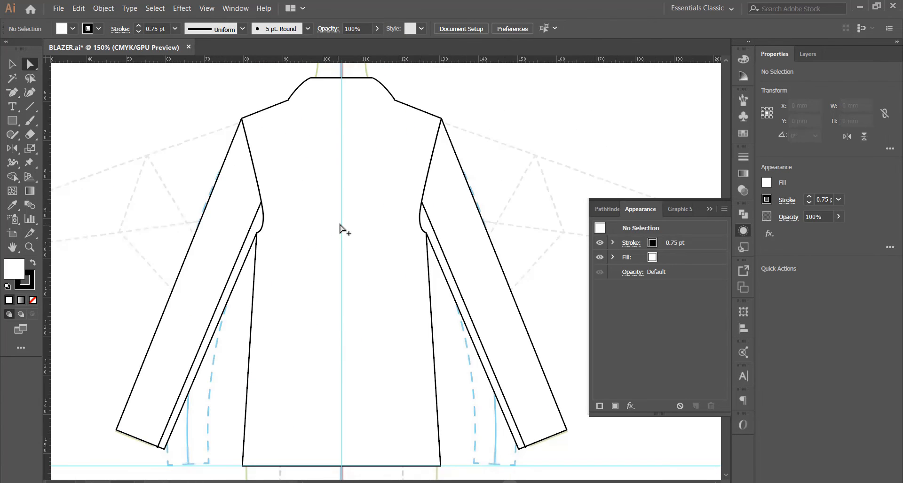
scroll(346, 221, "down", 2)
scroll(155, 261, "up", 4)
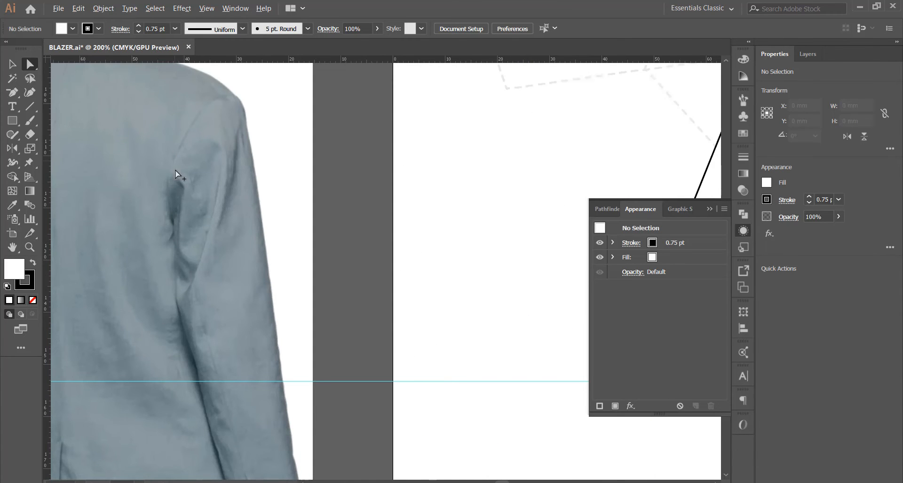
scroll(175, 170, "down", 3)
scroll(396, 121, "up", 3)
Step: Move the left sleeve's inner seam line parallel to itself towards the middle of the sleeve
left_click(384, 137)
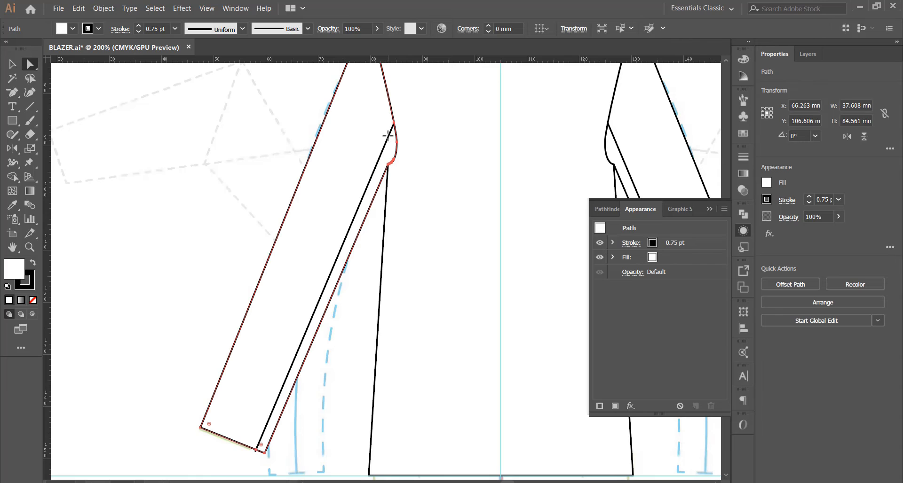
left_click(12, 64)
left_click(150, 230)
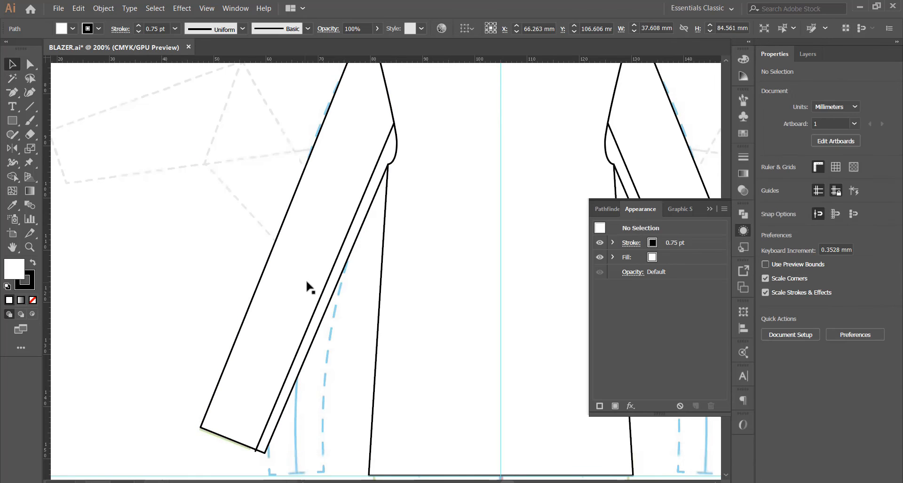
left_click_drag(320, 293, 295, 276)
key("ctrl+z")
key("ctrl+z")
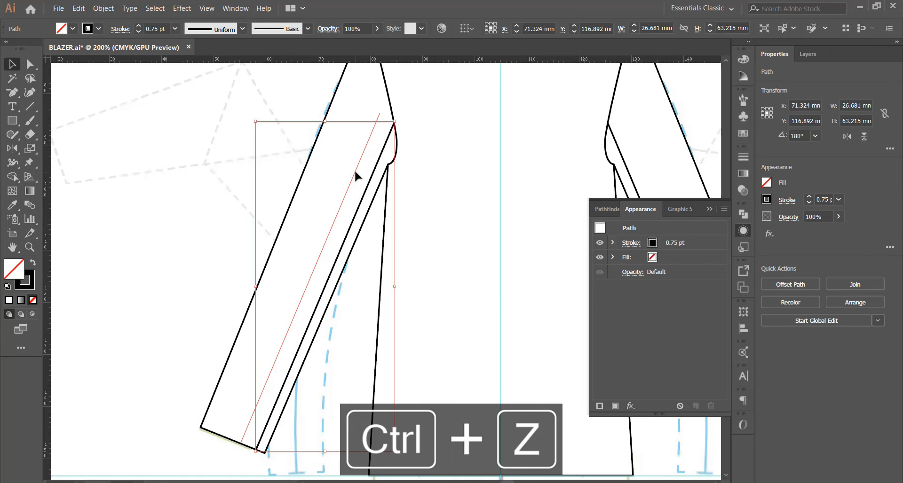
key("ctrl+z")
left_click(31, 65)
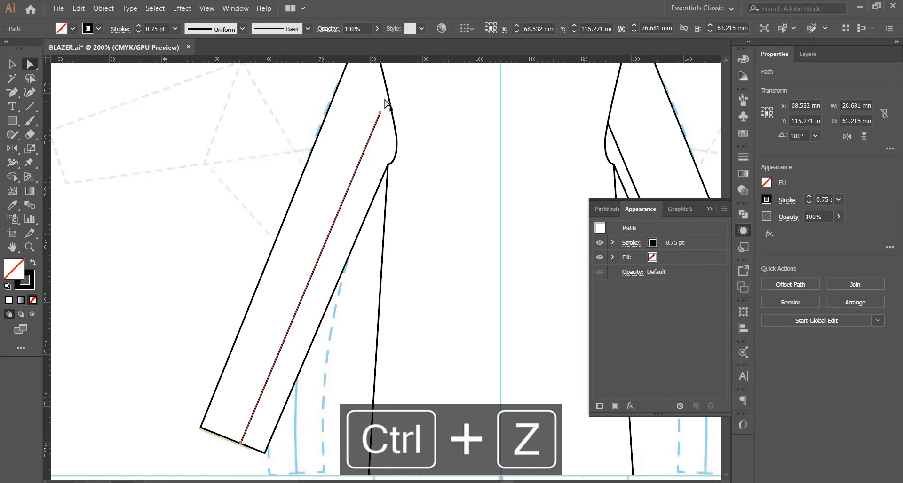
Step: Extend the upper end of the left sleeve's seam line to meet the armhole curve
left_click(380, 113)
left_click_drag(390, 91, 388, 93)
scroll(338, 118, "down", 2)
scroll(480, 108, "up", 1)
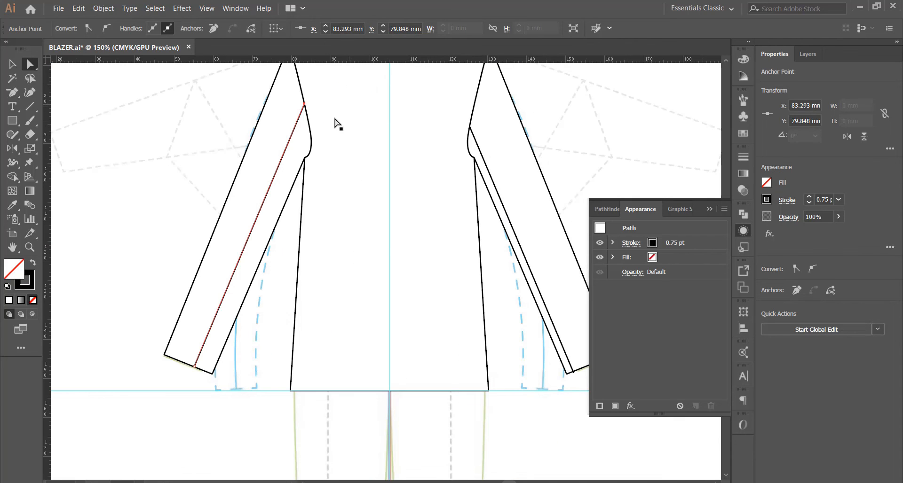
Step: Delete the old inner seam line on the right sleeve
left_click(428, 149)
left_click(480, 151)
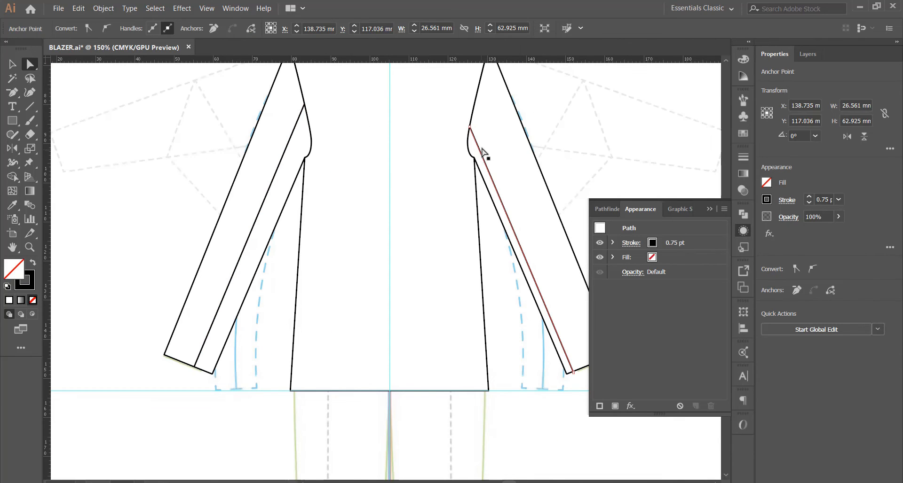
key("Delete")
Step: Reflect a copy of the left sleeve's seam line across the centre guide onto the right sleeve
left_click(279, 170)
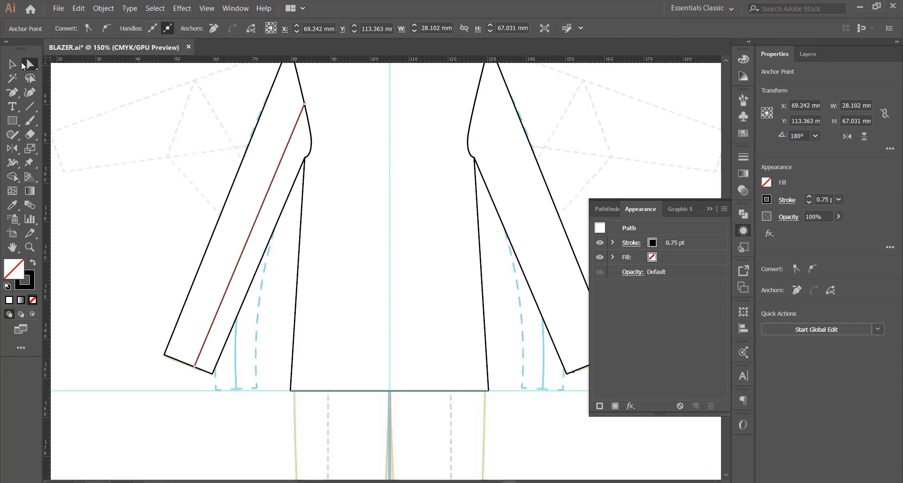
left_click(18, 65)
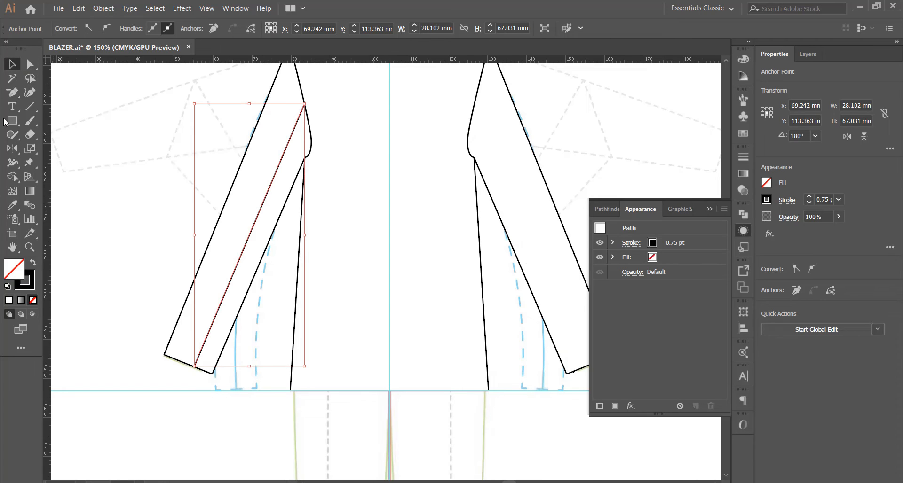
left_click(12, 148)
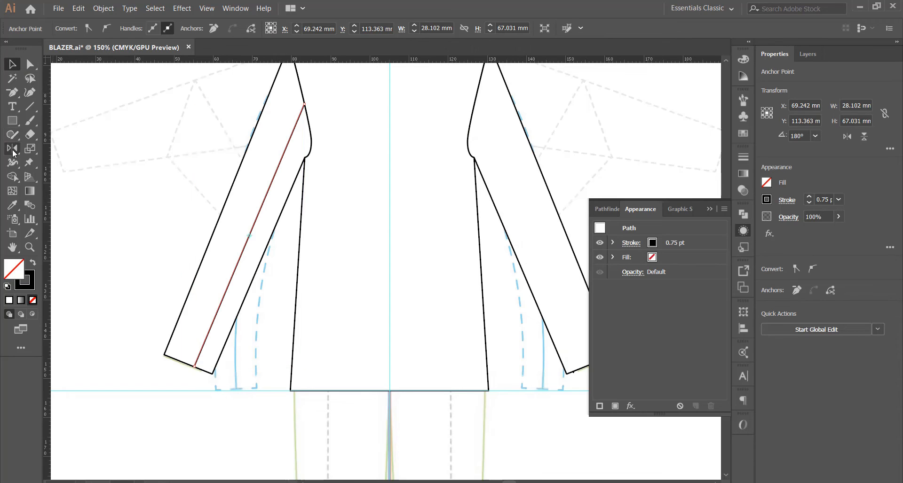
left_click(389, 128, "alt")
left_click(601, 291)
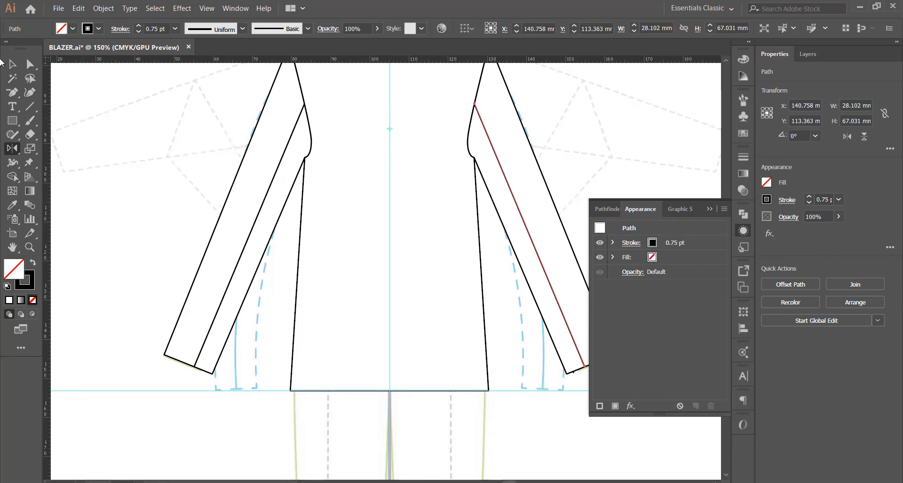
Step: Draw a gently upward-curved collar seam across the back neck, joining the two points where the collar meets the shoulders
left_click(10, 64)
left_click(233, 145)
scroll(237, 145, "down", 2)
scroll(296, 186, "up", 1)
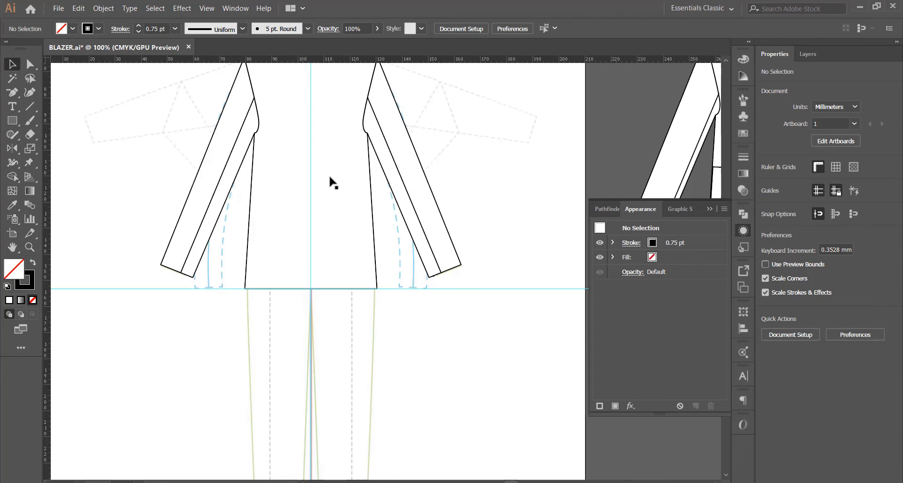
scroll(350, 173, "down", 2)
scroll(335, 130, "up", 6)
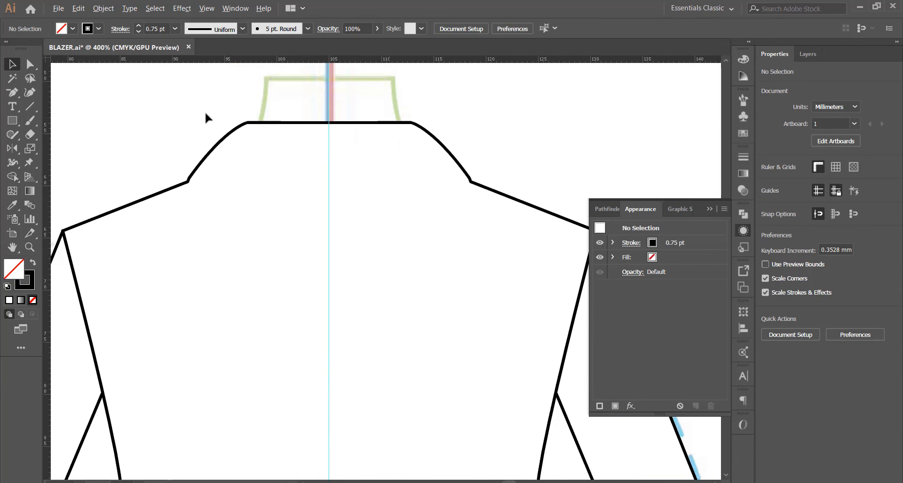
left_click(12, 92)
left_click(72, 95)
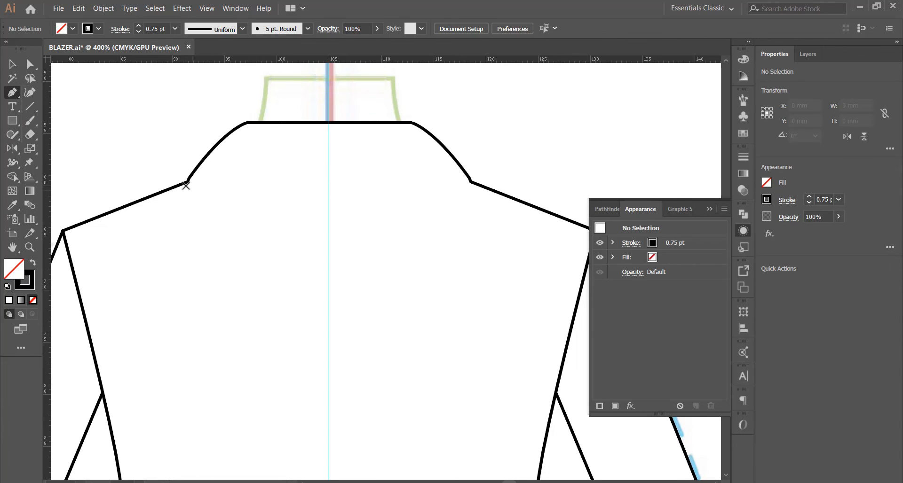
left_click(187, 181)
mouse_move(470, 182)
left_mouse_down()
mouse_move(507, 195)
mouse_move(598, 190)
mouse_move(628, 210)
mouse_move(648, 207)
left_mouse_up()
key("v")
left_click(427, 157)
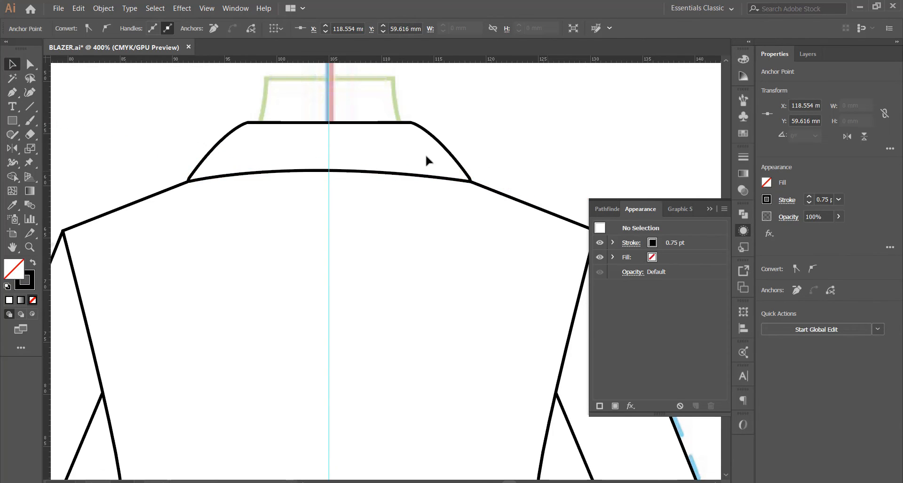
Step: Draw a straight vertical centre-back seam from the middle of the collar seam down to the hem, along the centre guide
key("ctrl+minus")
scroll(340, 141, "down", 2)
scroll(342, 151, "up", 2)
scroll(350, 118, "up", 2)
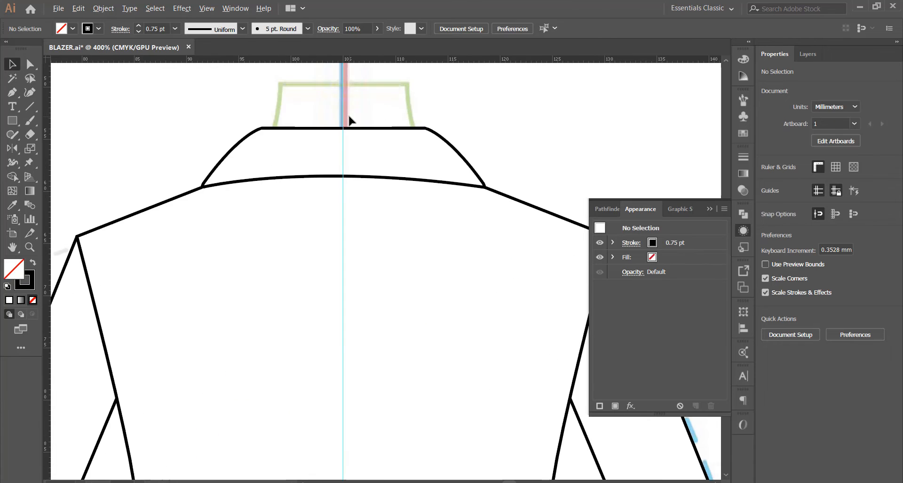
scroll(349, 118, "down", 2)
scroll(348, 122, "down", 2)
left_click(16, 93)
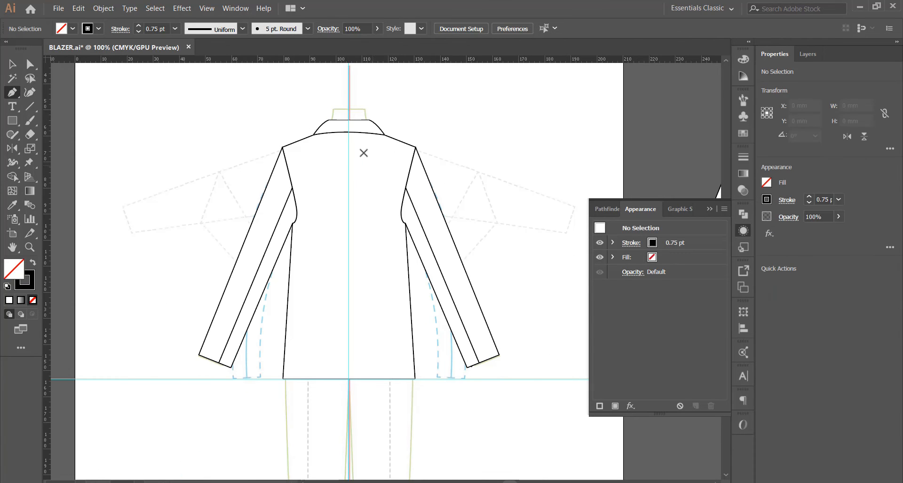
left_click(349, 132)
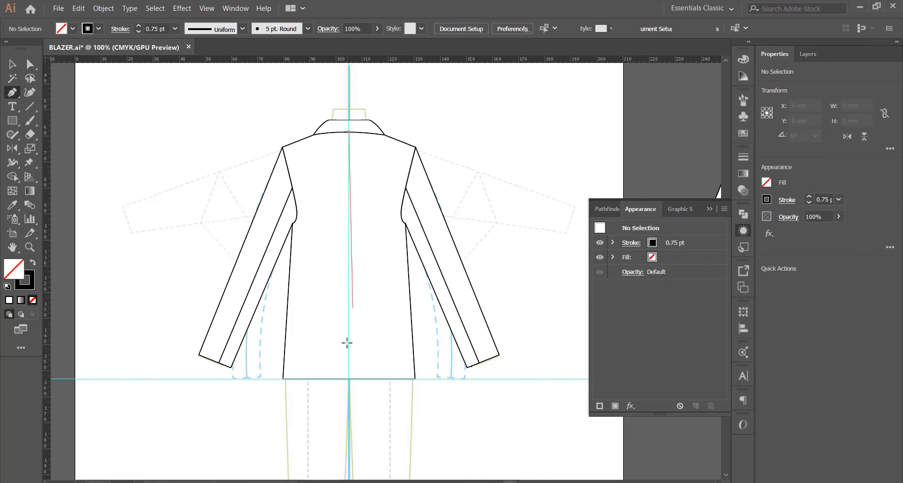
left_click(349, 380)
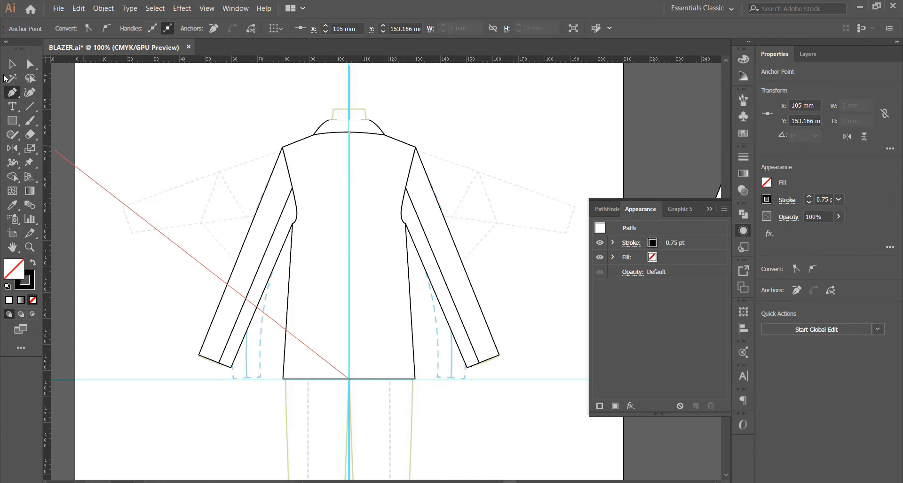
left_click(567, 170, "ctrl")
scroll(353, 187, "down", 1)
scroll(352, 180, "up", 3)
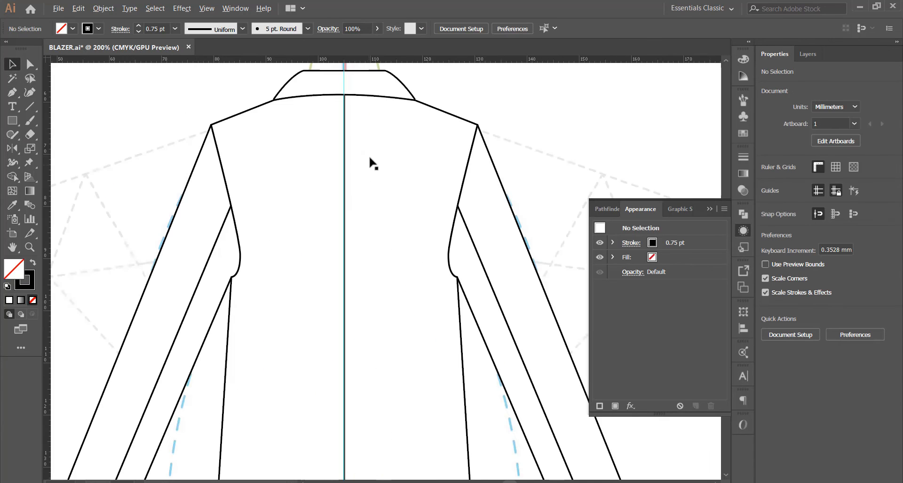
Step: Examine the back vent and the cuff button placement on the back-view reference photo
scroll(365, 157, "down", 2)
scroll(427, 132, "down", 3)
scroll(194, 203, "up", 3)
scroll(209, 216, "down", 1)
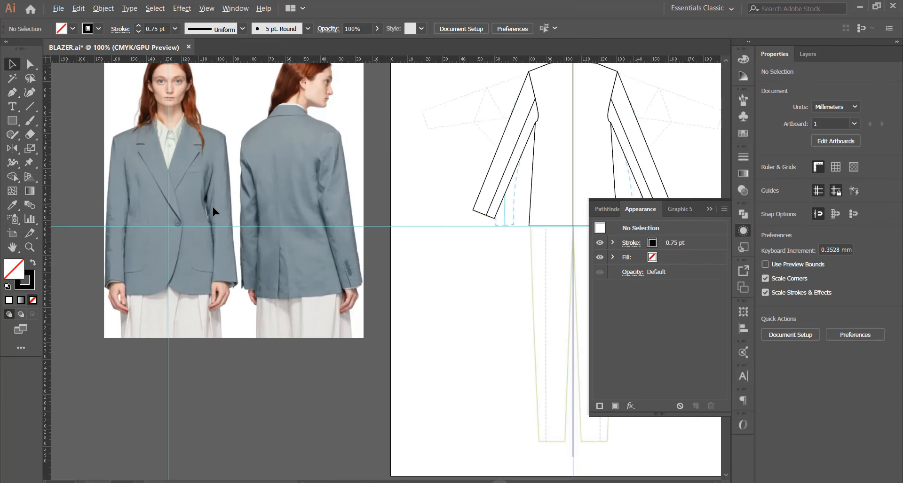
scroll(291, 257, "up", 2)
scroll(242, 302, "down", 2)
scroll(222, 294, "up", 5)
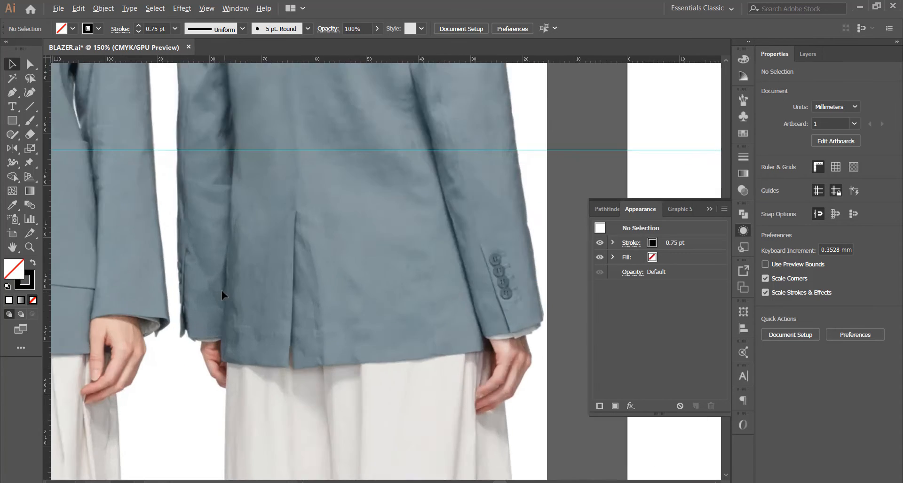
scroll(144, 242, "down", 2)
scroll(458, 241, "up", 2)
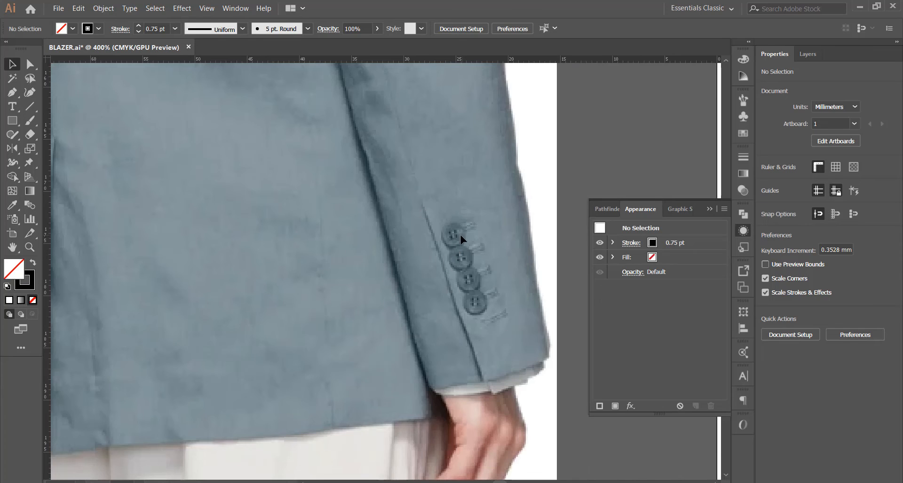
scroll(433, 285, "down", 2)
scroll(442, 292, "up", 4)
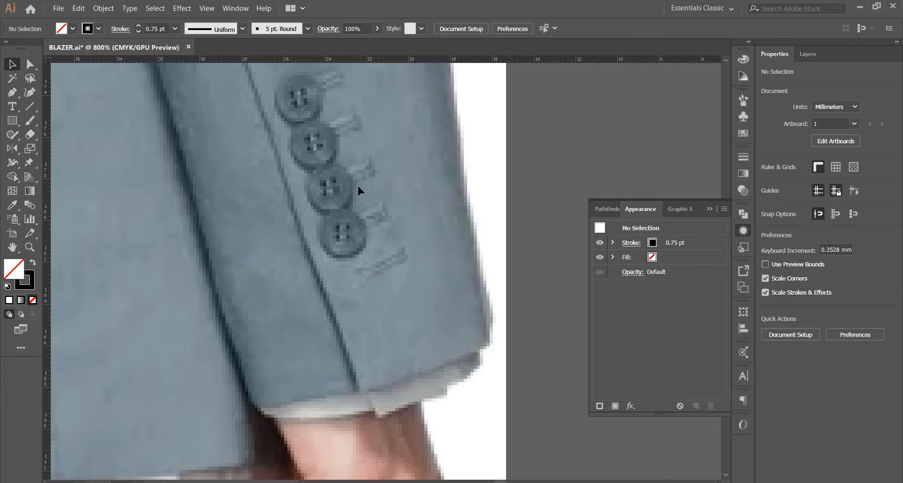
scroll(253, 221, "down", 2)
scroll(276, 190, "down", 2)
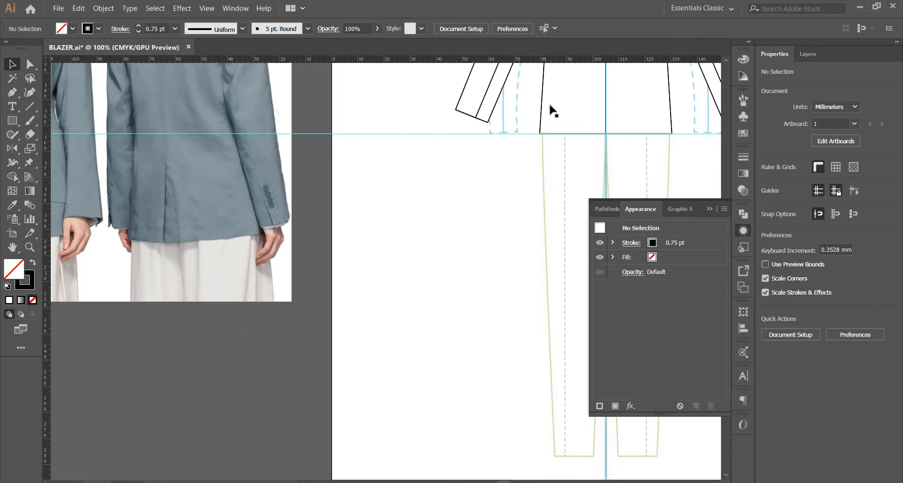
scroll(699, 118, "up", 3)
scroll(398, 175, "down", 3)
scroll(583, 147, "up", 1)
scroll(380, 165, "down", 5)
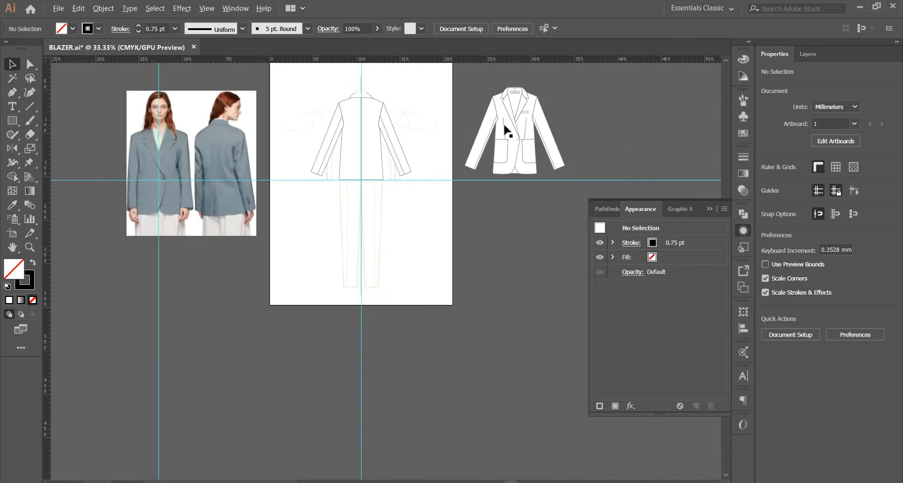
Step: Group the closure button on the finished front-view blazer together with its thread stitches and buttonhole
scroll(503, 133, "up", 3)
left_click(545, 186)
left_click(544, 168)
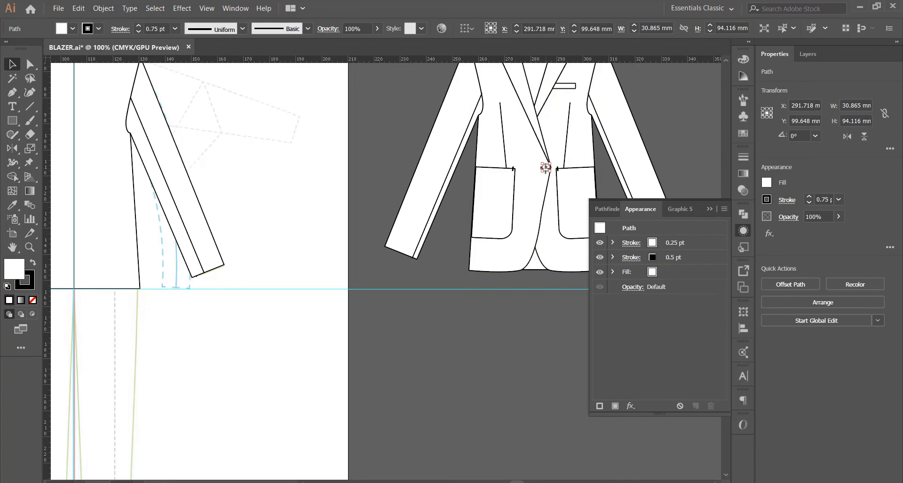
scroll(517, 174, "up", 8)
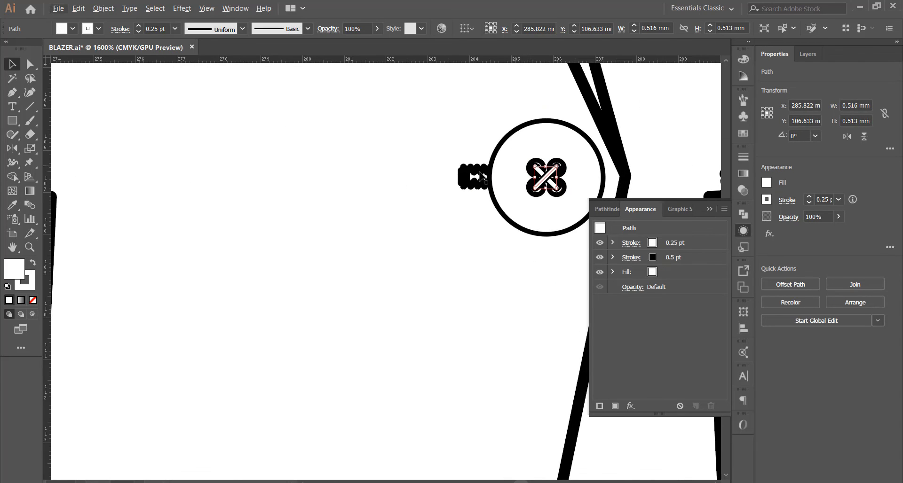
left_click(480, 176, "shift")
left_click(538, 163, "shift")
left_click_drag(536, 165, 393, 158)
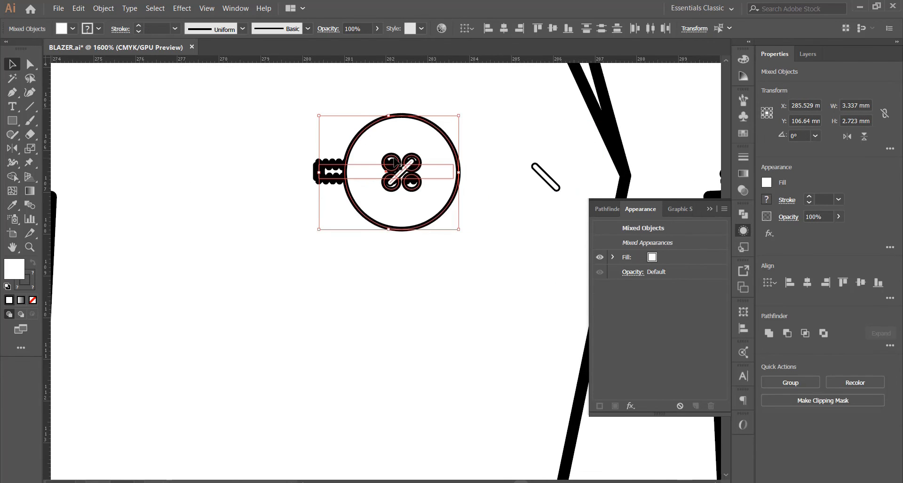
key("ctrl+z")
scroll(540, 169, "up", 3)
scroll(358, 197, "down", 6)
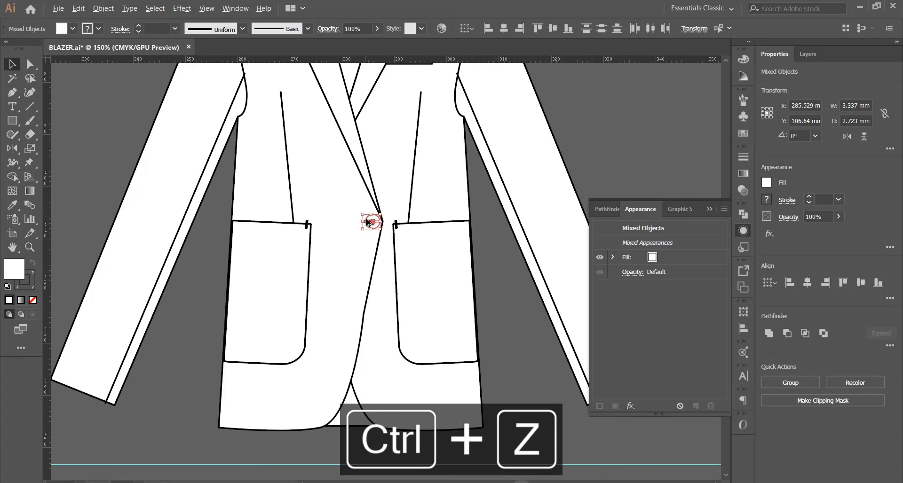
scroll(348, 221, "up", 8)
scroll(328, 227, "up", 1)
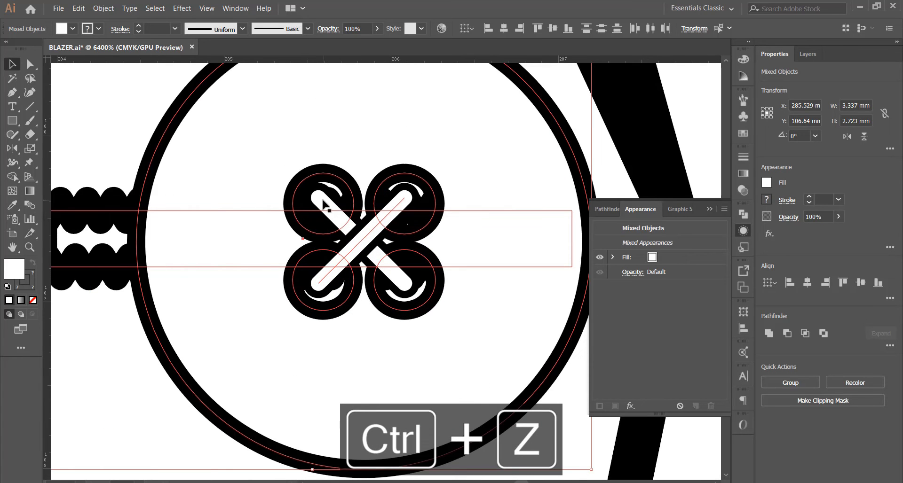
key("ctrl+z")
scroll(331, 212, "down", 2)
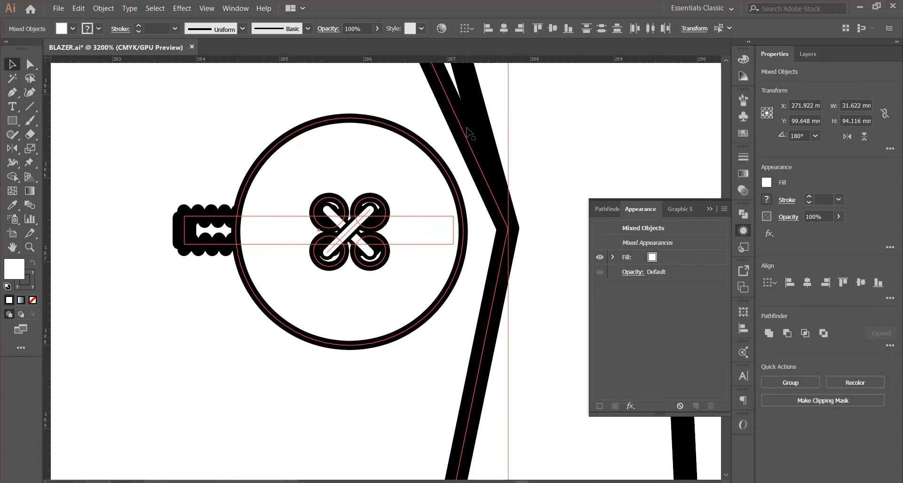
left_click(463, 133, "shift")
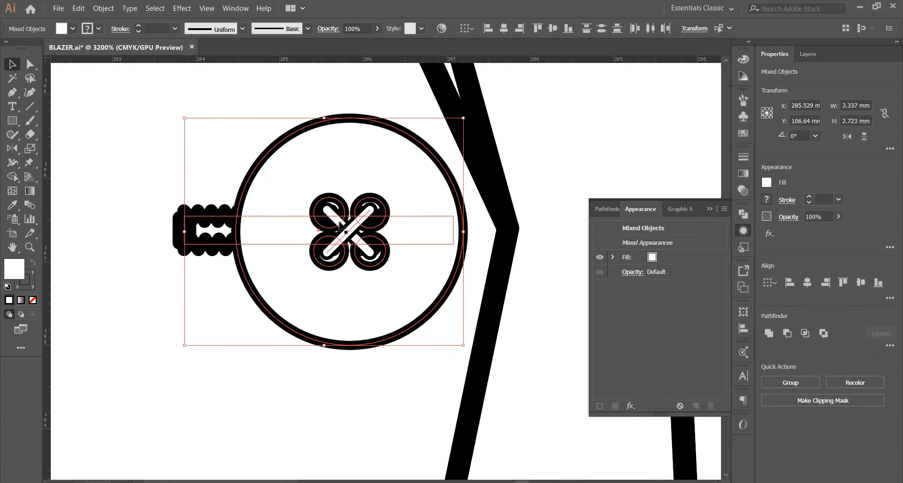
key("ctrl+g")
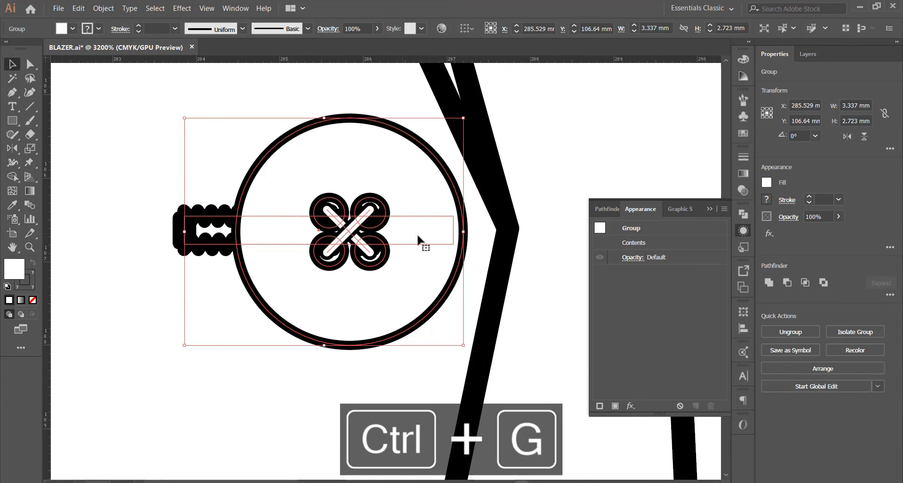
Step: Place a copy of the front button group on the back view's right sleeve, over the seam line near the cuff
scroll(417, 233, "down", 3)
left_click_drag(408, 232, 355, 249)
key("ctrl+z")
scroll(467, 223, "down", 10)
scroll(354, 248, "up", 9)
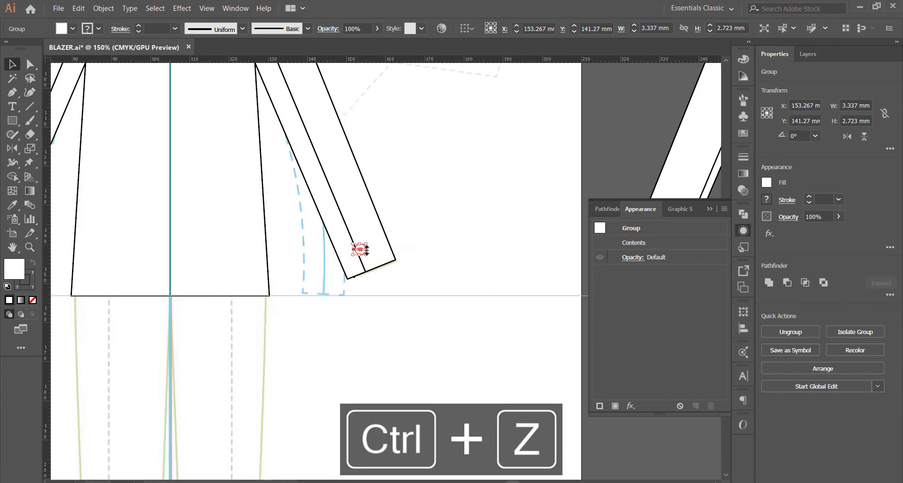
Step: Compare the copied button's placement with the size and spacing of the cuff buttons on the back-view reference photo
scroll(346, 259, "down", 8)
scroll(348, 258, "up", 9)
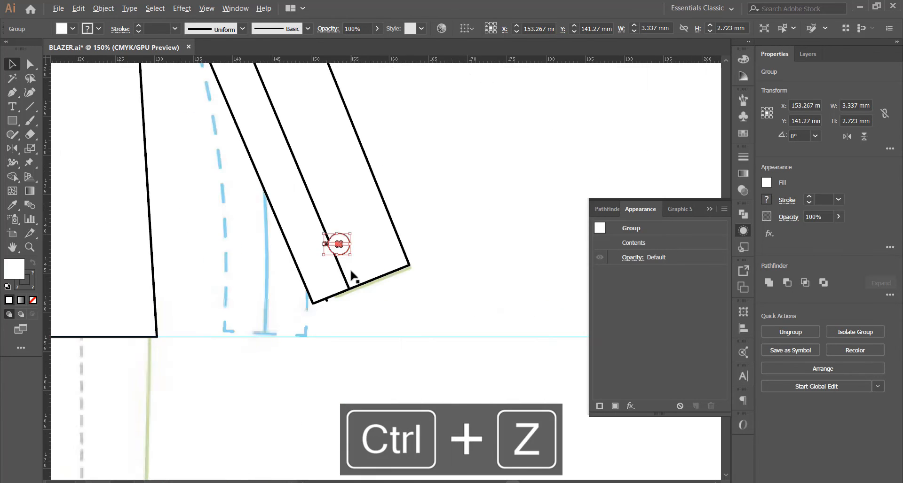
scroll(400, 257, "down", 9)
scroll(161, 304, "up", 2)
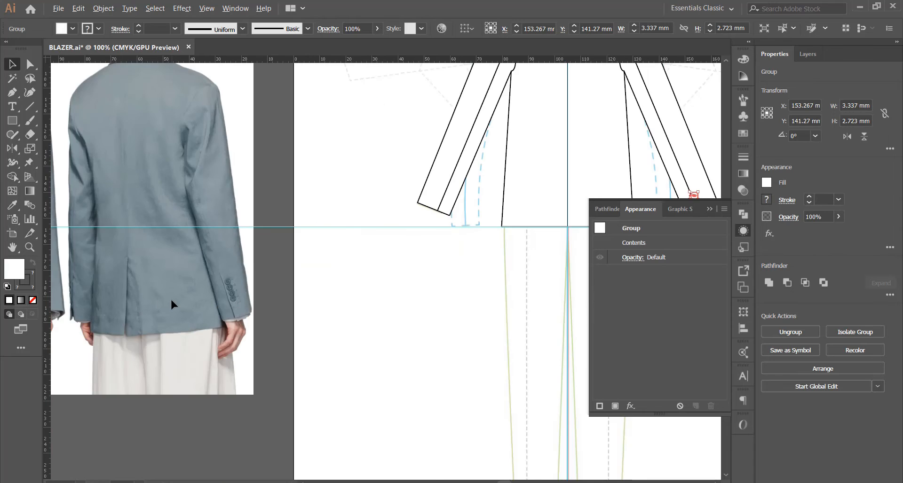
scroll(171, 303, "down", 3)
scroll(452, 259, "up", 3)
scroll(423, 254, "down", 1)
scroll(72, 310, "up", 2)
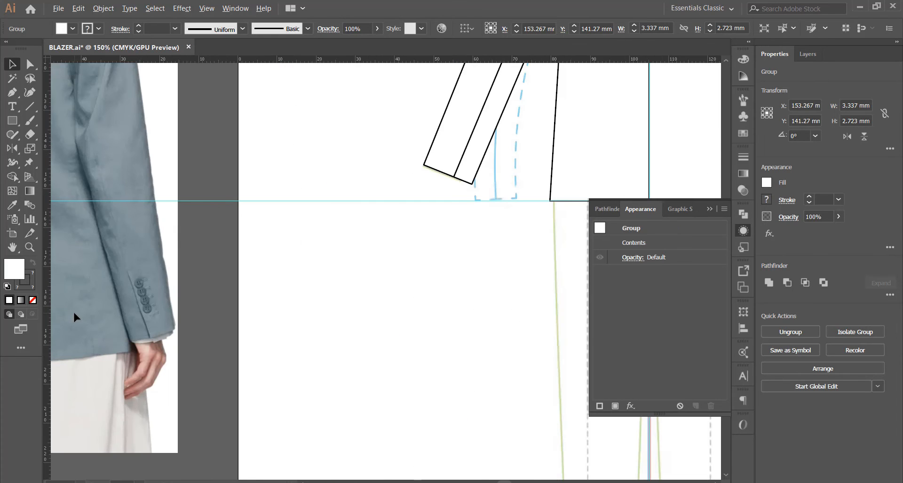
scroll(73, 311, "down", 3)
scroll(438, 233, "up", 5)
scroll(372, 253, "up", 1)
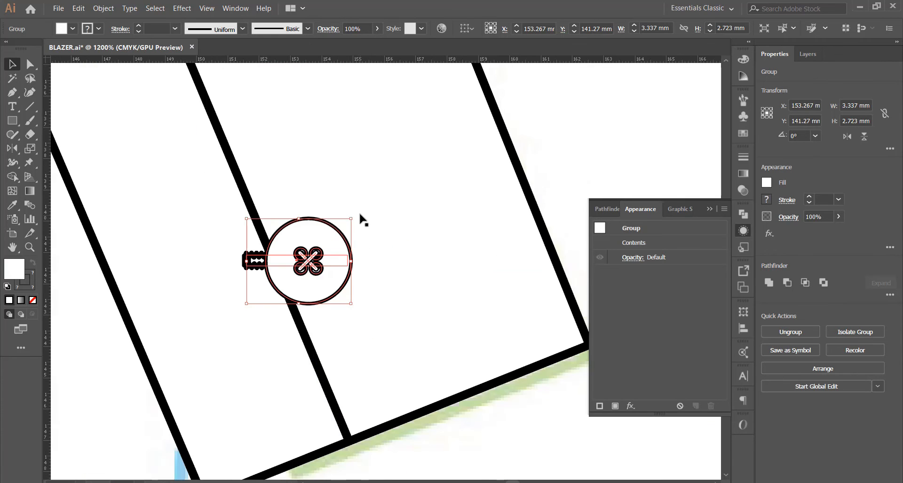
Step: Rotate the button group to about 201.67° and move it beside the right sleeve's seam line, with its buttonhole facing the outer edge
left_click_drag(357, 218, 352, 299)
key("ctrl+z")
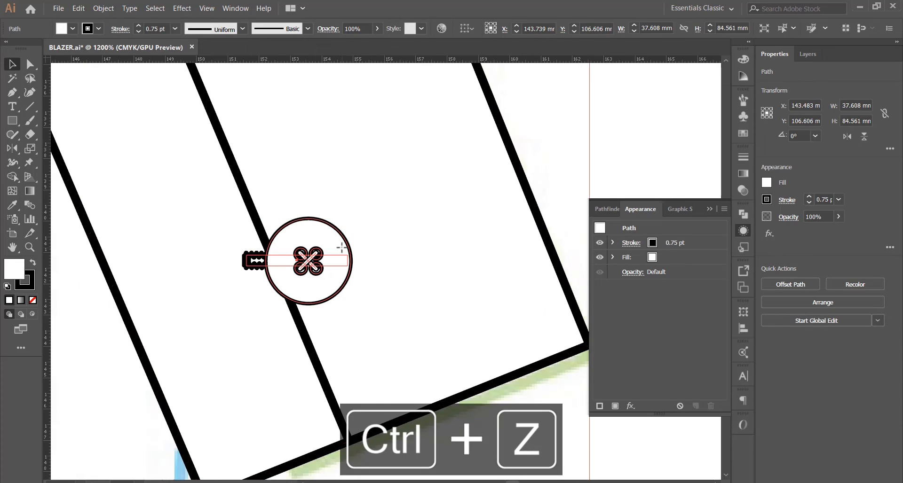
left_click_drag(355, 218, 282, 292)
left_click_drag(306, 257, 355, 245)
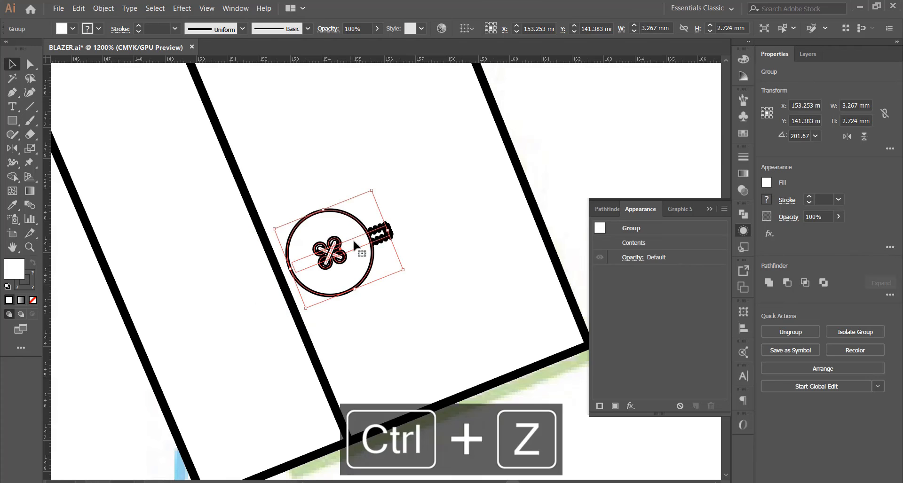
Step: Try a row of four cuff buttons, each about 1.85 mm wide, spaced evenly up the right sleeve's seam line
left_click_drag(374, 190, 357, 216)
left_click_drag(340, 253, 302, 207)
key("ctrl+d")
key("ctrl+d")
scroll(408, 247, "down", 3)
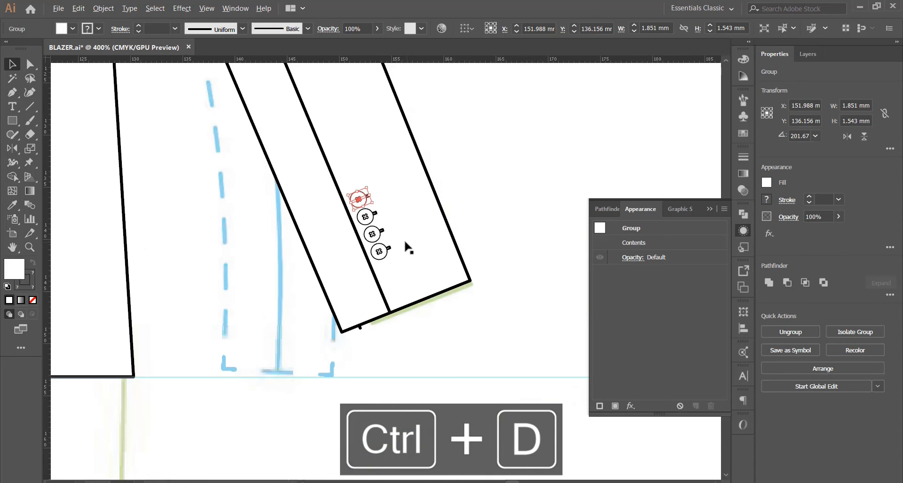
scroll(408, 248, "down", 4)
scroll(438, 236, "up", 2)
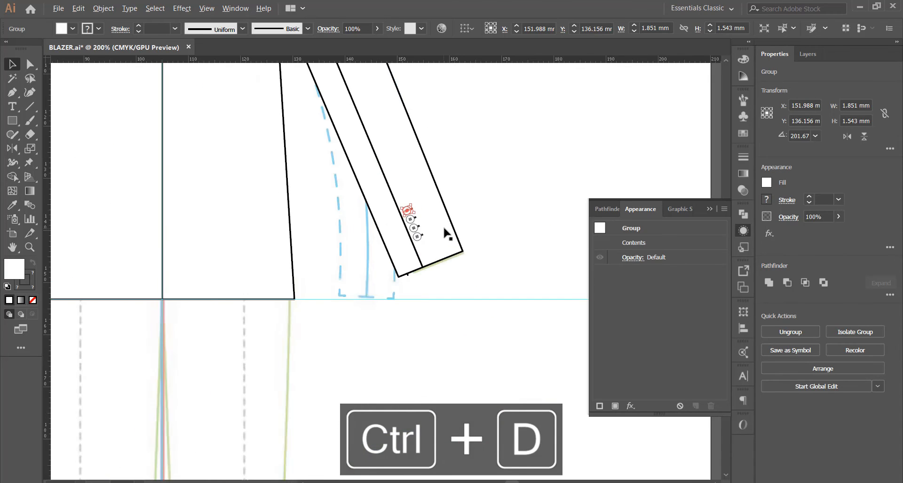
scroll(445, 232, "down", 3)
scroll(473, 233, "up", 4)
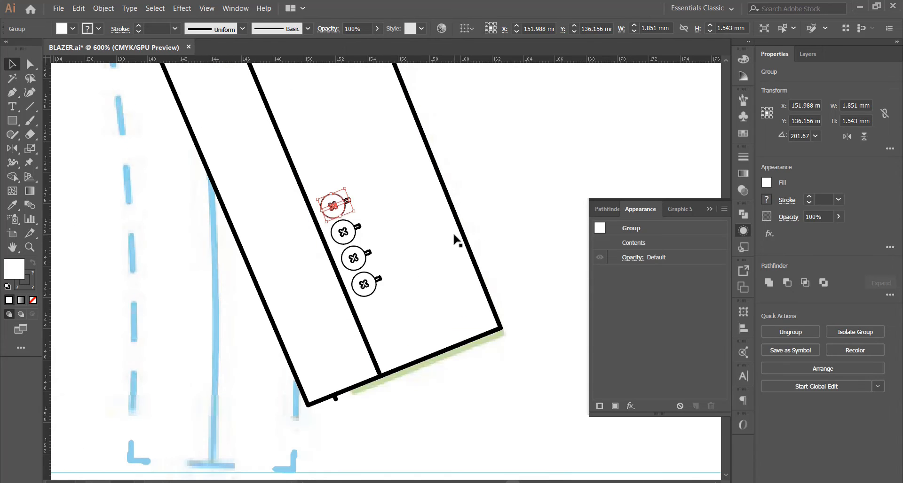
key("ctrl+z")
key("ctrl+z")
key("ctrl+z")
scroll(372, 266, "up", 2)
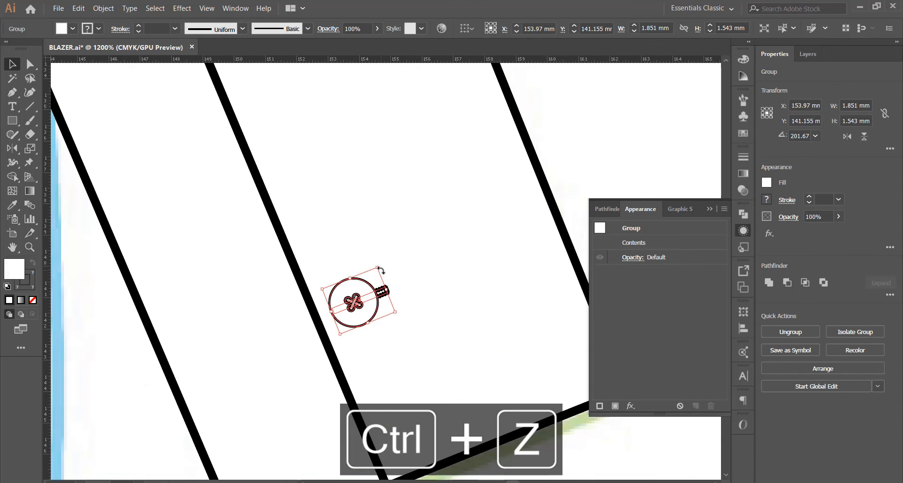
Step: Enlarge the cuff button group to about 3.15 mm wide, keeping it beside the right sleeve's seam line near the cuff
left_click_drag(380, 268, 384, 292)
scroll(387, 260, "up", 1)
scroll(385, 262, "down", 4)
double_click(384, 281)
double_click(399, 310)
Step: Duplicate the enlarged cuff button up along the right sleeve's seam line to form an evenly spaced row of four
left_click_drag(382, 292, 370, 263)
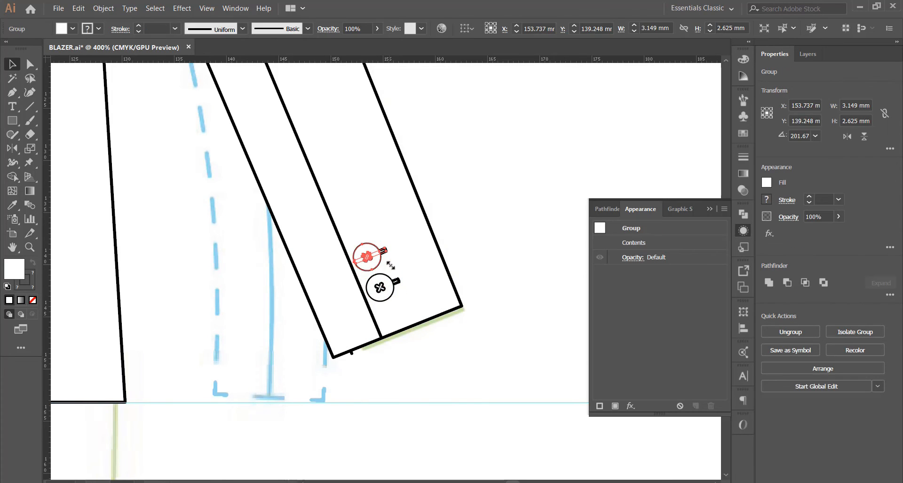
key("ctrl+d")
key("ctrl+d")
left_click(506, 205)
scroll(498, 210, "down", 2)
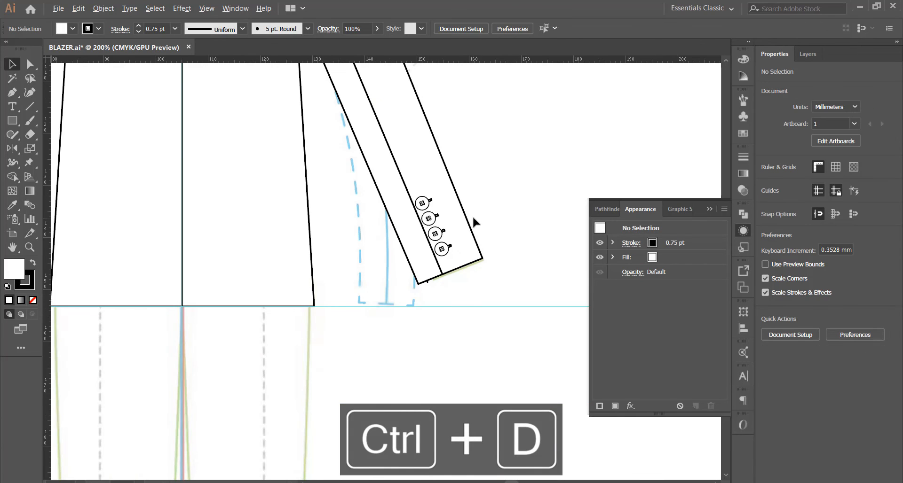
scroll(472, 215, "down", 3)
scroll(424, 210, "up", 3)
Step: Mirror a copy of the four cuff buttons vertically across the centre-back line onto the left sleeve
left_click(489, 246)
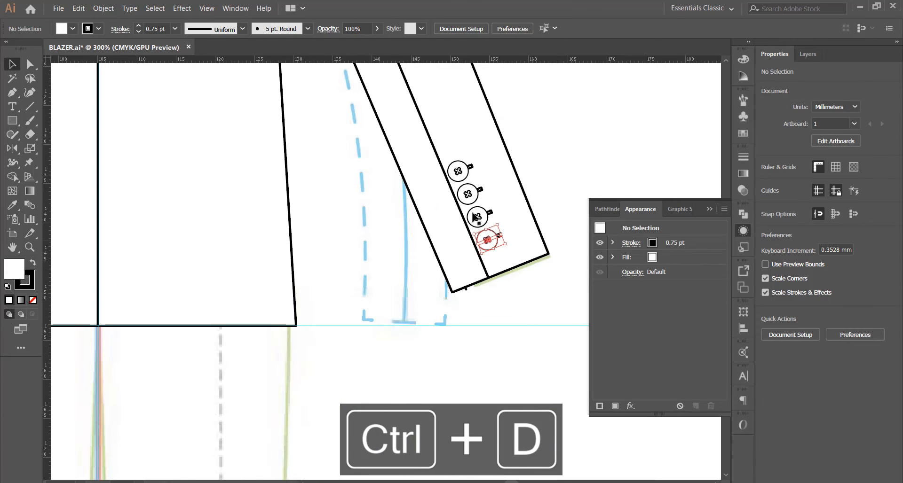
left_click(474, 216, "shift")
left_click(466, 193, "shift")
left_click(456, 171, "shift")
scroll(504, 206, "down", 2)
scroll(328, 225, "up", 1)
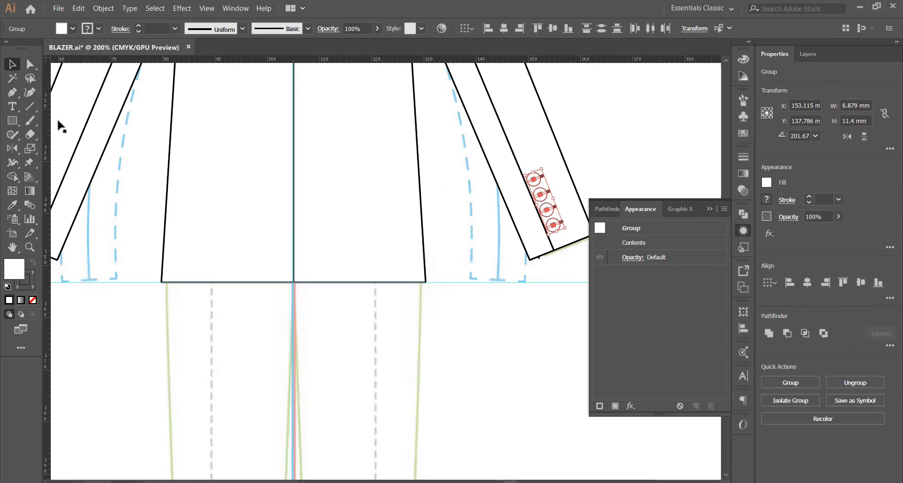
left_click(12, 148)
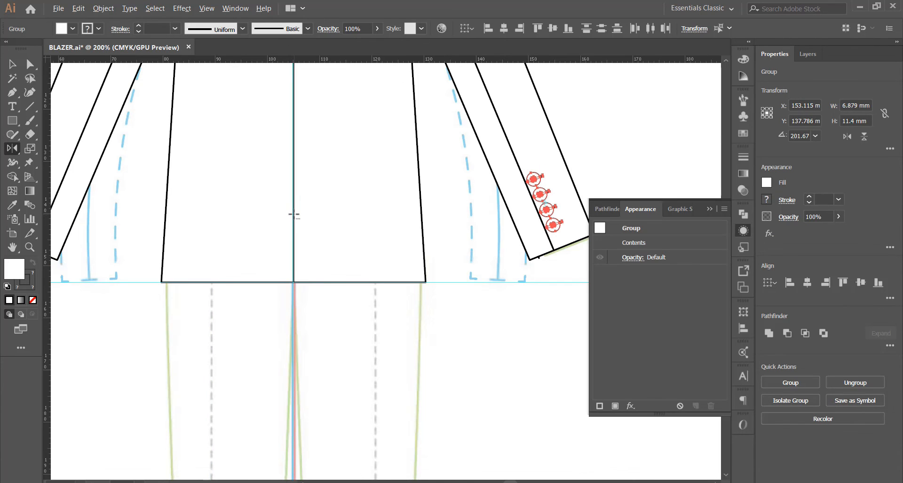
left_click(294, 214, "alt")
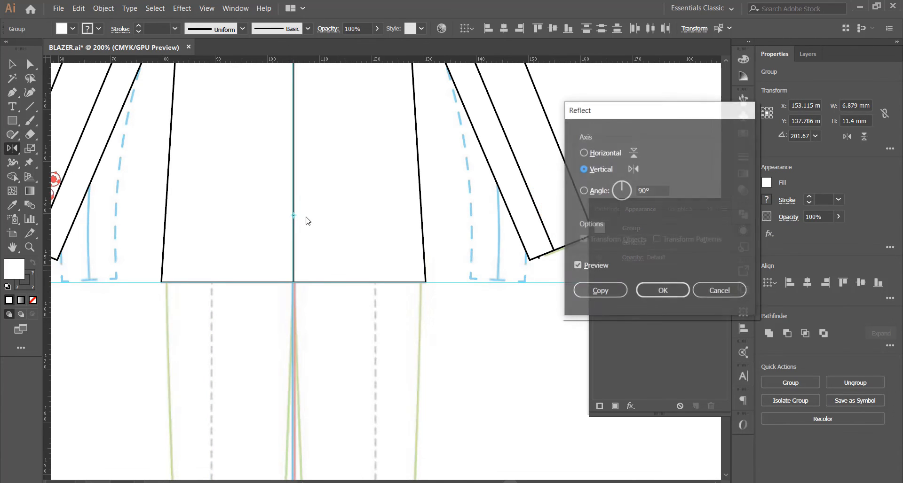
left_click(602, 297)
scroll(477, 302, "down", 2)
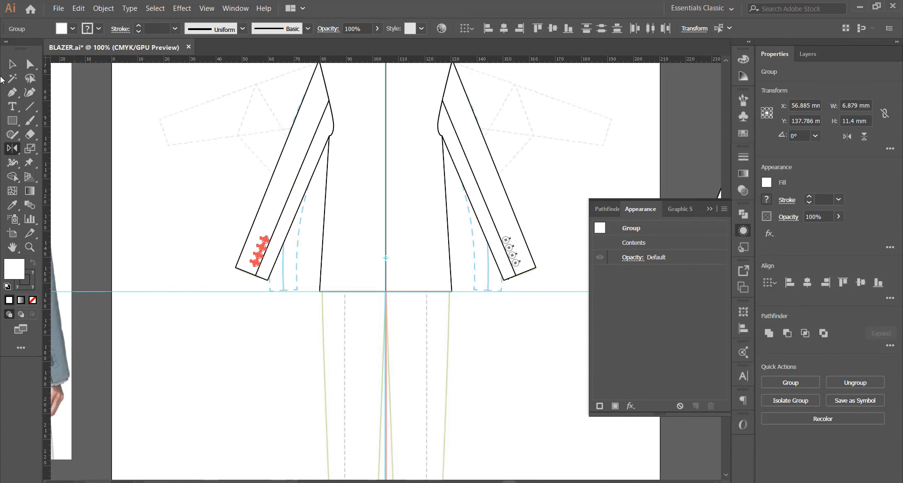
left_click(12, 64)
left_click(162, 184)
scroll(347, 234, "down", 1)
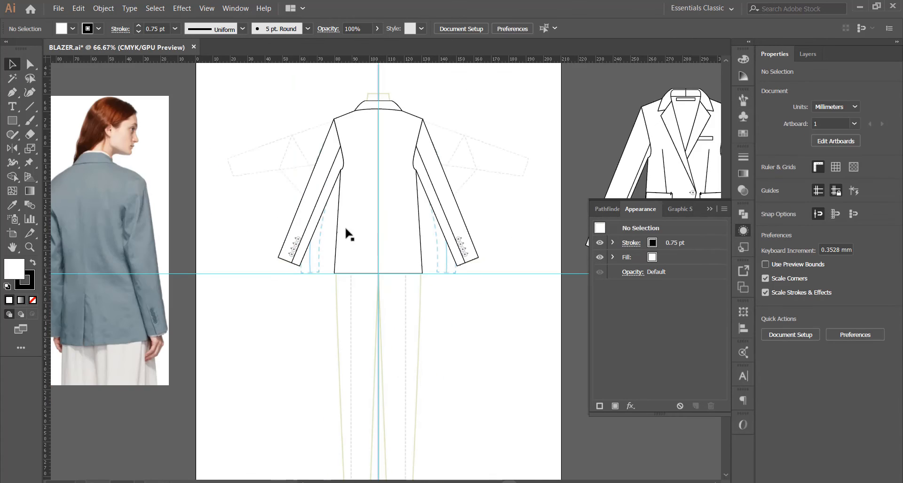
Step: Draw a curved vent line about 4 mm wide and 20 mm high from the centre-back seam down to the hem, following the reference photo
scroll(382, 253, "up", 3)
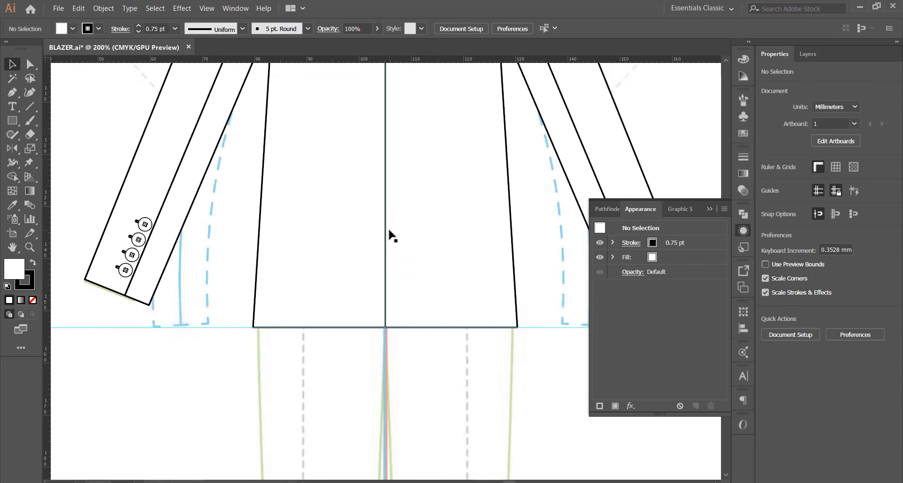
scroll(388, 231, "up", 2)
scroll(386, 252, "down", 7)
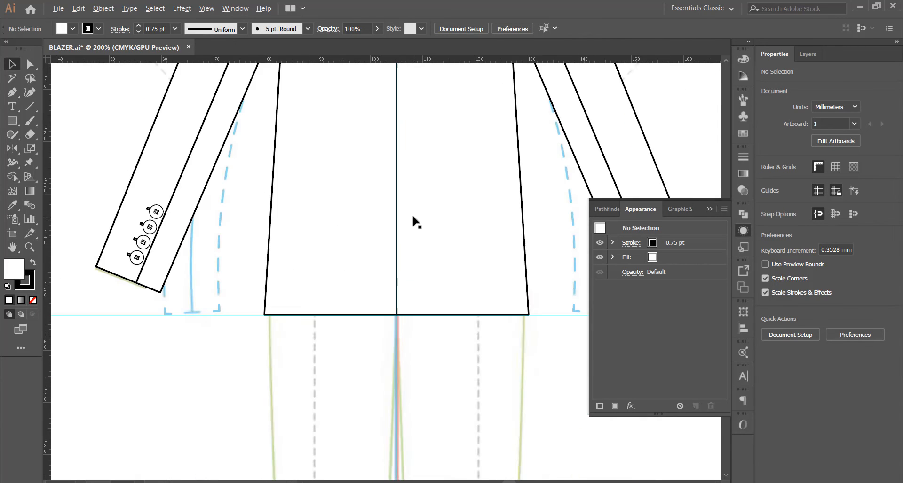
scroll(120, 284, "up", 5)
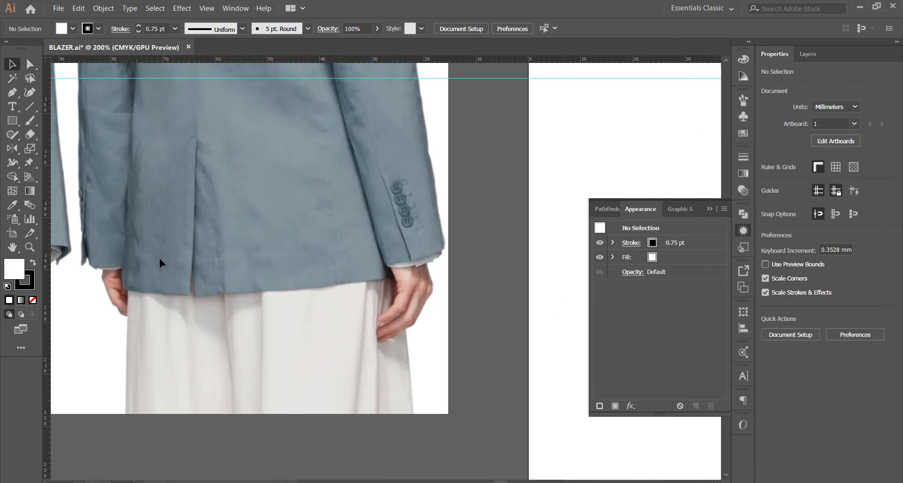
scroll(302, 219, "down", 5)
scroll(390, 172, "up", 5)
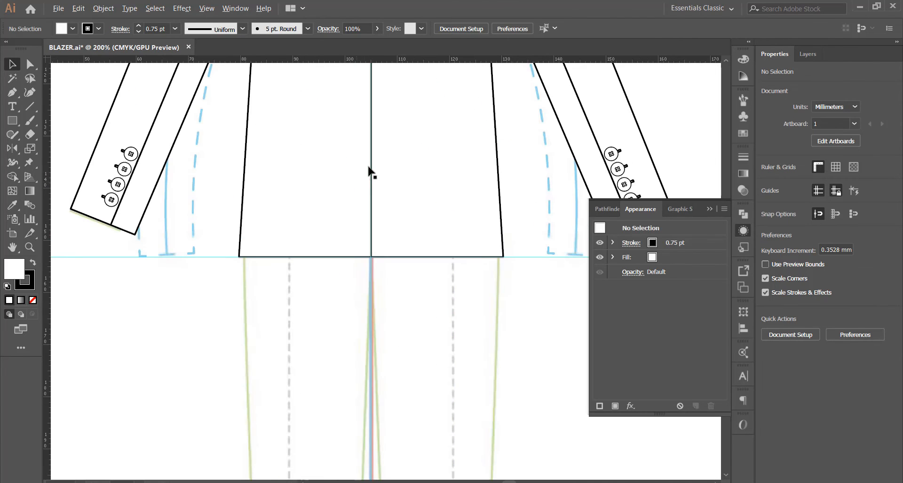
left_click(12, 92)
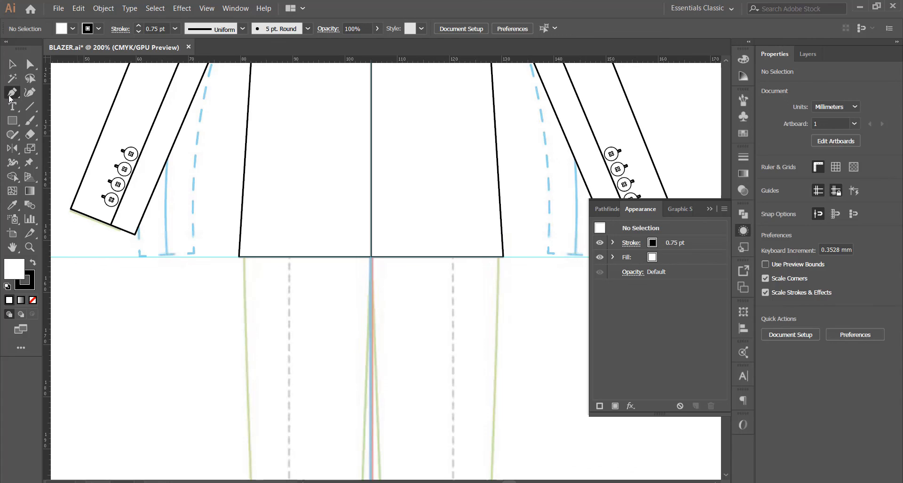
left_click(371, 152)
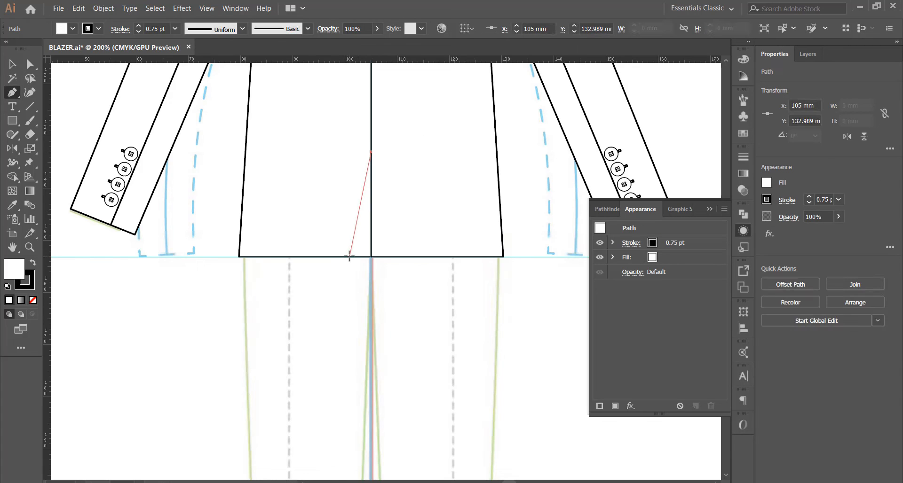
left_click_drag(351, 257, 352, 365)
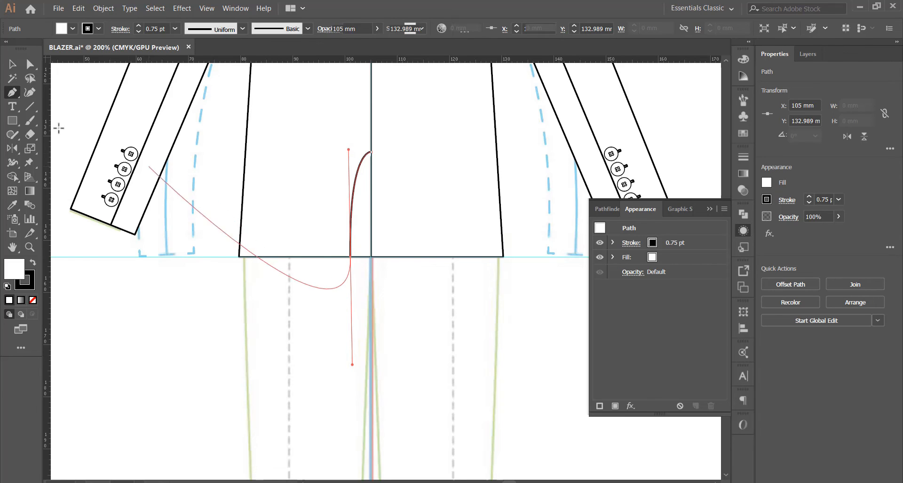
Step: Reshape the vent line's upper end so it slopes diagonally away from the centre-back seam before running down to the hem
left_click(28, 65)
scroll(351, 90, "up", 2)
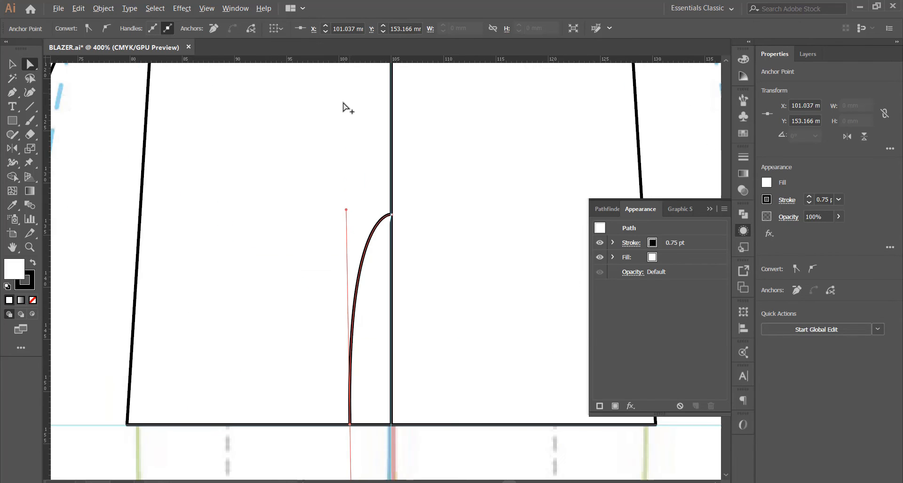
left_click(392, 215)
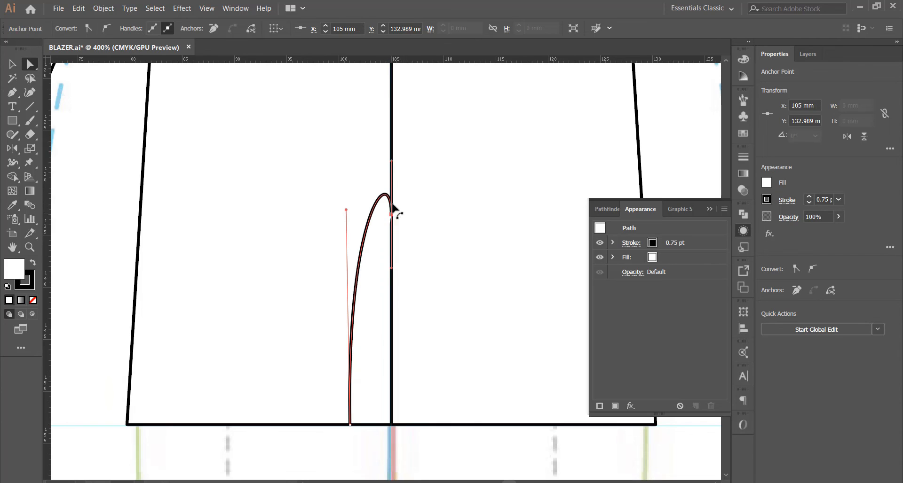
left_click_drag(391, 162, 353, 243)
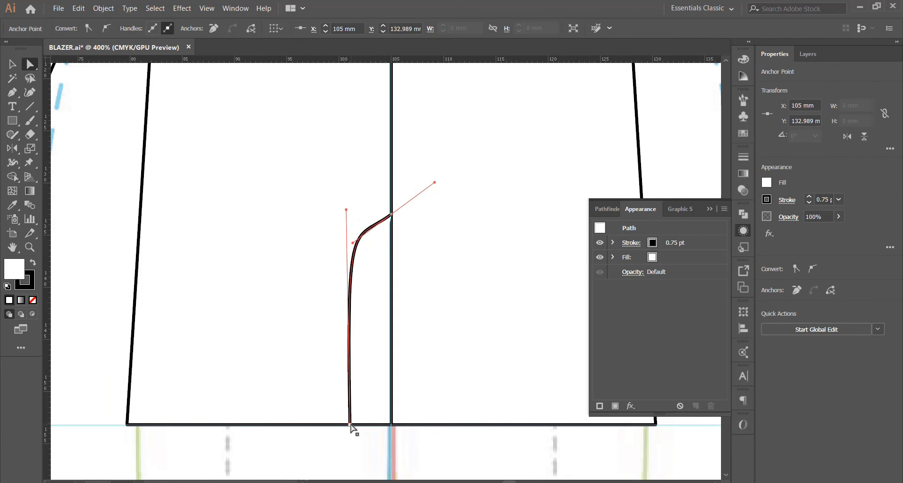
Step: Try to shift the vent line's lower end outward along the hem, and undo the attempted changes
left_click_drag(351, 426, 345, 429)
key("ctrl+z")
key("ctrl+z")
key("ctrl+z")
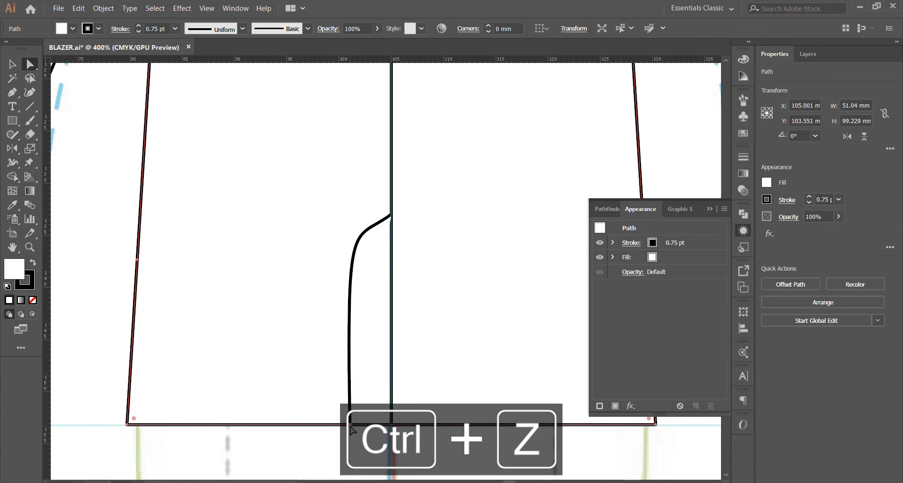
key("ctrl+z")
key("ctrl+z")
key("ctrl+z")
key("ctrl+z")
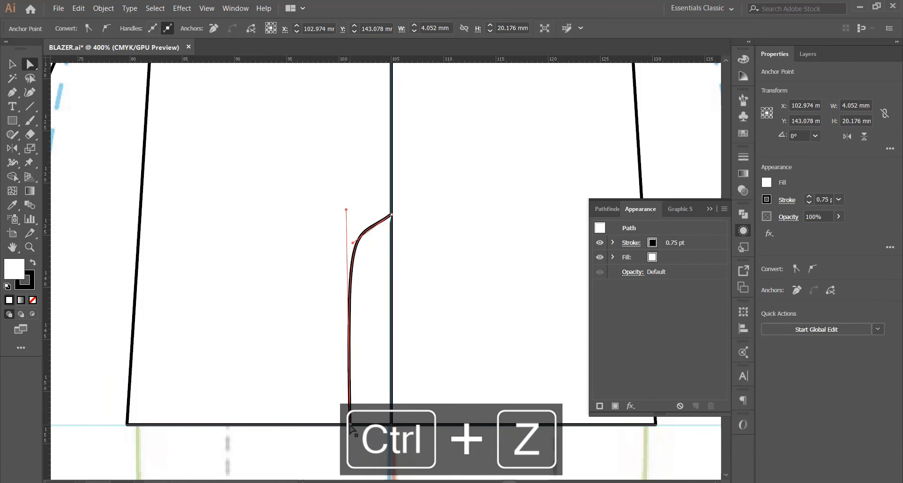
Step: Move the vent line's lower end outward on the hem to X 100.361 mm and adjust its handle for a slight slant
key("ctrl+z")
key("ctrl+z")
key("ctrl+z")
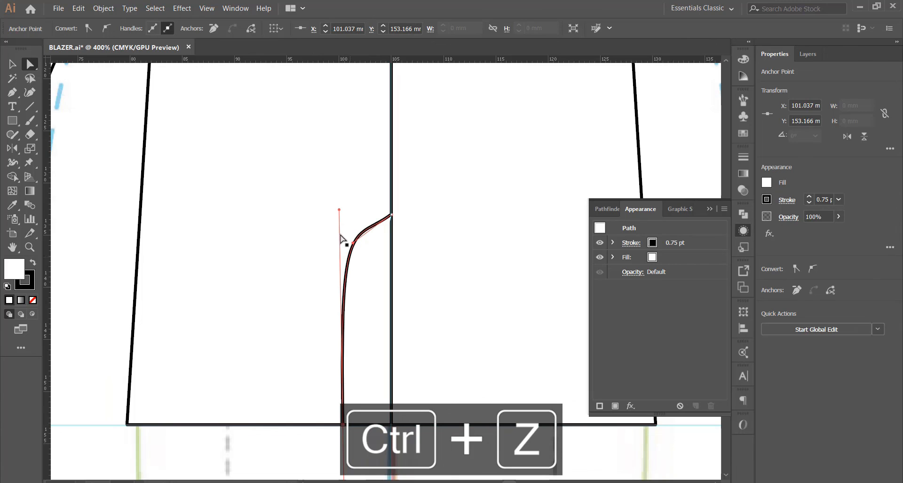
left_click_drag(339, 210, 351, 204)
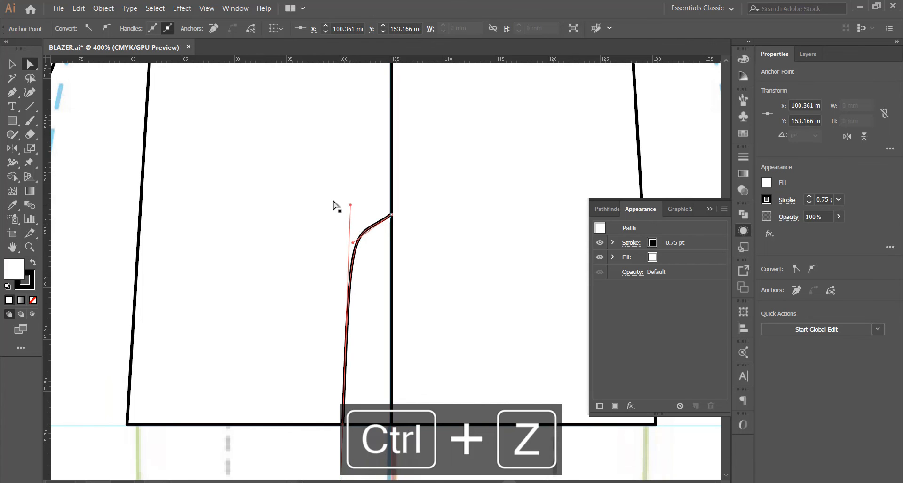
left_click(332, 203)
Step: Copy the zigzag bar tack from the front view's pocket corner and paste it near the back vent
scroll(332, 202, "down", 2)
scroll(383, 261, "down", 2)
scroll(384, 239, "up", 6)
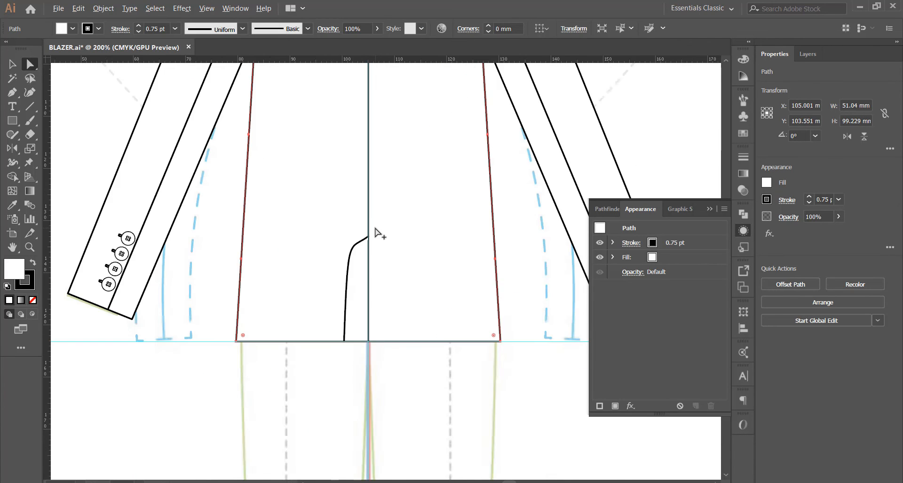
scroll(460, 212, "down", 6)
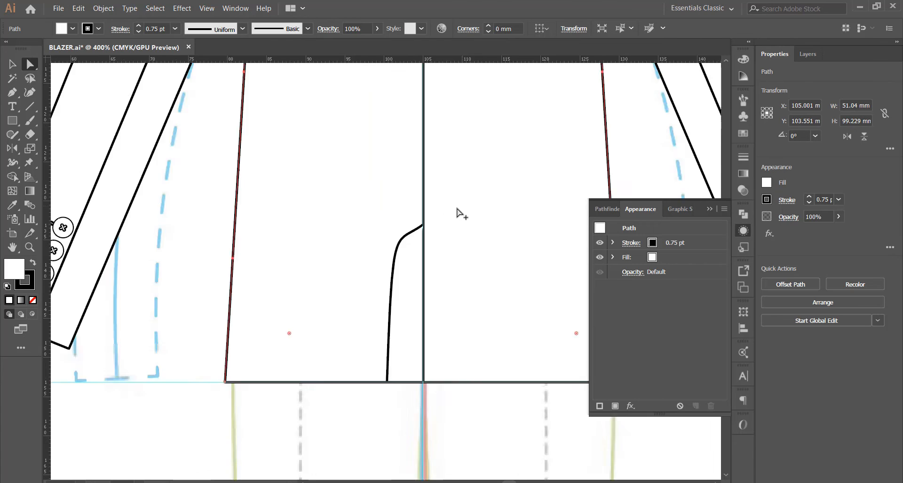
scroll(639, 176, "up", 3)
left_click_drag(449, 232, 304, 255)
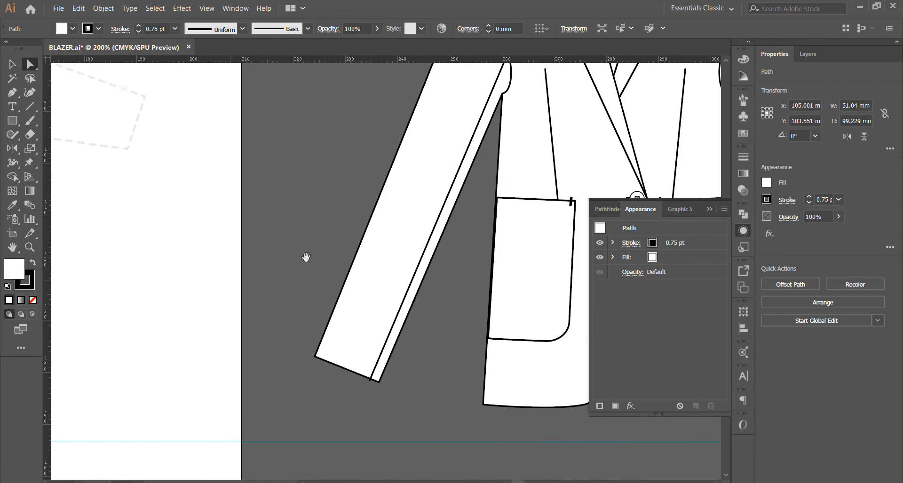
left_click(535, 217)
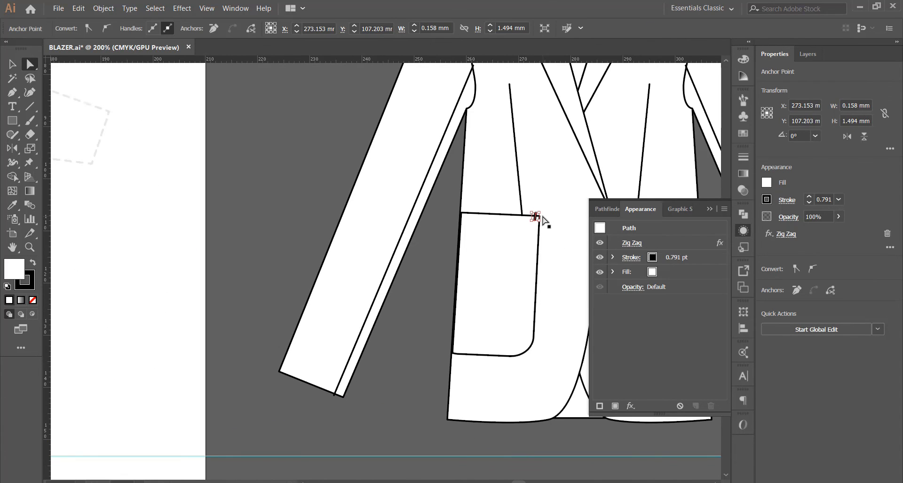
key("ctrl+c")
scroll(565, 212, "down", 2)
scroll(297, 242, "down", 2)
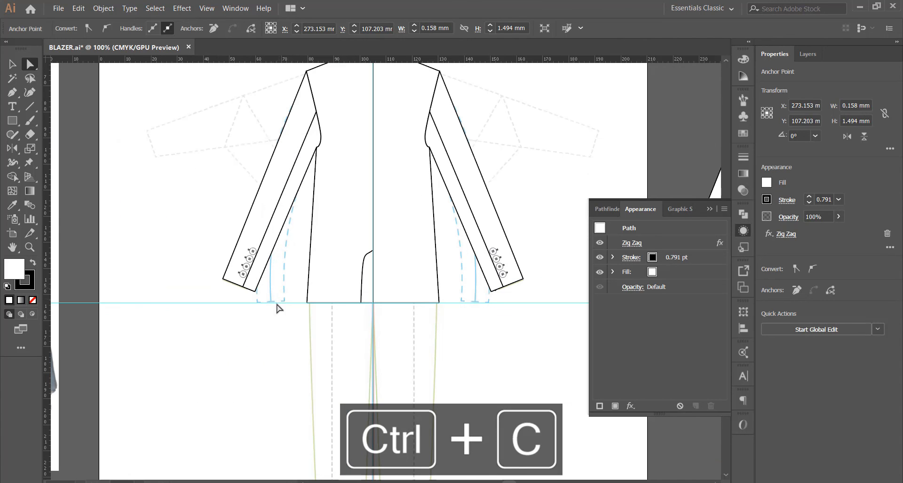
left_click(242, 208)
key("ctrl+v")
scroll(362, 252, "up", 3)
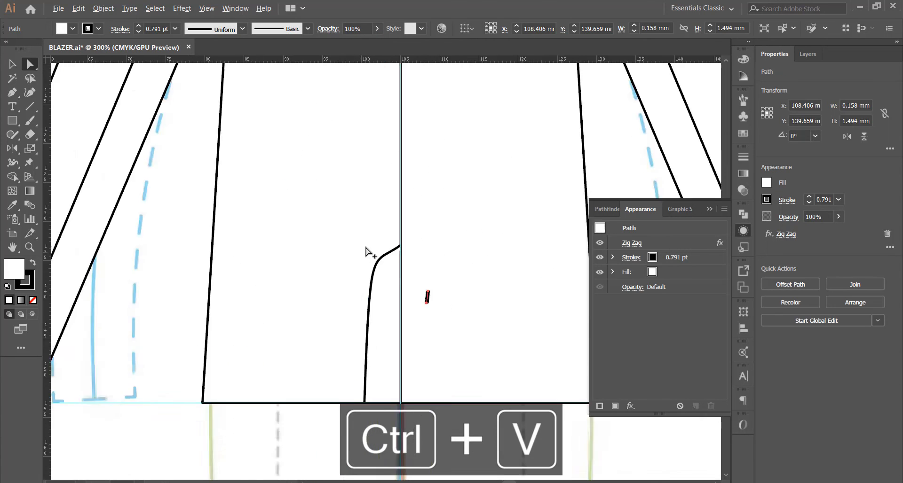
Step: Lay the bar tack roughly horizontally across the centre-back seam at the top of the vent and shorten it
scroll(372, 251, "up", 4)
key("v")
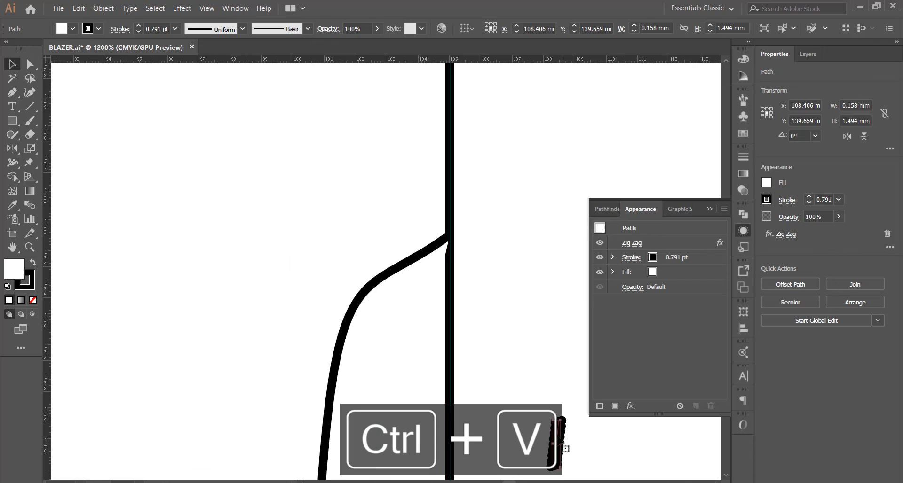
left_click_drag(454, 197, 492, 210)
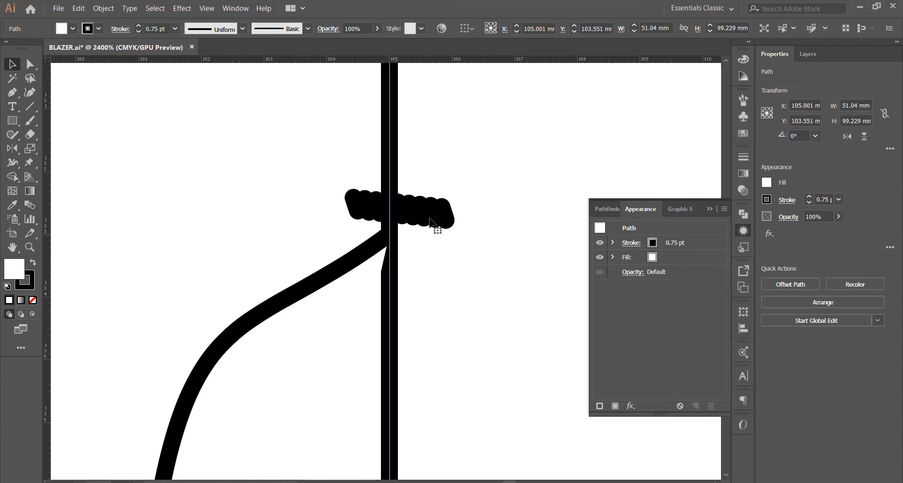
left_click(430, 218)
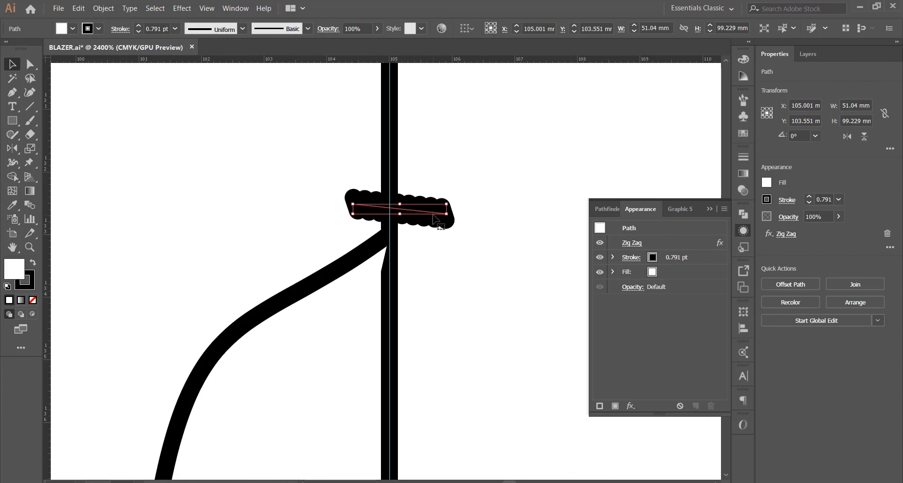
left_click_drag(447, 205, 405, 214)
left_click(444, 194)
Step: Move the vent line's lower end inward on the hem to about X 101.3 mm and adjust its handle to straighten the line
scroll(421, 192, "down", 5)
scroll(394, 198, "down", 2)
scroll(391, 231, "up", 2)
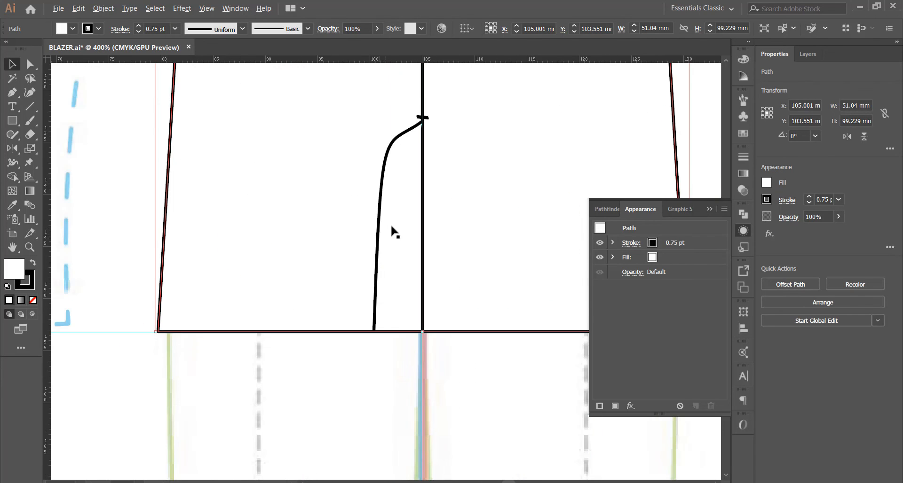
left_click(377, 240)
left_click(30, 64)
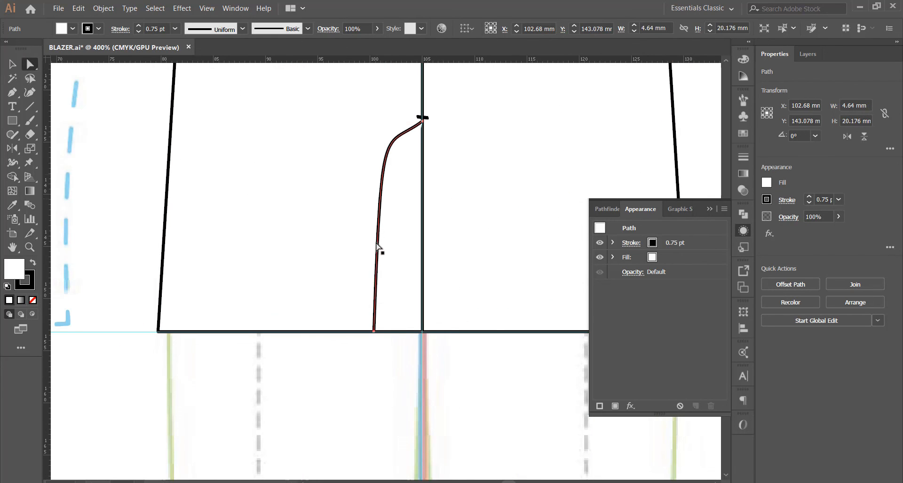
left_click_drag(373, 332, 384, 334)
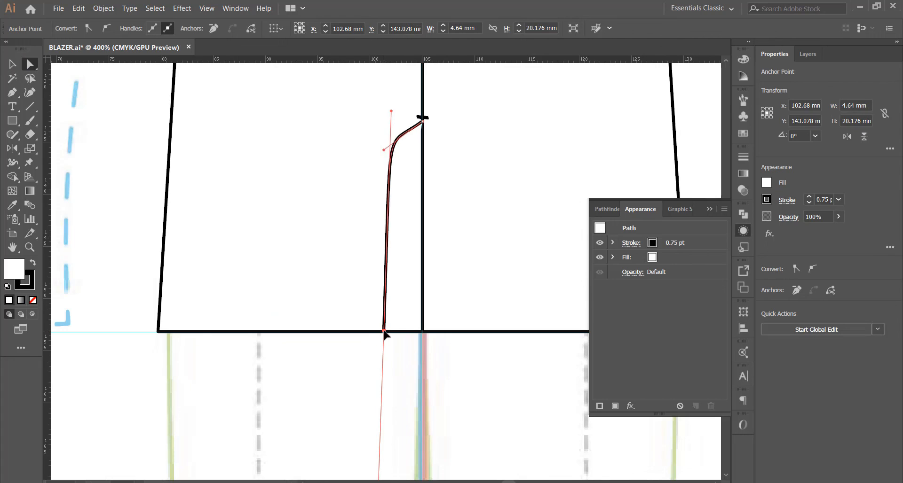
left_click_drag(391, 112, 378, 119)
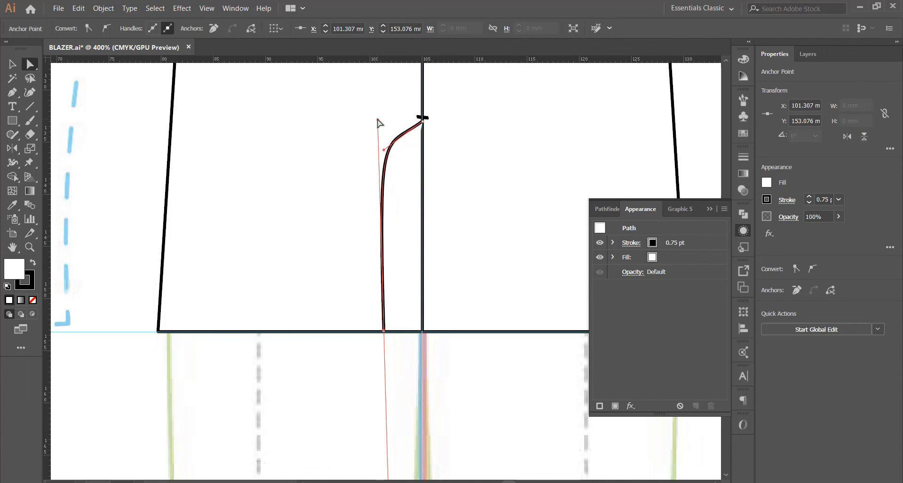
Step: Compare the back view's vent and cuff details with the back-view reference photo
left_click(318, 161)
key("ctrl+1")
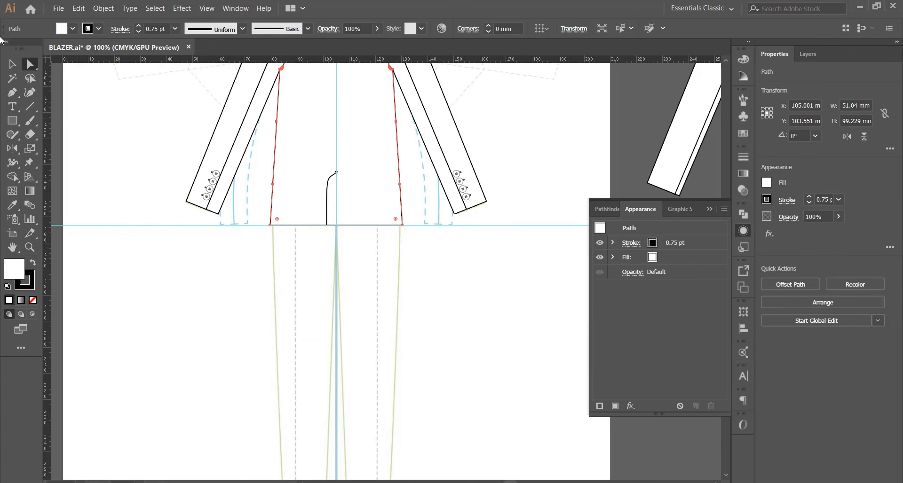
left_click(12, 64)
left_click(396, 247)
scroll(396, 246, "down", 2)
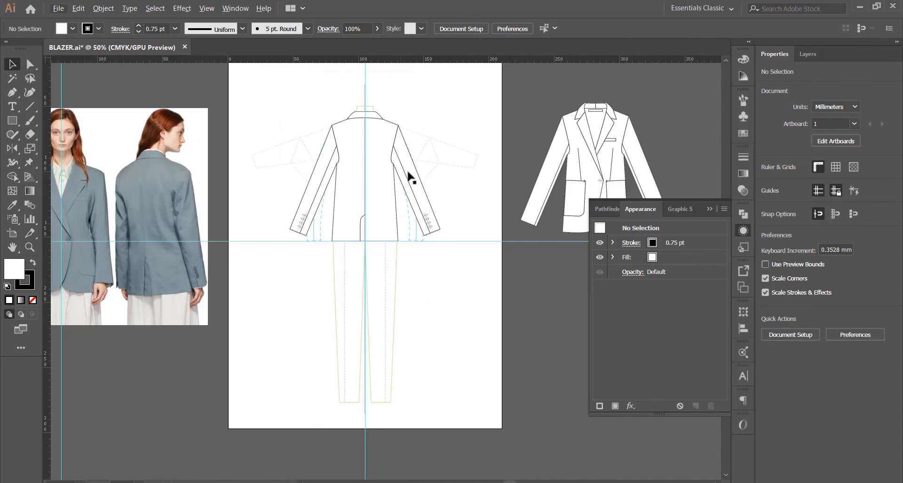
scroll(387, 162, "up", 4)
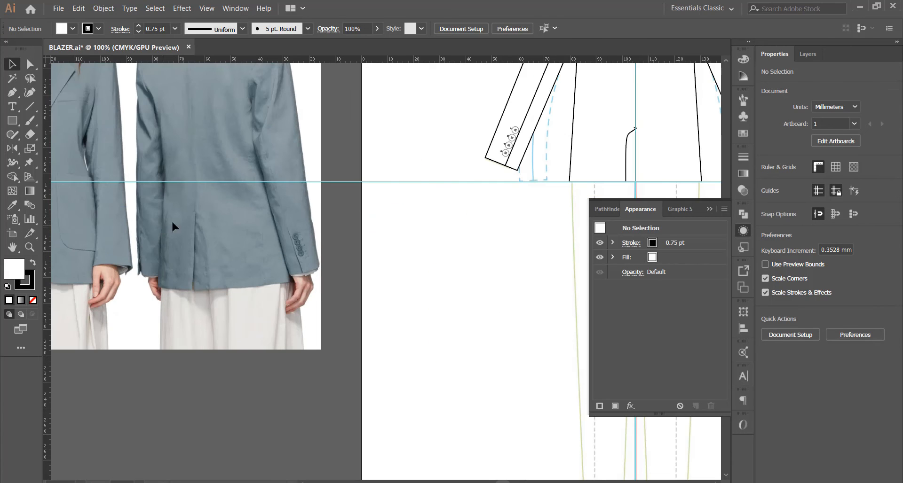
scroll(249, 226, "down", 2)
scroll(562, 183, "up", 4)
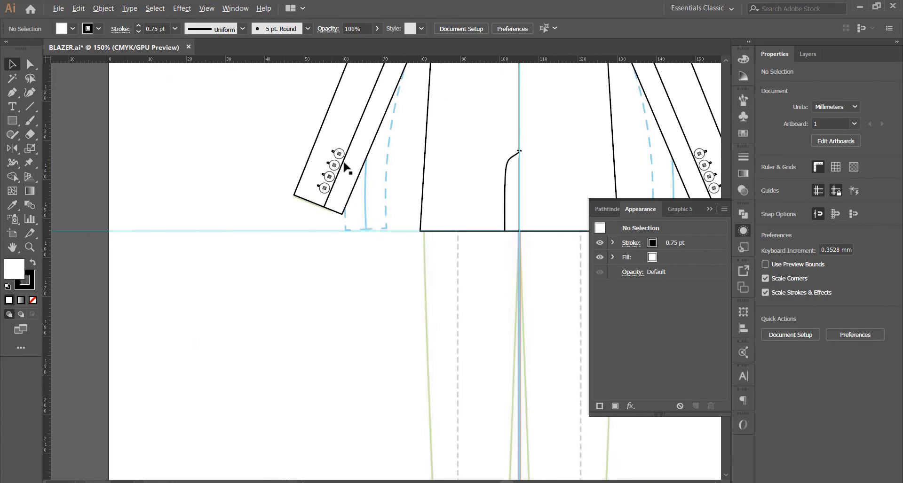
scroll(442, 167, "down", 2)
scroll(482, 160, "up", 5)
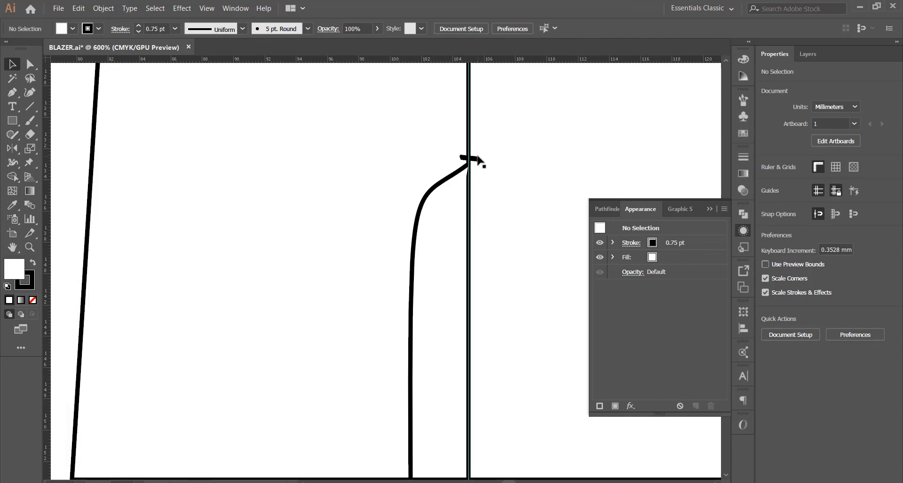
Step: Copy the vent's bar tack onto the left sleeve's seam just above the cuff buttons, at about X 61.48 mm, Y 131.92 mm
left_click(475, 159)
key("ctrl+c")
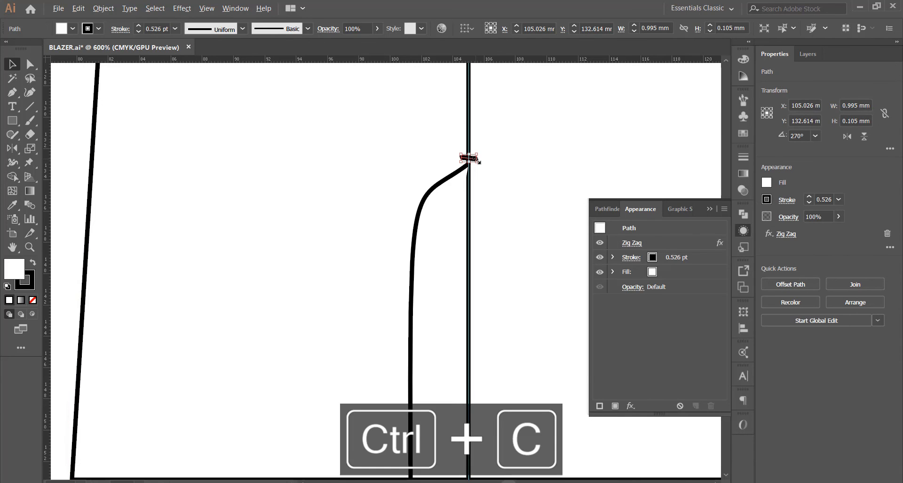
scroll(476, 159, "down", 2)
left_click_drag(149, 167, 148, 166)
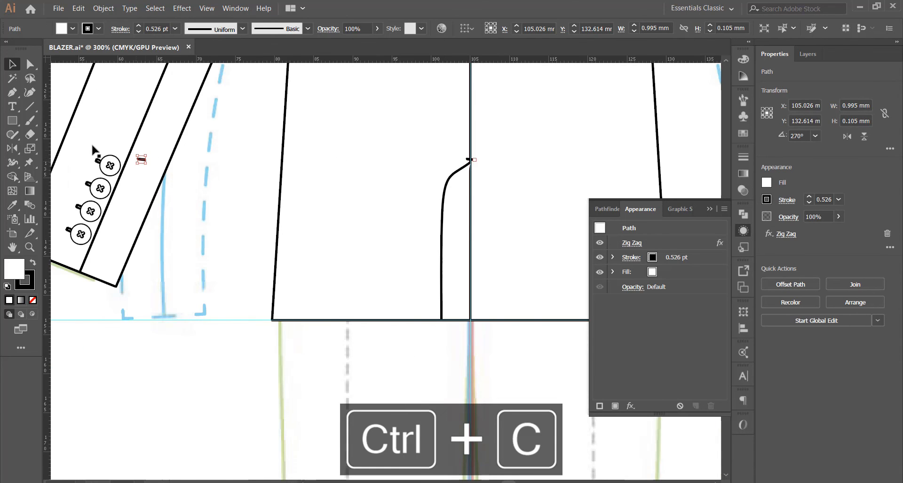
scroll(149, 165, "up", 3)
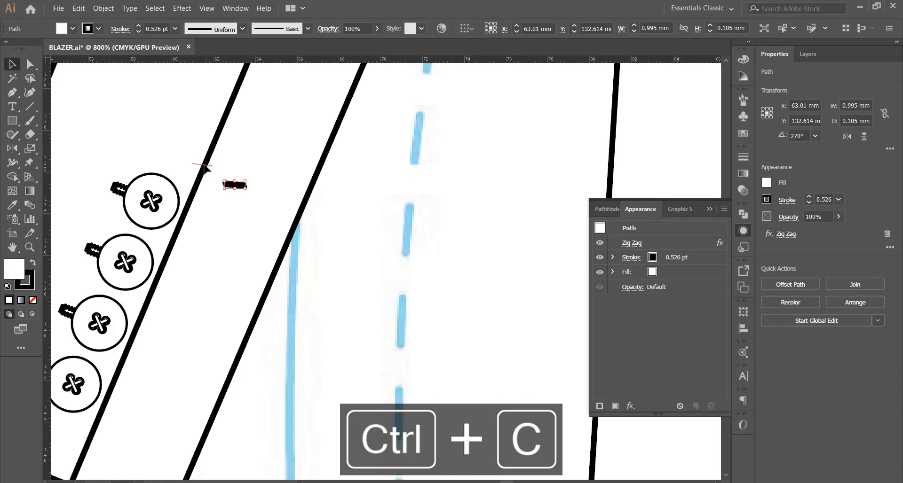
left_click_drag(238, 184, 206, 170)
scroll(197, 184, "down", 5)
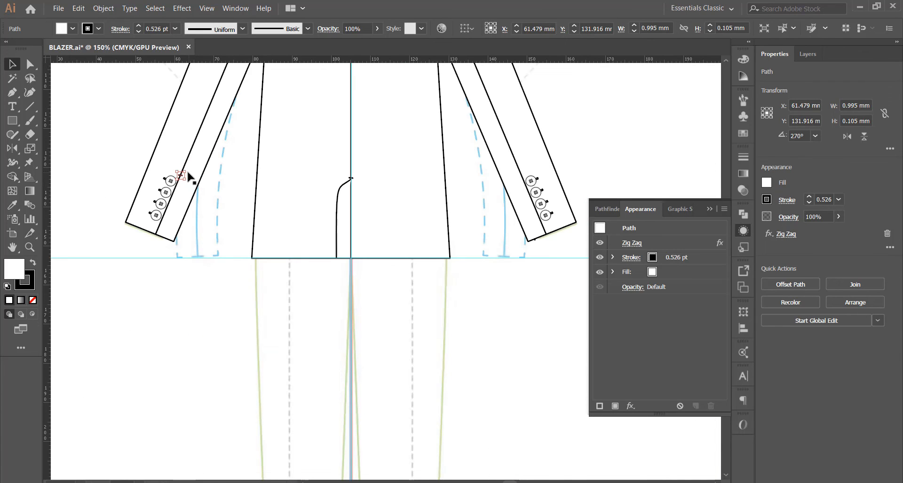
Step: Place a mirrored copy of the bar tack above the right sleeve's cuff buttons and centre it on the sleeve seam
left_click(521, 175)
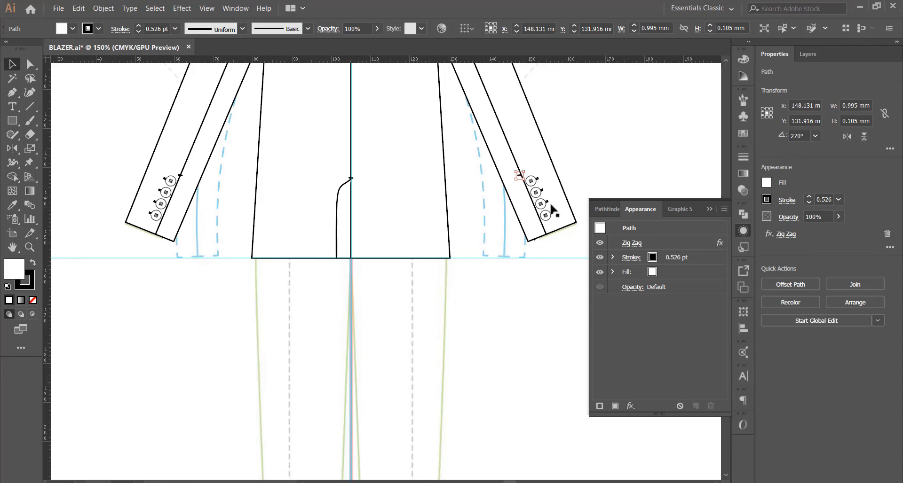
scroll(529, 178, "up", 5)
scroll(506, 138, "up", 3)
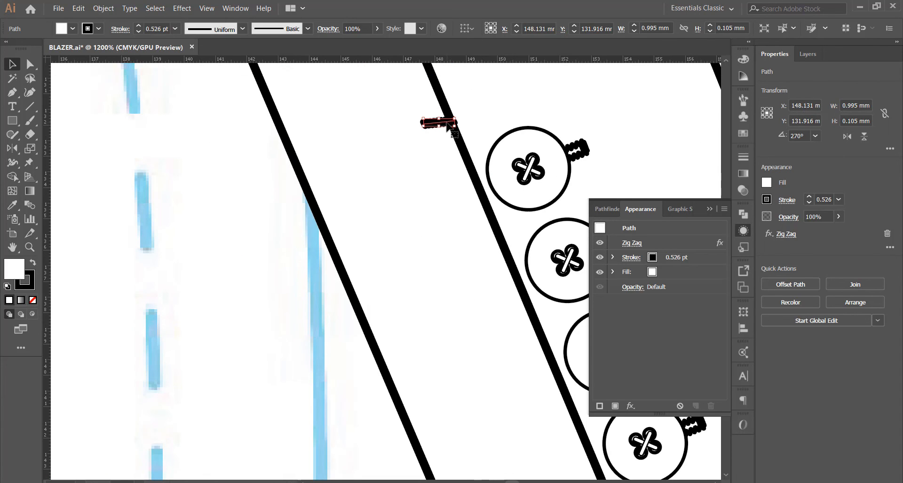
left_click(460, 122)
scroll(489, 112, "down", 9)
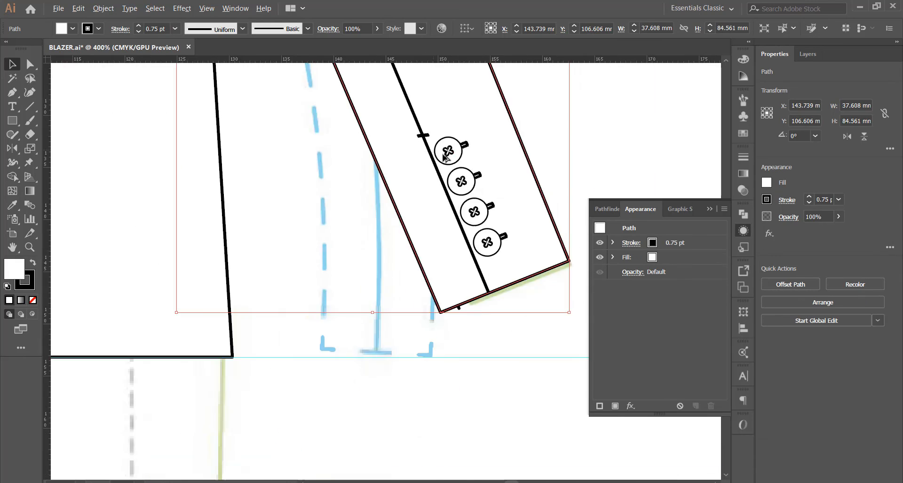
Step: Select the complete back view of the blazer and group its parts
scroll(271, 216, "up", 3)
scroll(307, 207, "down", 2)
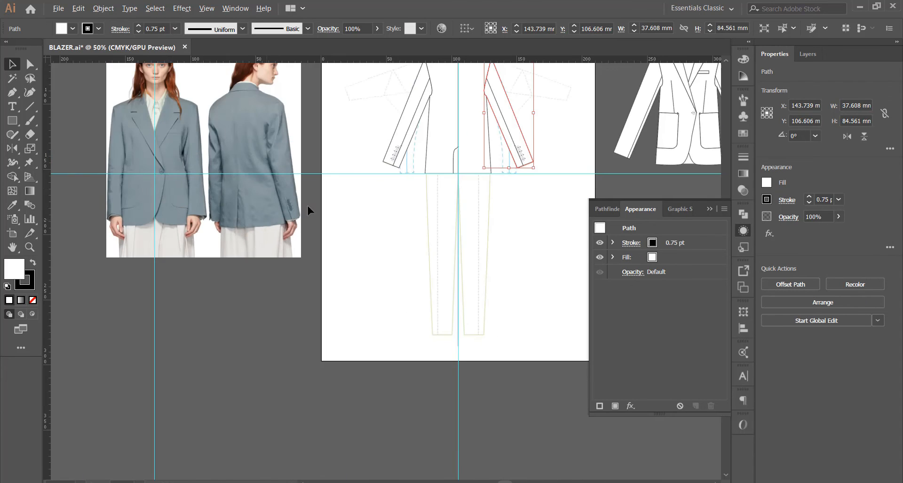
scroll(587, 151, "up", 4)
scroll(416, 164, "down", 5)
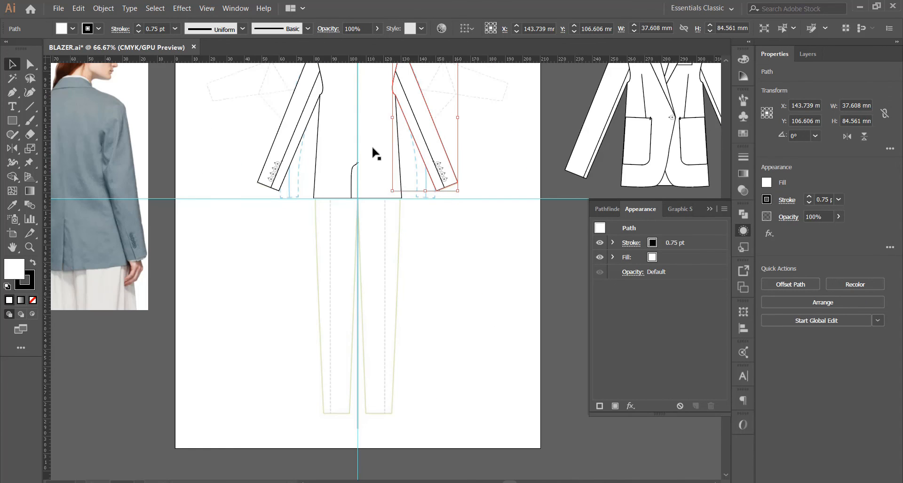
scroll(371, 110, "up", 3)
scroll(386, 111, "down", 3)
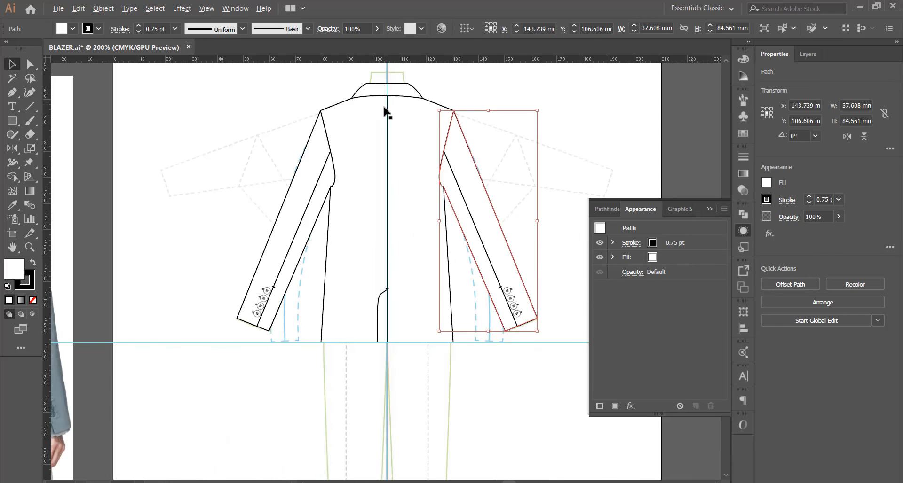
left_click_drag(441, 210, 465, 236)
left_click(318, 140)
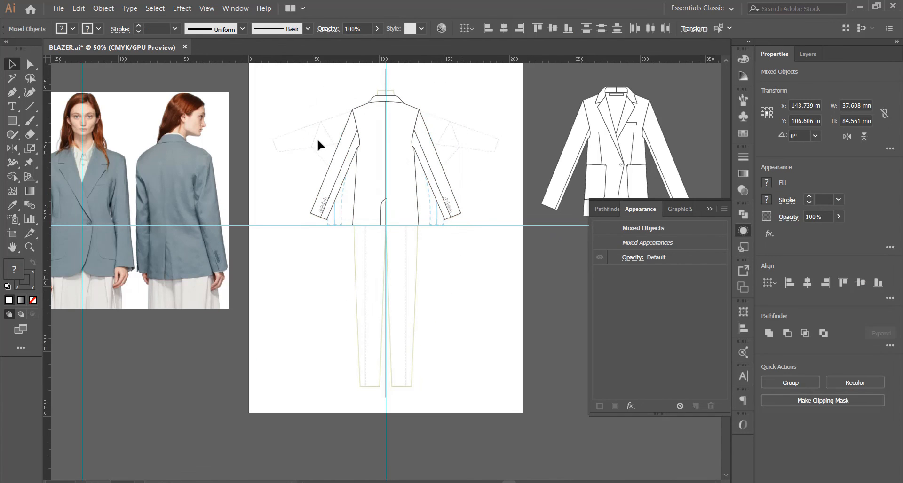
left_click_drag(300, 83, 470, 263)
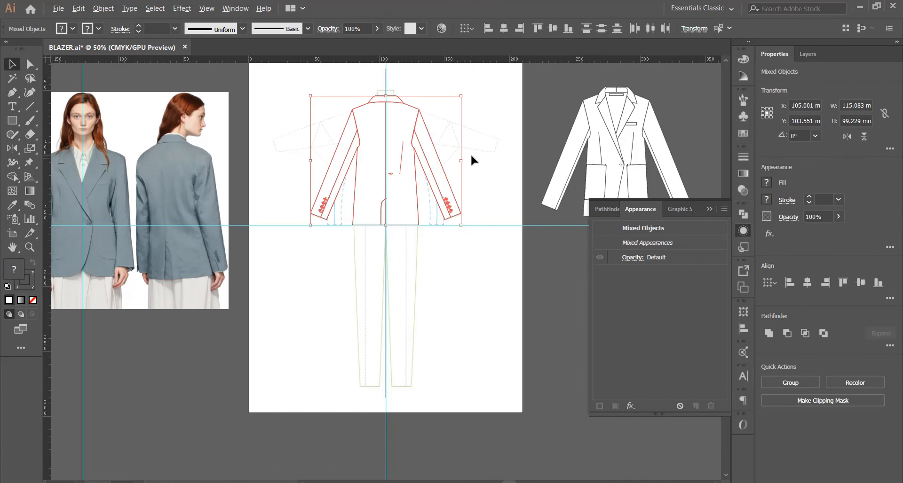
scroll(470, 153, "up", 3)
scroll(235, 183, "up", 1)
scroll(338, 207, "down", 3)
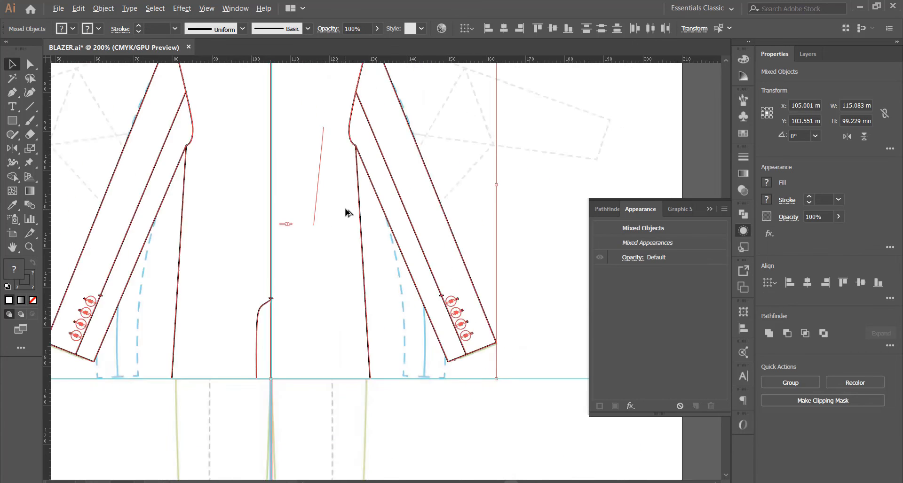
key("ctrl+g")
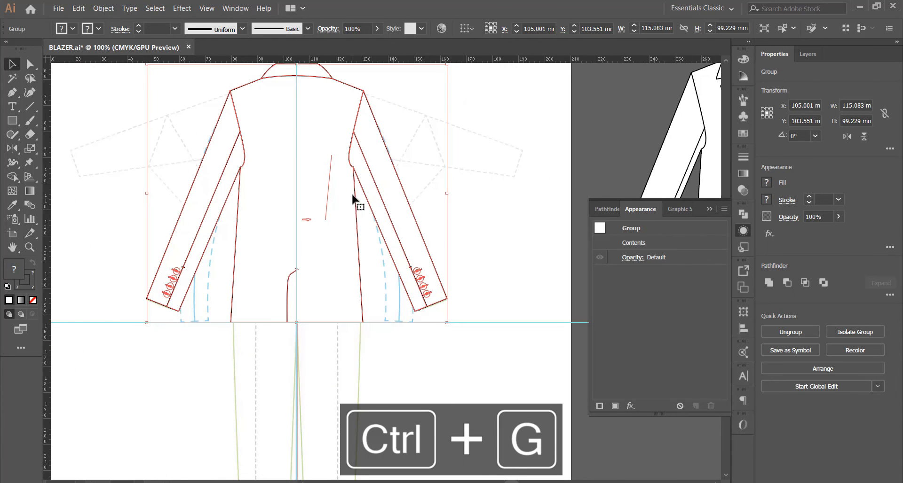
Step: Move the back view group down to the artboard's lower half and place the front view above it on the centre guide
scroll(351, 193, "down", 3)
left_click_drag(353, 219, 352, 296)
left_click(387, 294)
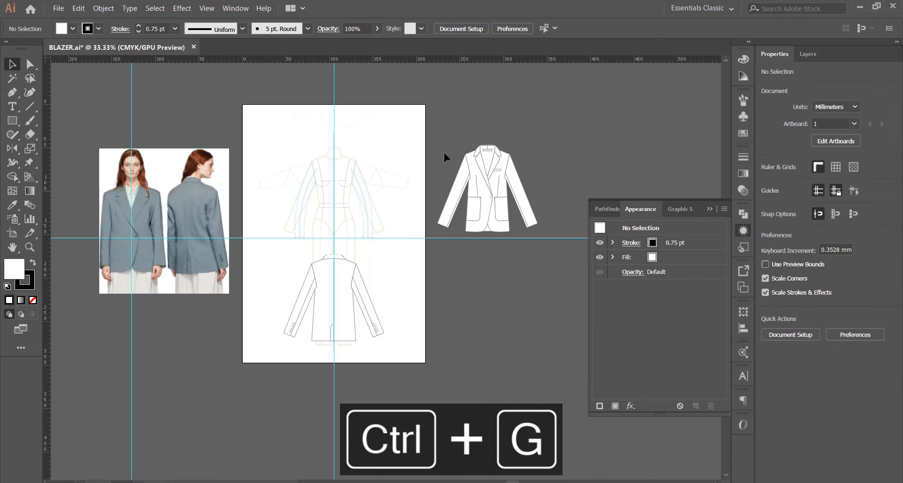
left_click_drag(501, 201, 343, 185)
left_click(433, 178)
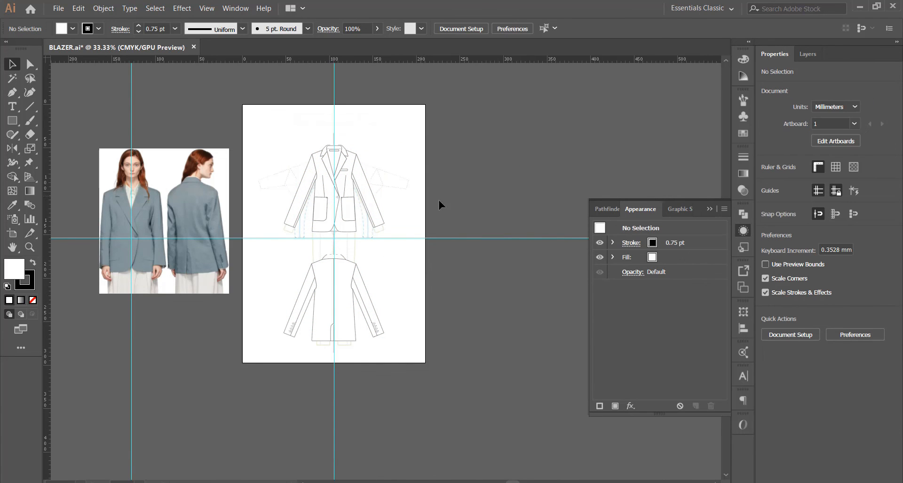
Step: Hide Layer 1 with the reference photos and body template, and hide the guides
left_click(807, 55)
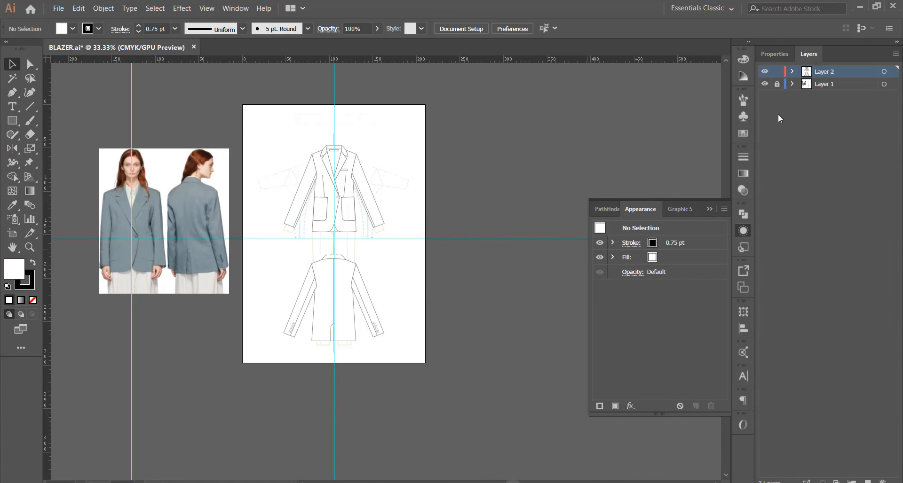
left_click(765, 85)
scroll(332, 242, "up", 2)
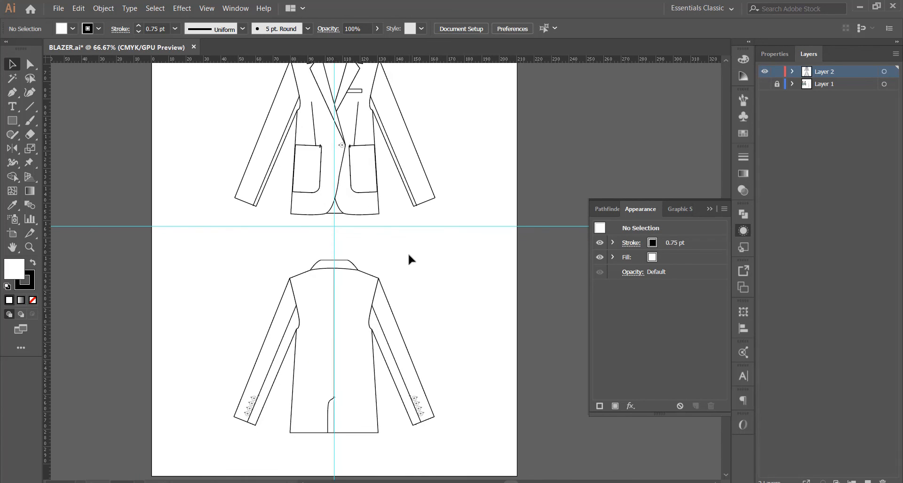
left_click(207, 8)
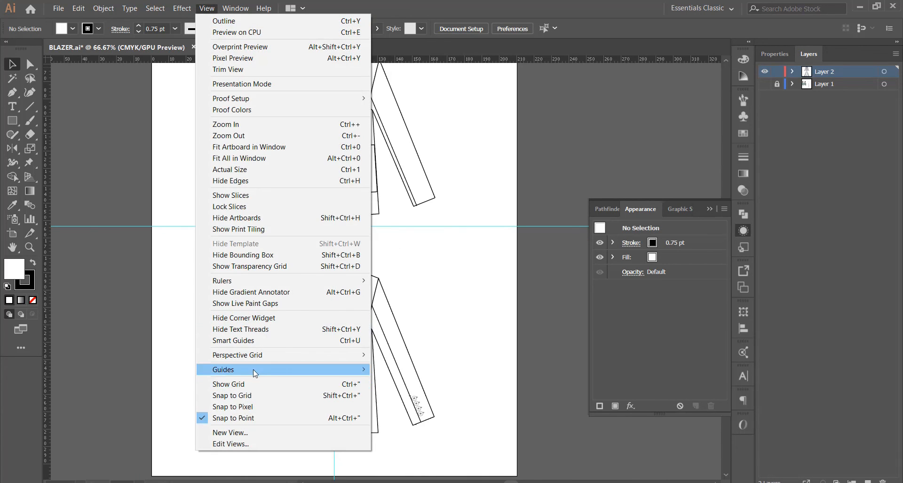
mouse_move(253, 369)
left_click(413, 415)
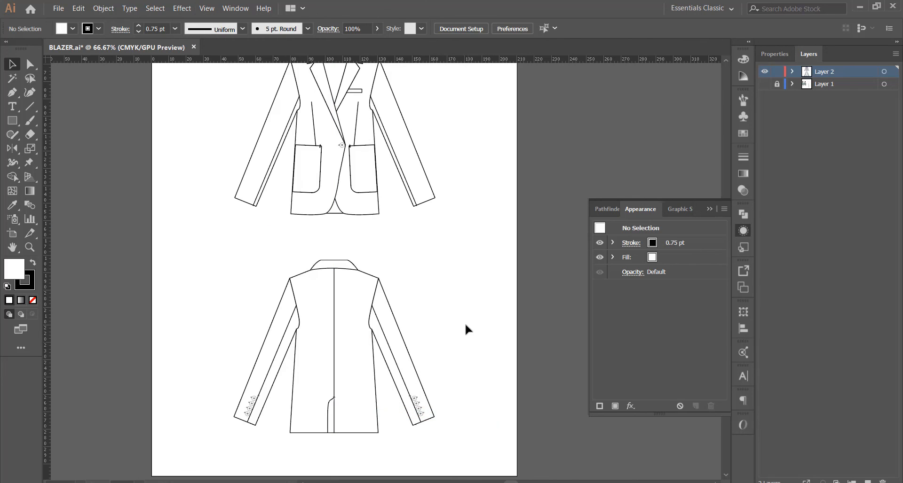
Step: Move the whole back view straight up so it sits closer beneath the front view
scroll(350, 236, "down", 1)
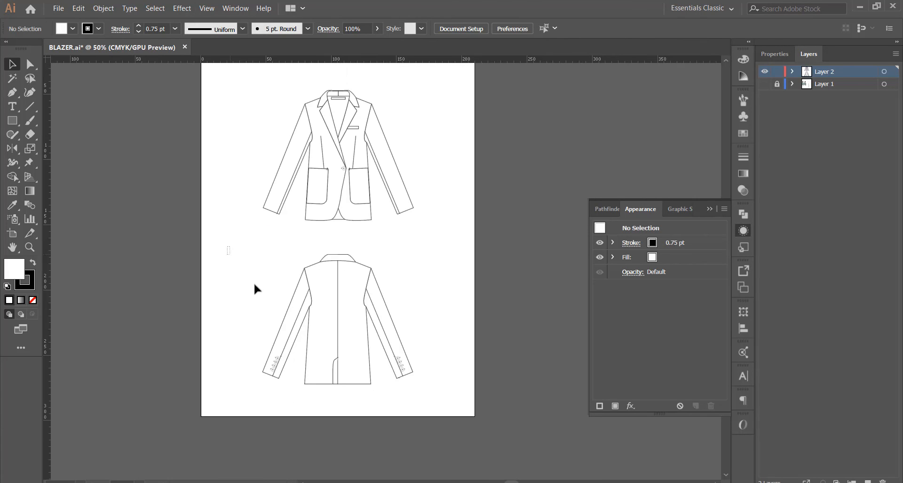
left_click_drag(254, 284, 448, 412)
left_click(371, 306)
left_click_drag(223, 245, 442, 418)
left_click_drag(338, 312, 347, 294)
left_click(357, 230)
scroll(305, 132, "up", 1)
scroll(325, 126, "down", 1)
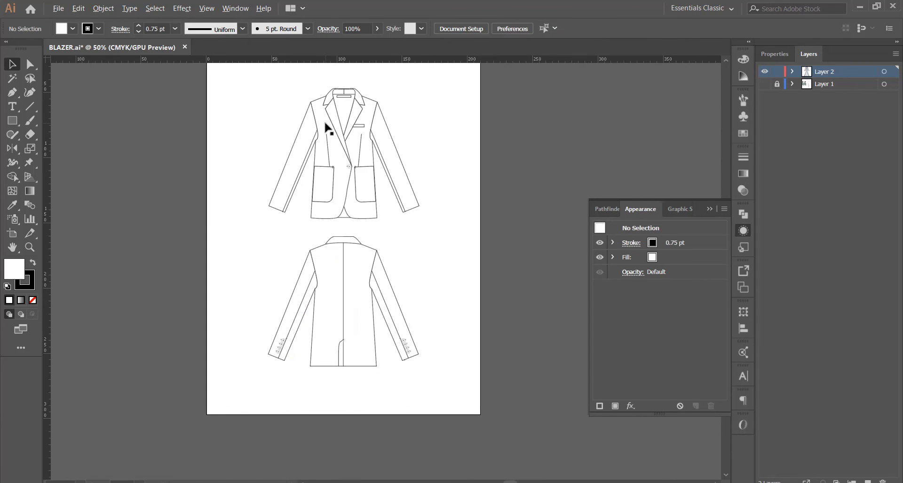
Step: Pull the lower end of the front view's left sleeve seam up onto the cuff edge, at about X 58.55 mm, Y 141.17 mm
scroll(325, 127, "up", 2)
scroll(333, 130, "up", 1)
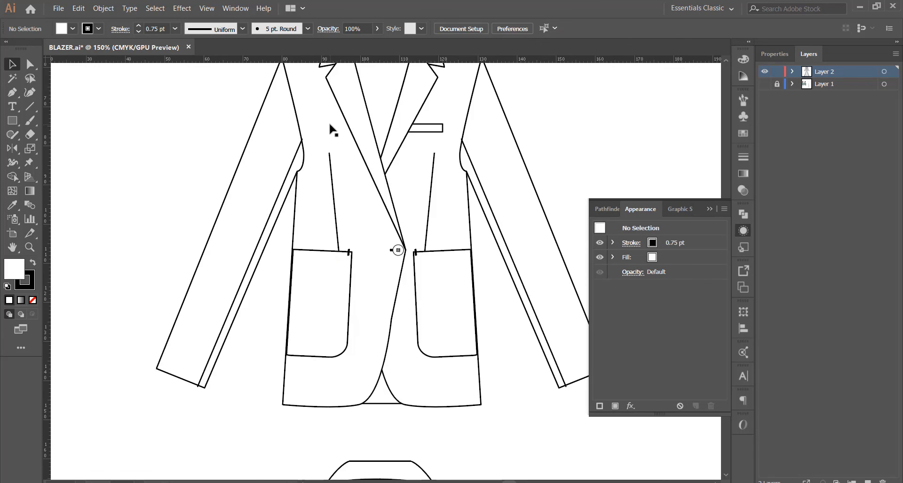
scroll(332, 133, "down", 2)
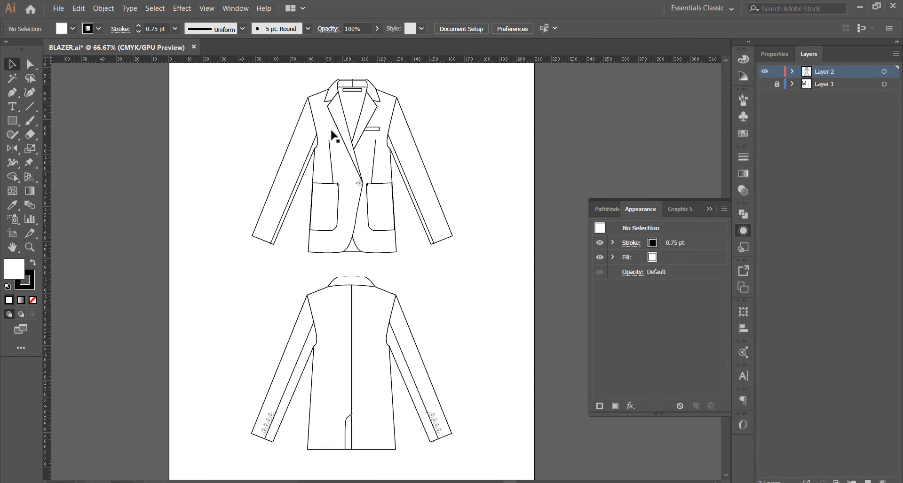
scroll(338, 195, "up", 2)
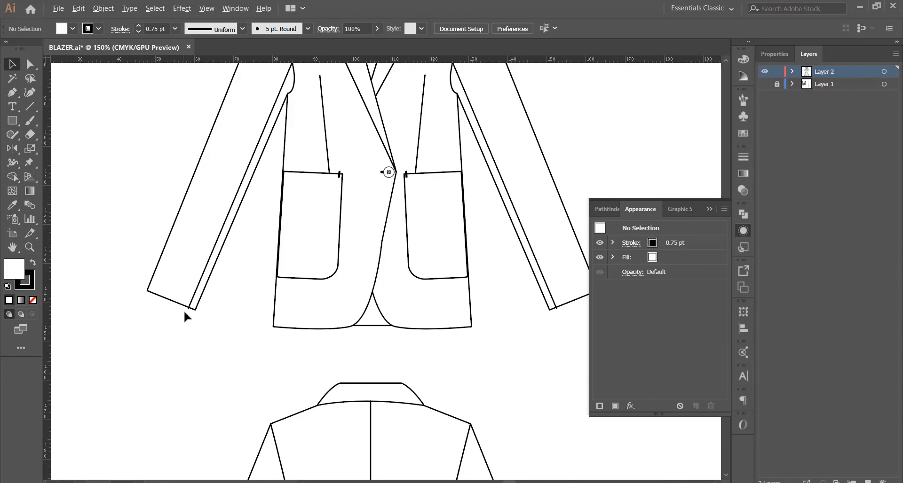
scroll(184, 310, "up", 4)
left_click(193, 302)
scroll(193, 302, "up", 2)
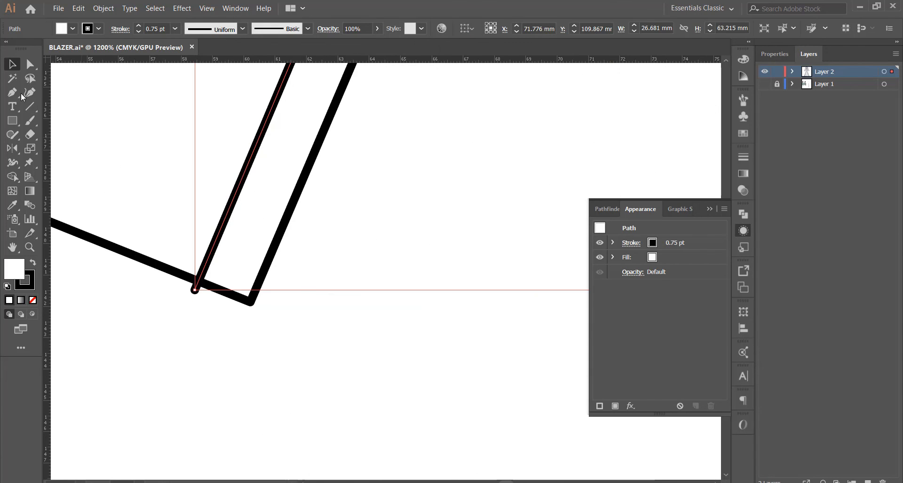
key("a")
left_click(197, 296)
left_click(195, 290)
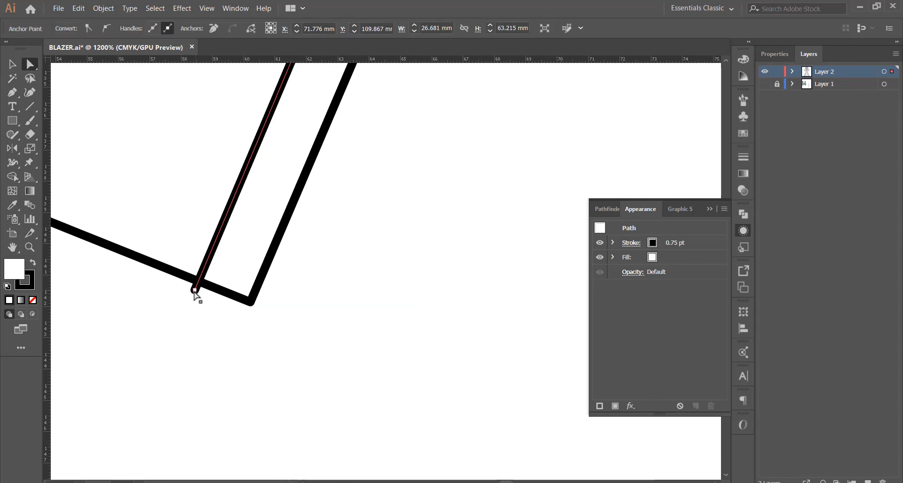
left_click_drag(195, 291, 199, 280)
scroll(268, 285, "down", 4)
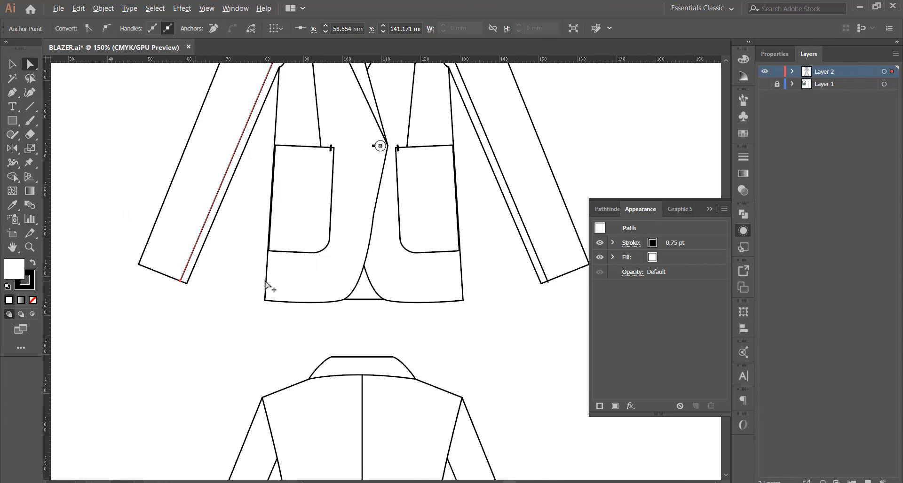
Step: Pull the lower end of the front view's right sleeve seam up onto the cuff edge, at about X 152.38 mm, Y 141.25 mm
scroll(544, 292, "up", 3)
left_click(544, 296)
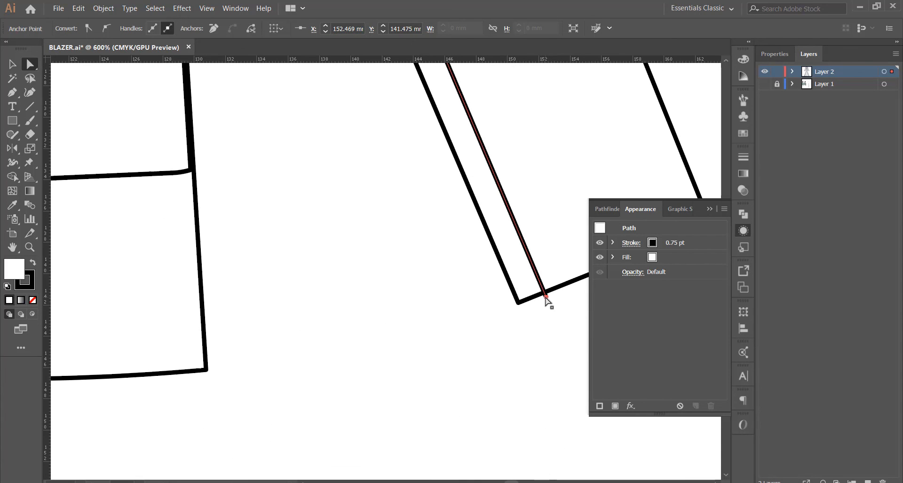
scroll(488, 310, "down", 4)
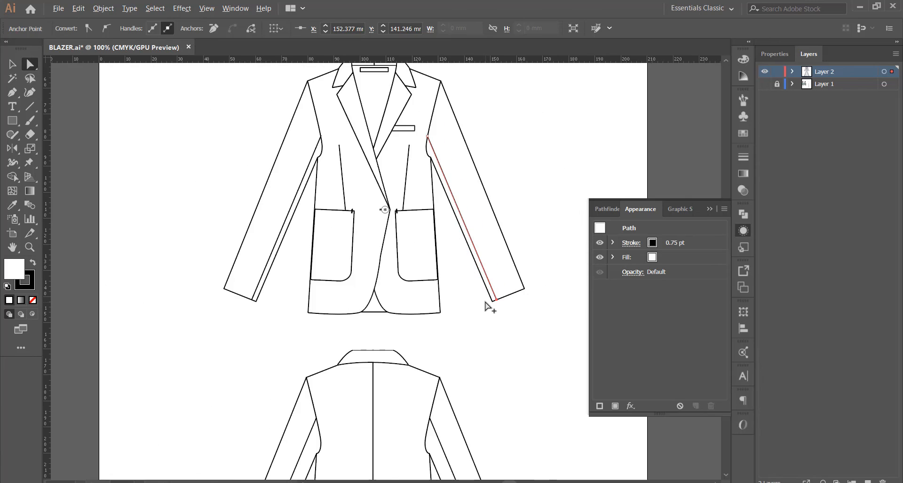
Step: Move the back view group up so it overlaps the front view and send it to the back of the stacking order
left_click(504, 336)
scroll(391, 270, "down", 1)
scroll(408, 253, "up", 2)
scroll(385, 241, "down", 2)
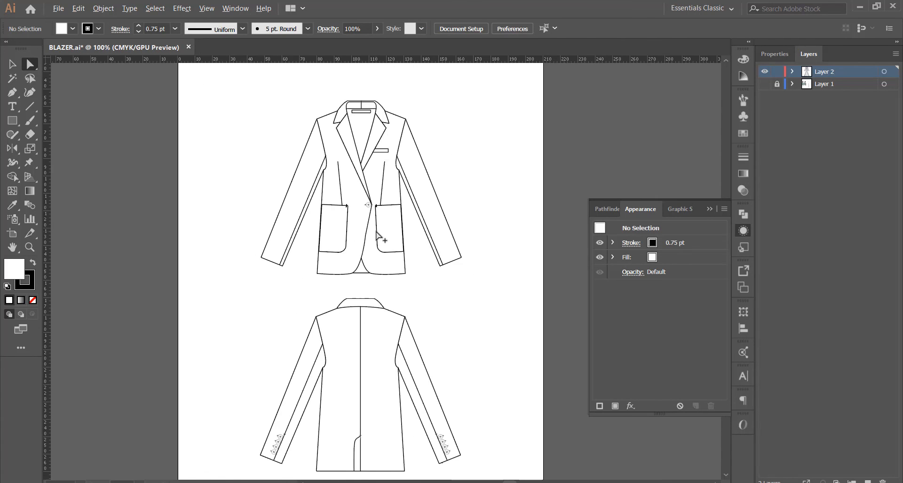
left_click(12, 65)
scroll(302, 133, "down", 2)
scroll(322, 151, "up", 1)
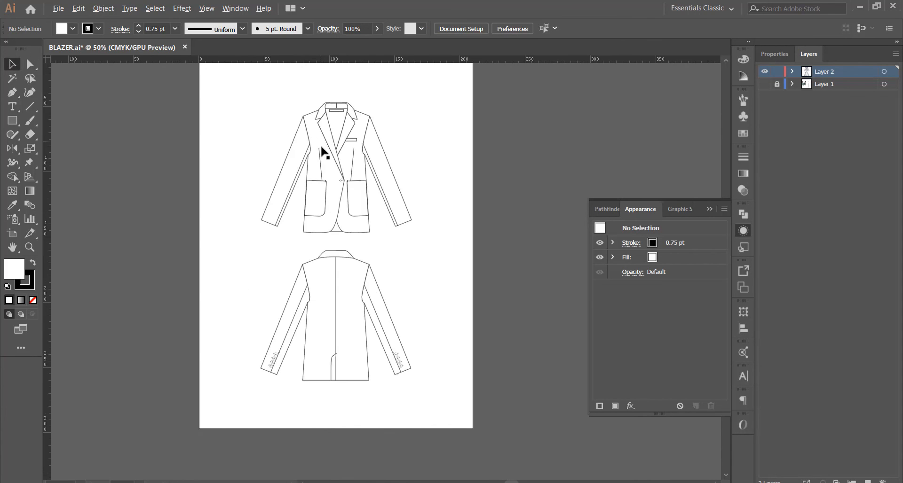
left_click_drag(236, 256, 466, 399)
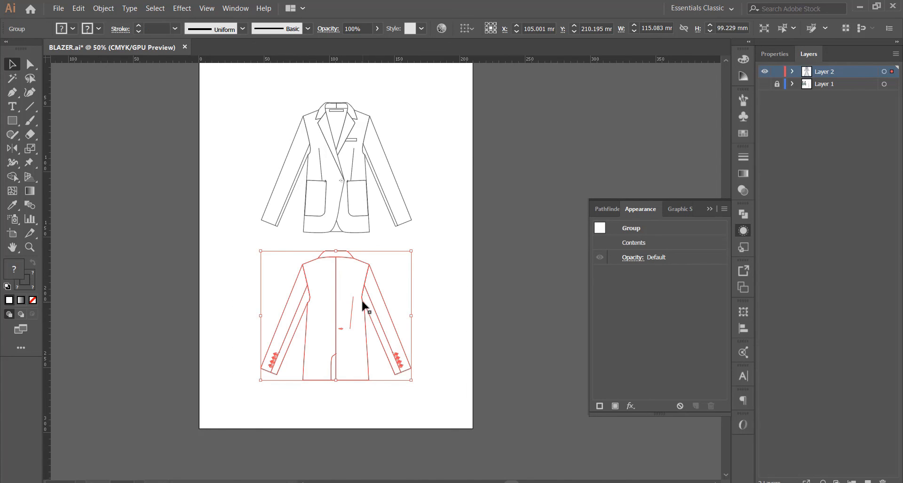
left_click_drag(363, 304, 399, 264)
right_click(381, 257)
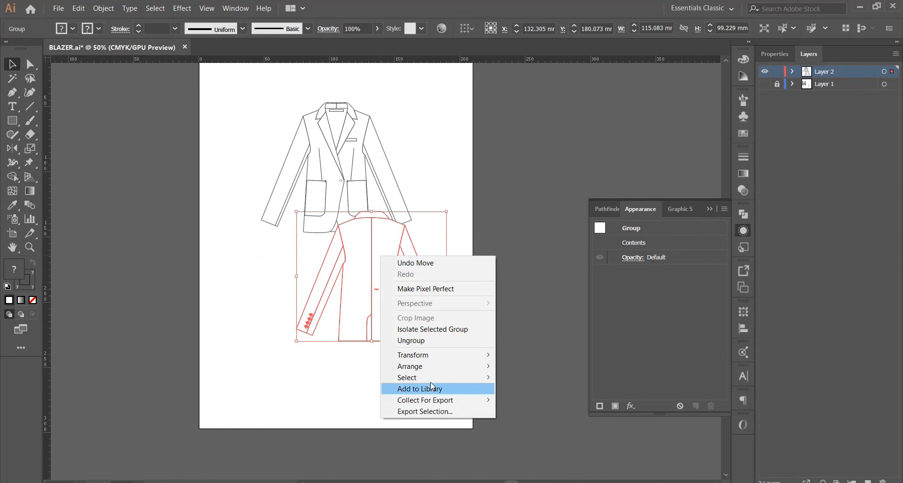
mouse_move(437, 366)
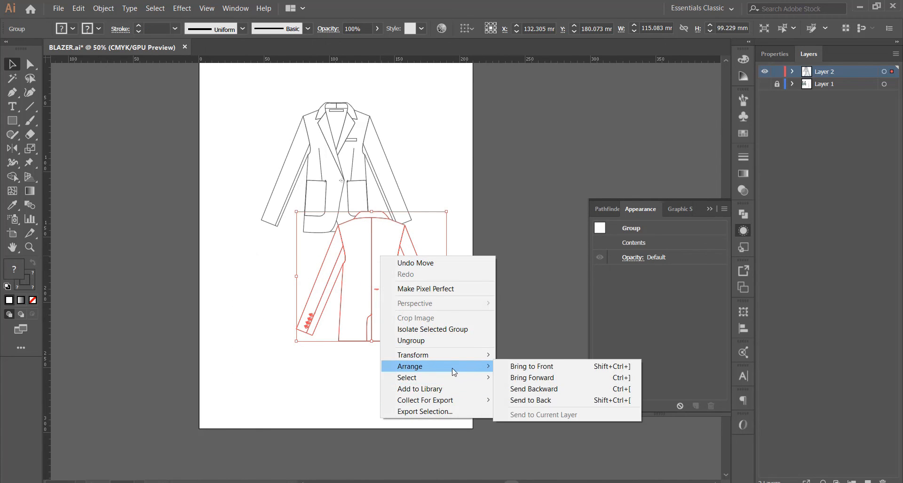
left_click(541, 400)
left_click_drag(369, 322, 379, 282)
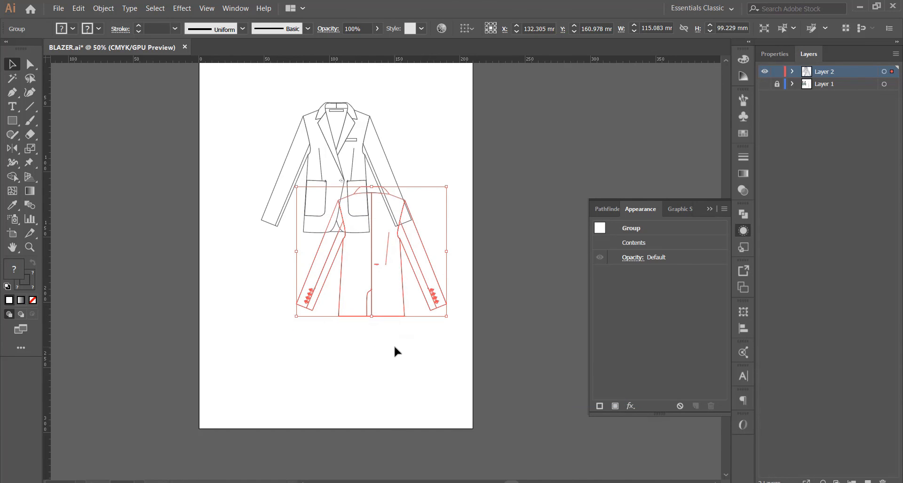
left_click(395, 347)
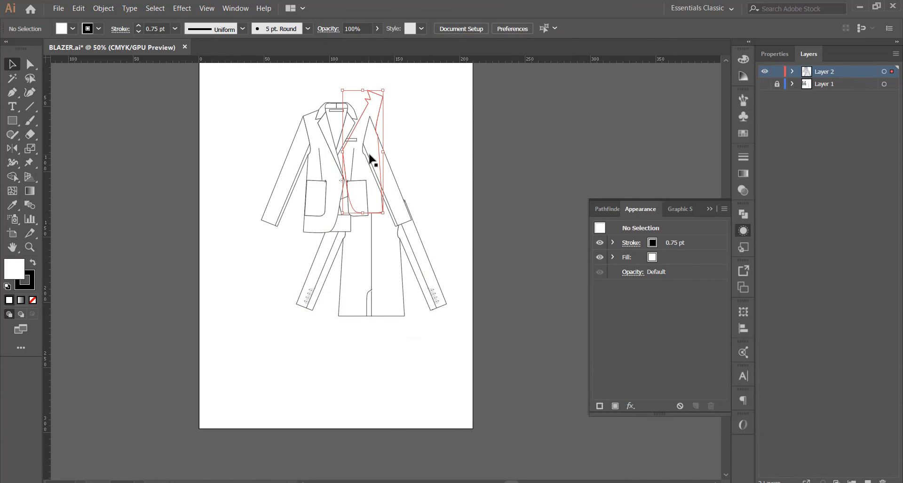
Step: Undo the overlap trial with the back view and place it below the front view
key("ctrl+z")
key("ctrl+z")
key("ctrl+z")
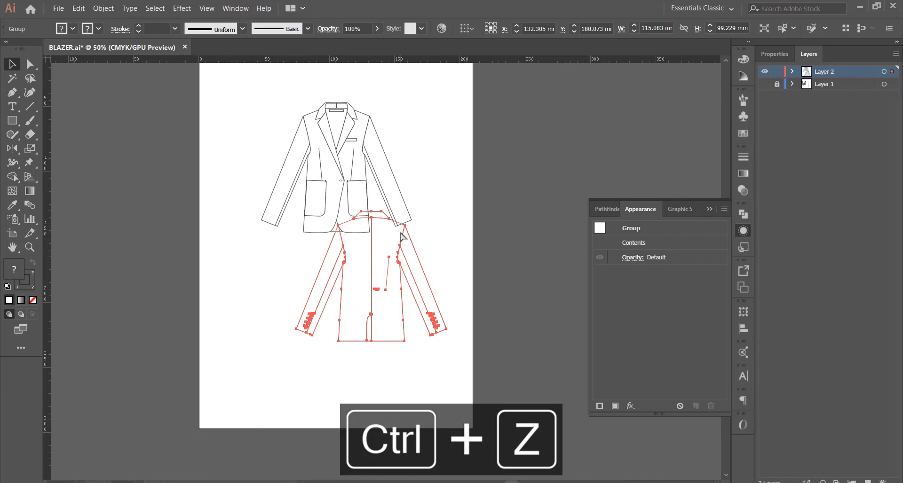
key("ctrl+g")
left_click_drag(385, 240, 381, 192)
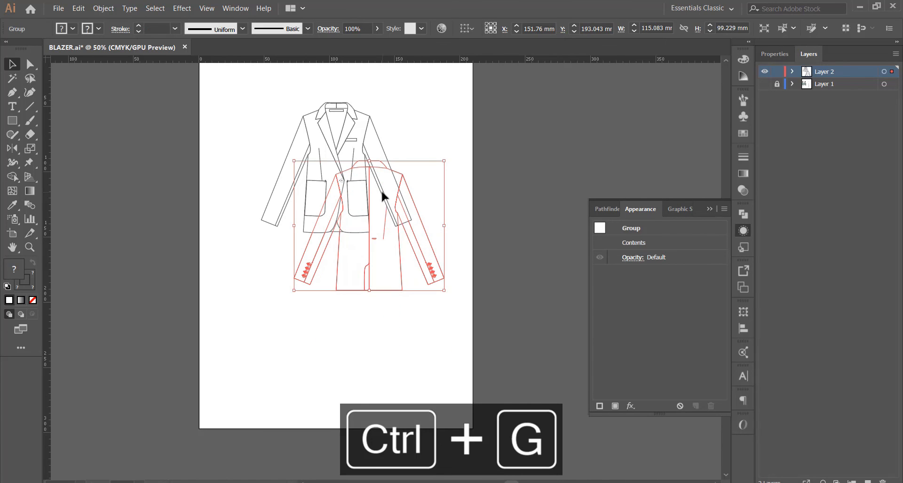
key("ctrl+z")
key("ctrl+z")
key("ctrl+z")
key("ctrl+z")
key("ctrl+z")
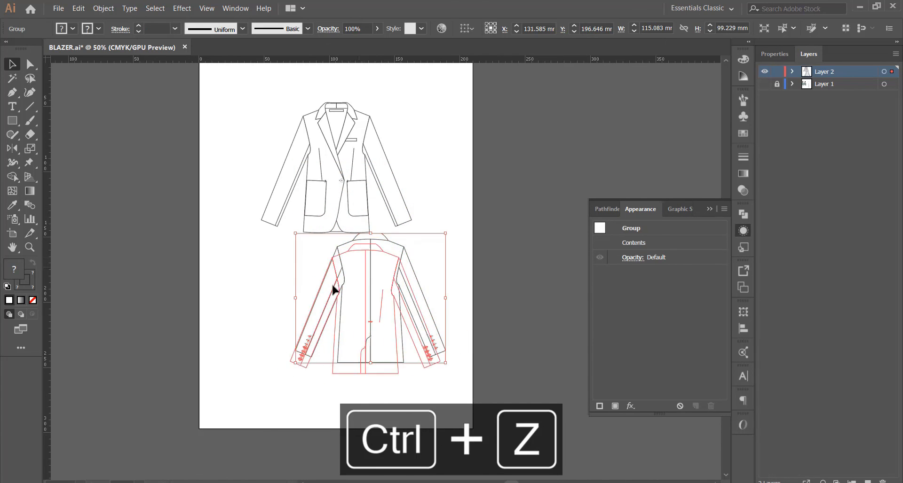
Step: Group the front view's pieces and enlarge the group, and group the back view's pieces
left_click_drag(228, 84, 433, 249)
key("ctrl+g")
left_click_drag(458, 266, 451, 264)
left_click_drag(232, 289, 398, 390)
key("ctrl+g")
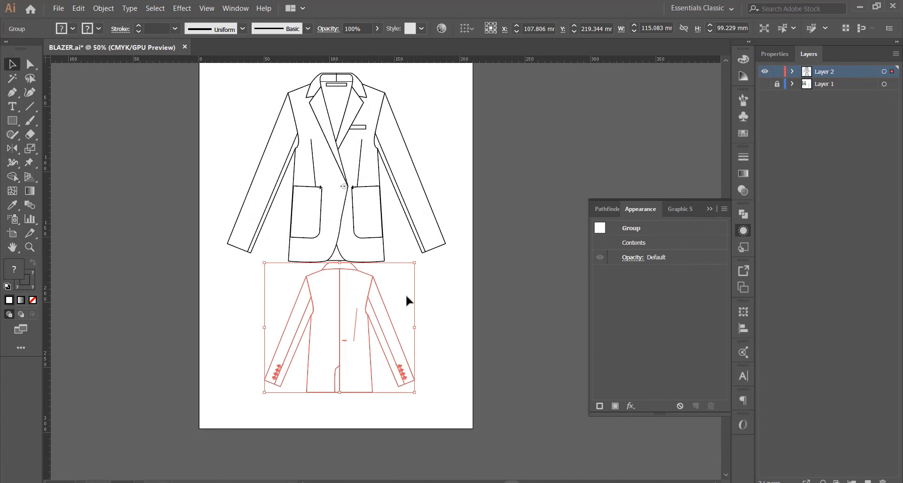
Step: Try enlarging the back view and overlapping it behind the front view, and undo the scaling of both views
left_click_drag(415, 261, 437, 238)
left_click_drag(363, 308, 399, 286)
left_click(358, 392)
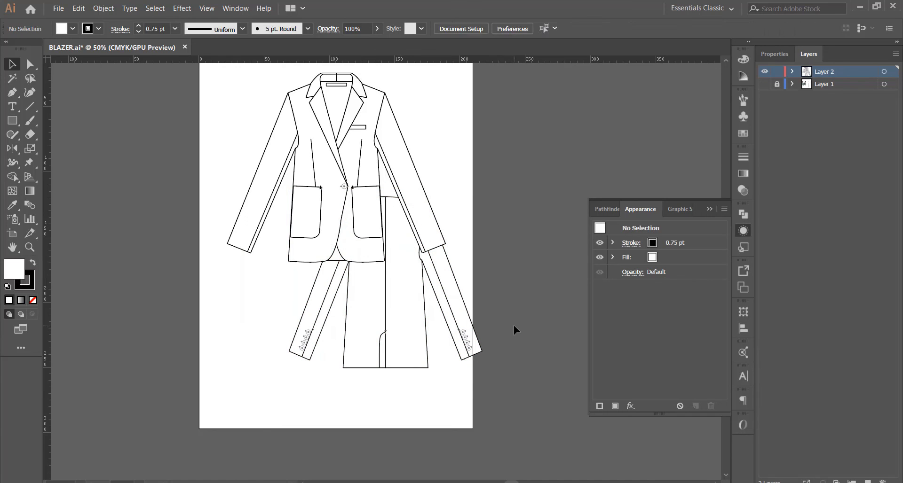
left_click_drag(387, 331, 360, 348)
key("ctrl+z")
key("ctrl+z")
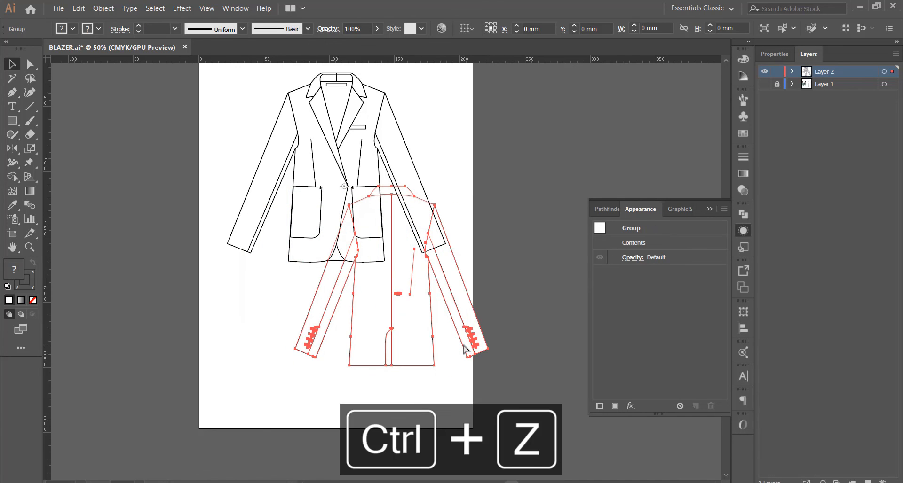
key("ctrl+z")
key("ctrl+z")
left_click(405, 254)
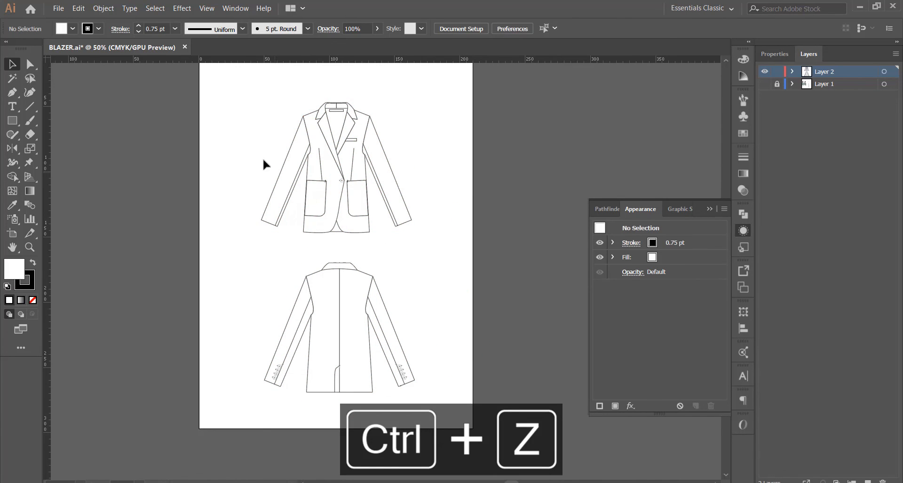
Step: Extend the ends of both inner collar lines on the front view to meet the vertical centre back line
scroll(329, 93, "up", 6)
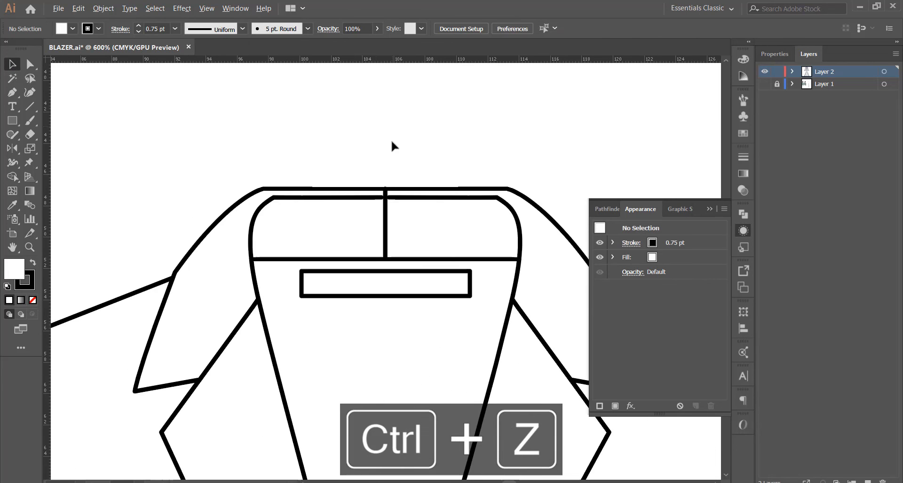
key("ctrl+z")
scroll(379, 183, "down", 5)
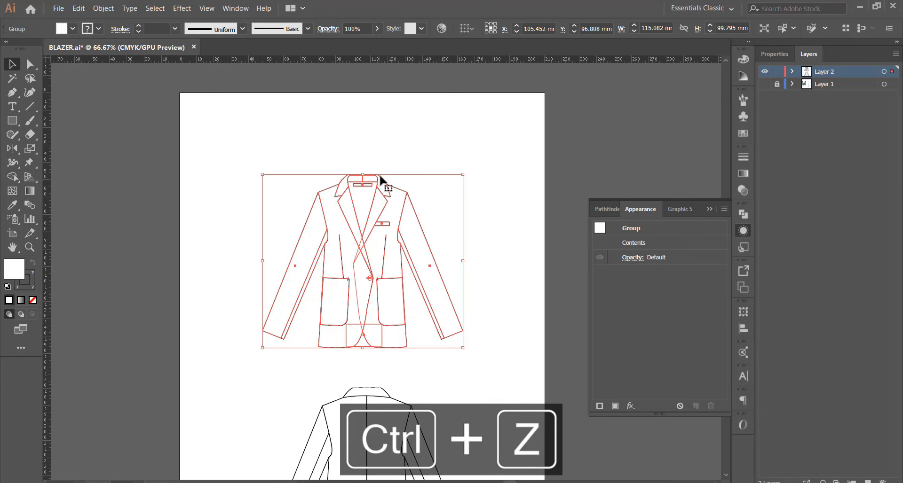
scroll(378, 176, "up", 7)
scroll(255, 192, "up", 2)
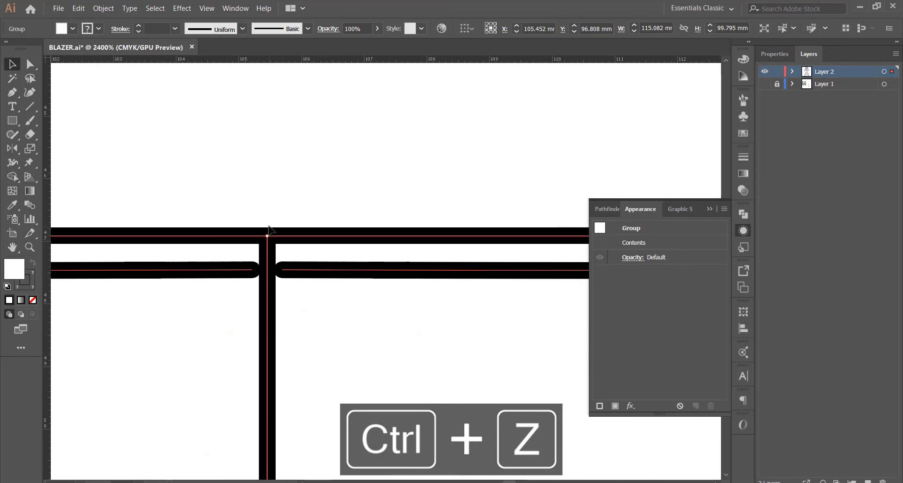
scroll(268, 238, "down", 2)
scroll(282, 263, "up", 1)
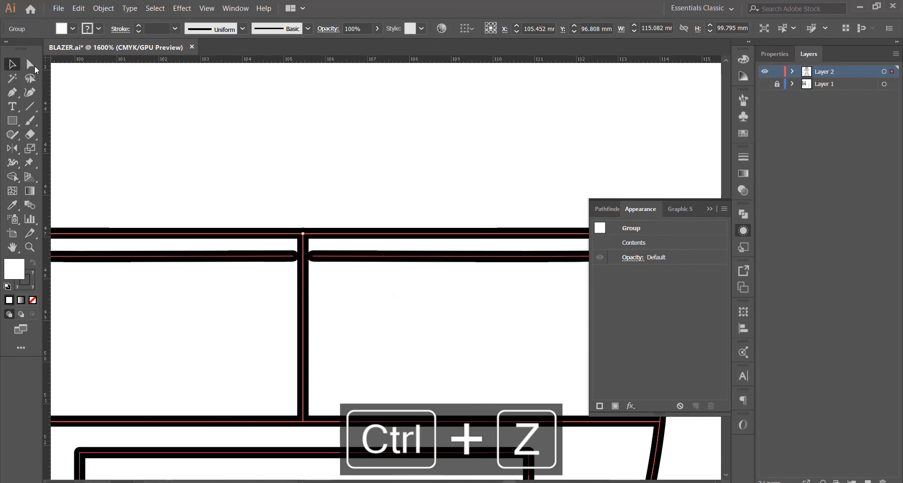
left_click(35, 68)
left_click(295, 257)
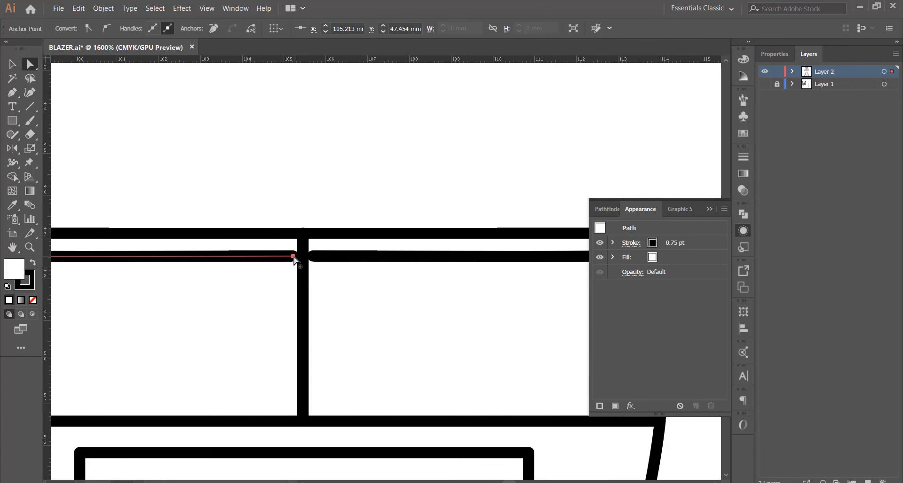
left_click(312, 258)
left_click_drag(313, 258, 298, 260)
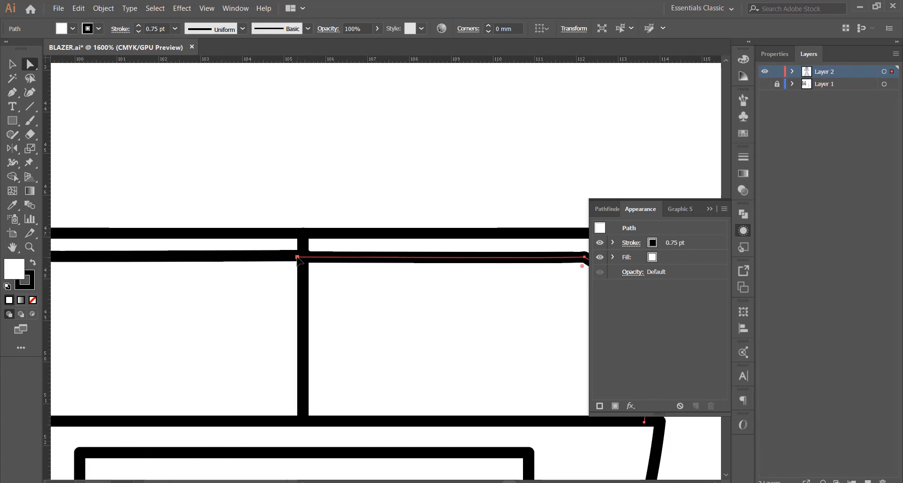
key("ctrl+z")
left_click(313, 257)
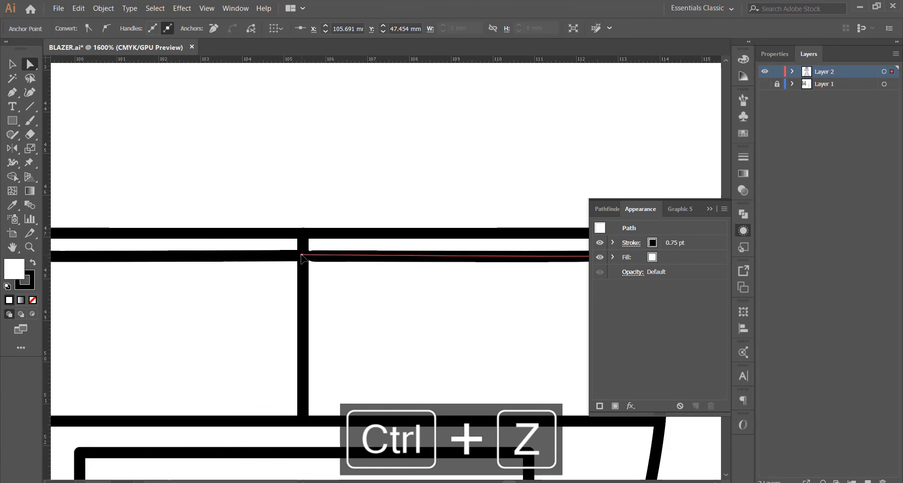
scroll(312, 274, "down", 3)
left_click(52, 99)
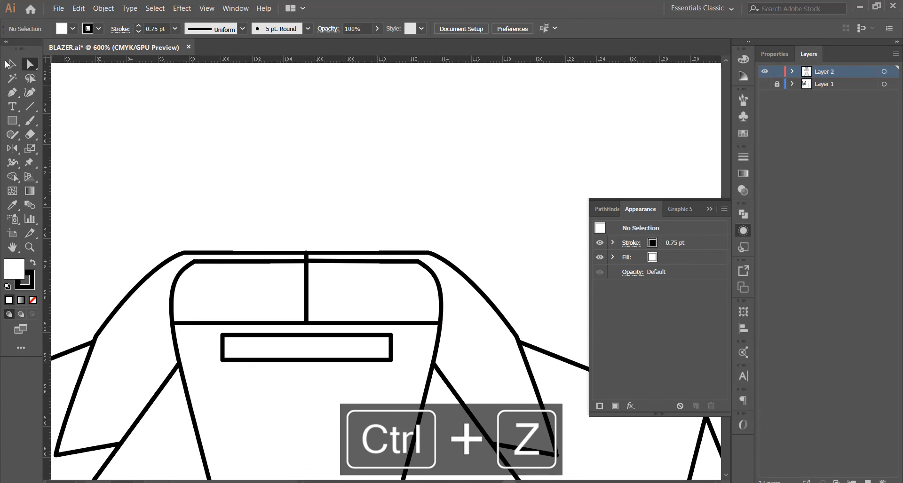
Step: Merge the two halves of the front view's inner back collar into one shape with the Shape Builder tool
left_click(12, 64)
left_click_drag(191, 221, 390, 329)
left_click(13, 177)
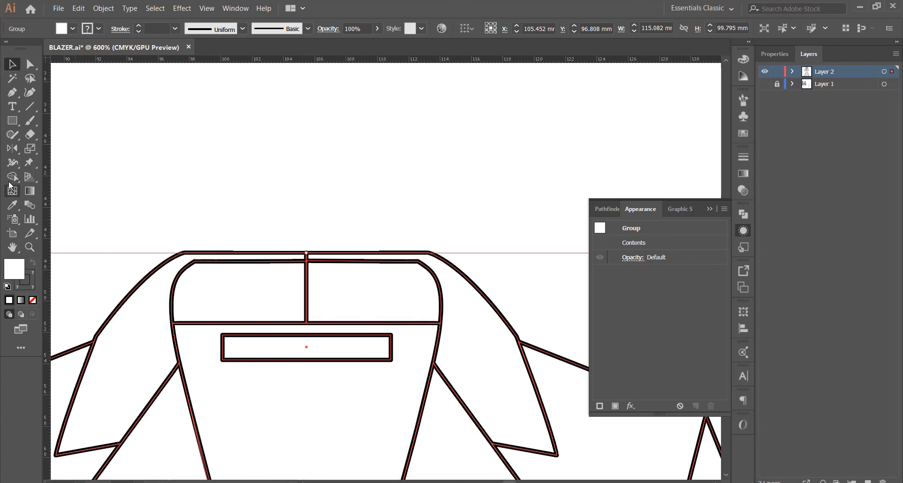
left_click_drag(317, 281, 404, 278)
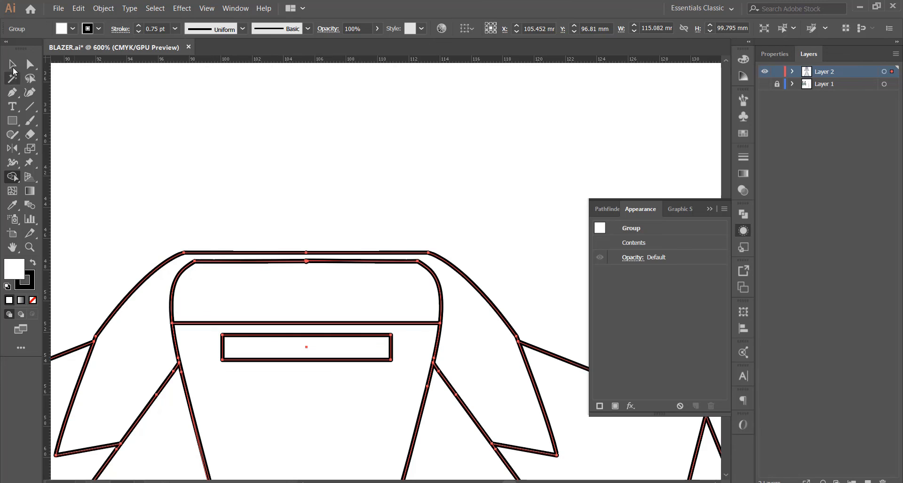
left_click(13, 66)
left_click(322, 138)
scroll(329, 148, "down", 4)
scroll(333, 169, "down", 3)
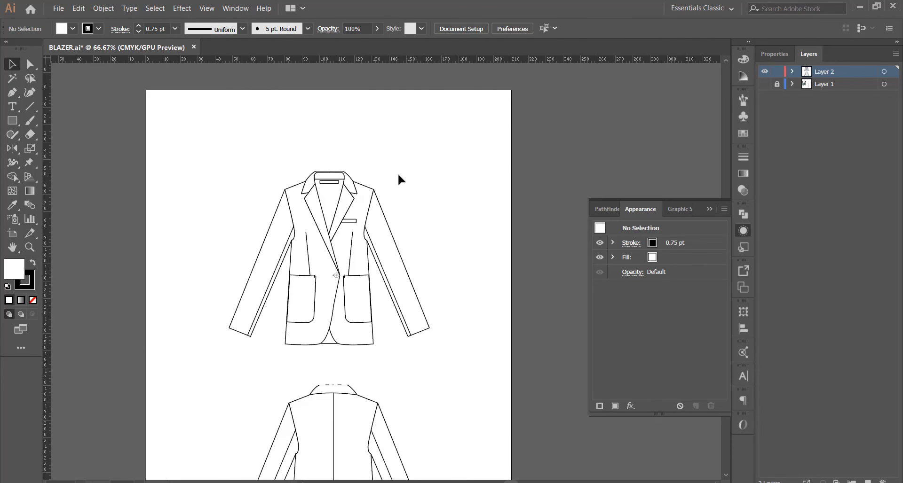
Step: Examine the front view's collar, lapels, darts and pockets, and compare the overall layout with the back view
scroll(306, 240, "down", 1)
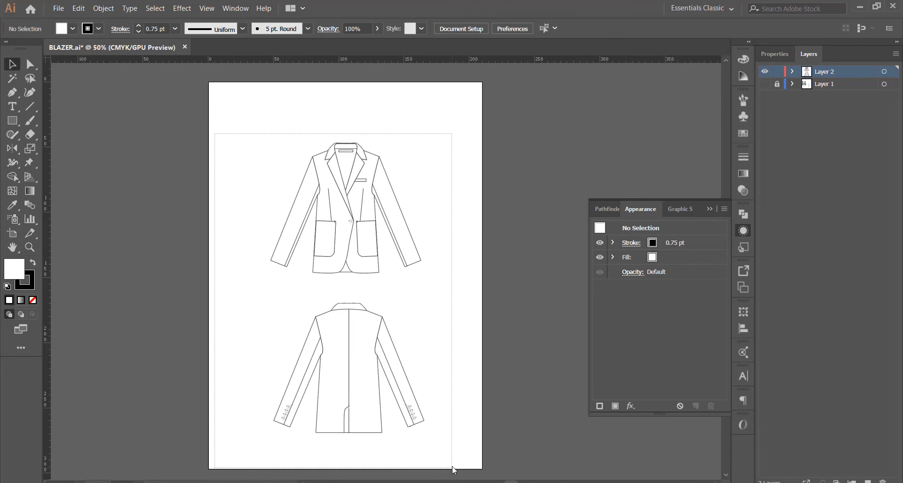
left_click(373, 260)
scroll(362, 193, "up", 2)
scroll(503, 187, "up", 1)
left_click(503, 187)
scroll(339, 193, "up", 2)
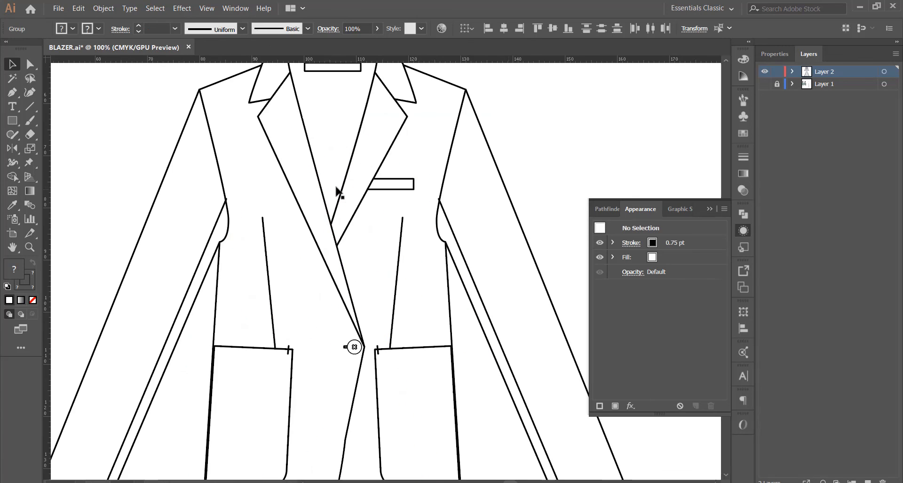
scroll(372, 186, "up", 1)
scroll(370, 186, "up", 1)
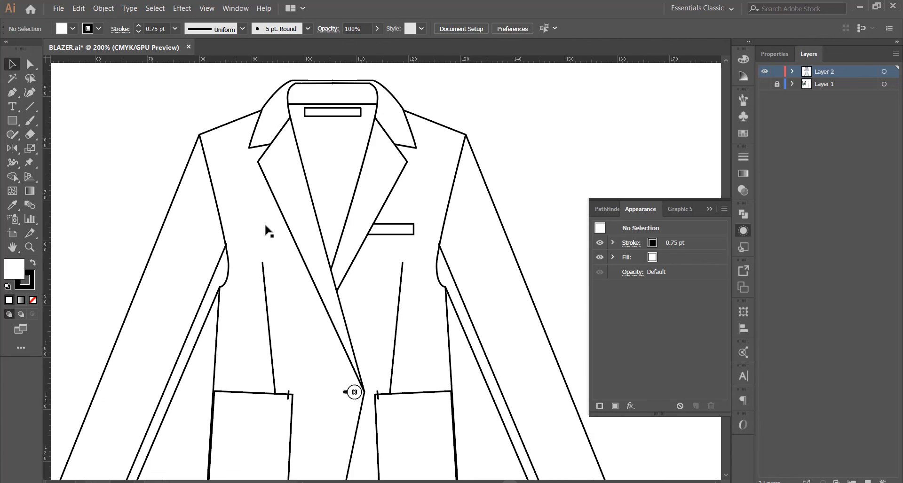
scroll(424, 209, "down", 3)
scroll(426, 210, "down", 5)
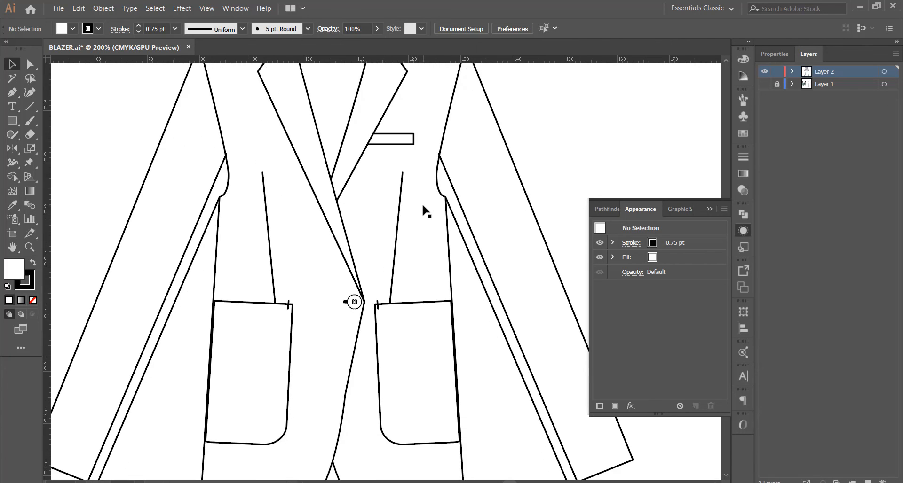
scroll(426, 211, "down", 3, "alt")
scroll(426, 211, "down", 3)
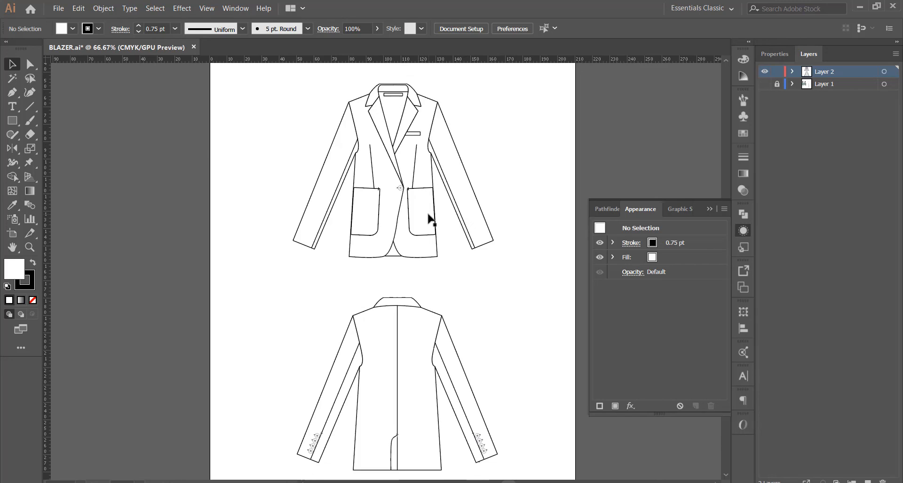
Step: Show Layer 1 again and compare the blazer sketch with the reference photos
left_click(764, 84)
scroll(468, 202, "down", 2, "alt")
scroll(353, 202, "up", 4, "alt")
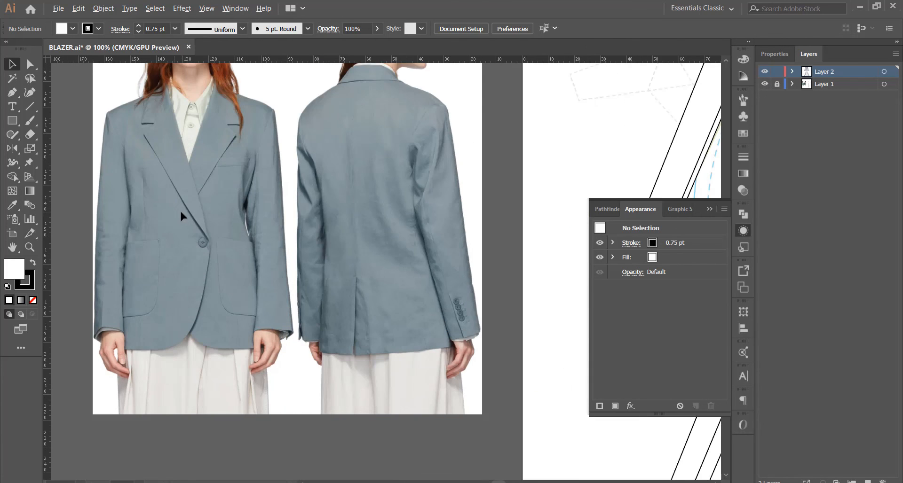
scroll(187, 183, "down", 1, "alt")
scroll(182, 198, "down", 1, "alt")
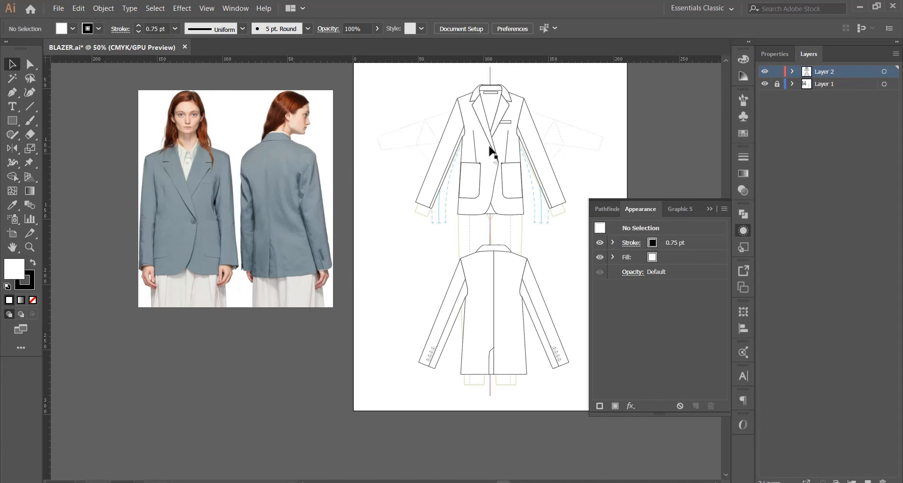
left_click(520, 102)
key("ctrl+u")
left_click(543, 110)
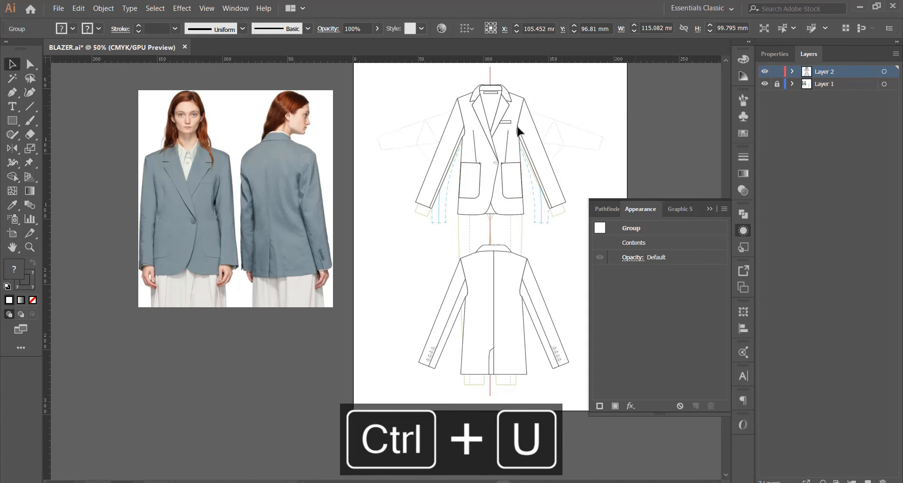
left_click(535, 123)
left_click_drag(536, 127, 525, 154)
left_click(602, 161)
left_click(503, 170)
key("ctrl+u")
left_click(611, 151)
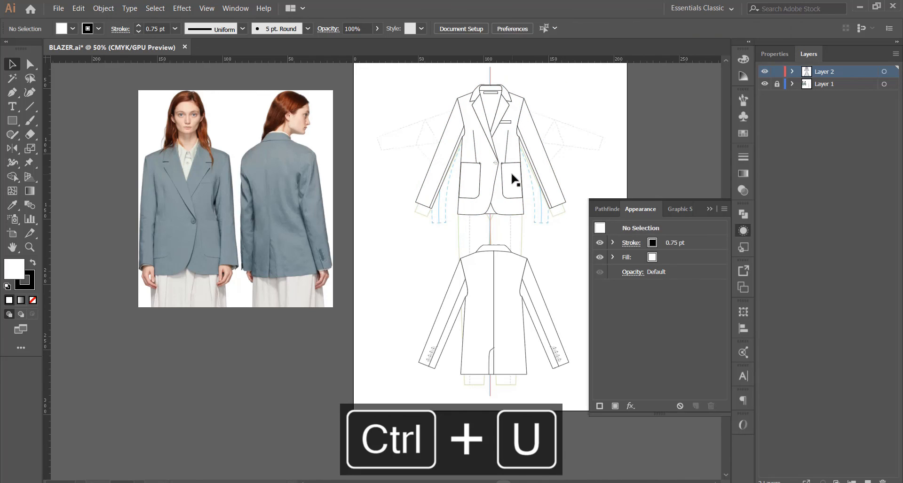
Step: Ungroup the front view of the blazer and clear the selection
left_click(512, 169)
right_click(512, 170)
left_click(543, 256)
left_click(555, 227)
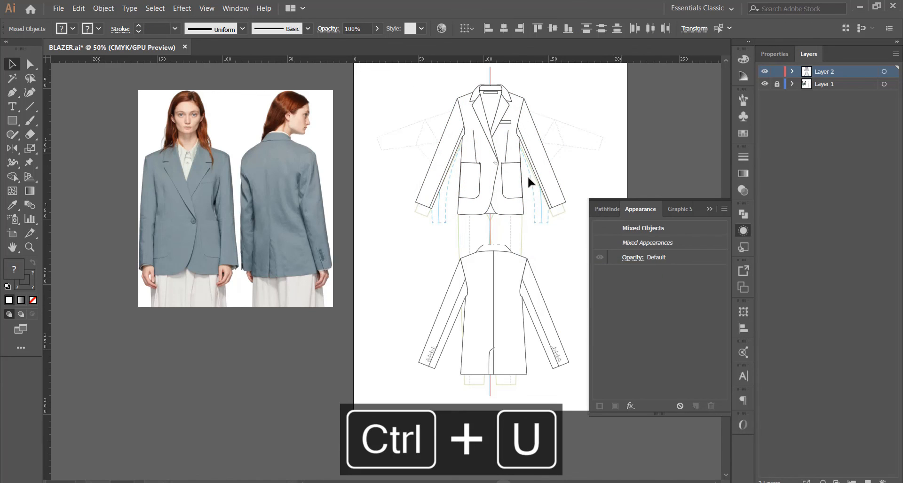
Step: Fill both patch pockets on the front view with the brown swirl pattern swatch
left_click(506, 184)
left_click(471, 184, "shift")
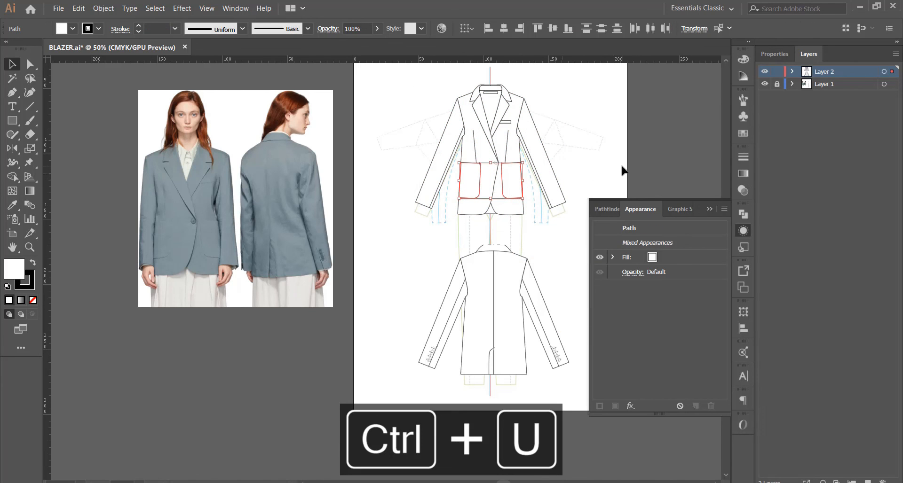
left_click(743, 134)
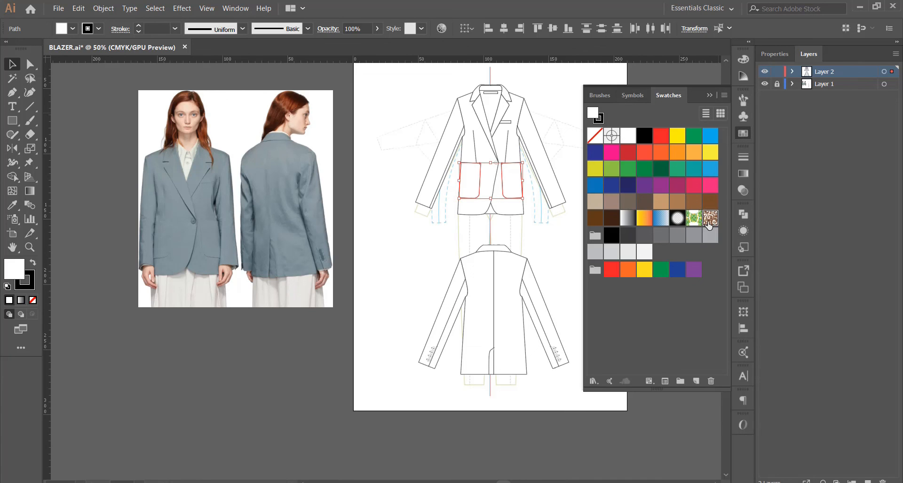
left_click(710, 218)
left_click(700, 219)
left_click(709, 219)
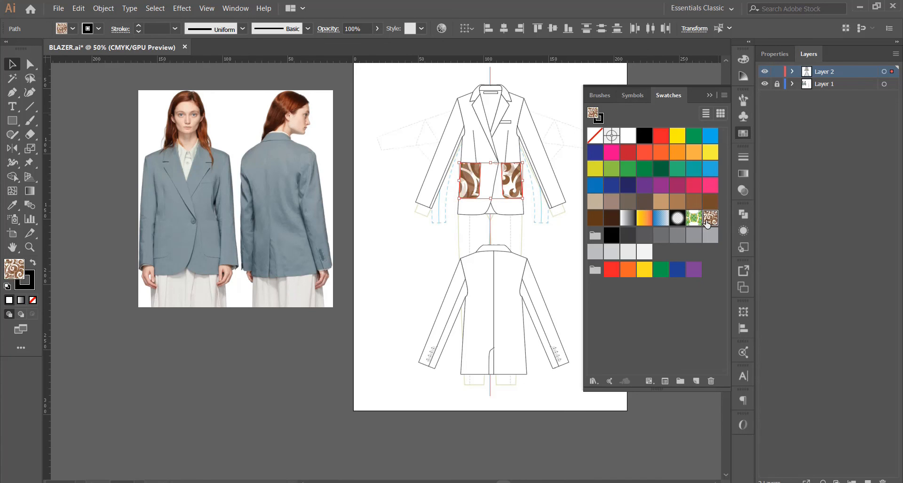
Step: Undo the pattern fill on both patch pockets, collapse the swatches, and clear the selection
left_click(710, 96)
key("ctrl+z")
key("ctrl+z")
key("ctrl+z")
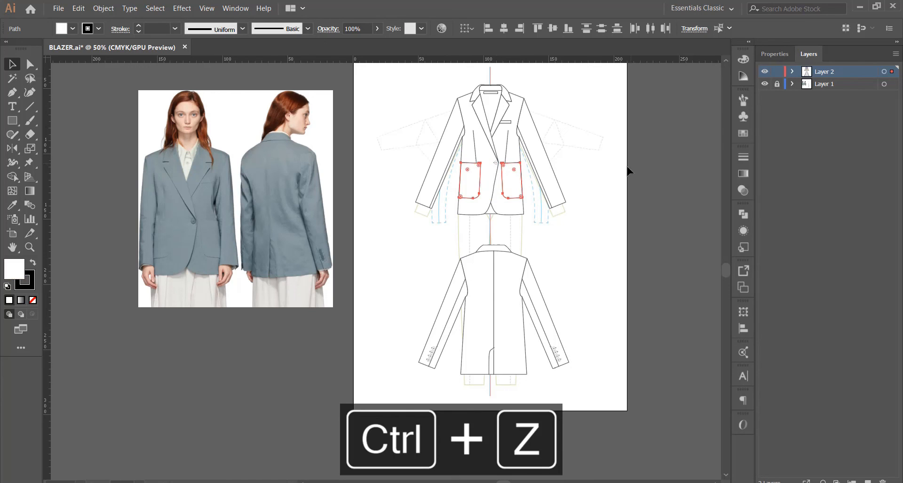
left_click(627, 167)
left_click_drag(365, 88, 639, 363)
left_click(601, 256)
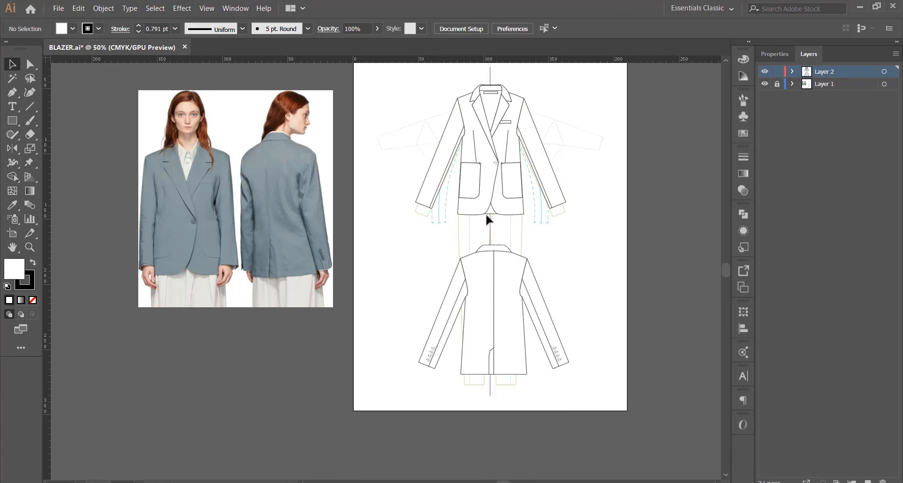